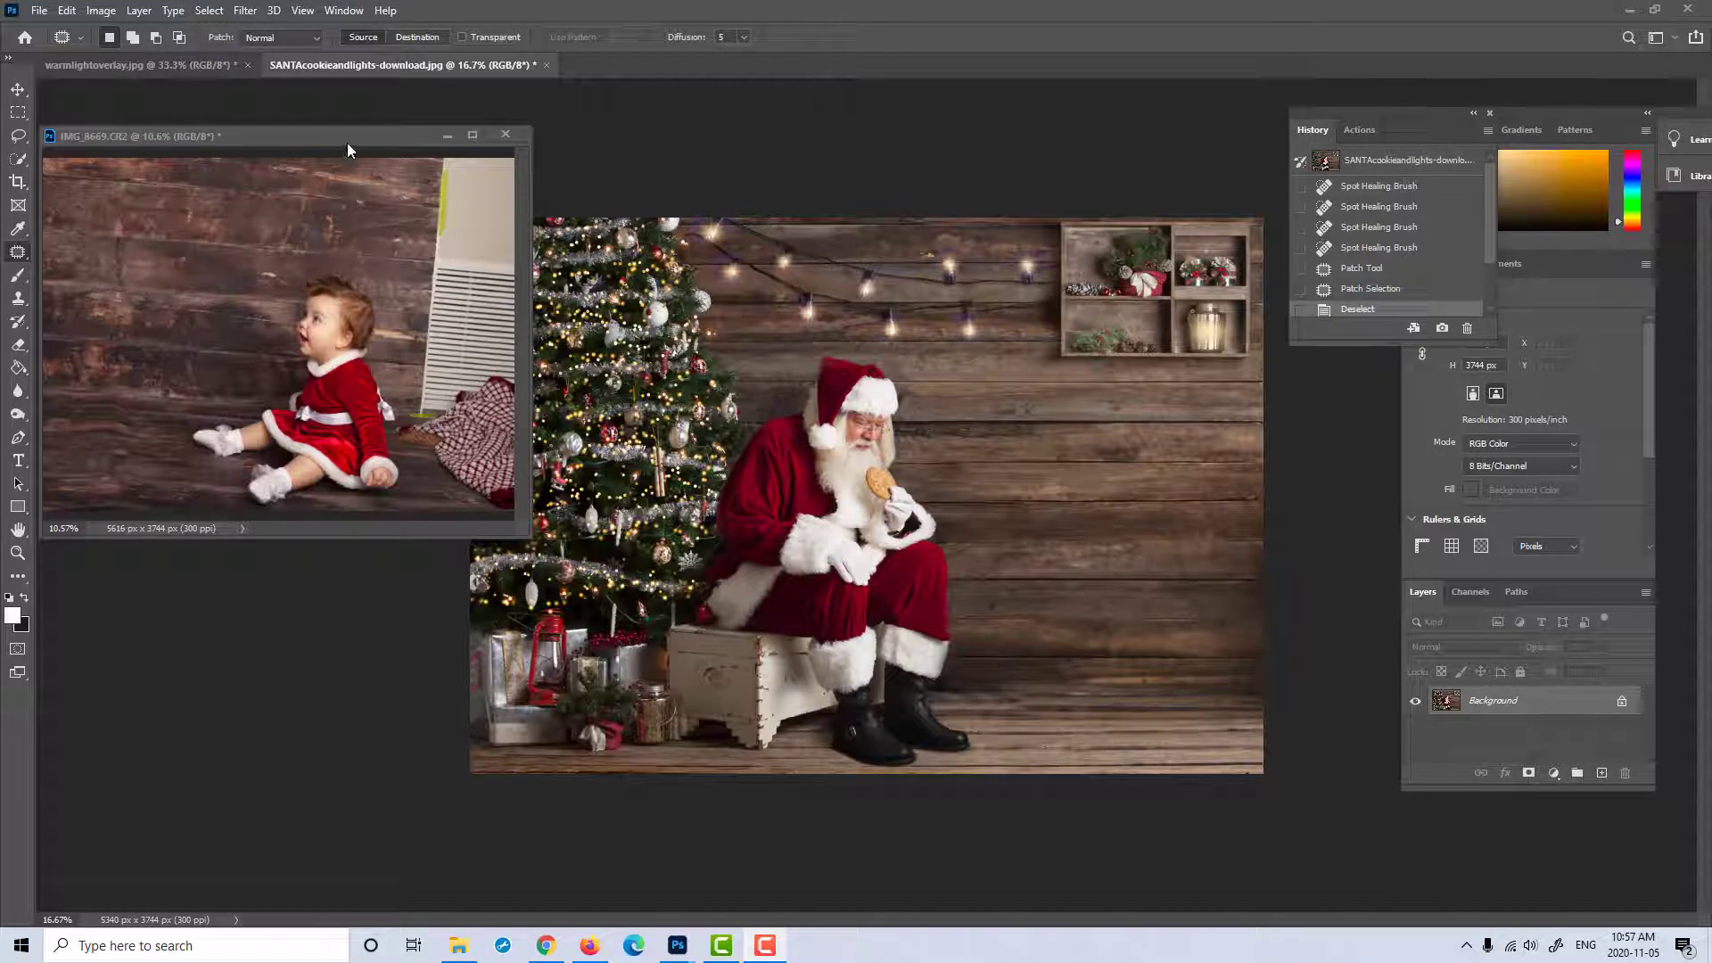
Step: Enlarge the floating IMG_8669.CR2 photo window and frame the seated baby in it
{"action": "left_click_drag", "start_coordinate": [348, 144], "coordinate": [388, 143]}
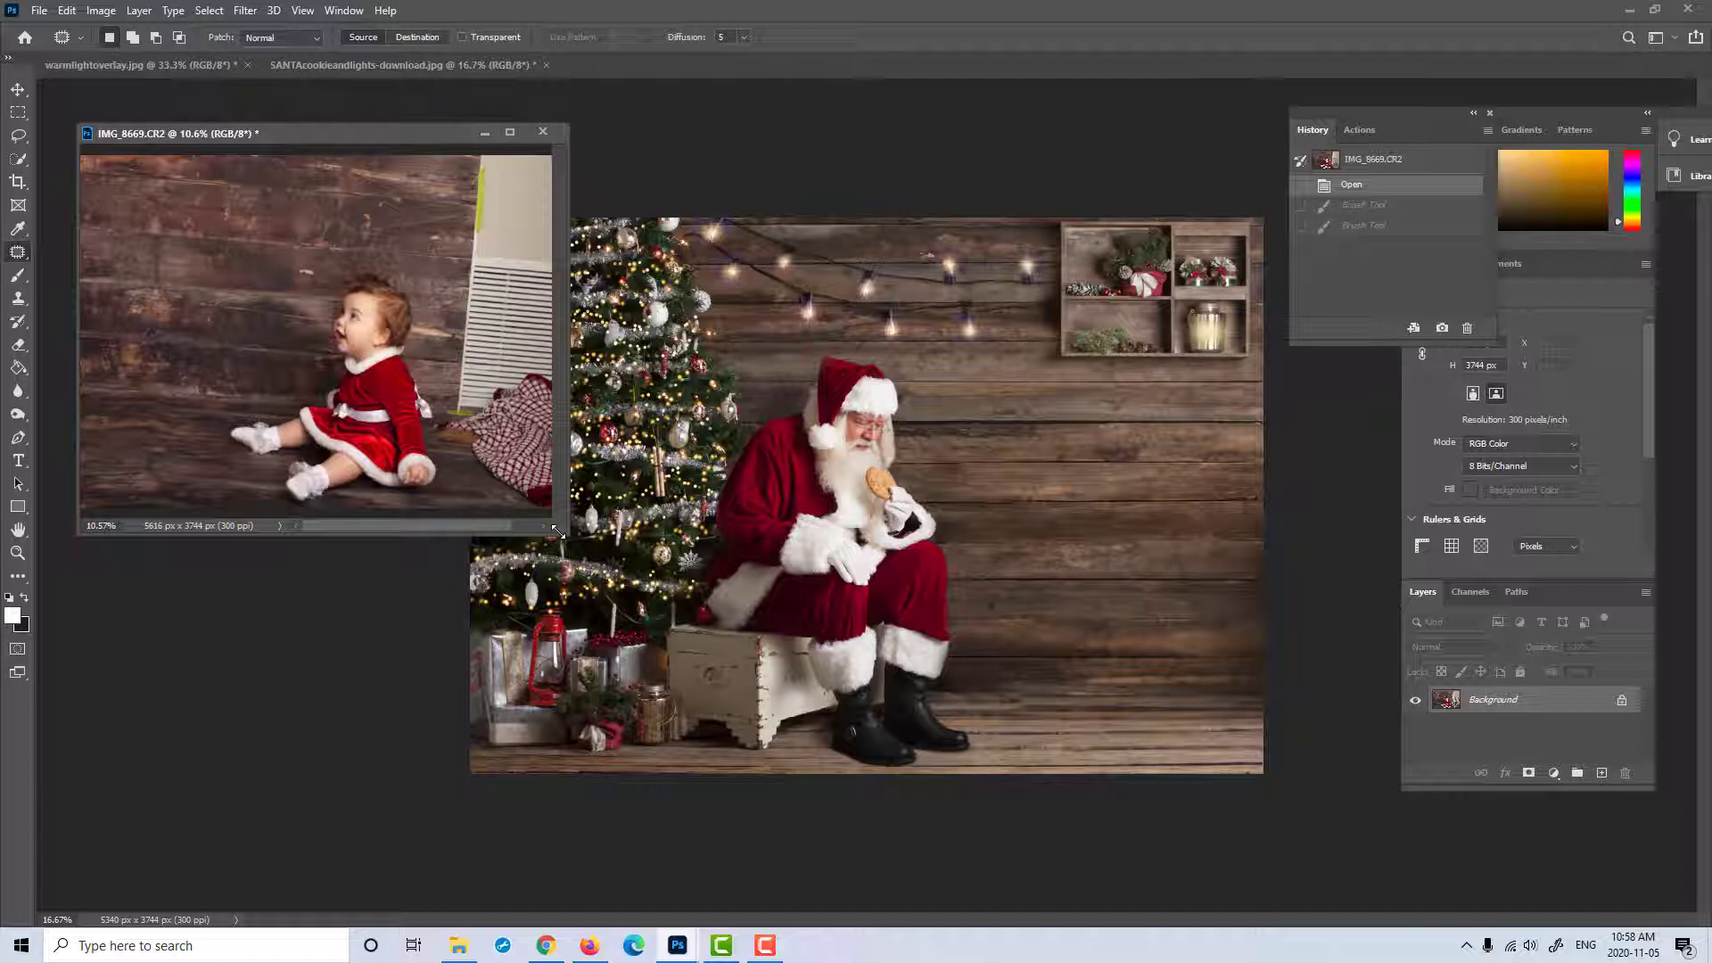
{"action": "left_click_drag", "start_coordinate": [563, 535], "coordinate": [1055, 641]}
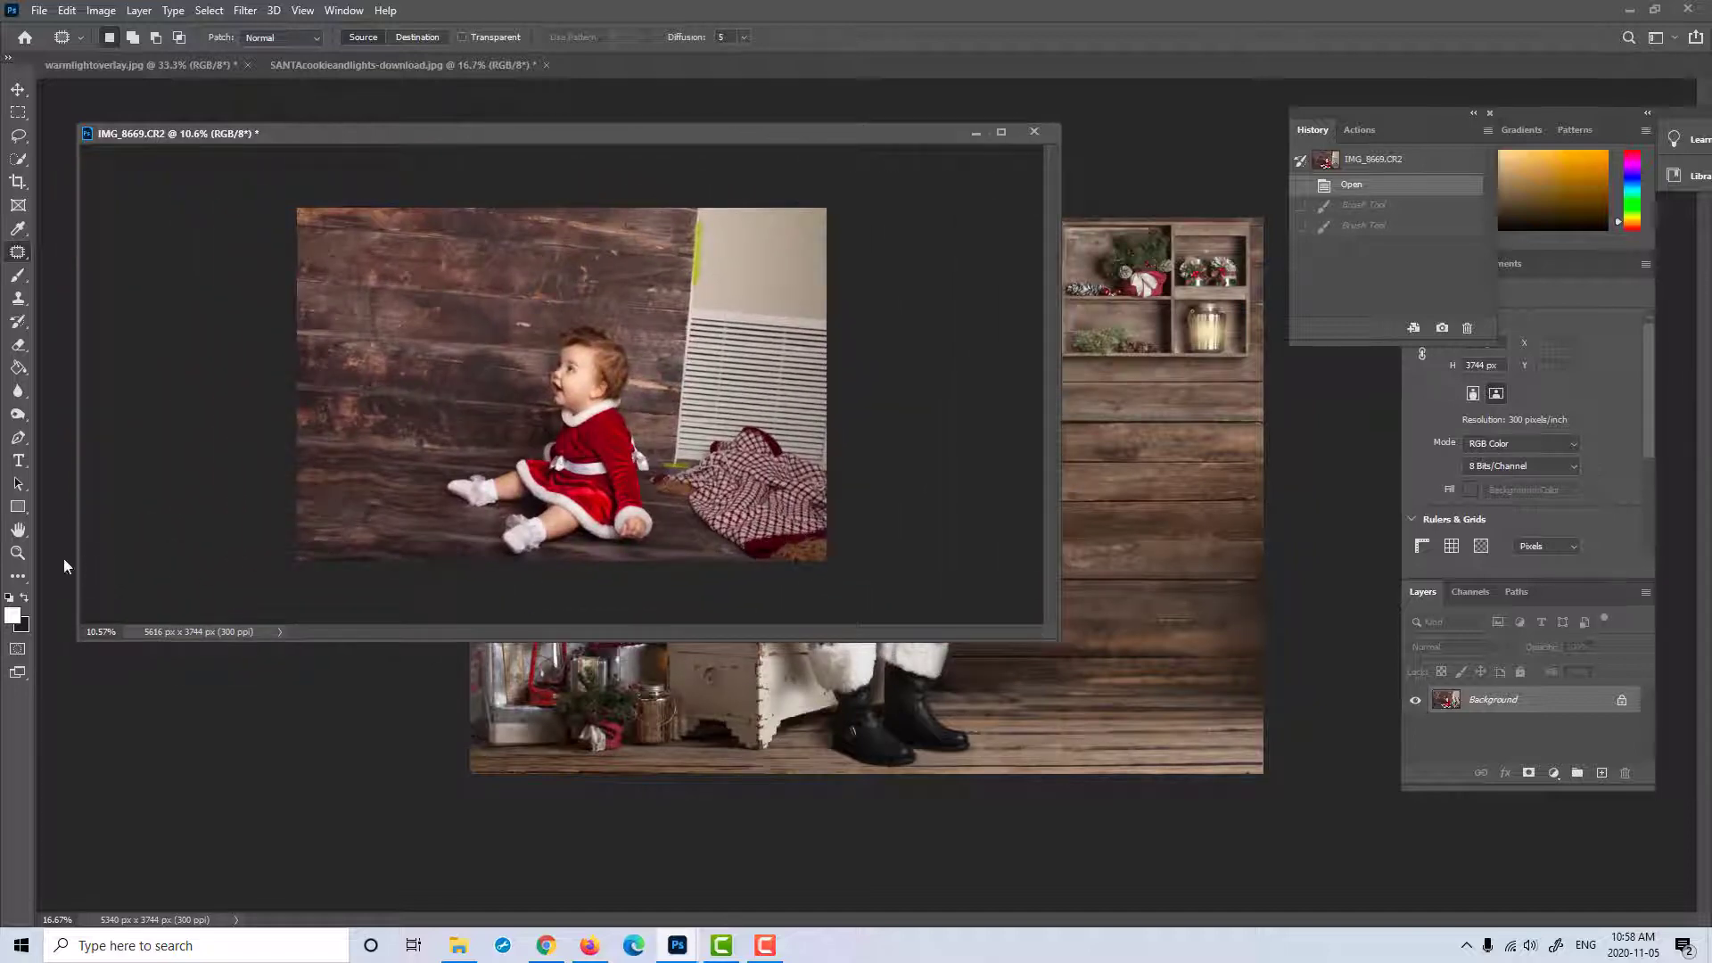
{"action": "left_click", "coordinate": [17, 553]}
{"action": "left_click_drag", "start_coordinate": [629, 428], "coordinate": [671, 429]}
{"action": "left_click_drag", "start_coordinate": [1057, 639], "coordinate": [1289, 739]}
{"action": "left_click_drag", "start_coordinate": [744, 463], "coordinate": [786, 450]}
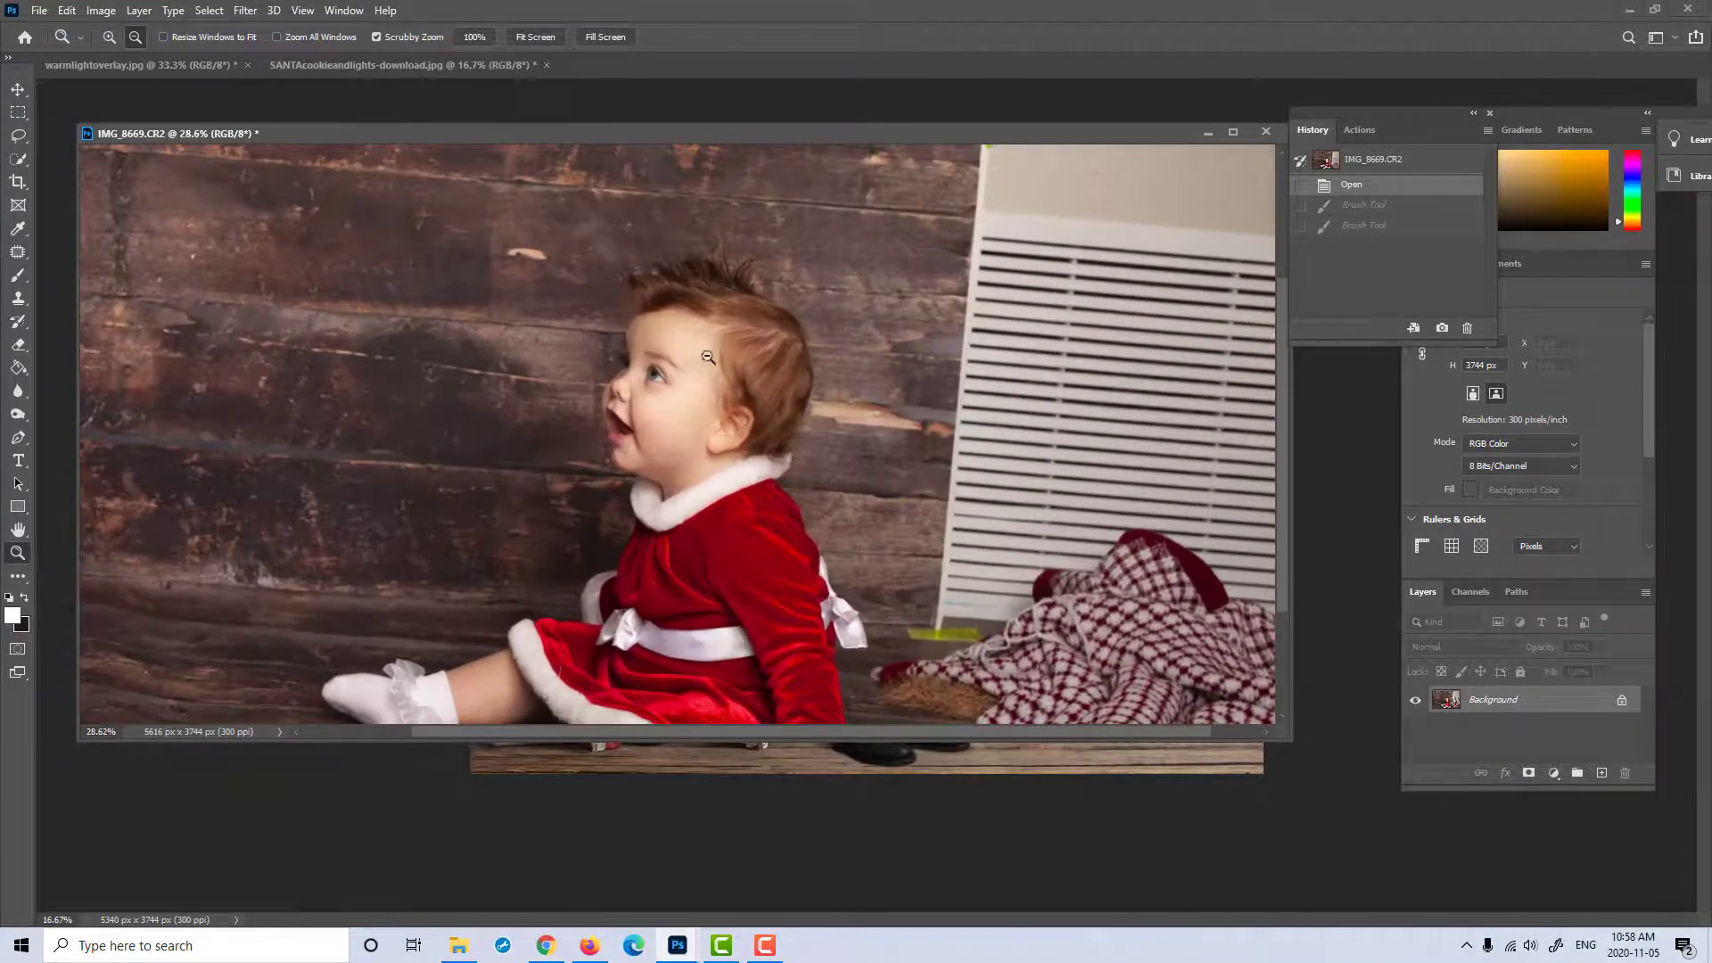
{"action": "scroll", "coordinate": [707, 357], "scroll_direction": "down", "scroll_amount": 2}
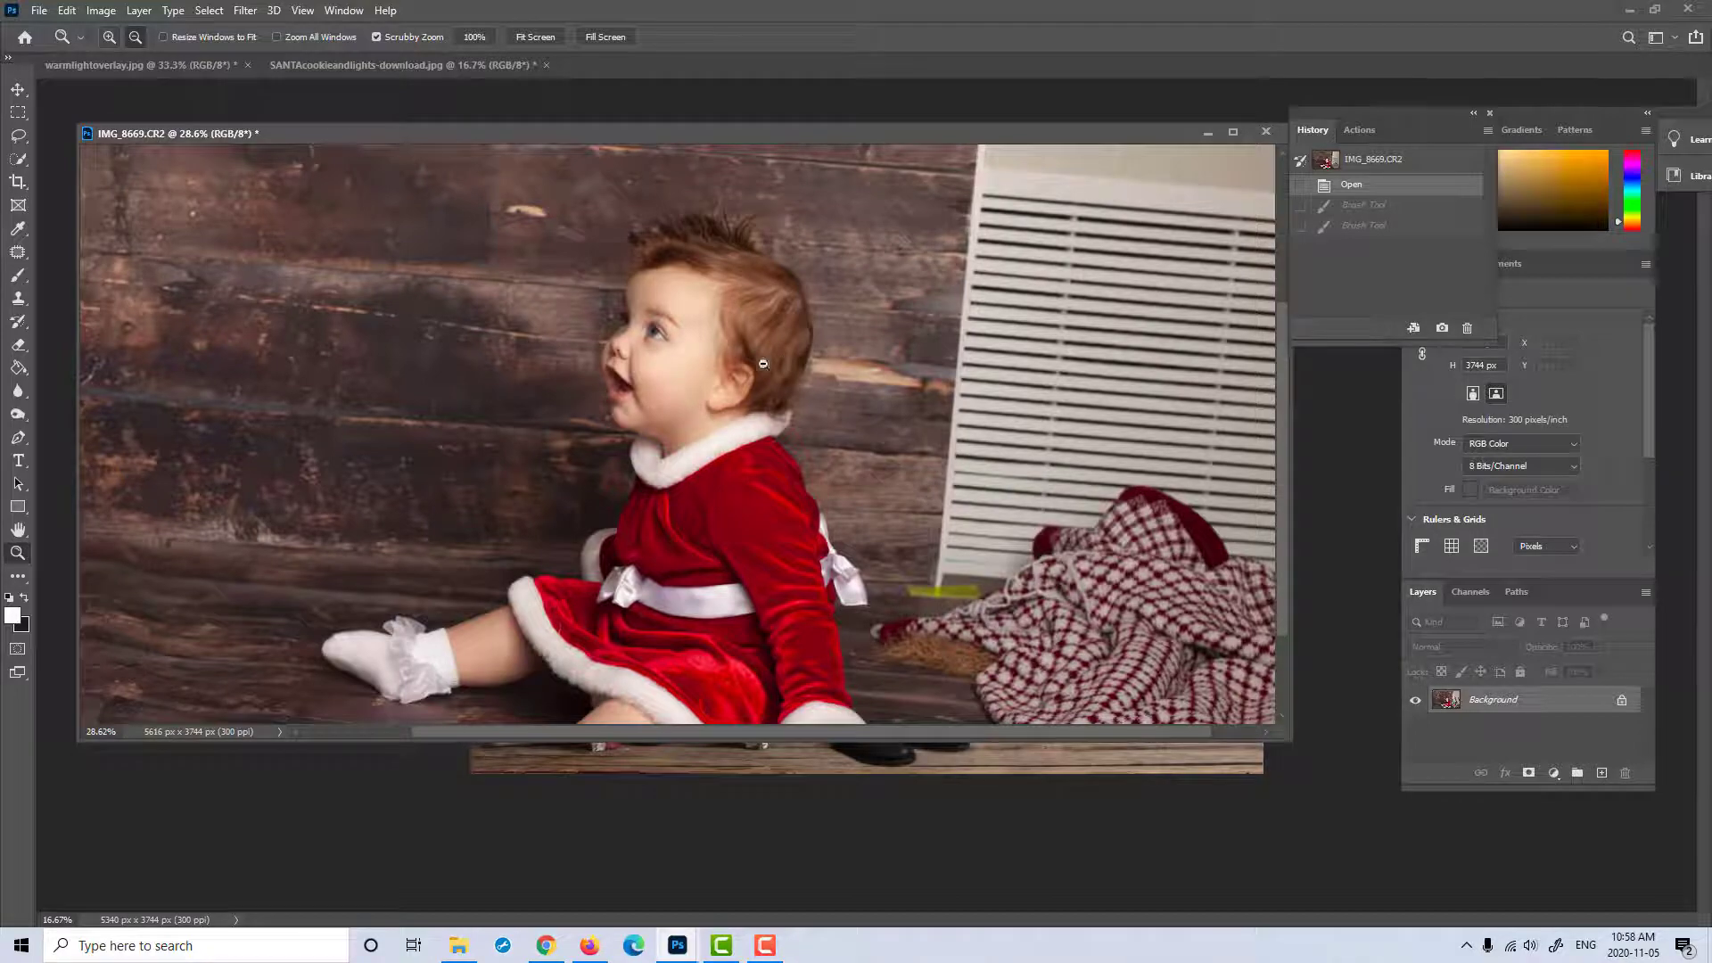
{"action": "mouse_move", "coordinate": [770, 363]}
{"action": "left_mouse_down"}
{"action": "mouse_move", "coordinate": [844, 359]}
{"action": "mouse_move", "coordinate": [761, 367]}
{"action": "left_mouse_up"}
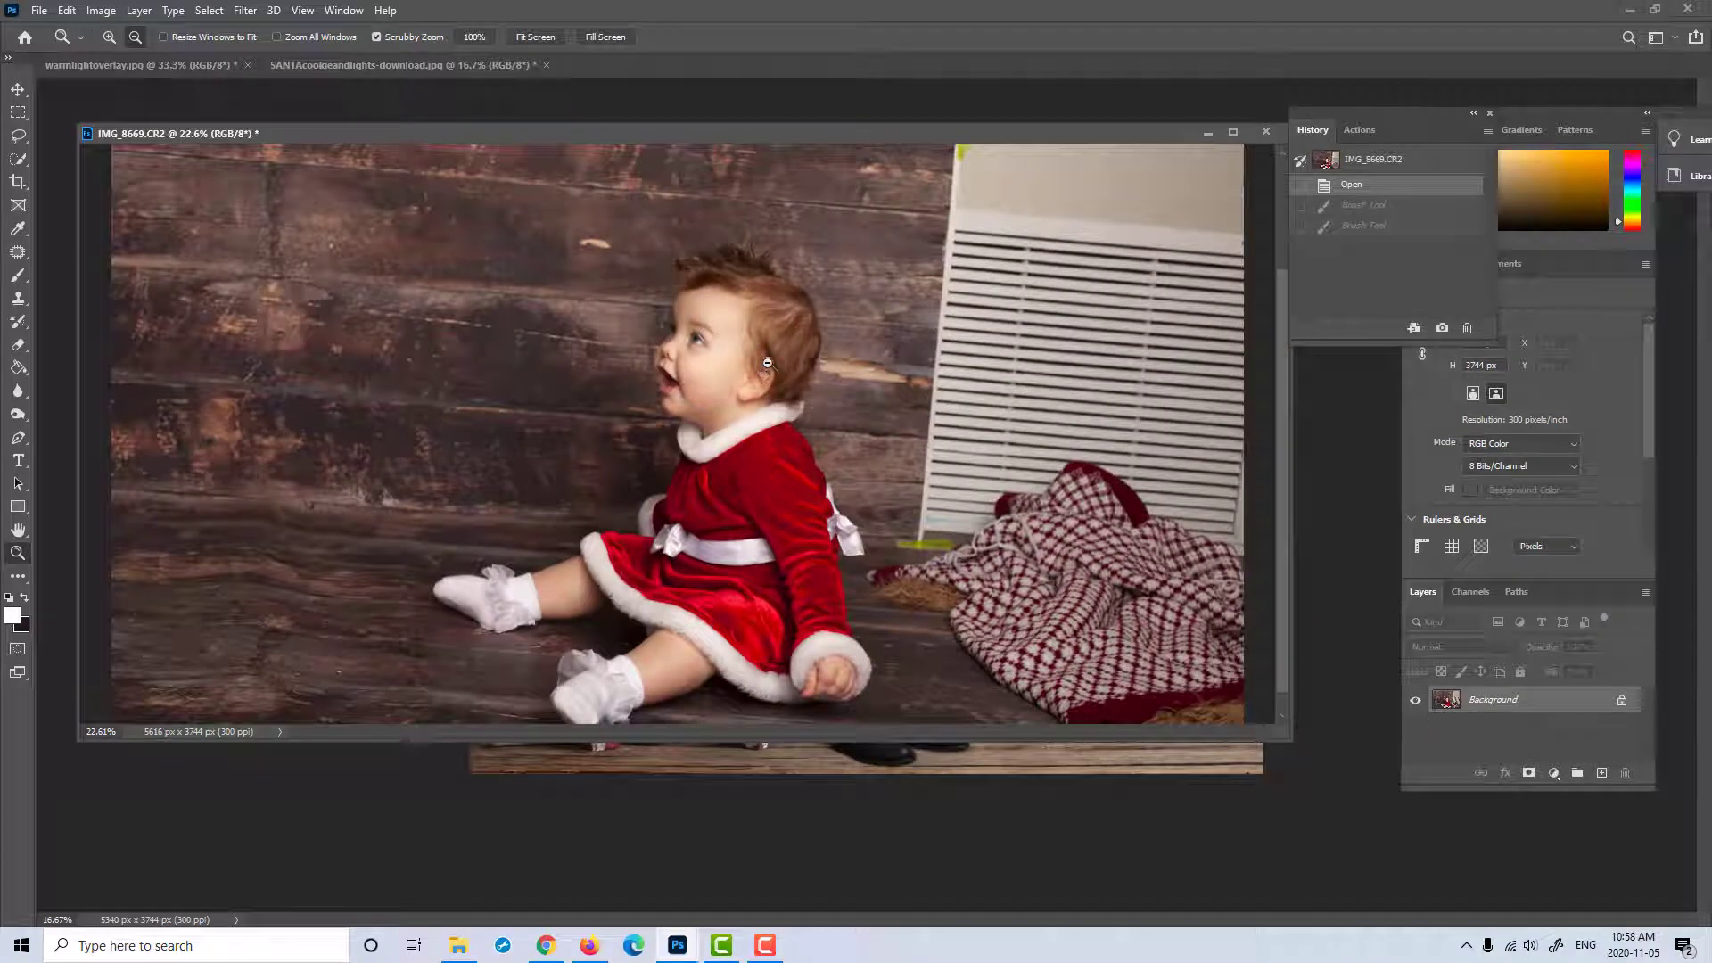
{"action": "left_click_drag", "start_coordinate": [781, 515], "coordinate": [785, 457]}
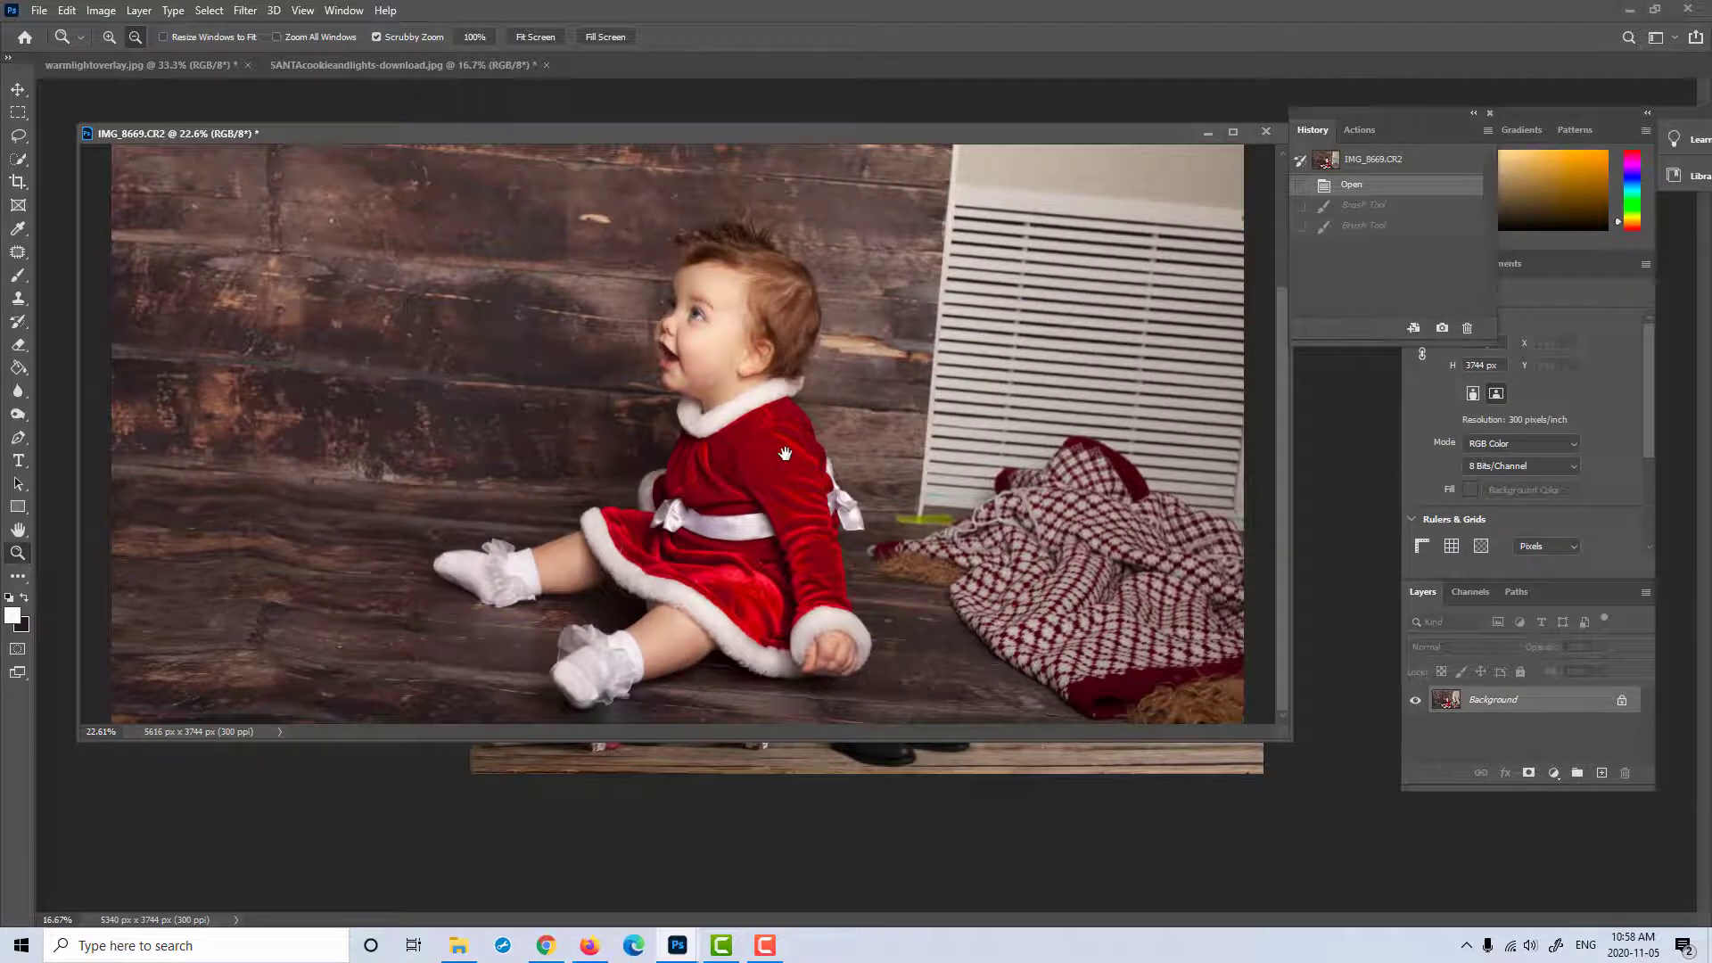
Step: Select the baby's outstretched leg, dress and head with the Quick Selection tool
{"action": "left_click", "coordinate": [18, 159]}
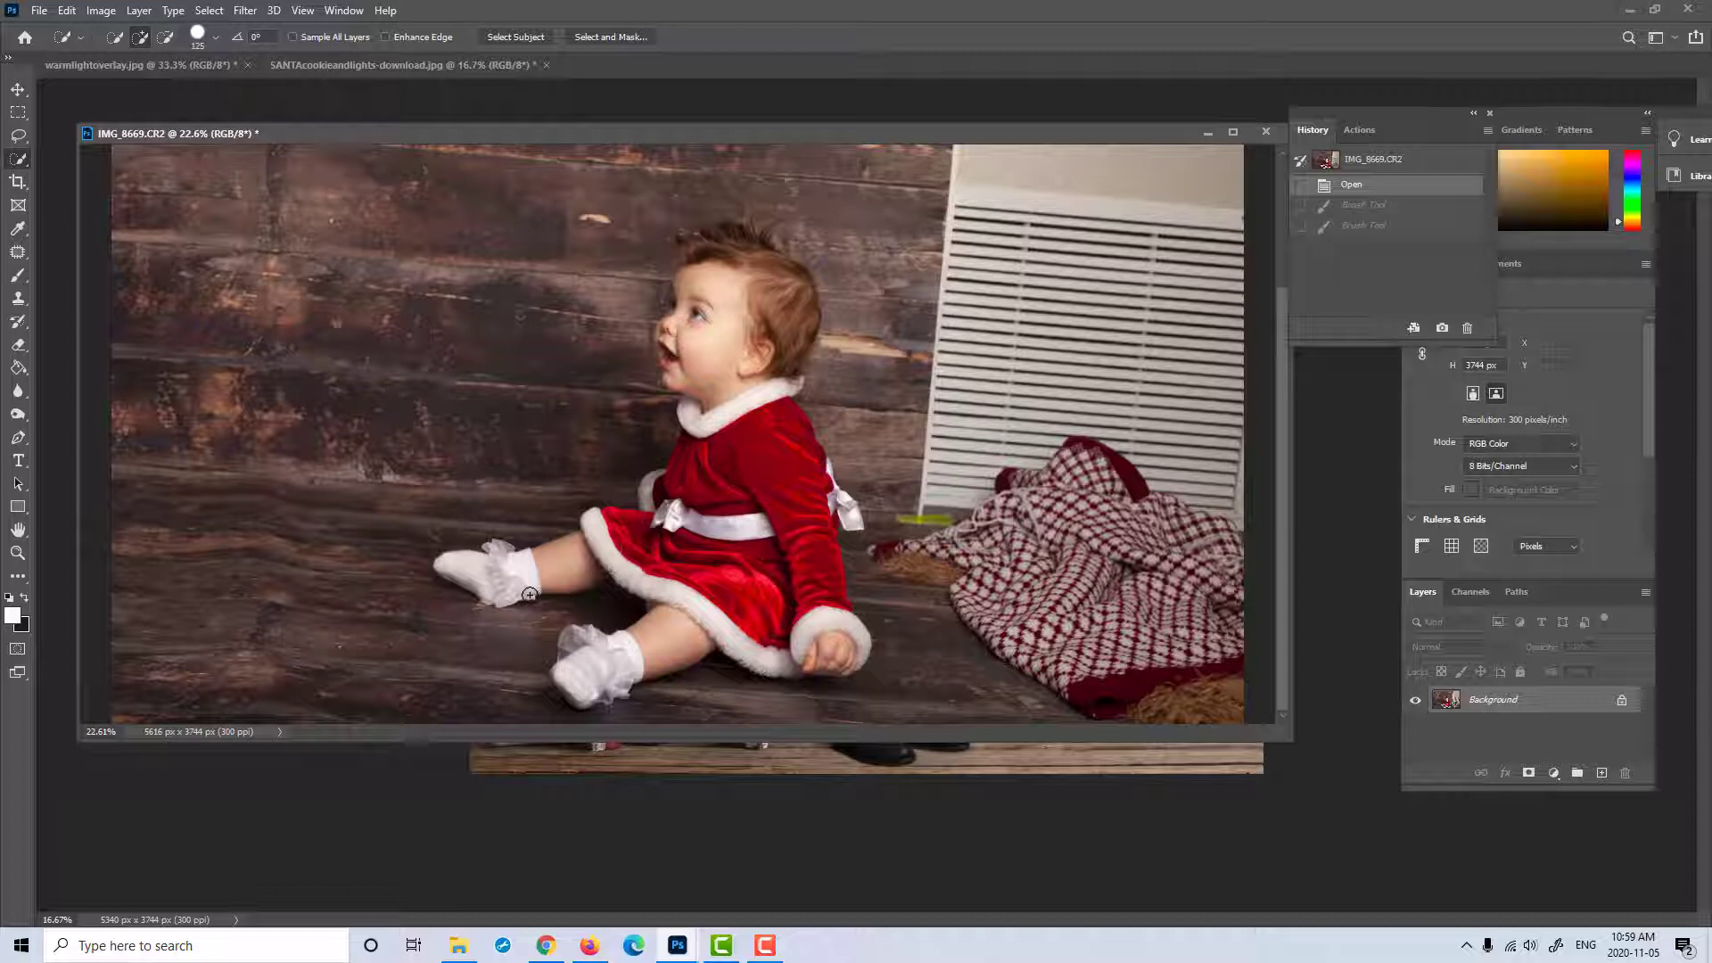
{"action": "mouse_move", "coordinate": [536, 588]}
{"action": "left_mouse_down"}
{"action": "mouse_move", "coordinate": [446, 568]}
{"action": "mouse_move", "coordinate": [499, 546]}
{"action": "mouse_move", "coordinate": [610, 544]}
{"action": "mouse_move", "coordinate": [662, 508]}
{"action": "mouse_move", "coordinate": [756, 515]}
{"action": "mouse_move", "coordinate": [668, 303]}
{"action": "mouse_move", "coordinate": [704, 234]}
{"action": "mouse_move", "coordinate": [745, 234]}
{"action": "mouse_move", "coordinate": [800, 295]}
{"action": "left_mouse_up"}
{"action": "left_click_drag", "start_coordinate": [831, 481], "coordinate": [847, 508]}
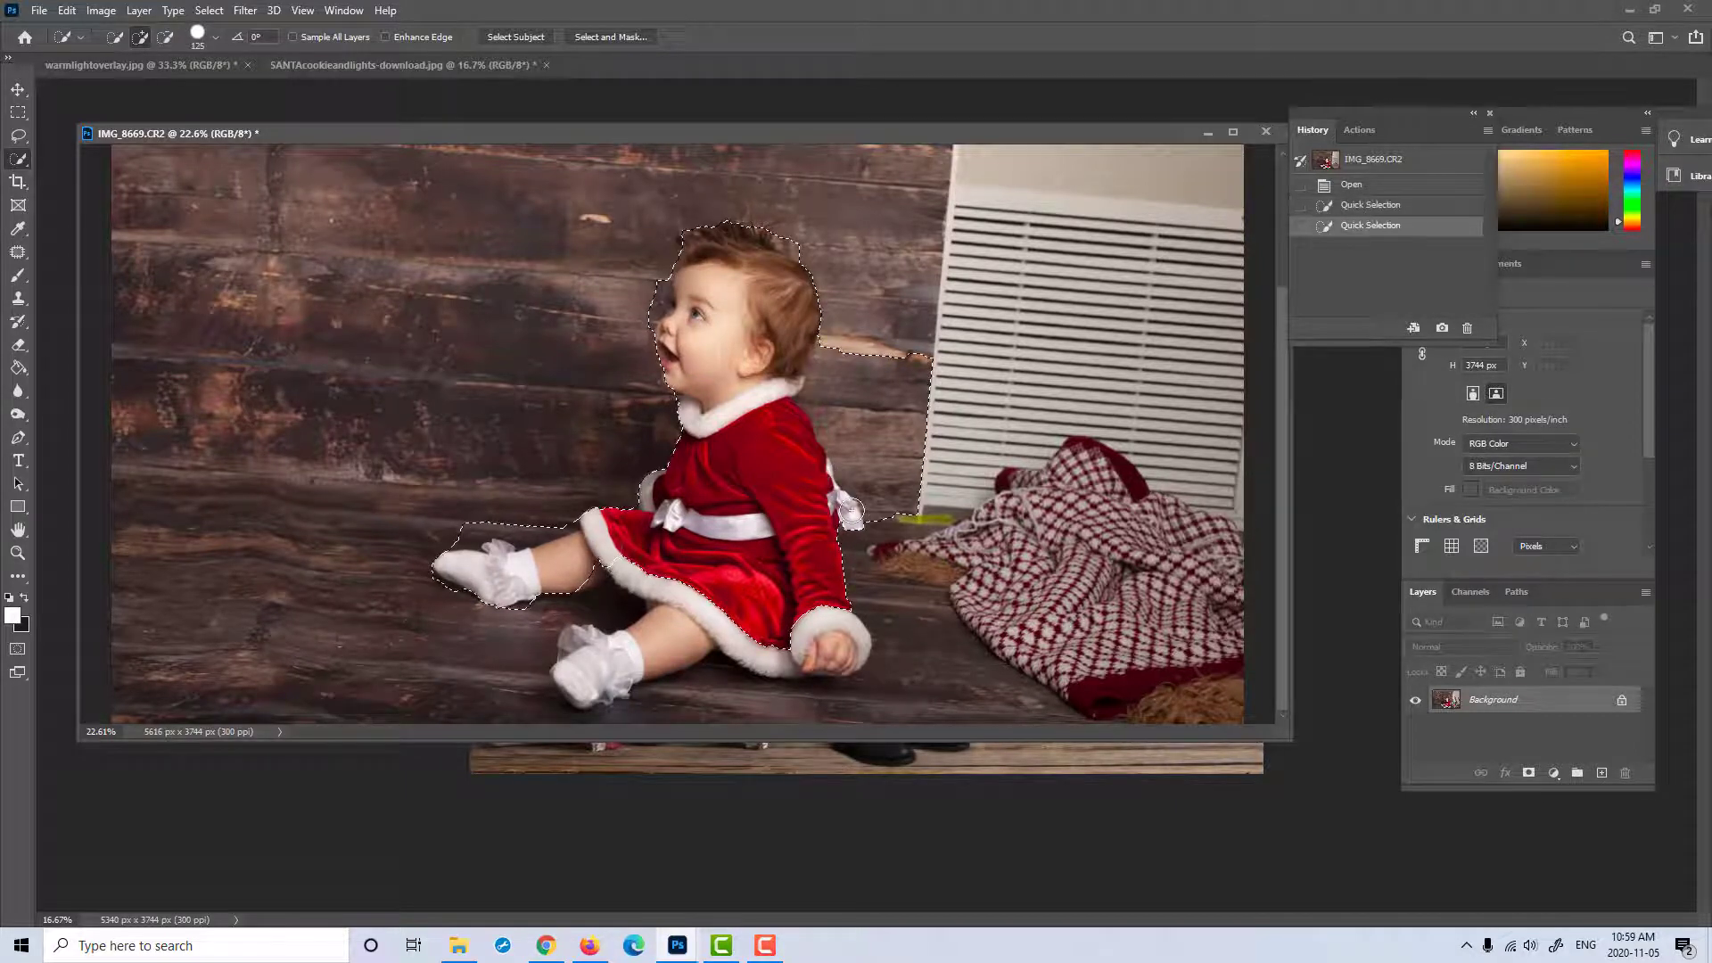
Step: Reduce the selection brush to 90 and subtract the wooden wall area behind the baby's back from the selection
{"action": "key", "text": "bracketleft"}
{"action": "key", "text": "bracketleft"}
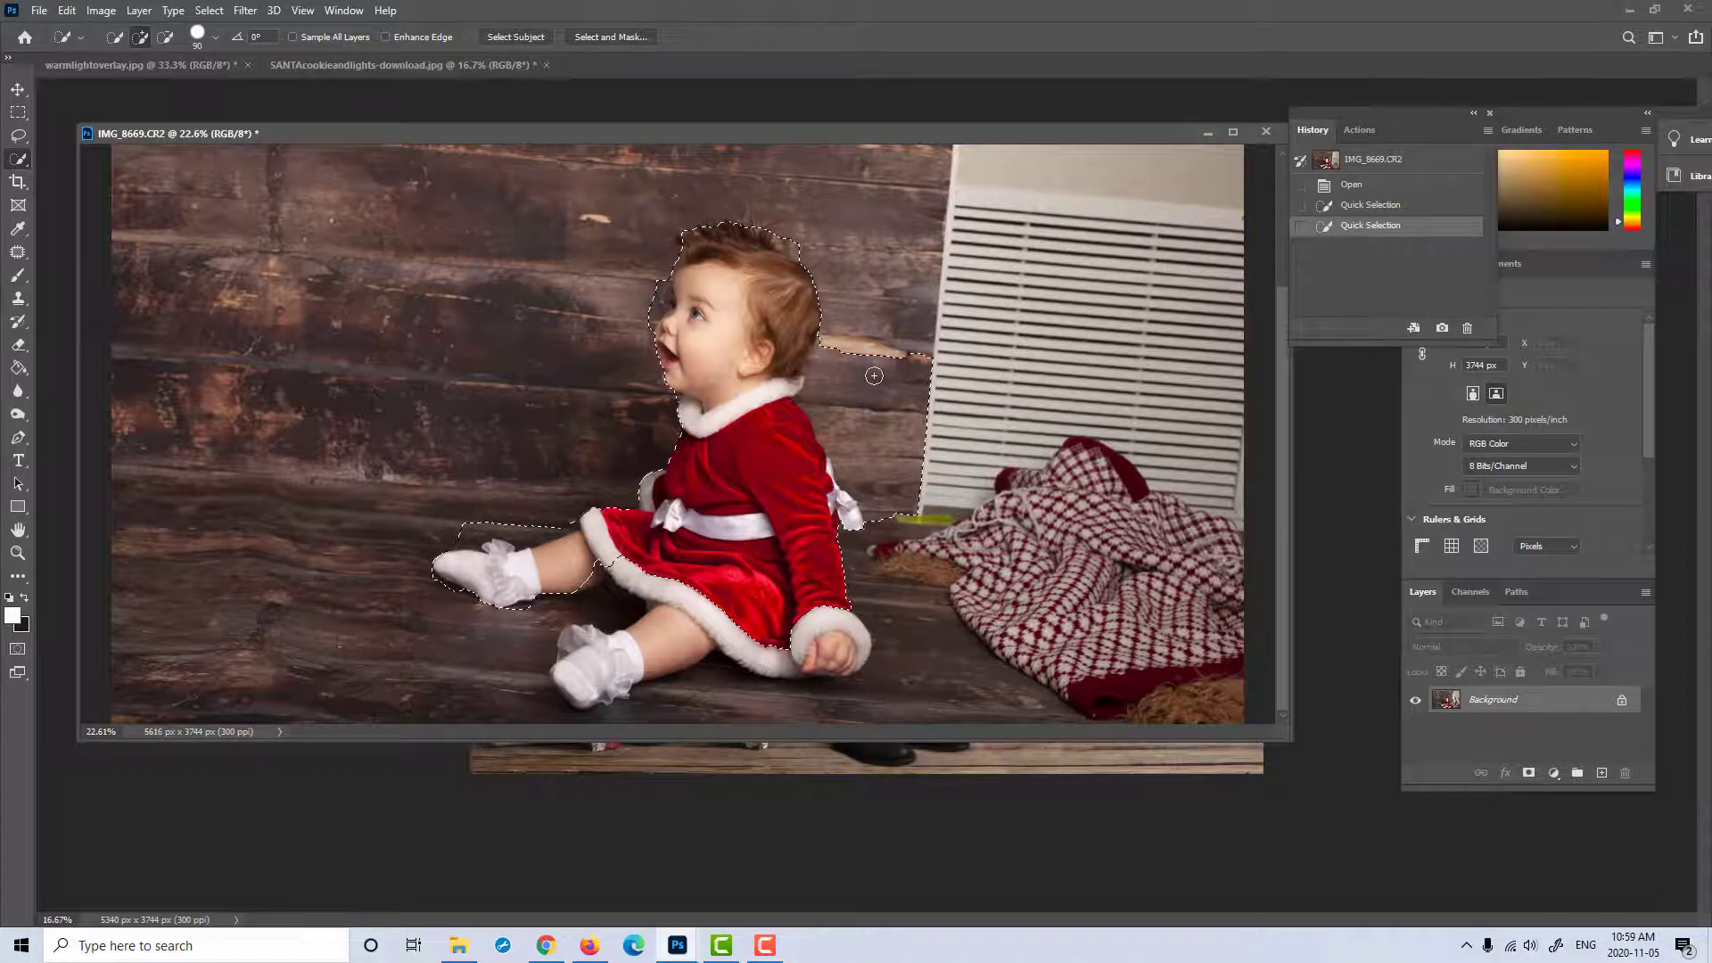
{"action": "key", "text": "alt"}
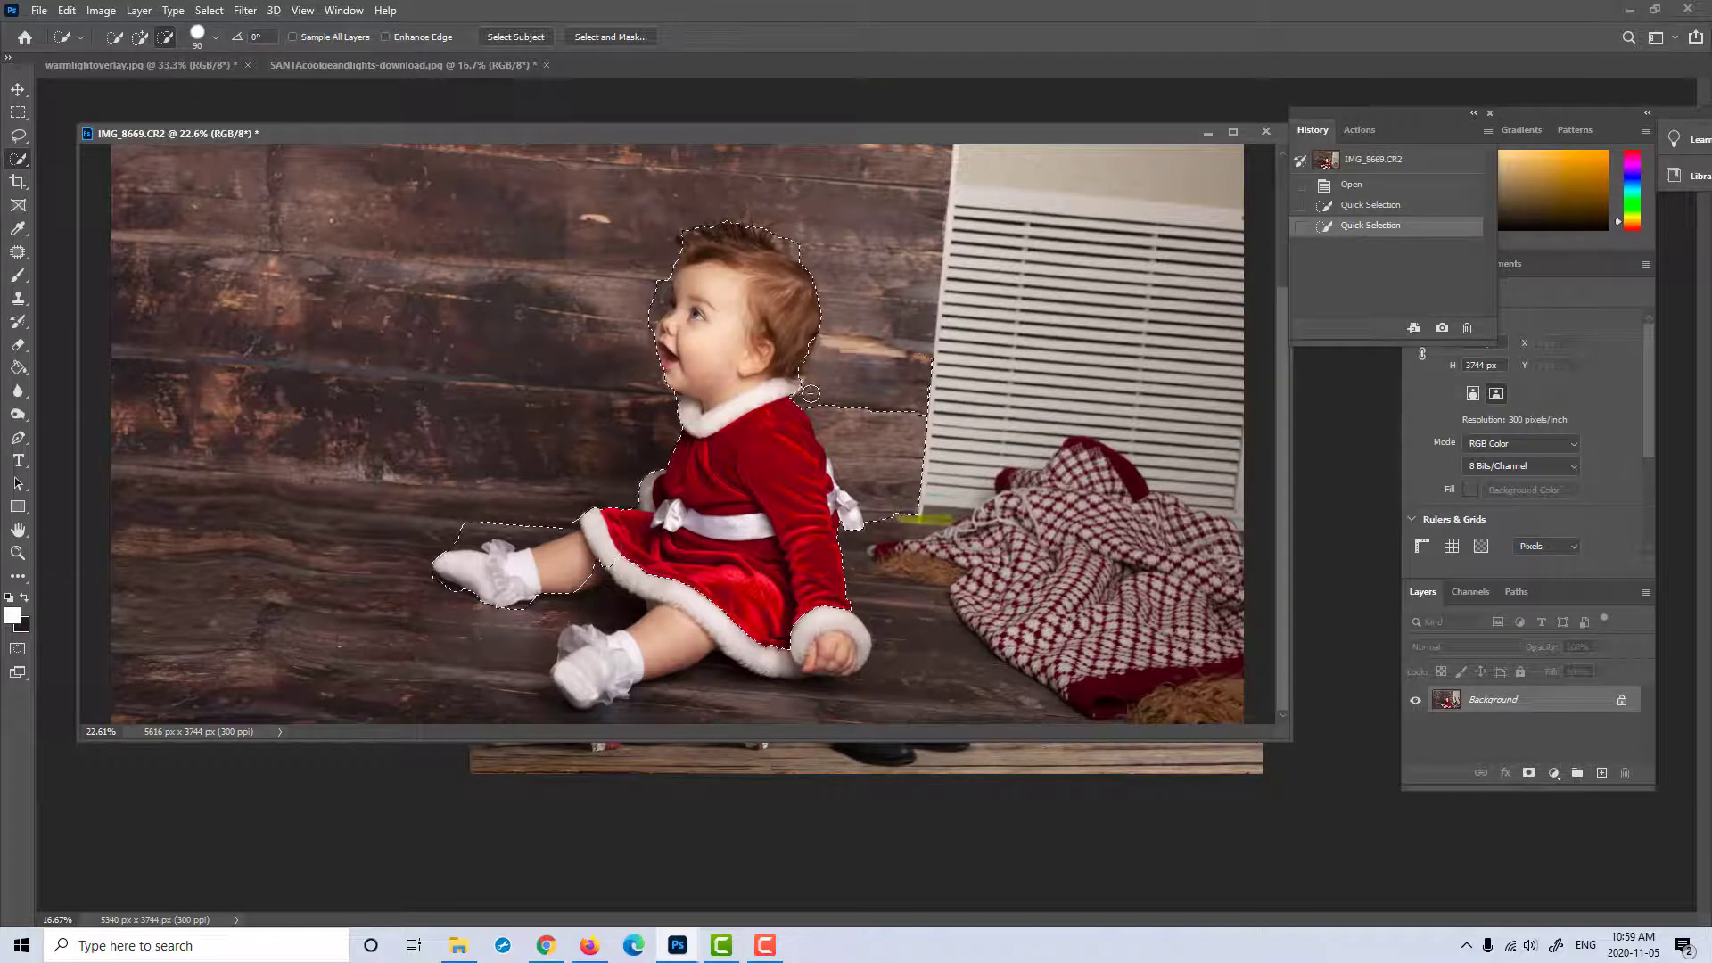
{"action": "left_click_drag", "start_coordinate": [809, 393], "coordinate": [873, 517]}
{"action": "left_click_drag", "start_coordinate": [930, 437], "coordinate": [931, 356]}
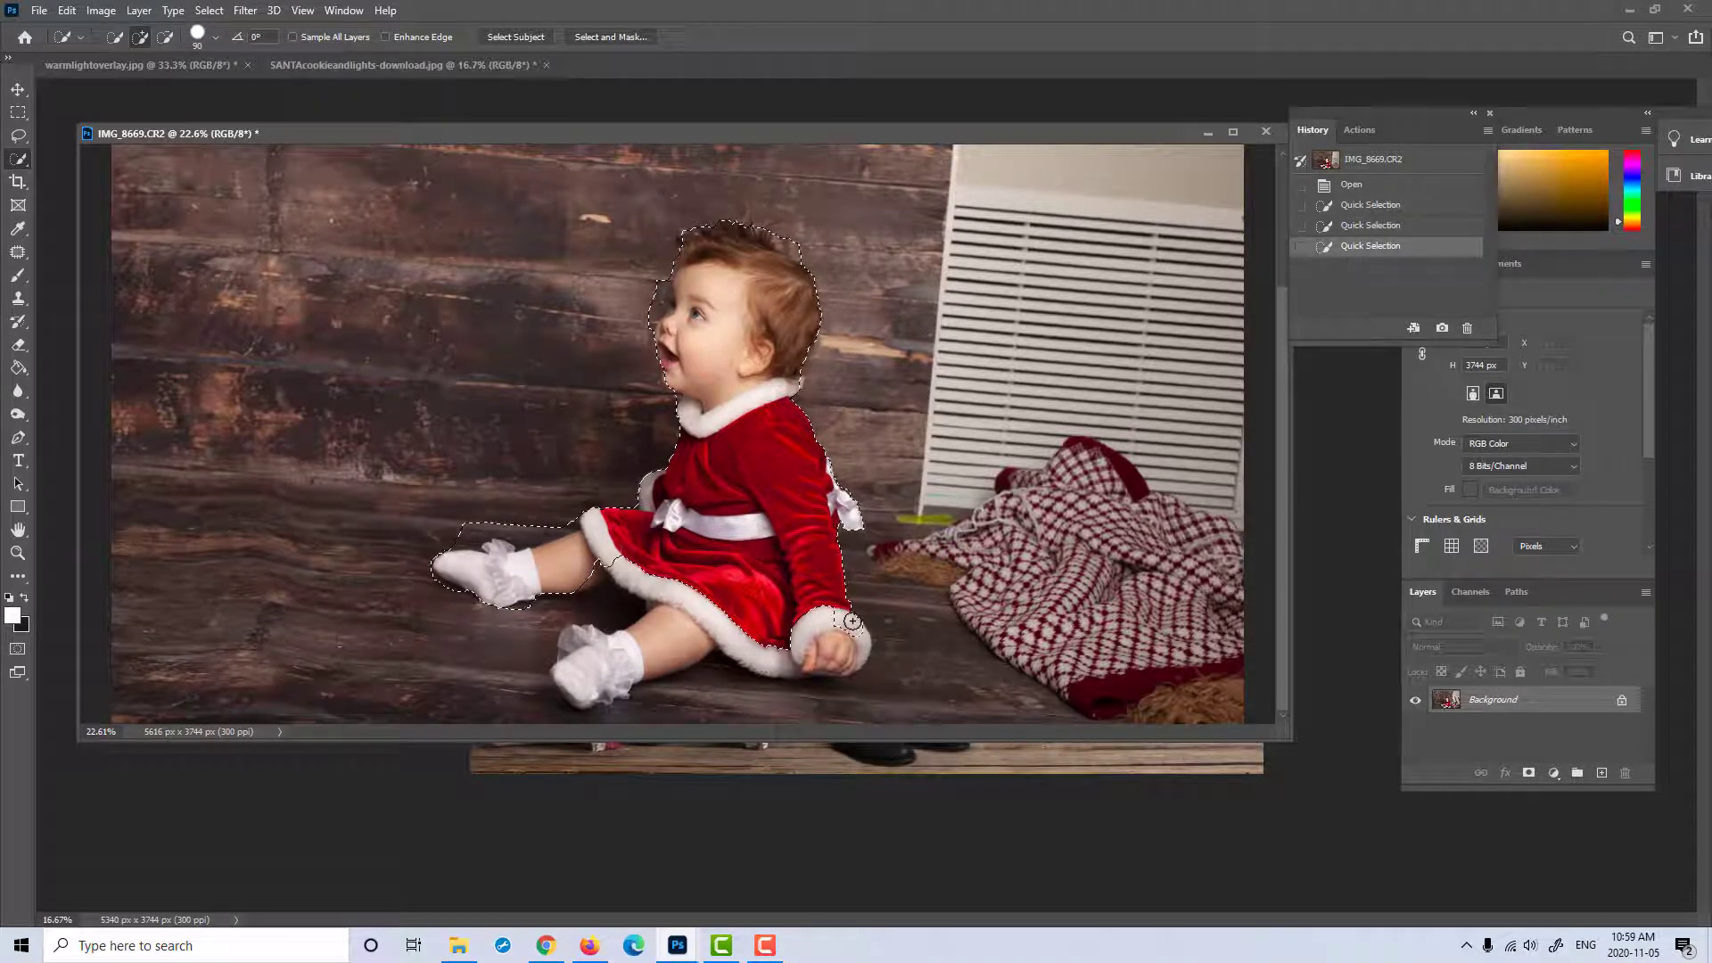
Step: Add the baby's hand and front leg to the selection, and trim the background above the outstretched leg and beside the face
{"action": "mouse_move", "coordinate": [852, 622]}
{"action": "left_mouse_down"}
{"action": "mouse_move", "coordinate": [771, 654]}
{"action": "mouse_move", "coordinate": [648, 663]}
{"action": "mouse_move", "coordinate": [580, 700]}
{"action": "mouse_move", "coordinate": [562, 682]}
{"action": "mouse_move", "coordinate": [548, 708]}
{"action": "mouse_move", "coordinate": [557, 679]}
{"action": "mouse_move", "coordinate": [571, 695]}
{"action": "mouse_move", "coordinate": [552, 705]}
{"action": "mouse_move", "coordinate": [562, 687]}
{"action": "mouse_move", "coordinate": [588, 711]}
{"action": "mouse_move", "coordinate": [552, 705]}
{"action": "mouse_move", "coordinate": [541, 678]}
{"action": "left_mouse_up"}
{"action": "key", "text": "alt"}
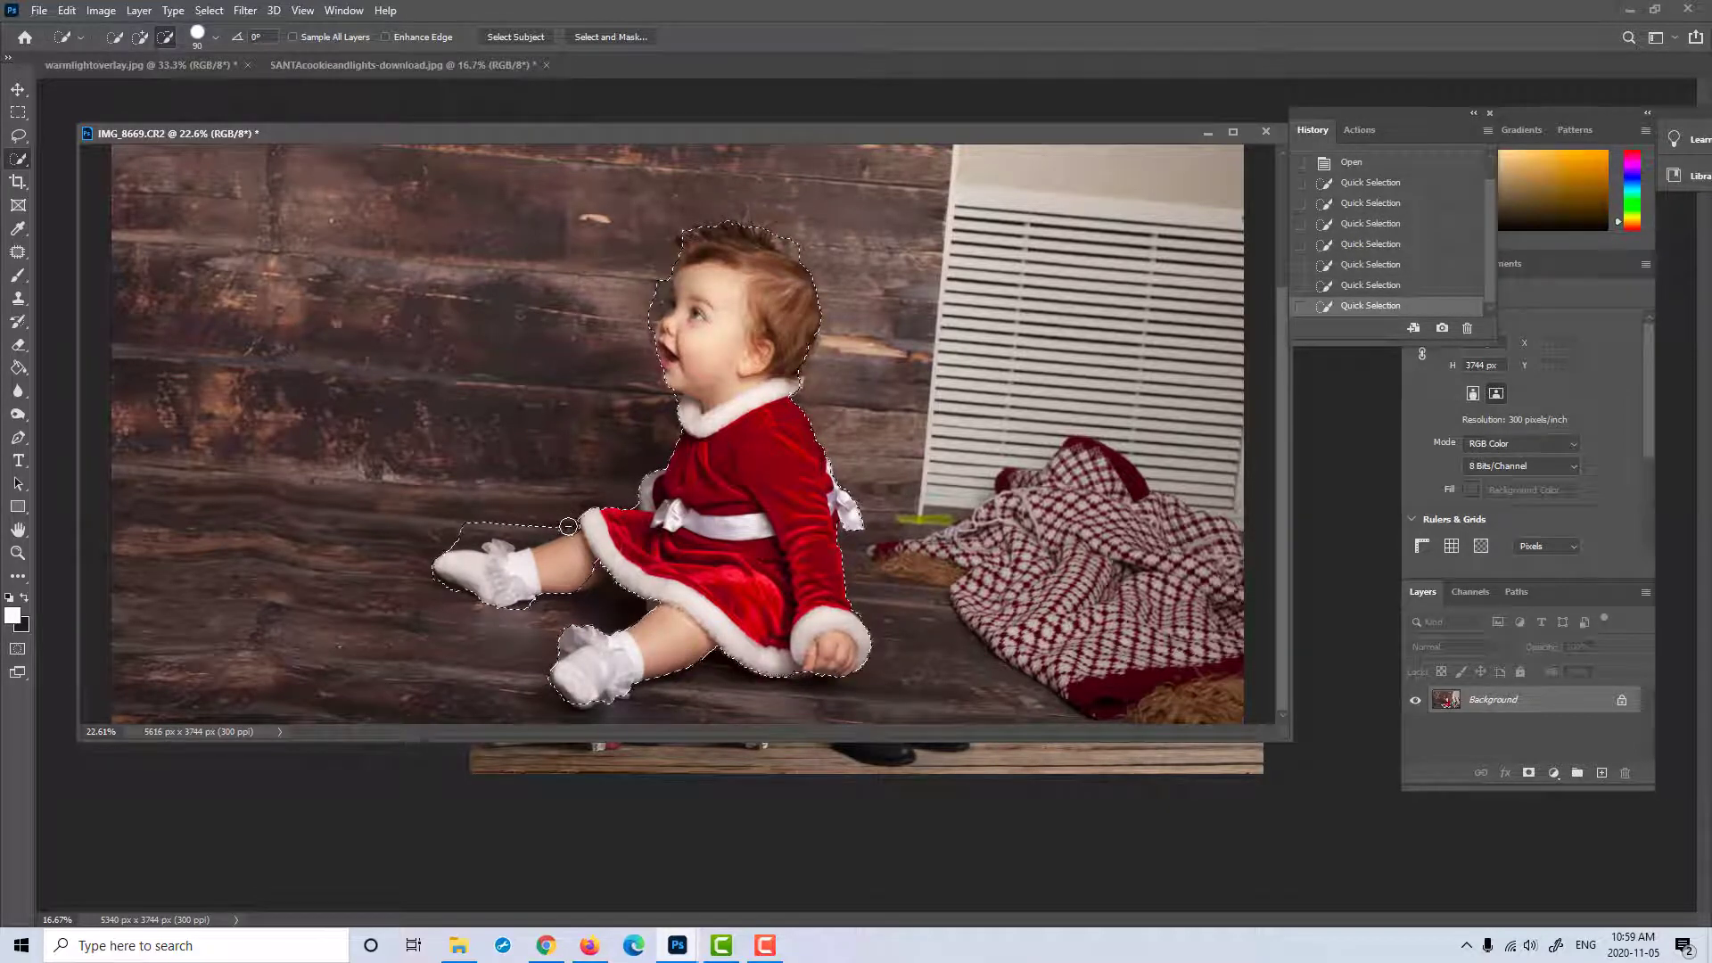
{"action": "left_click_drag", "start_coordinate": [568, 526], "coordinate": [468, 533]}
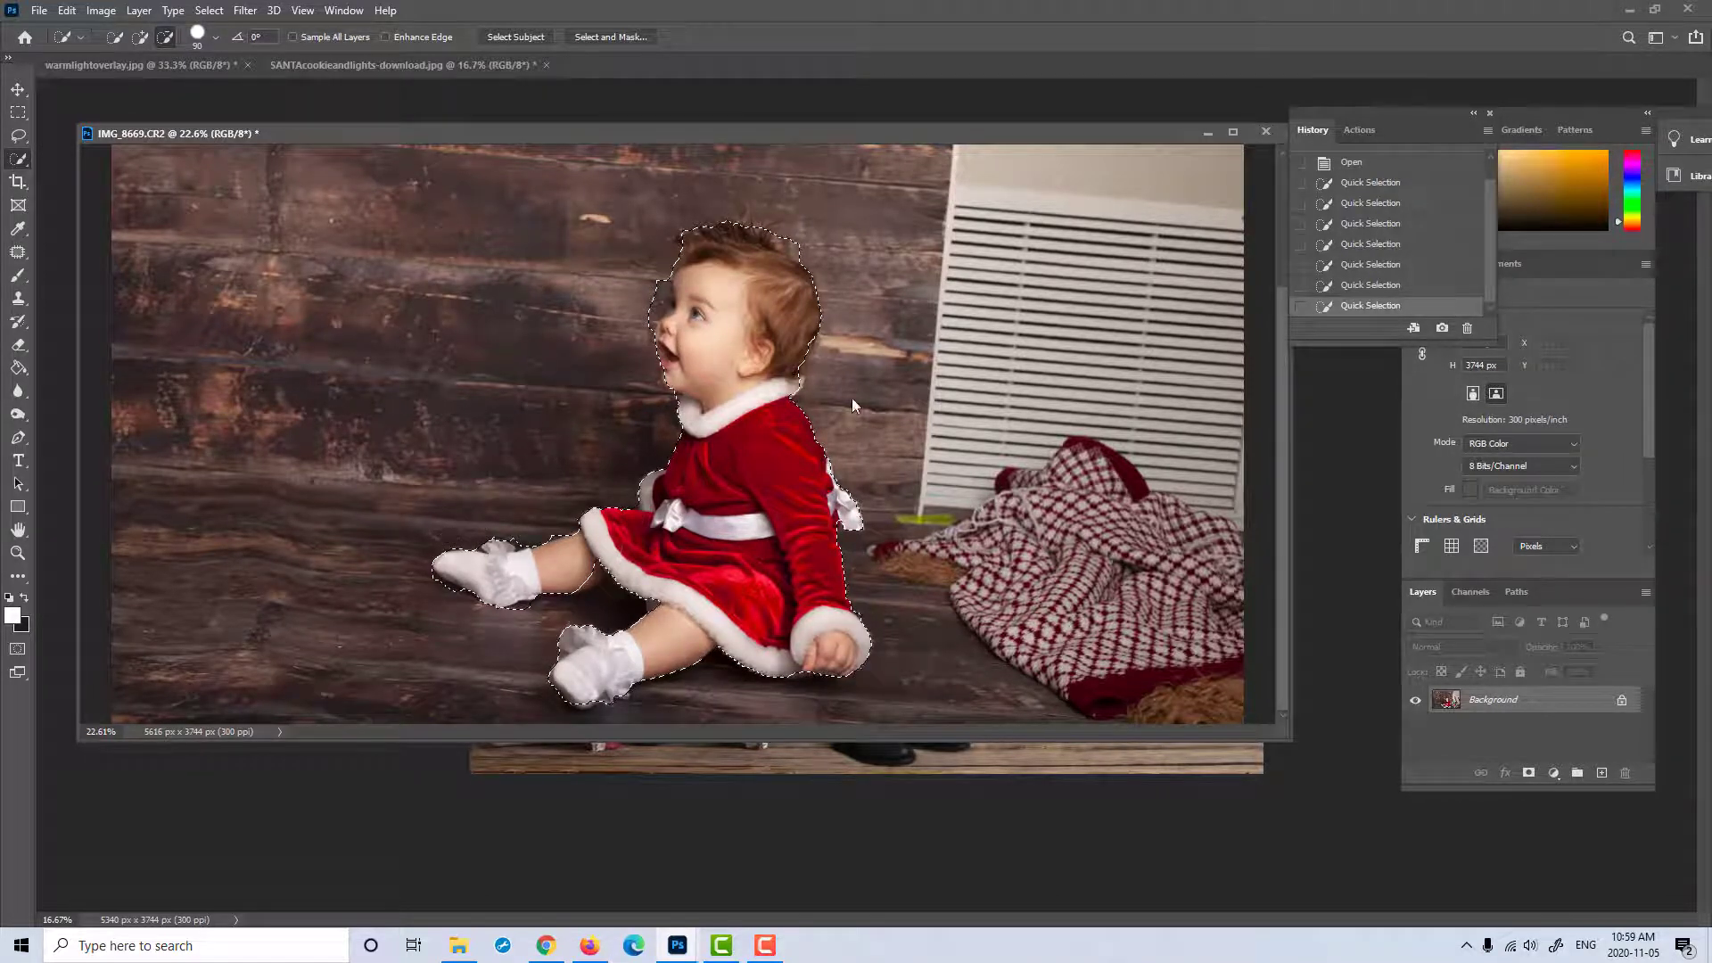
{"action": "left_click_drag", "start_coordinate": [656, 283], "coordinate": [652, 304]}
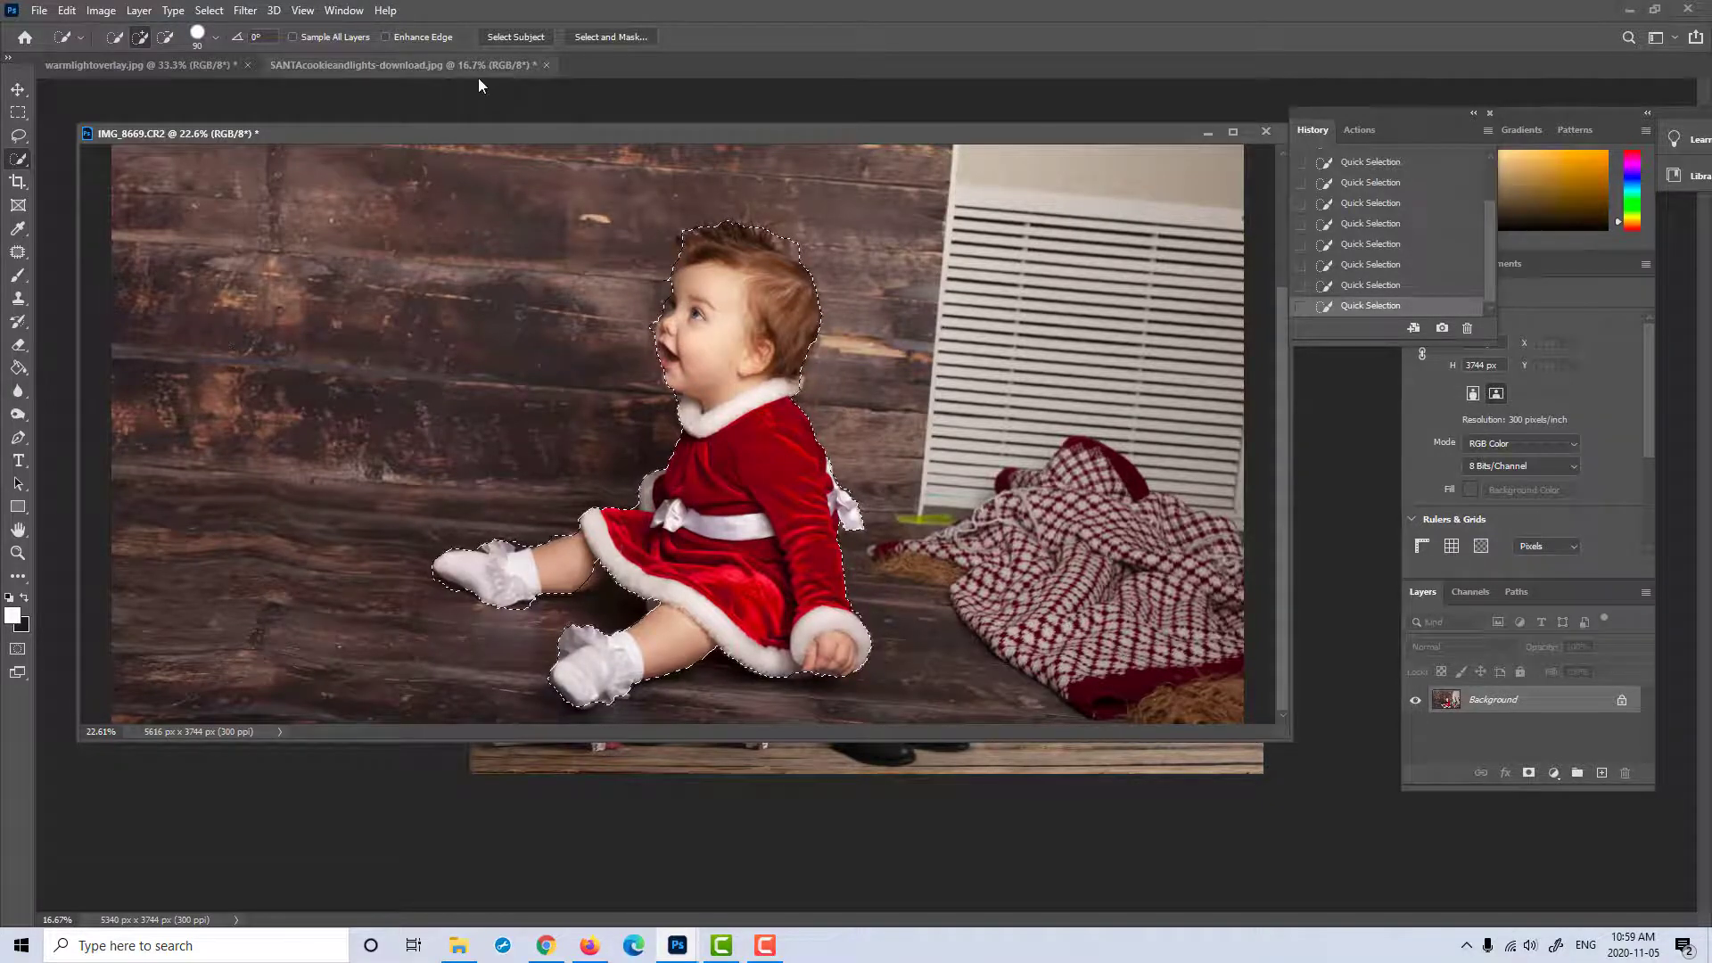
Step: Refine the baby's selection edges around the hair, socks and legs with the Refine Edge Brush in Select and Mask
{"action": "left_click", "coordinate": [599, 35]}
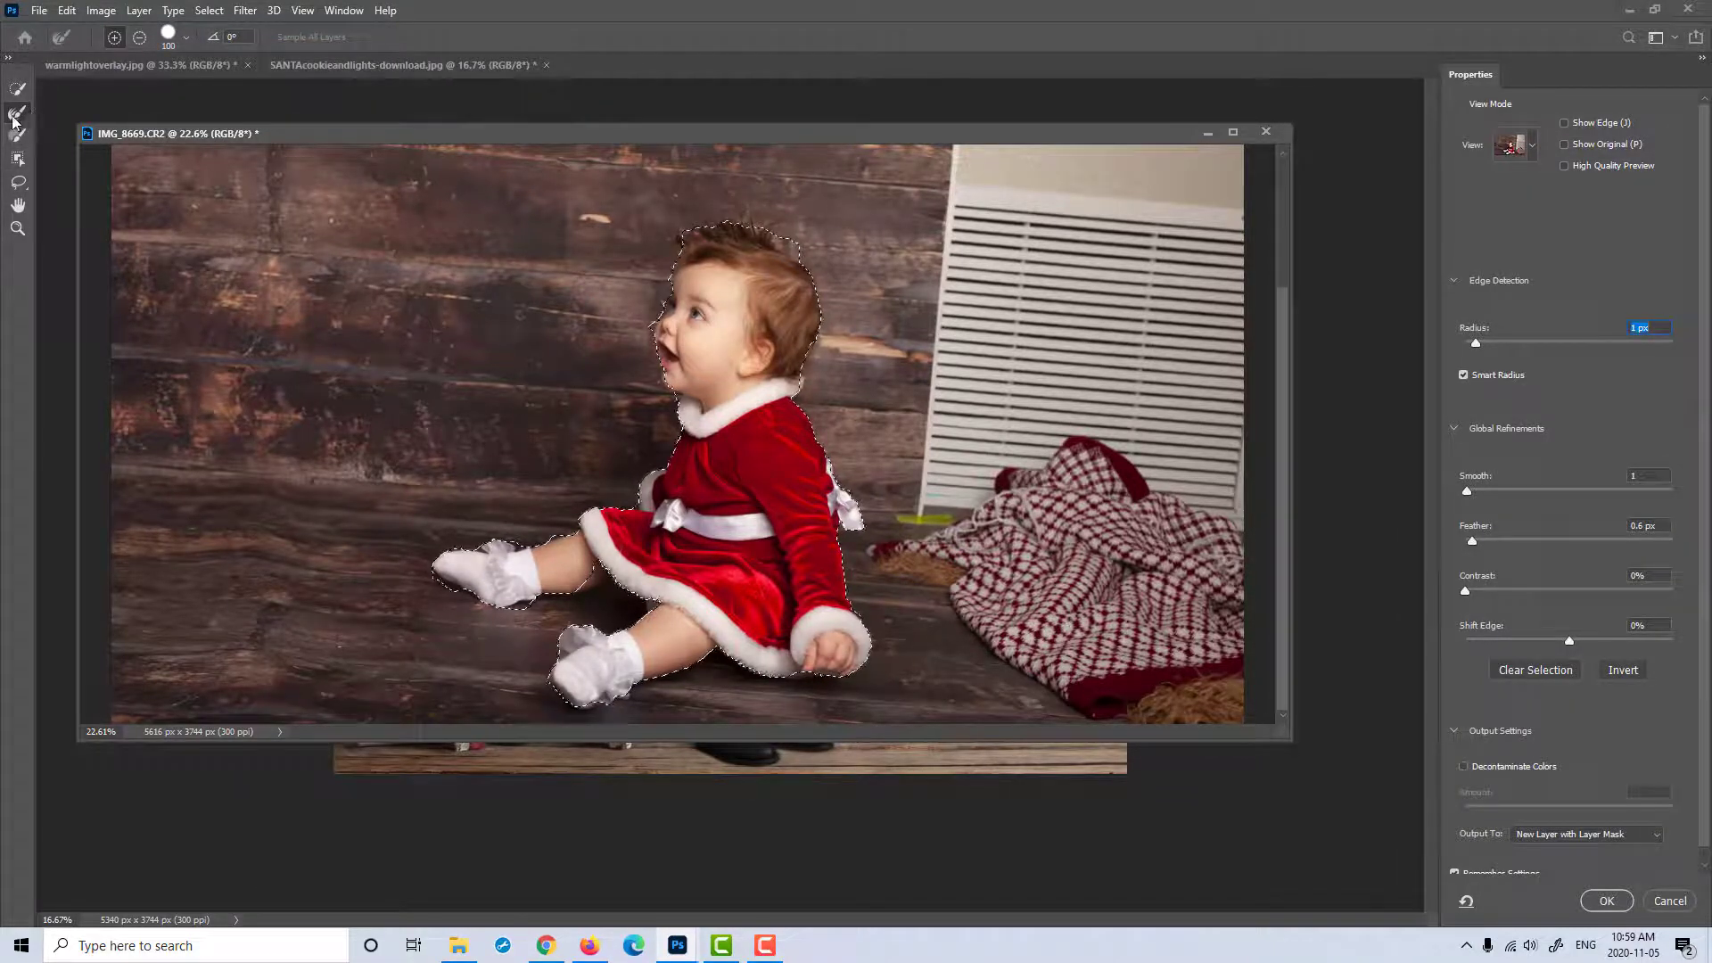
{"action": "left_click", "coordinate": [12, 122]}
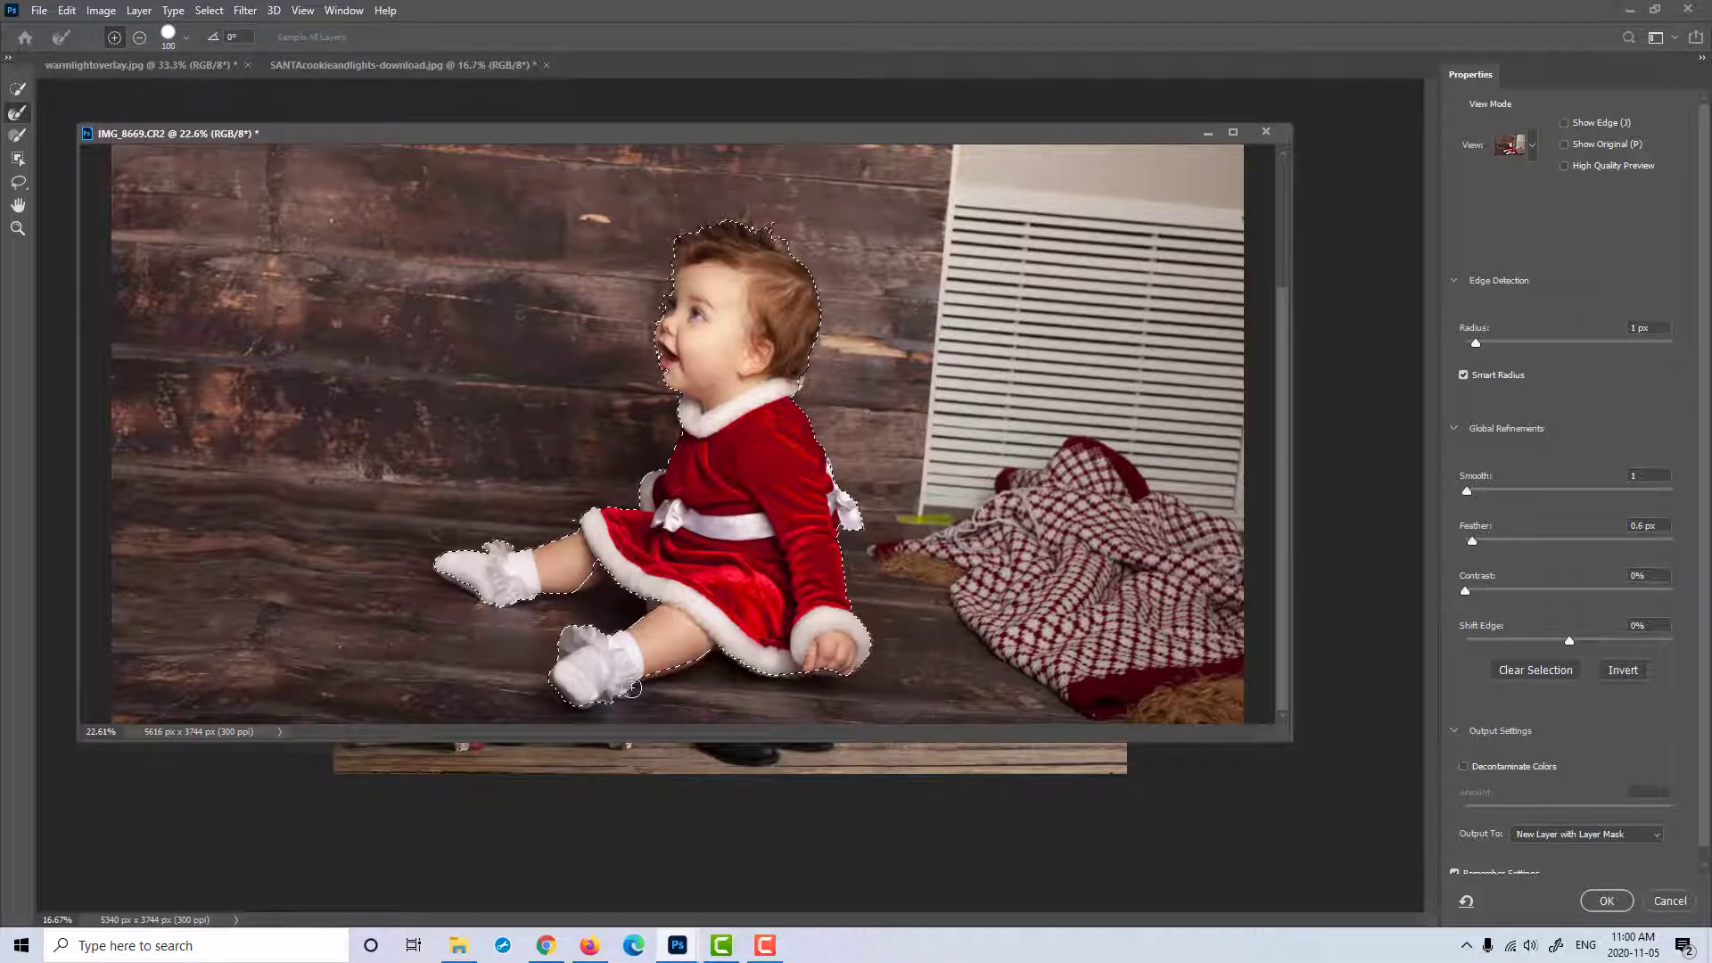
{"action": "left_click", "coordinate": [578, 705]}
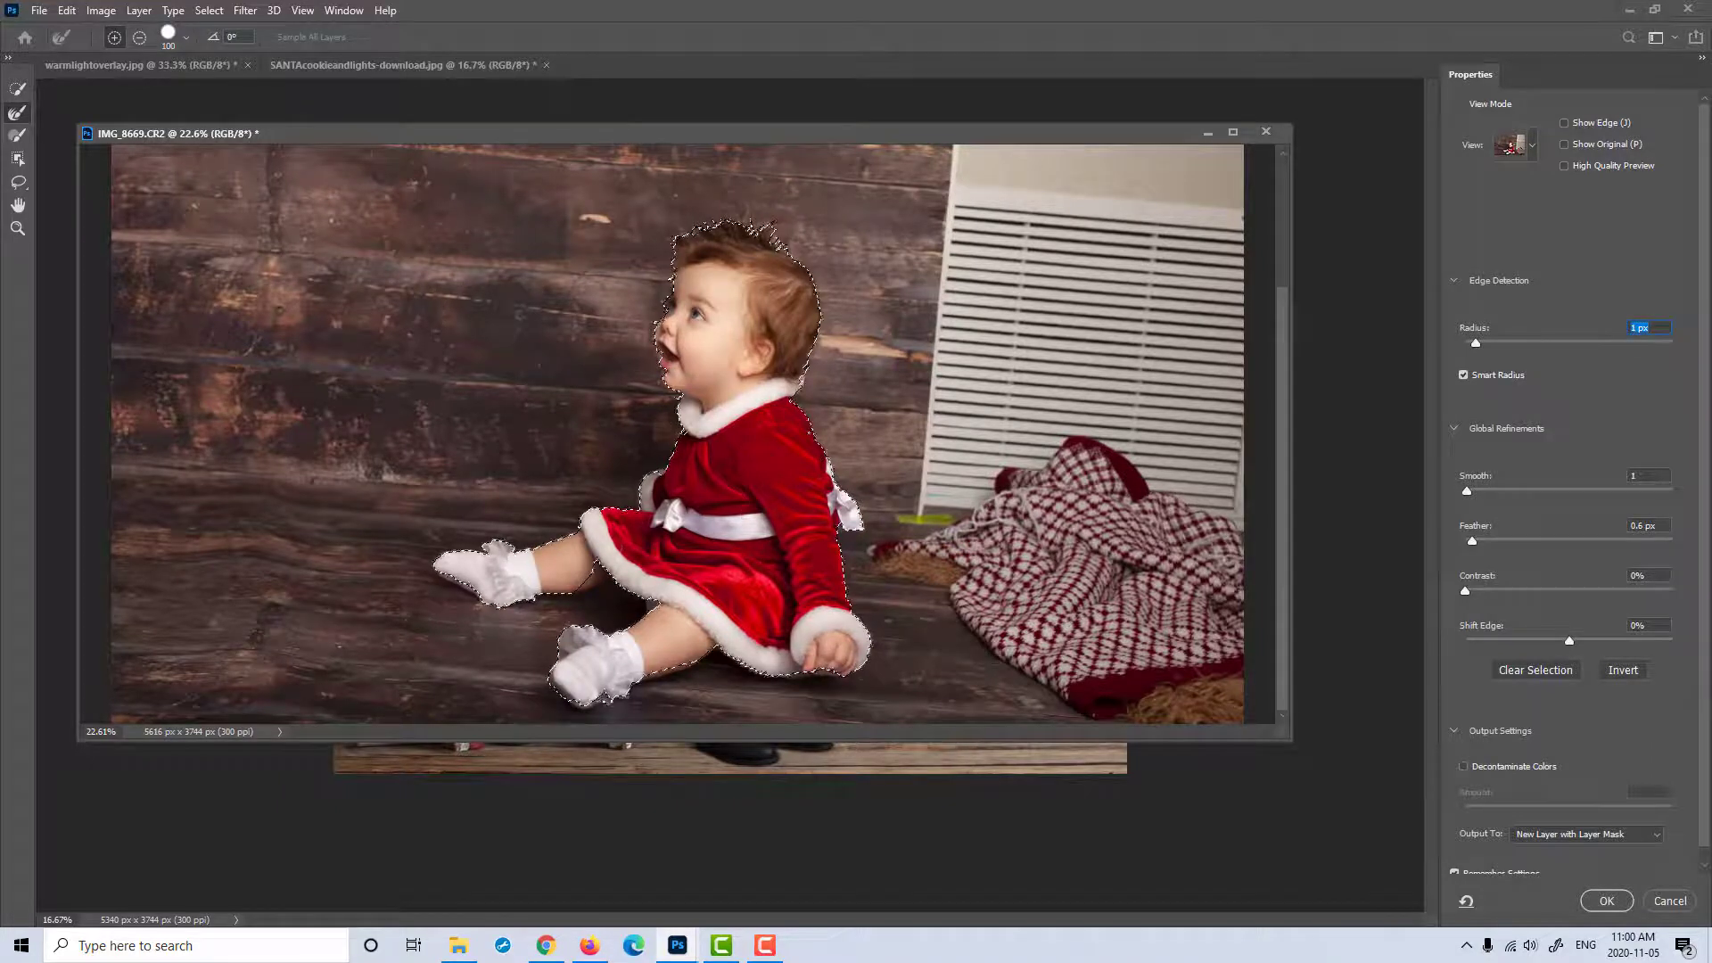
{"action": "left_click", "coordinate": [599, 573]}
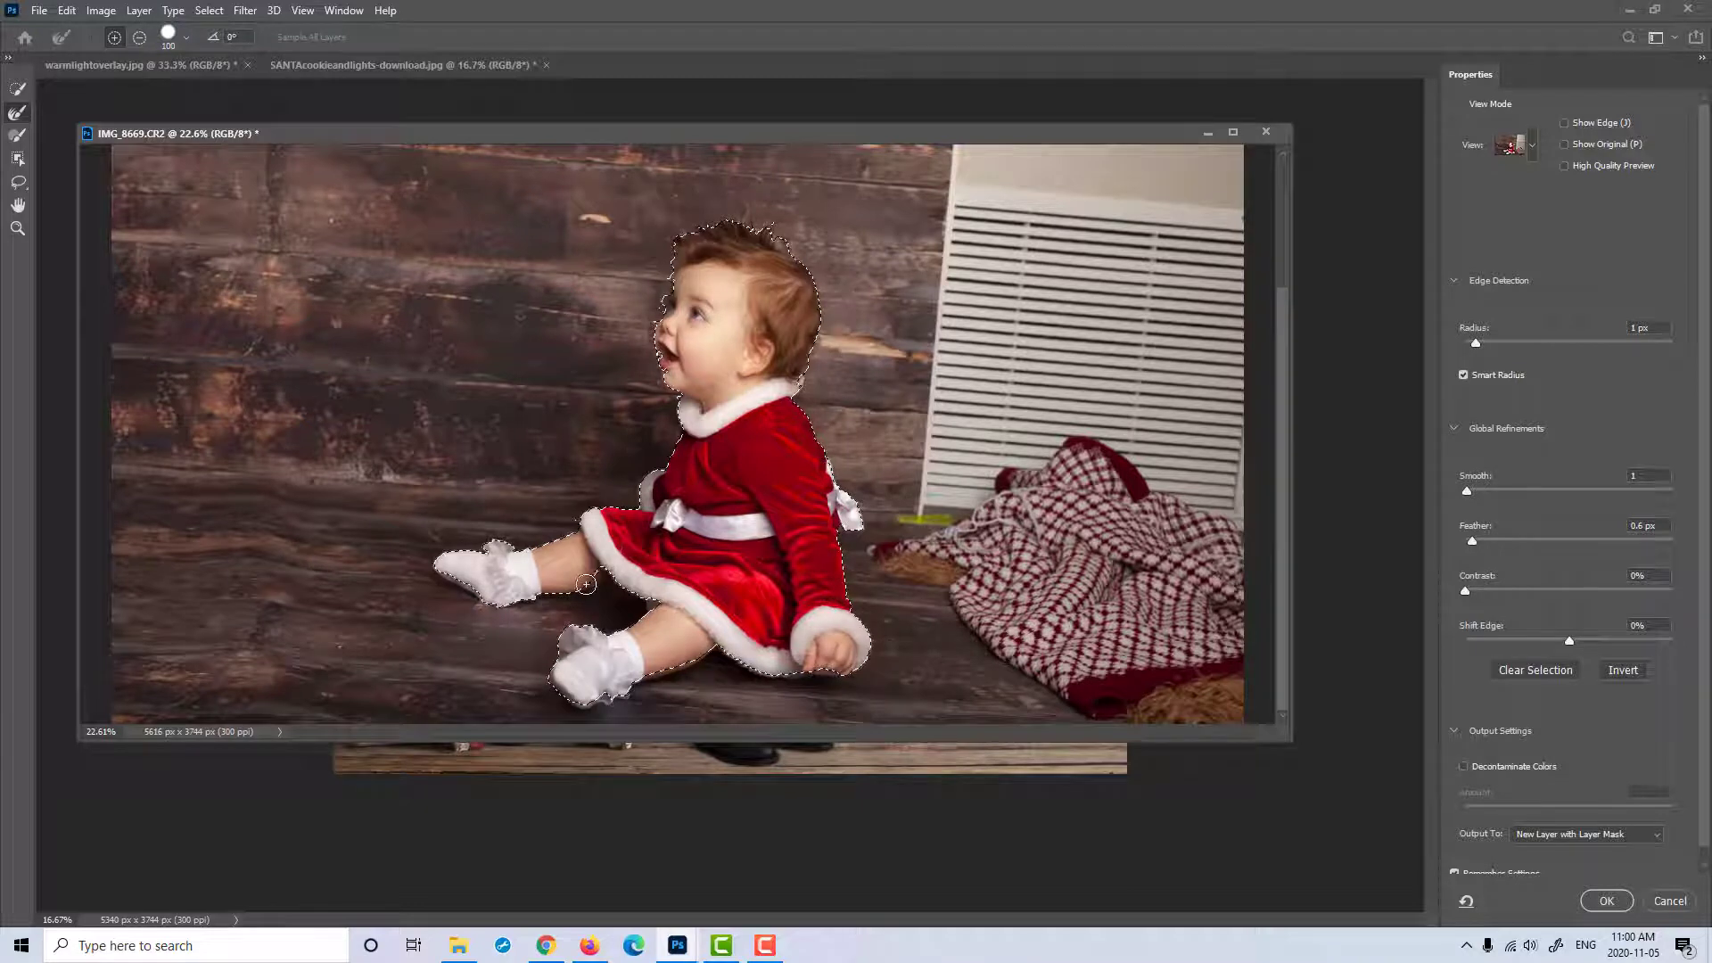
{"action": "left_click", "coordinate": [599, 573]}
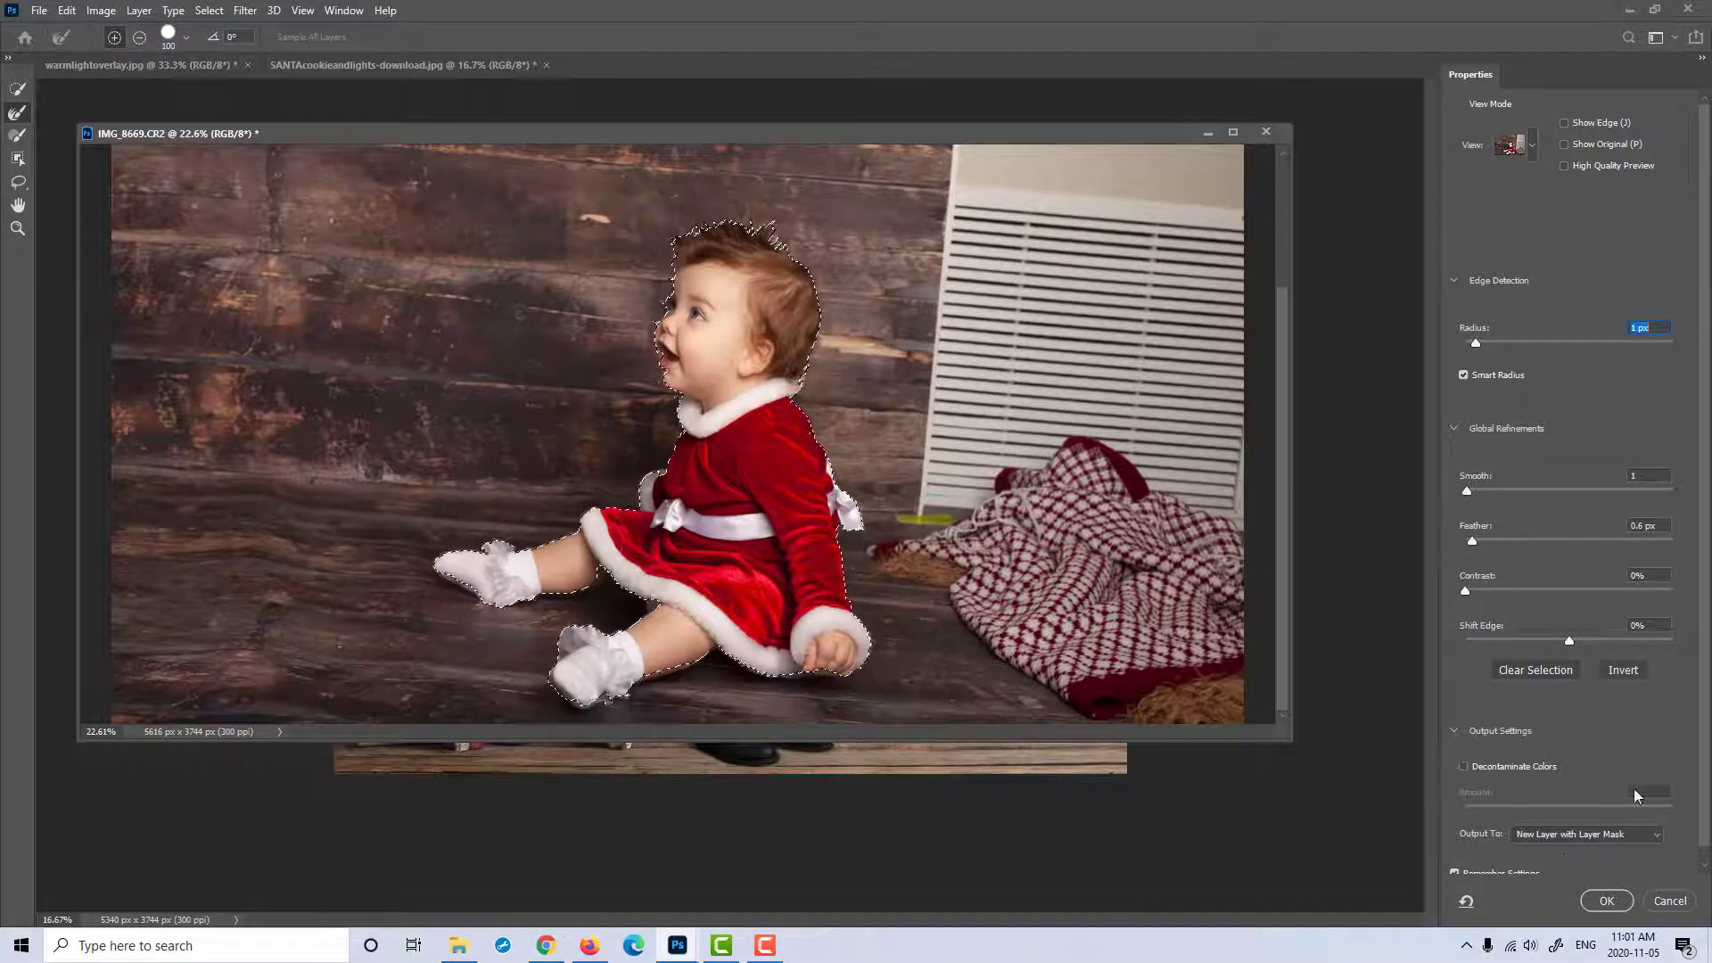
Step: Output the refined selection to a New Layer with Layer Mask
{"action": "left_click", "coordinate": [1546, 836]}
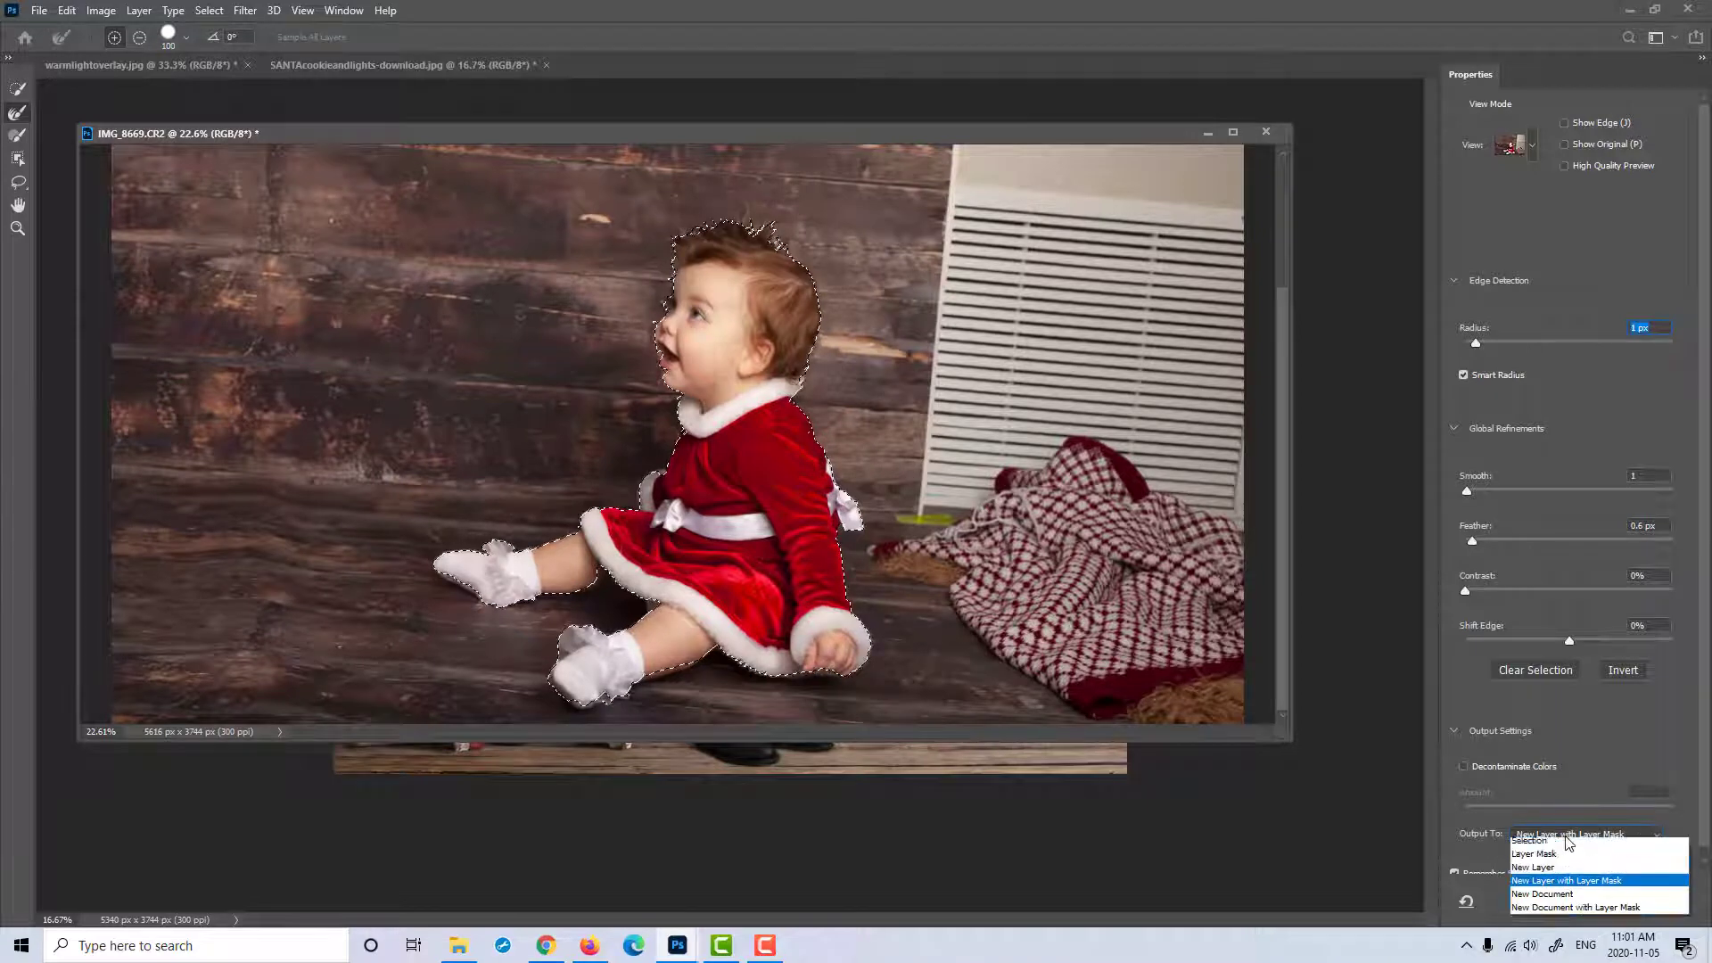
{"action": "left_click", "coordinate": [1543, 854]}
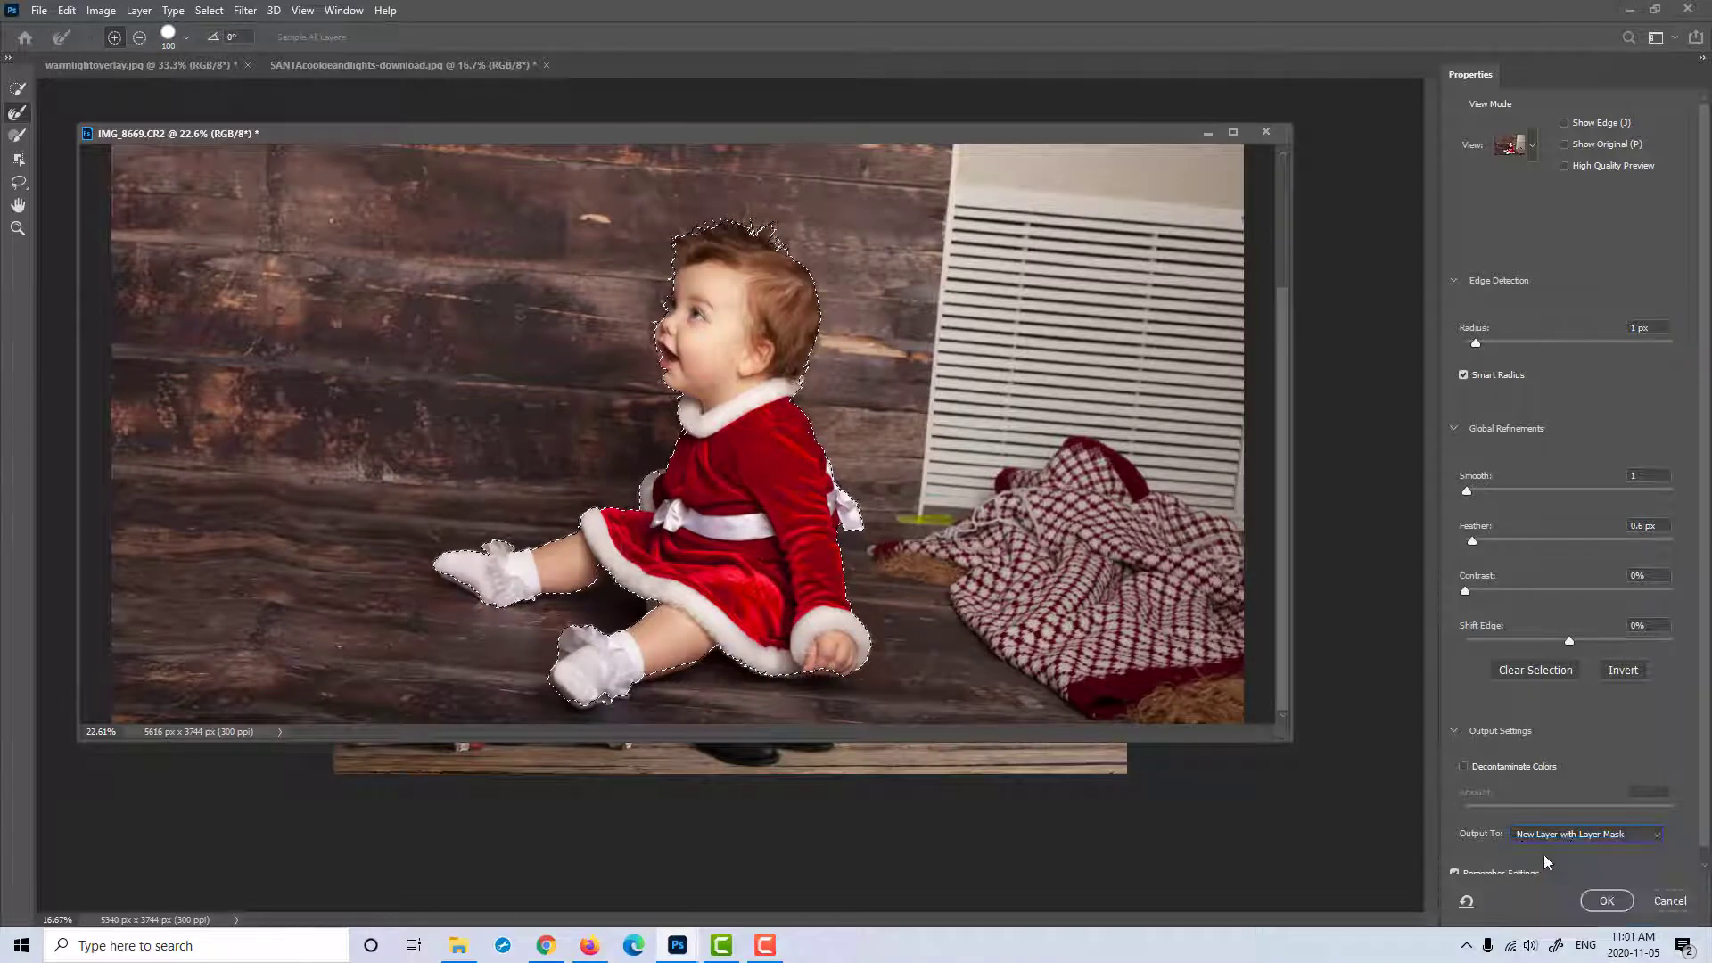
{"action": "left_click", "coordinate": [1596, 900]}
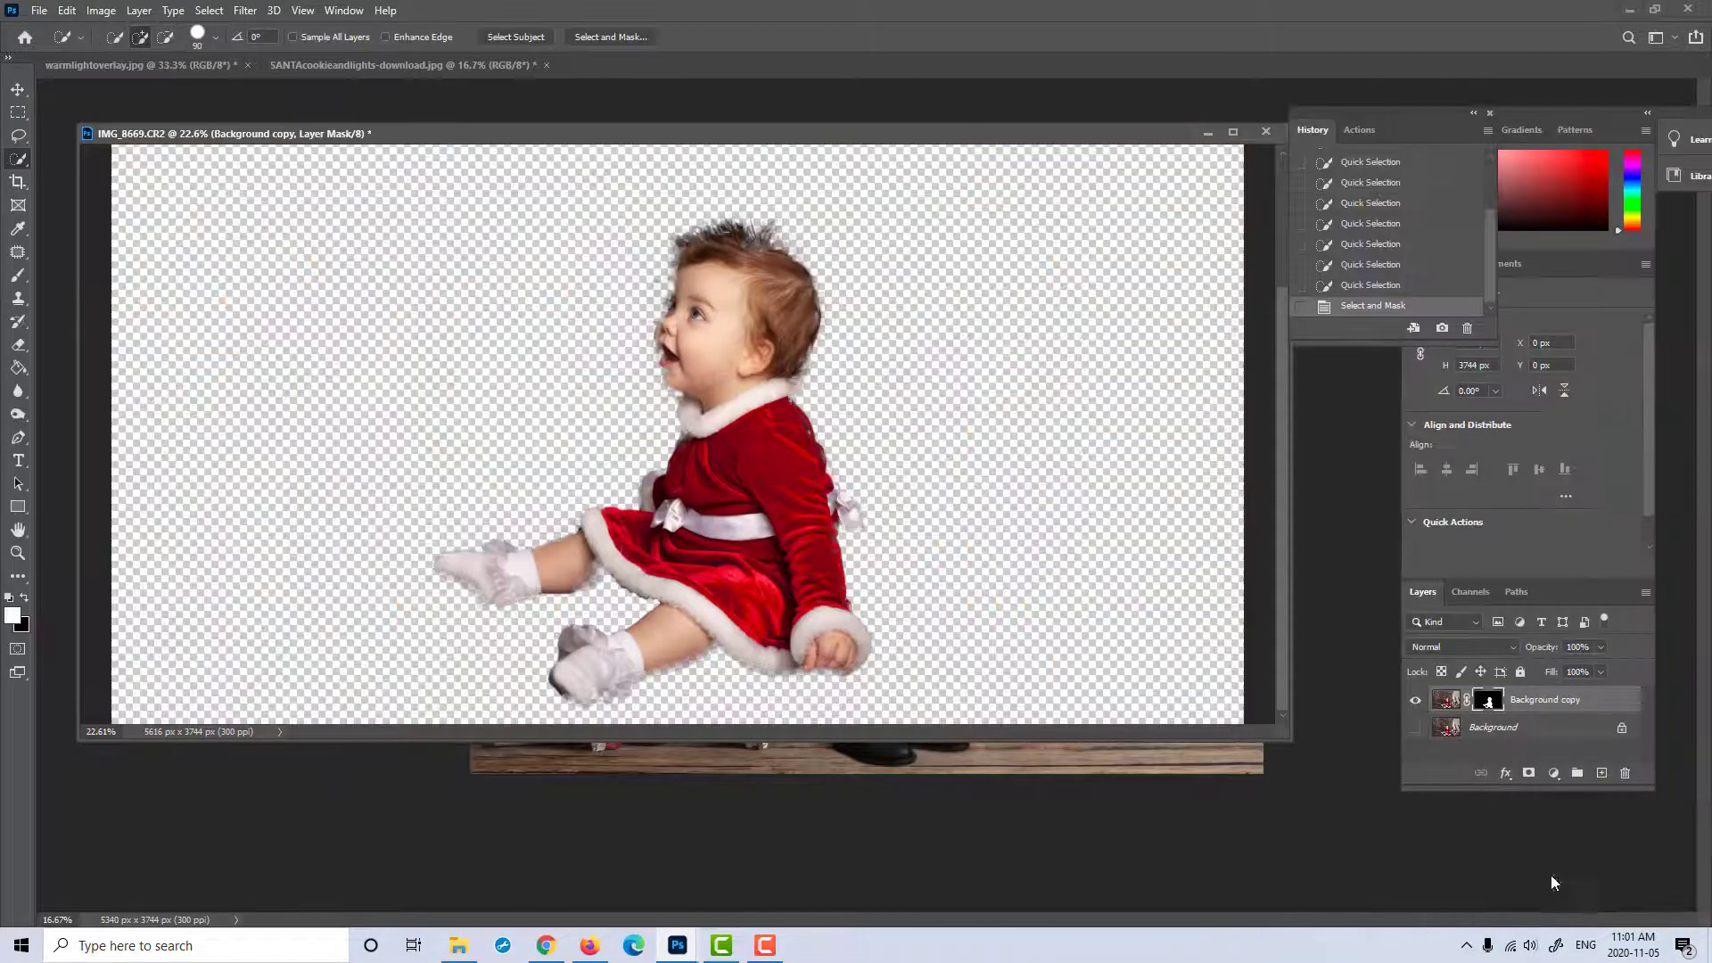
Step: Copy the masked baby layer into the SANTAcookieandlights-download.jpg document, minimize the source photo, and place the baby beside Santa's boots
{"action": "left_click", "coordinate": [18, 89]}
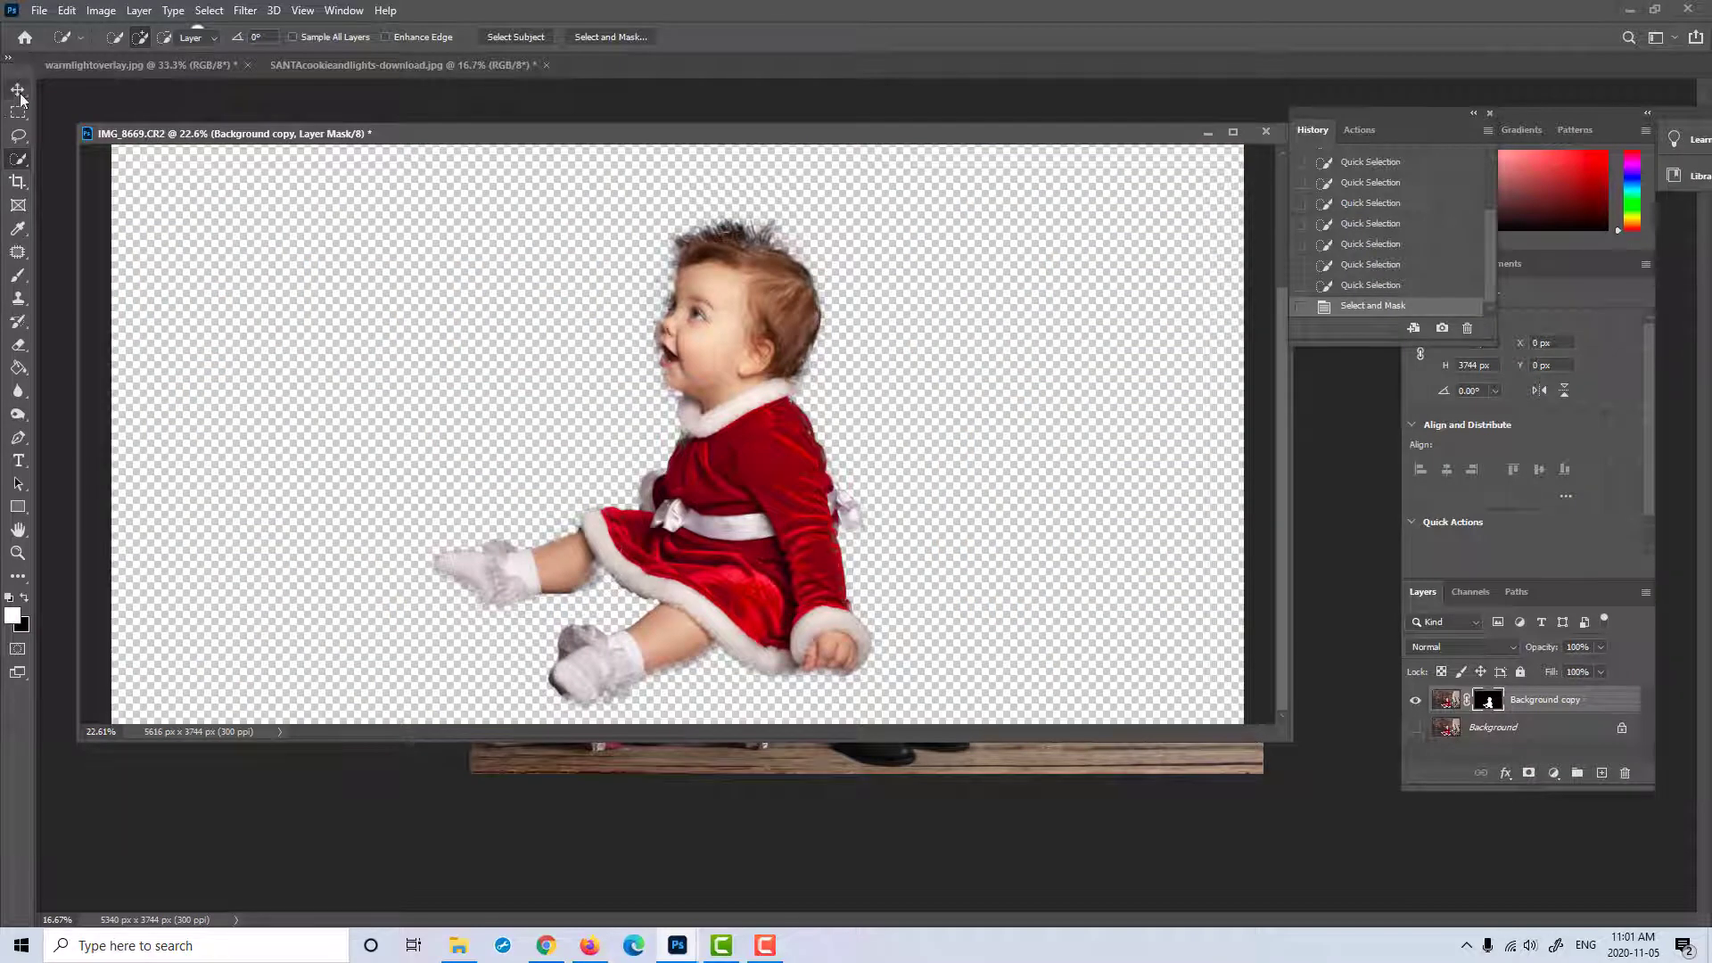
{"action": "left_click_drag", "start_coordinate": [763, 135], "coordinate": [524, 46]}
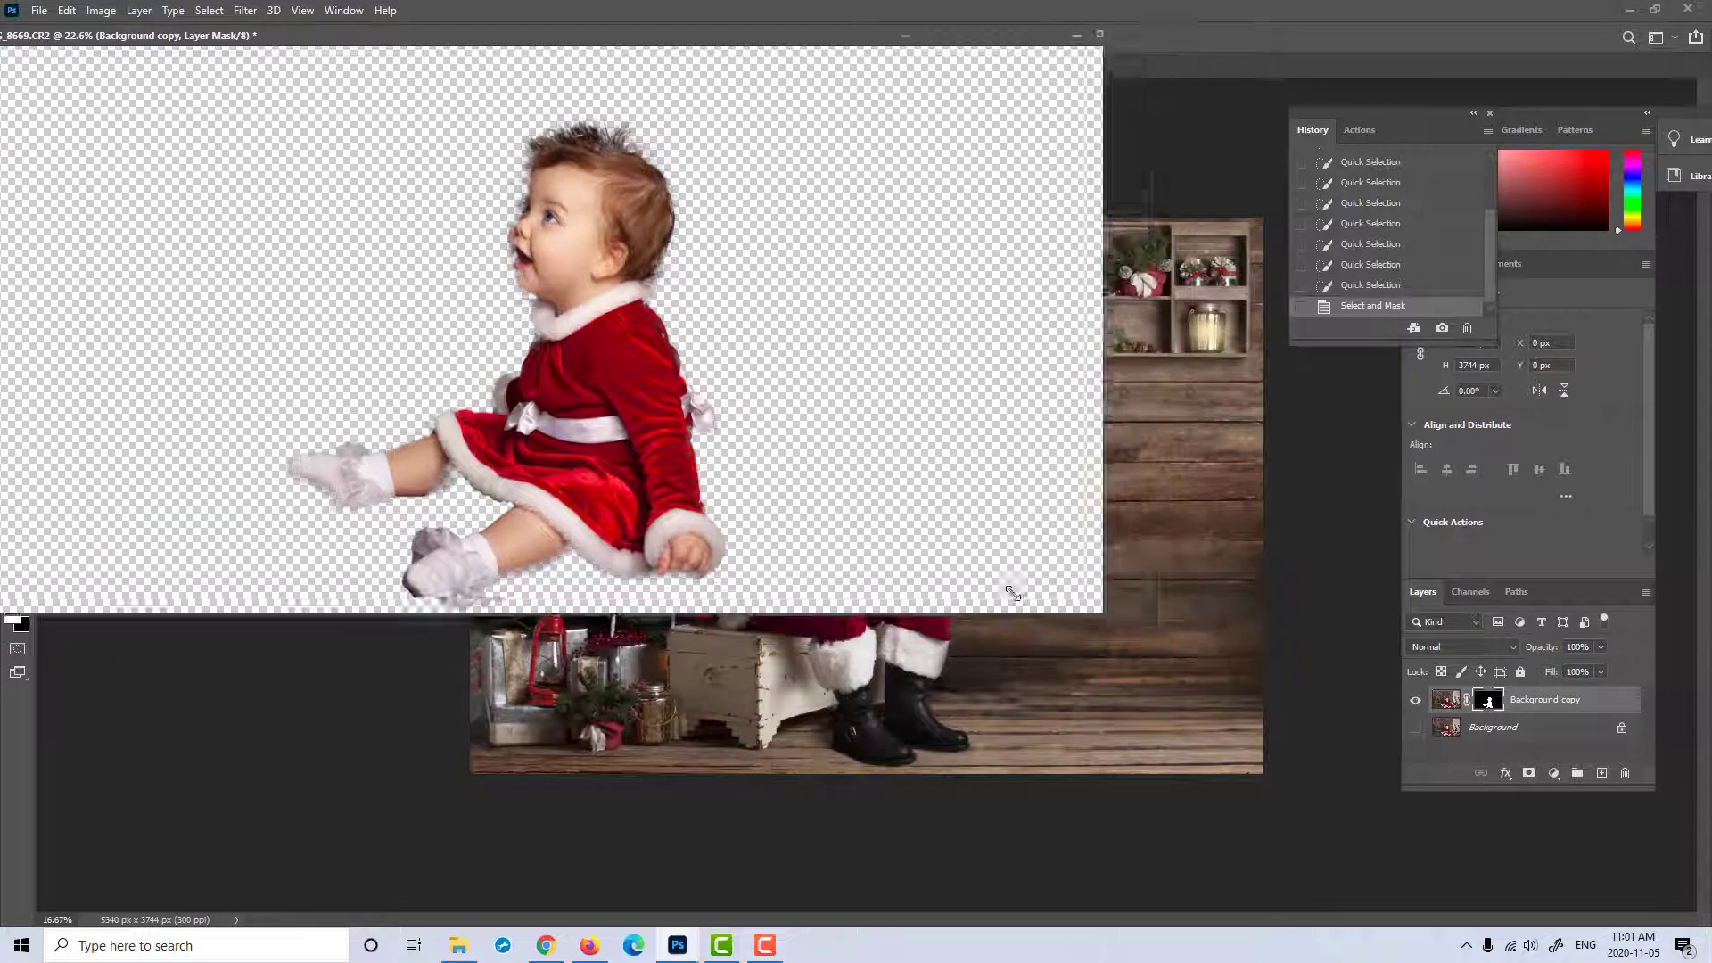
{"action": "left_click_drag", "start_coordinate": [1013, 593], "coordinate": [603, 667]}
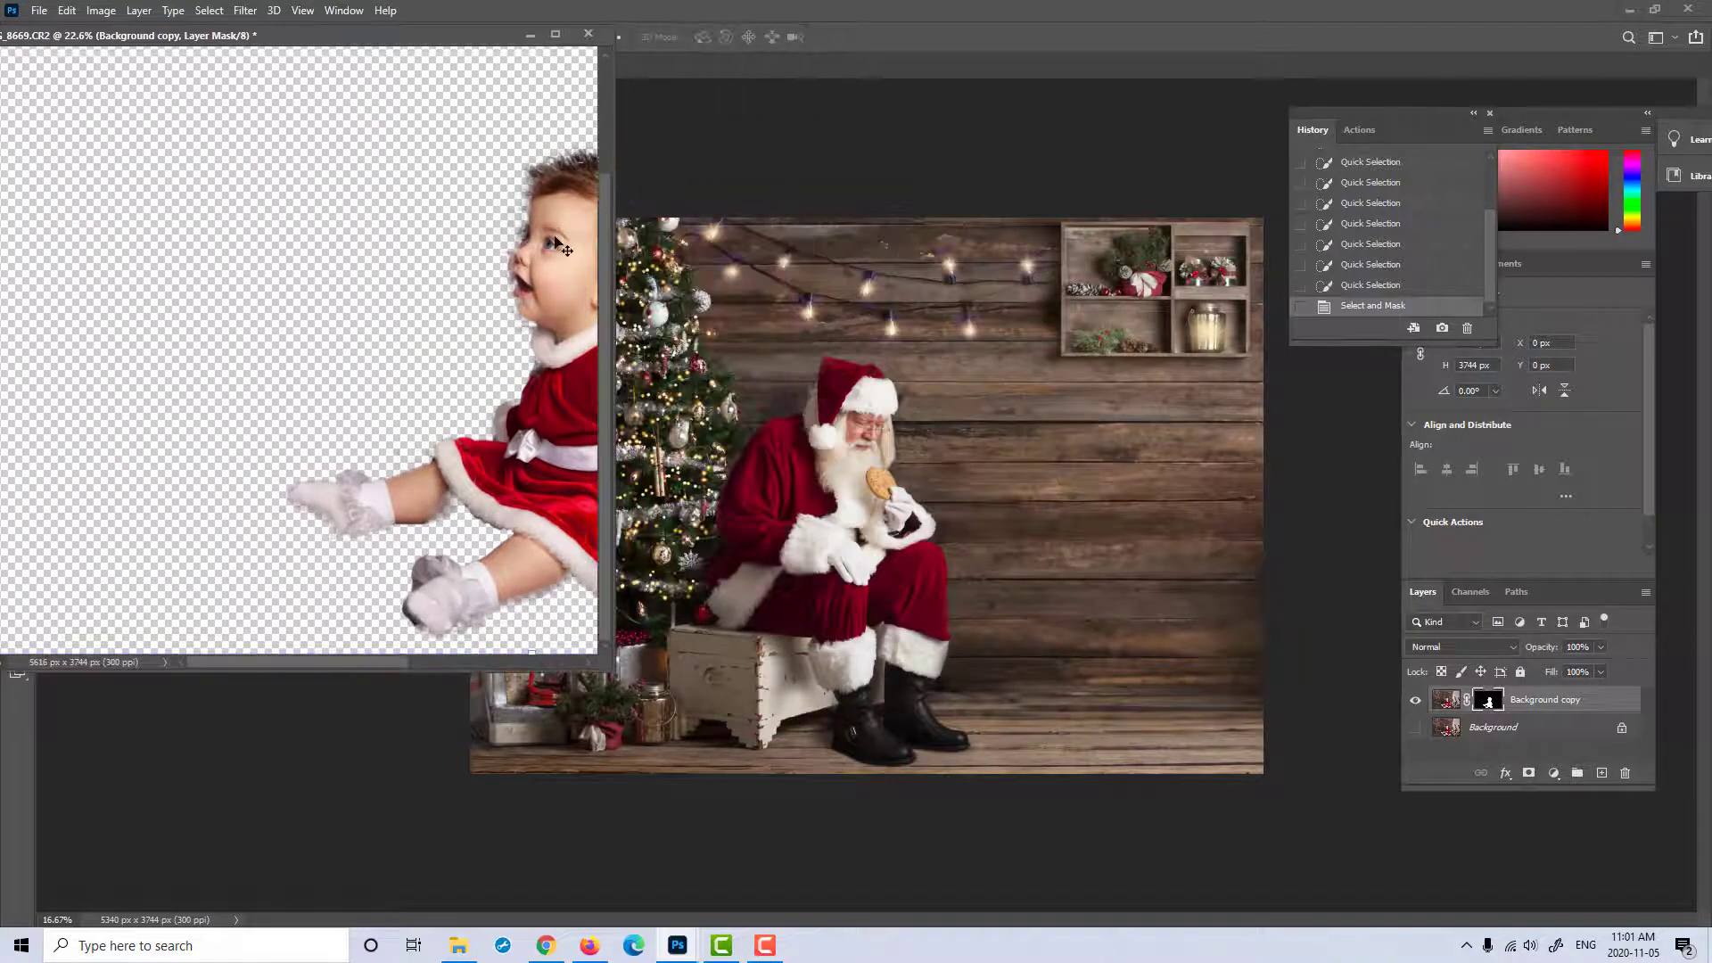
{"action": "left_click_drag", "start_coordinate": [954, 443], "coordinate": [954, 443]}
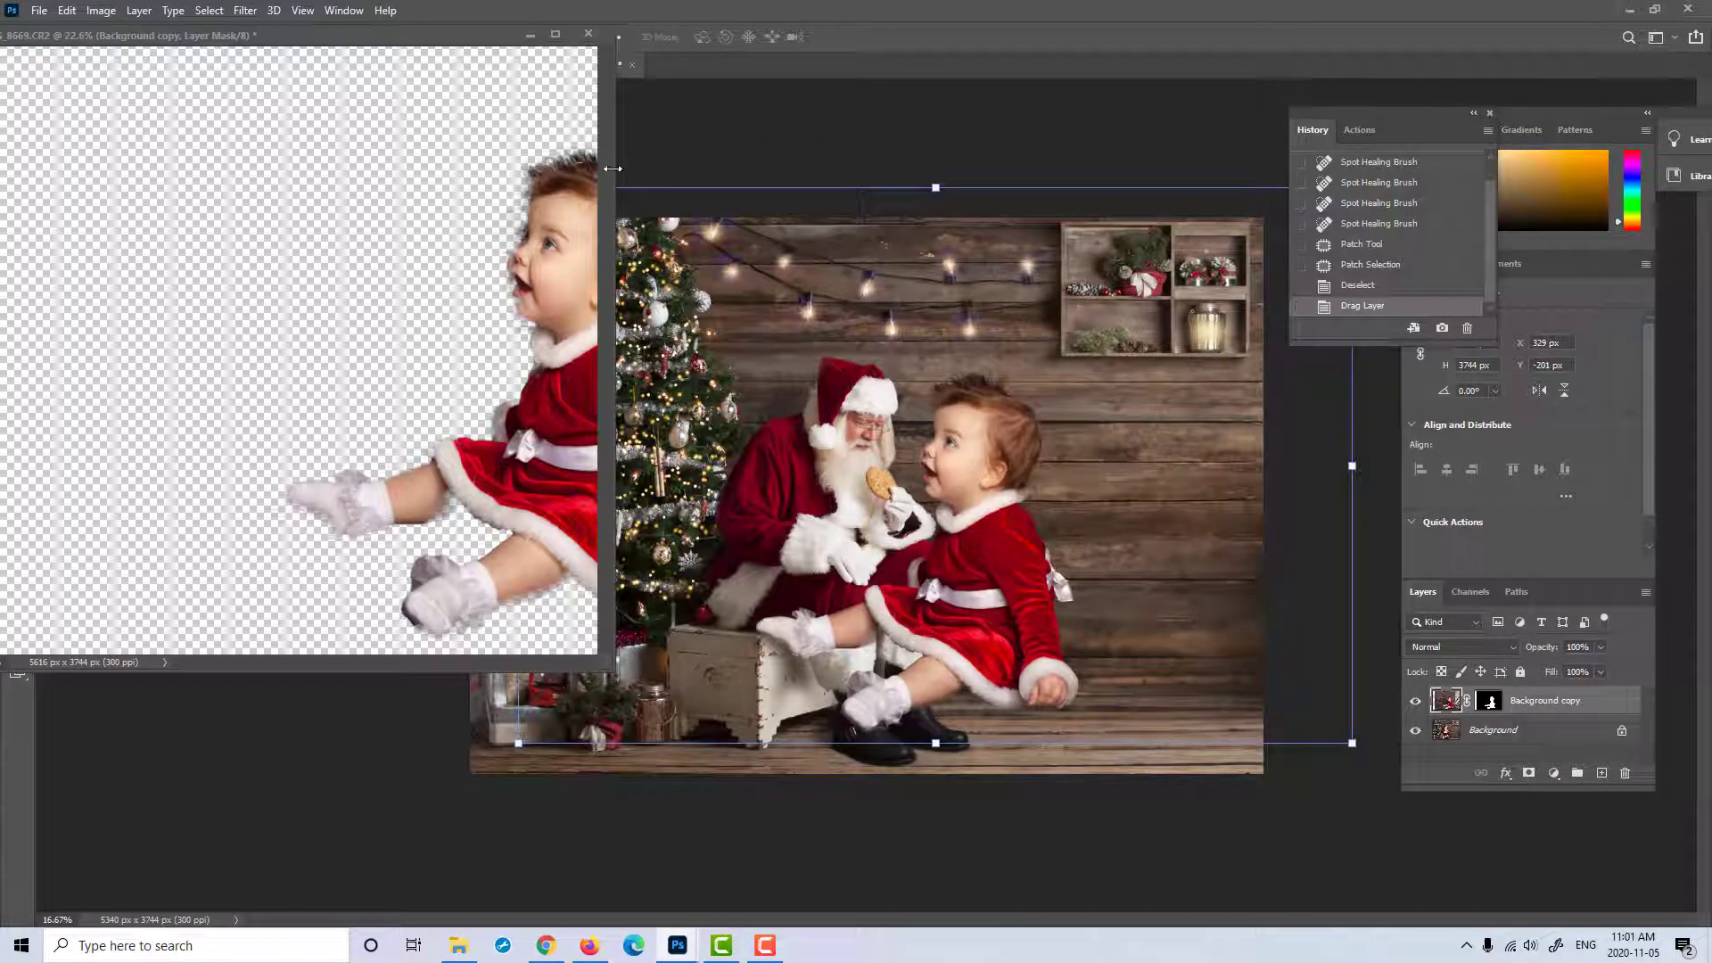
{"action": "left_click", "coordinate": [530, 36]}
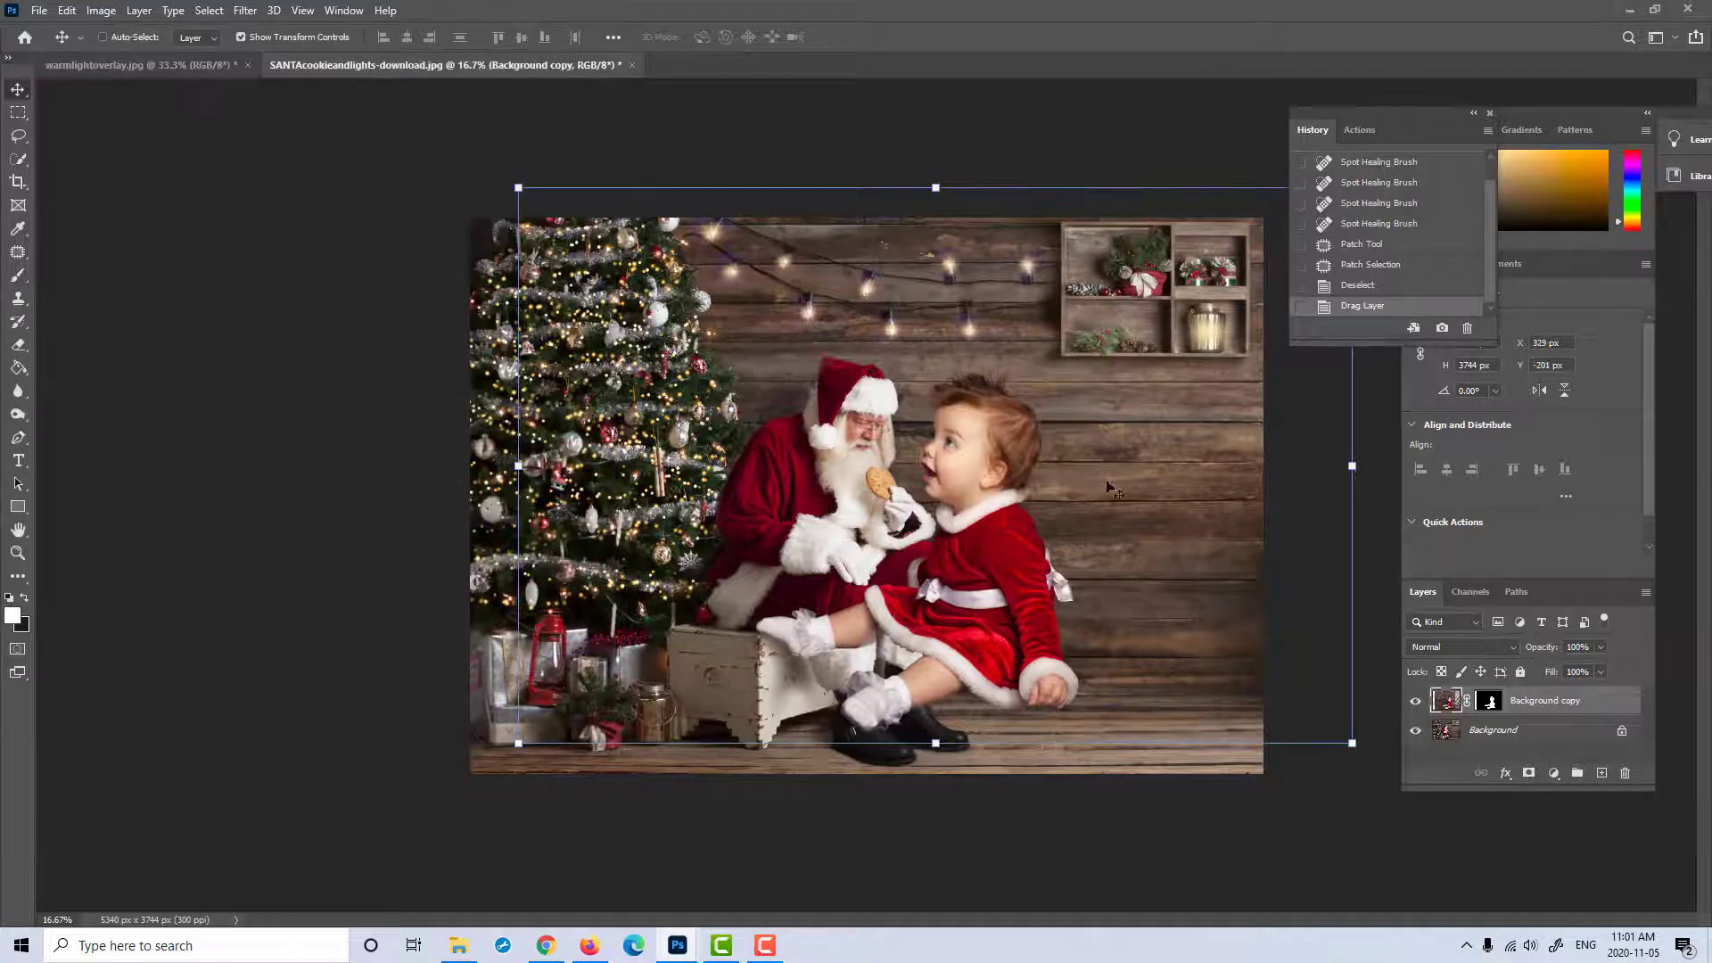
{"action": "left_click_drag", "start_coordinate": [985, 486], "coordinate": [1160, 530]}
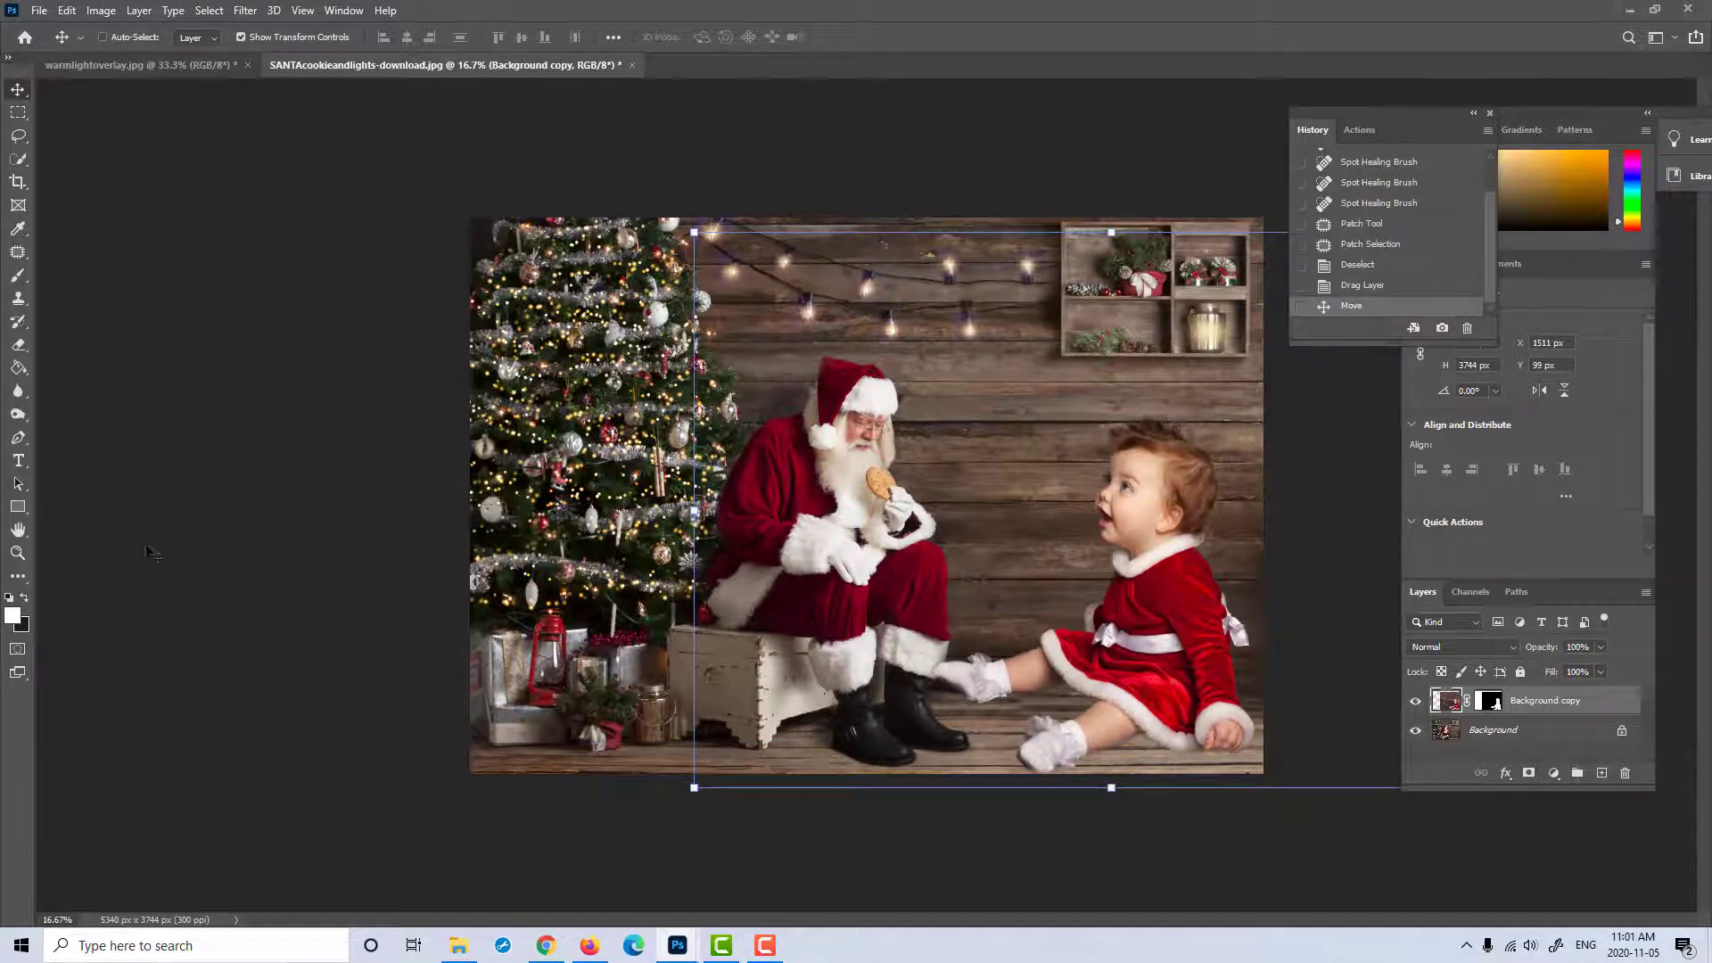
Step: Float the SANTAcookieandlights-download.jpg document in its own window with the whole image in view
{"action": "left_click", "coordinate": [17, 553]}
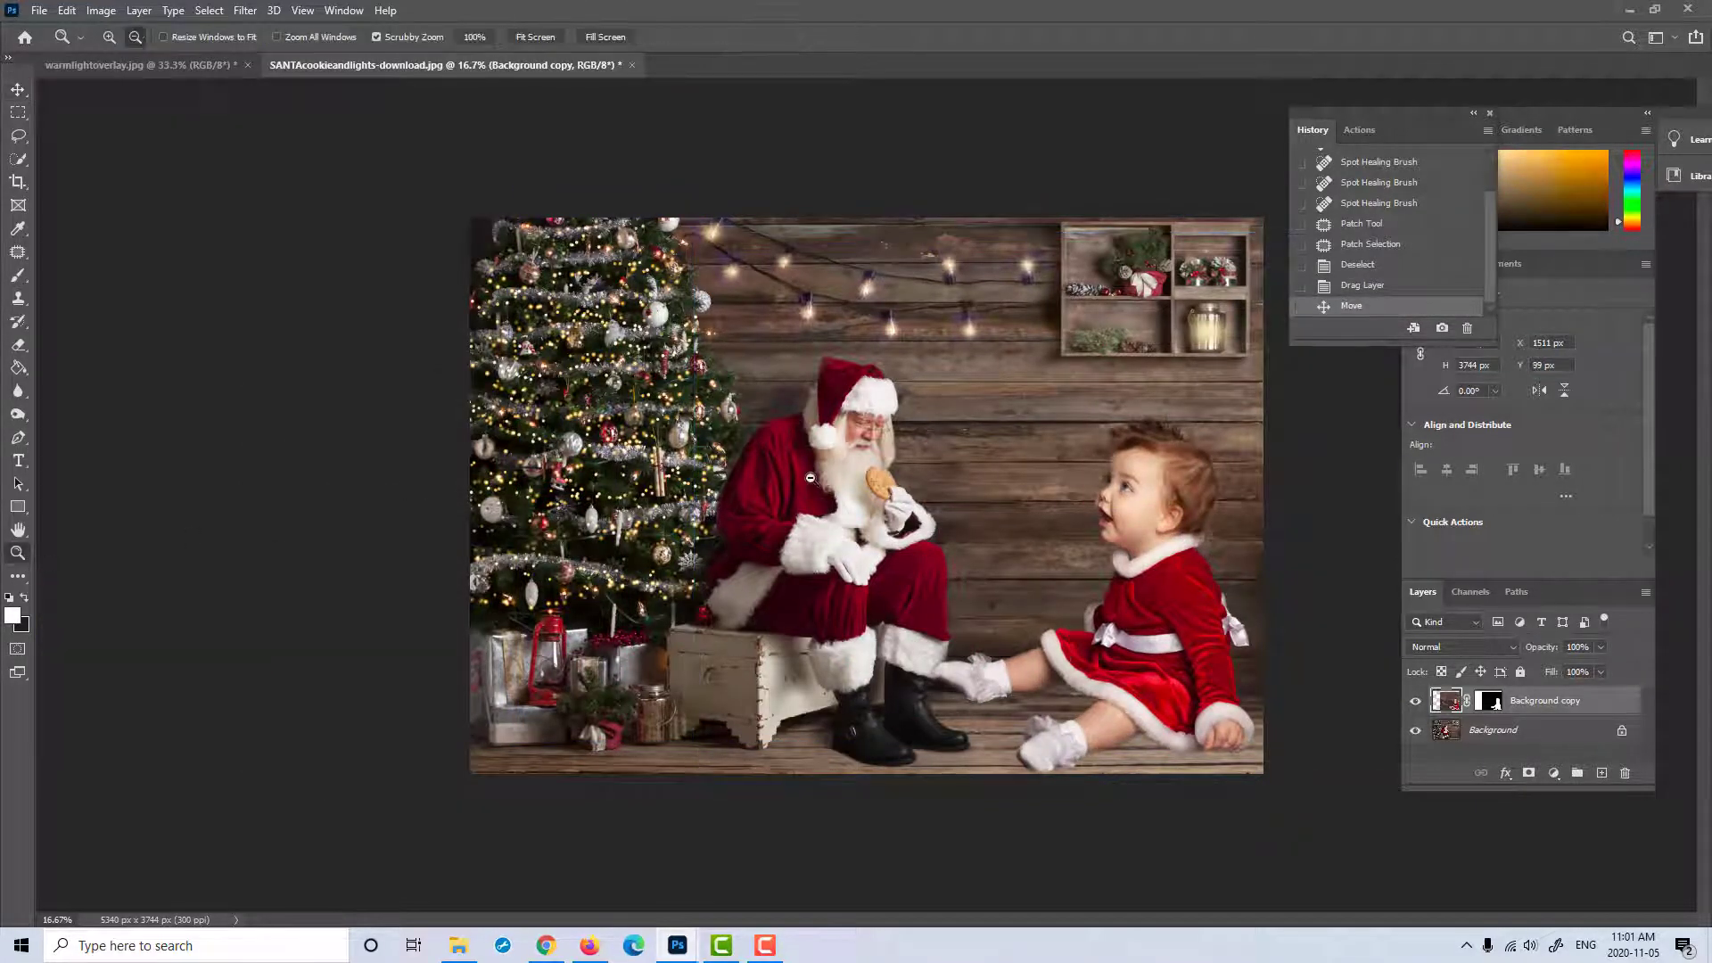
{"action": "left_click", "coordinate": [841, 472]}
{"action": "left_click", "coordinate": [841, 472]}
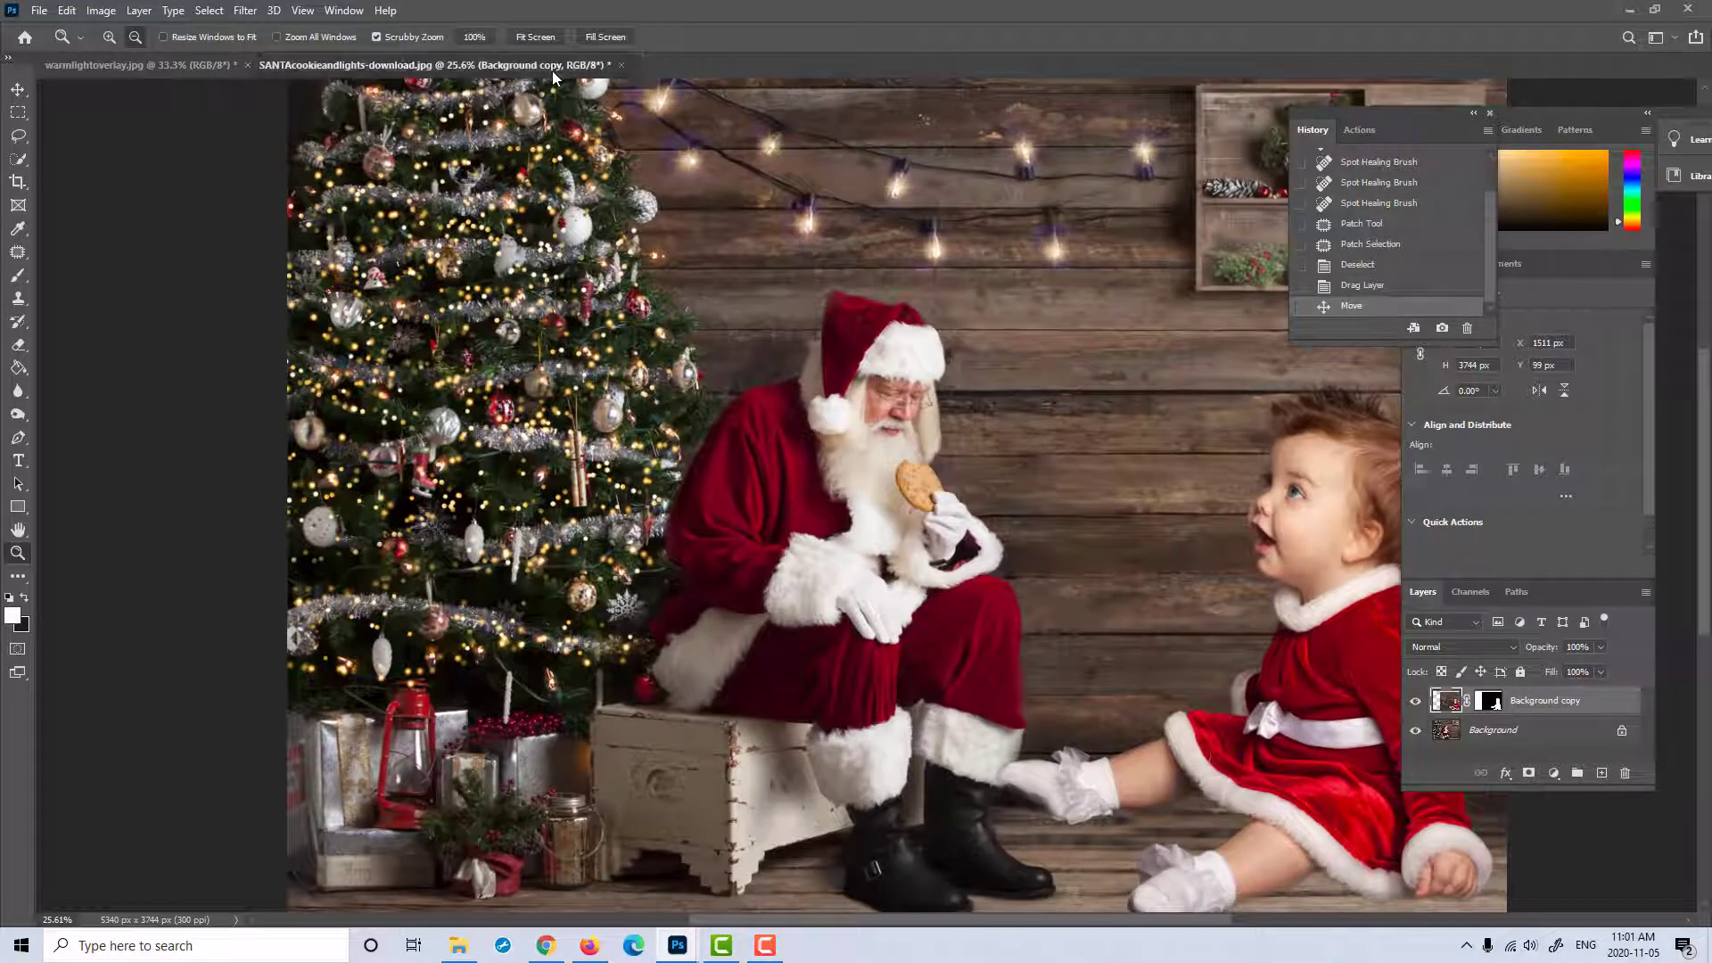
{"action": "mouse_move", "coordinate": [529, 67]}
{"action": "left_mouse_down"}
{"action": "mouse_move", "coordinate": [781, 86]}
{"action": "mouse_move", "coordinate": [531, 86]}
{"action": "left_mouse_up"}
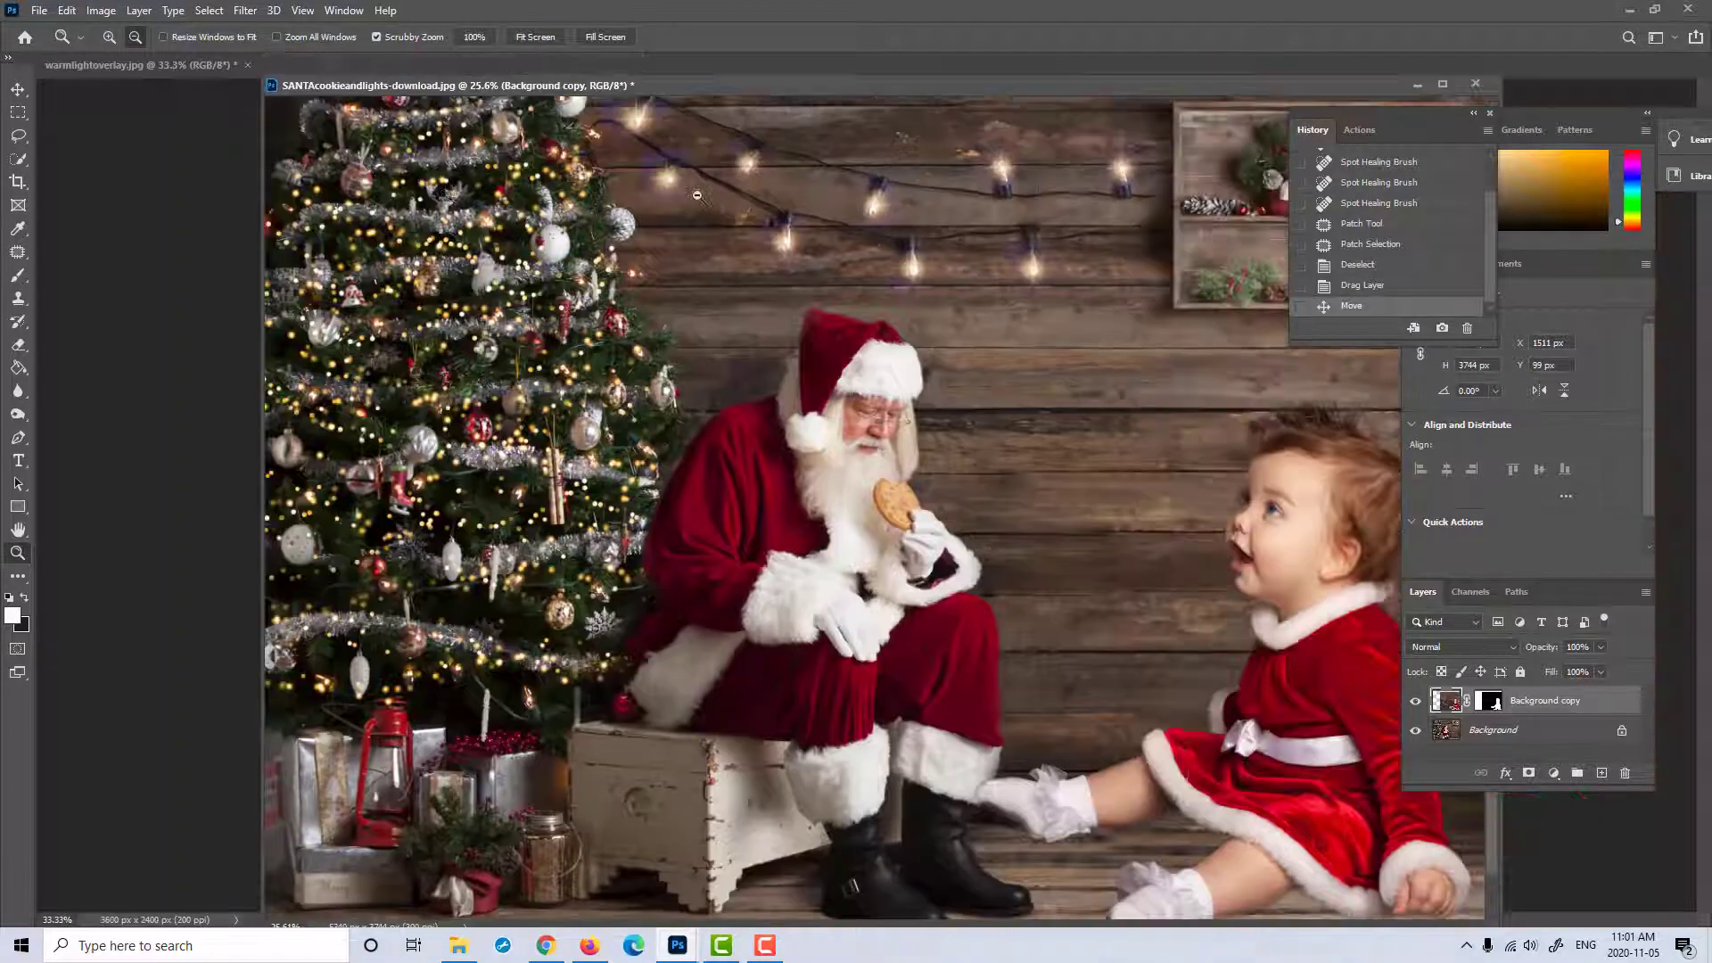
{"action": "left_click_drag", "start_coordinate": [692, 87], "coordinate": [468, 89]}
{"action": "left_click", "coordinate": [1074, 572], "text": "alt"}
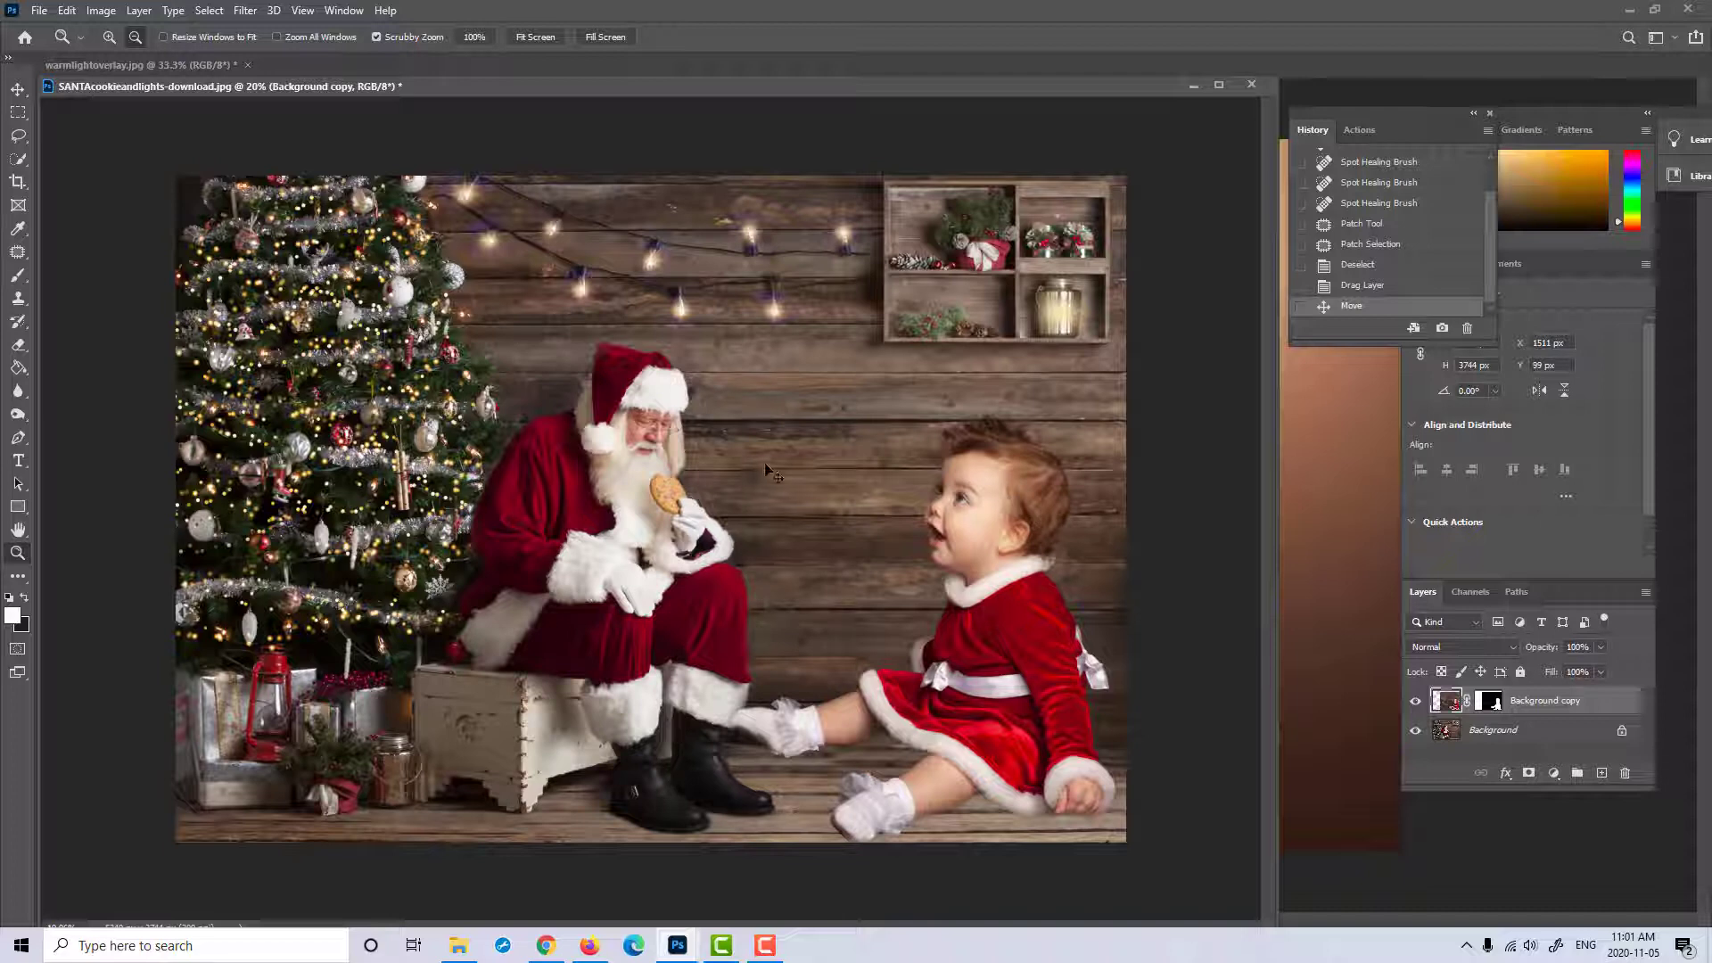
{"action": "key", "text": "ctrl+t"}
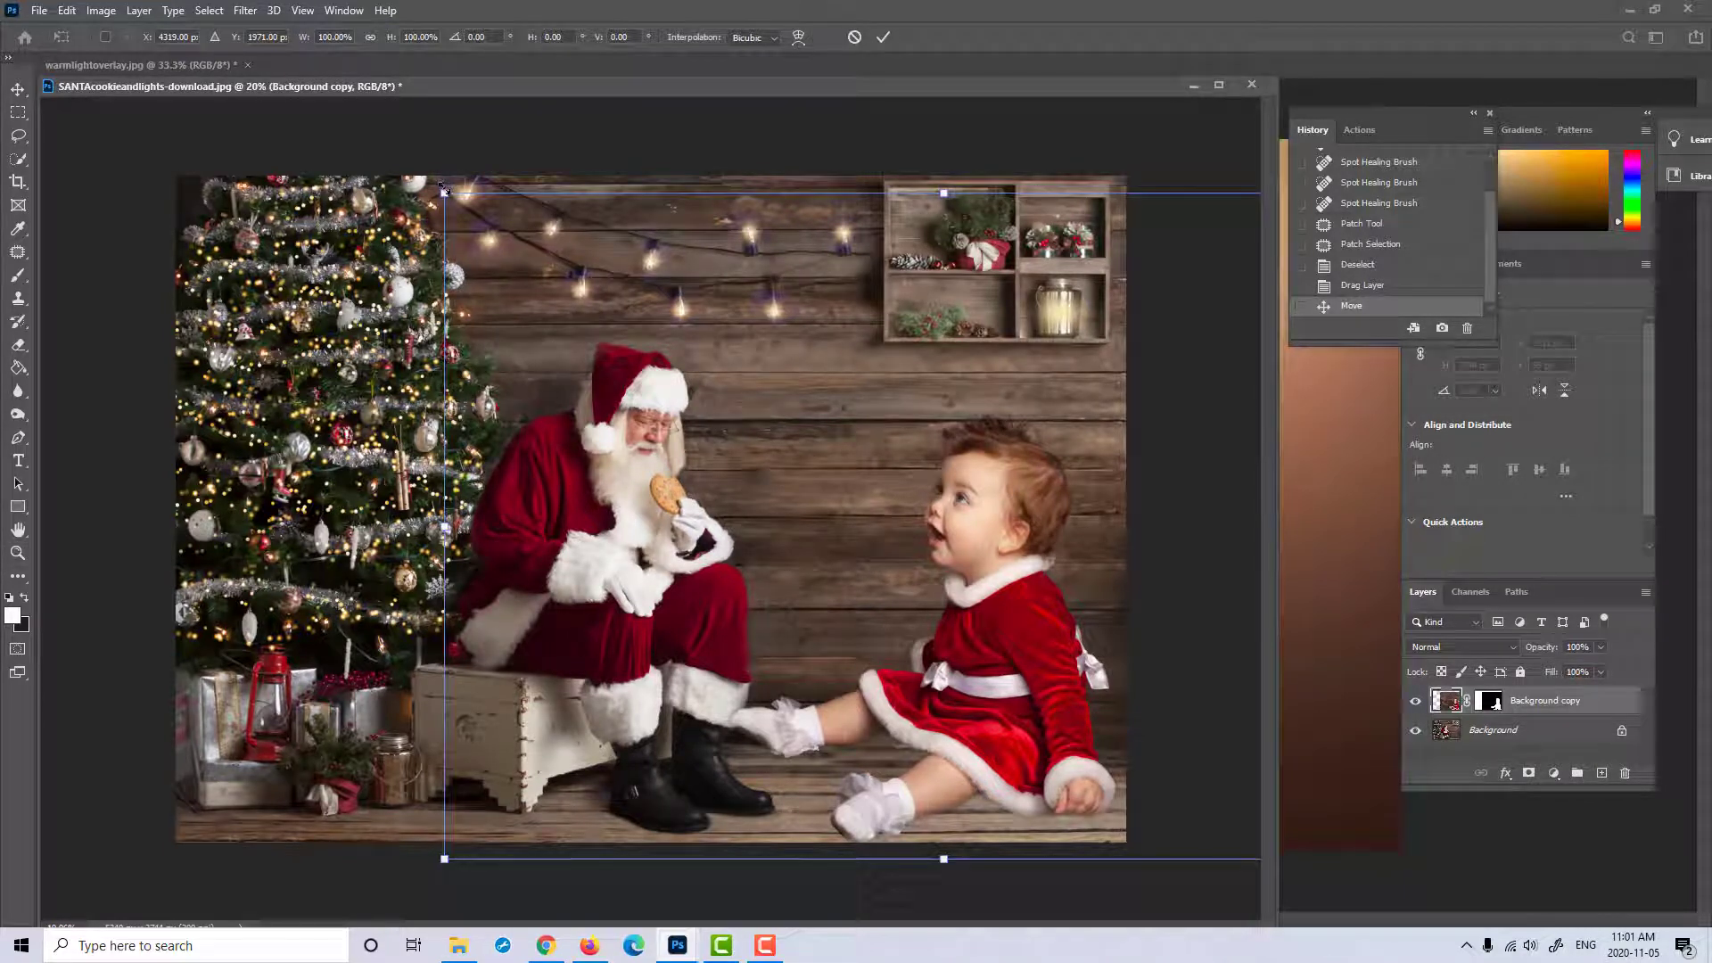
{"action": "left_click_drag", "start_coordinate": [444, 189], "coordinate": [688, 379]}
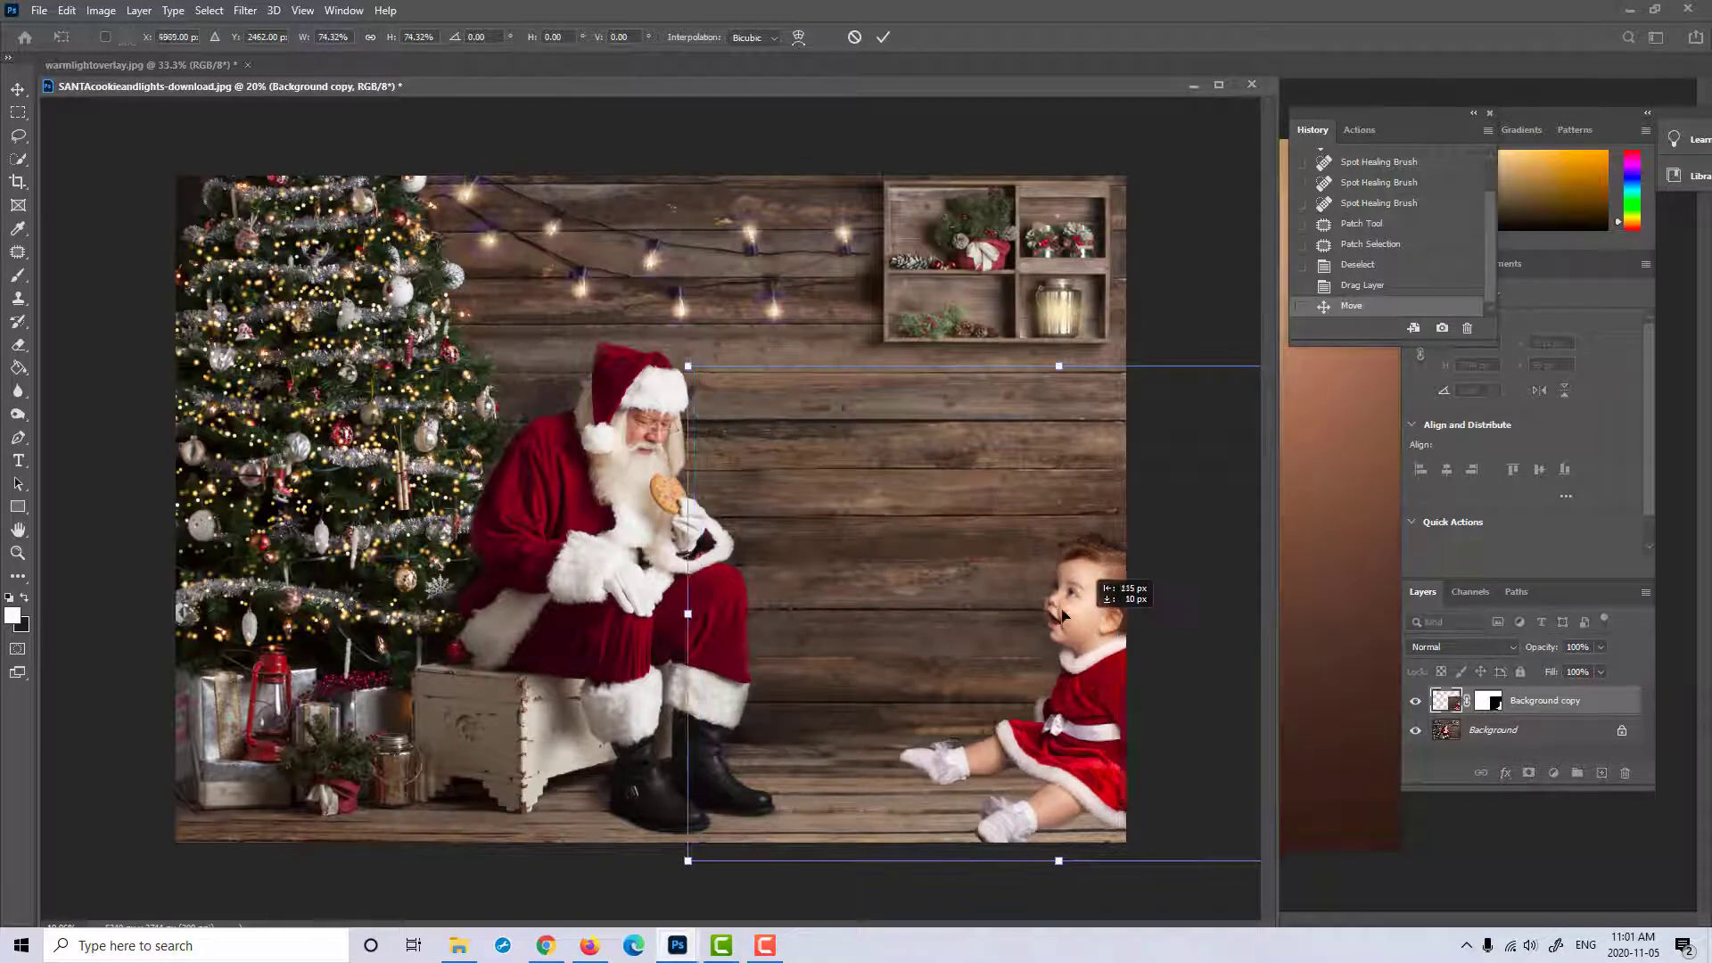
{"action": "left_click_drag", "start_coordinate": [1101, 592], "coordinate": [990, 575]}
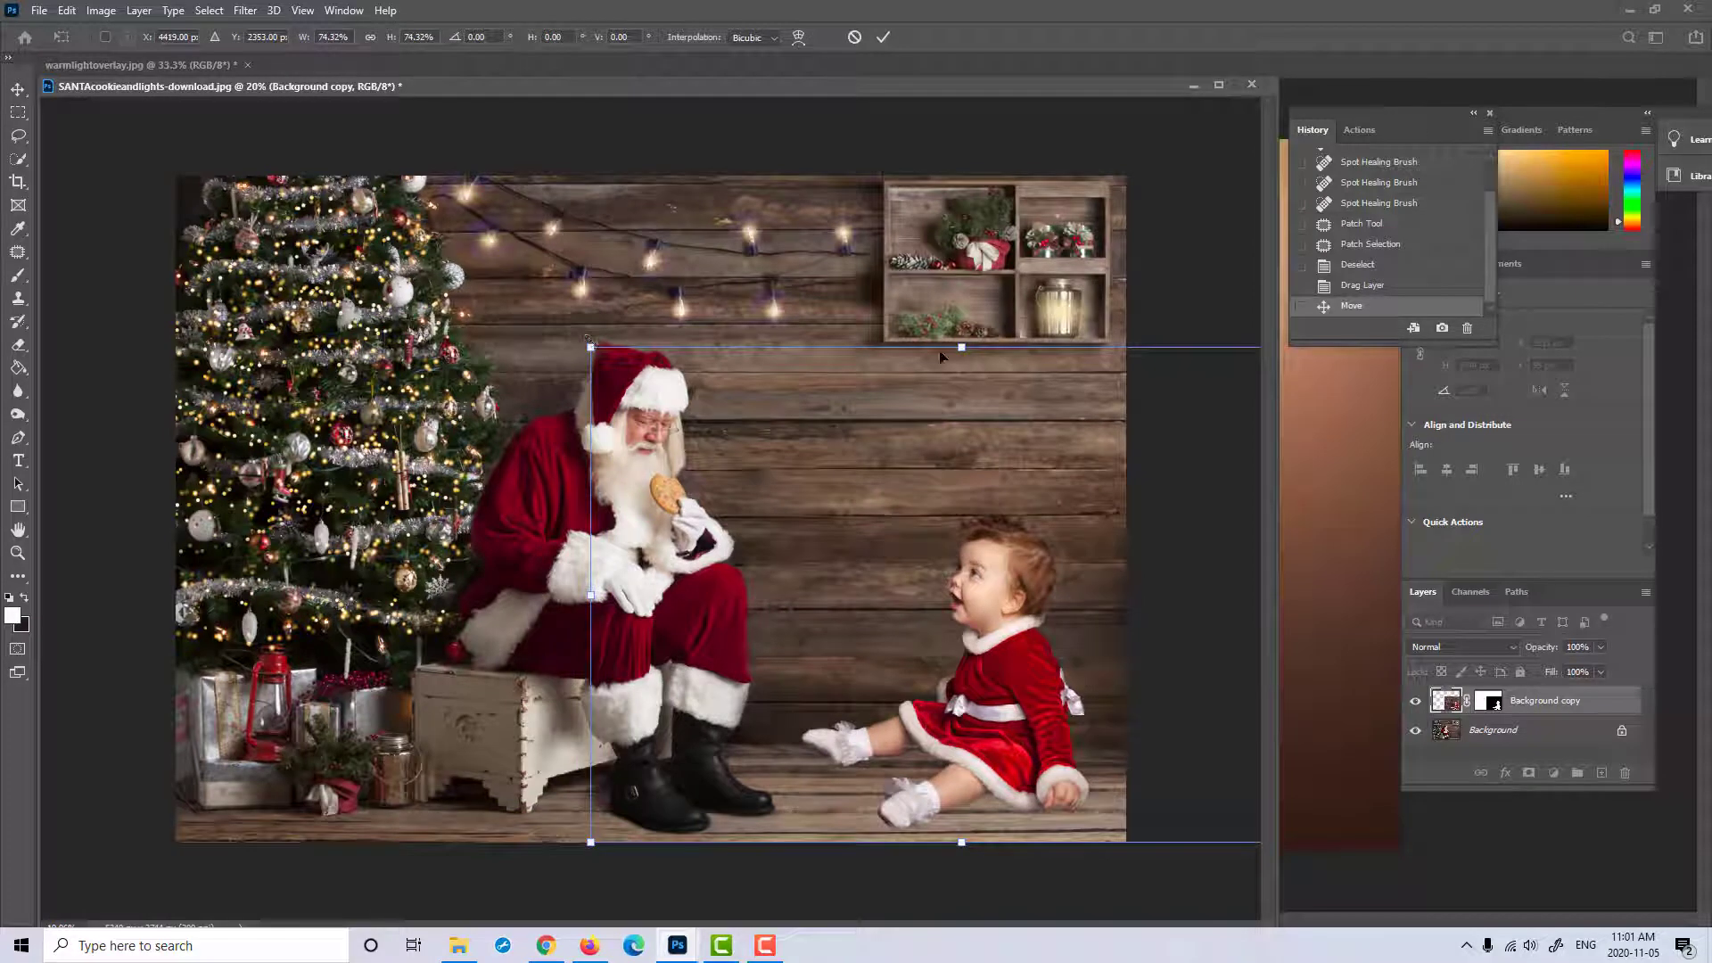
{"action": "left_click_drag", "start_coordinate": [962, 347], "coordinate": [961, 437]}
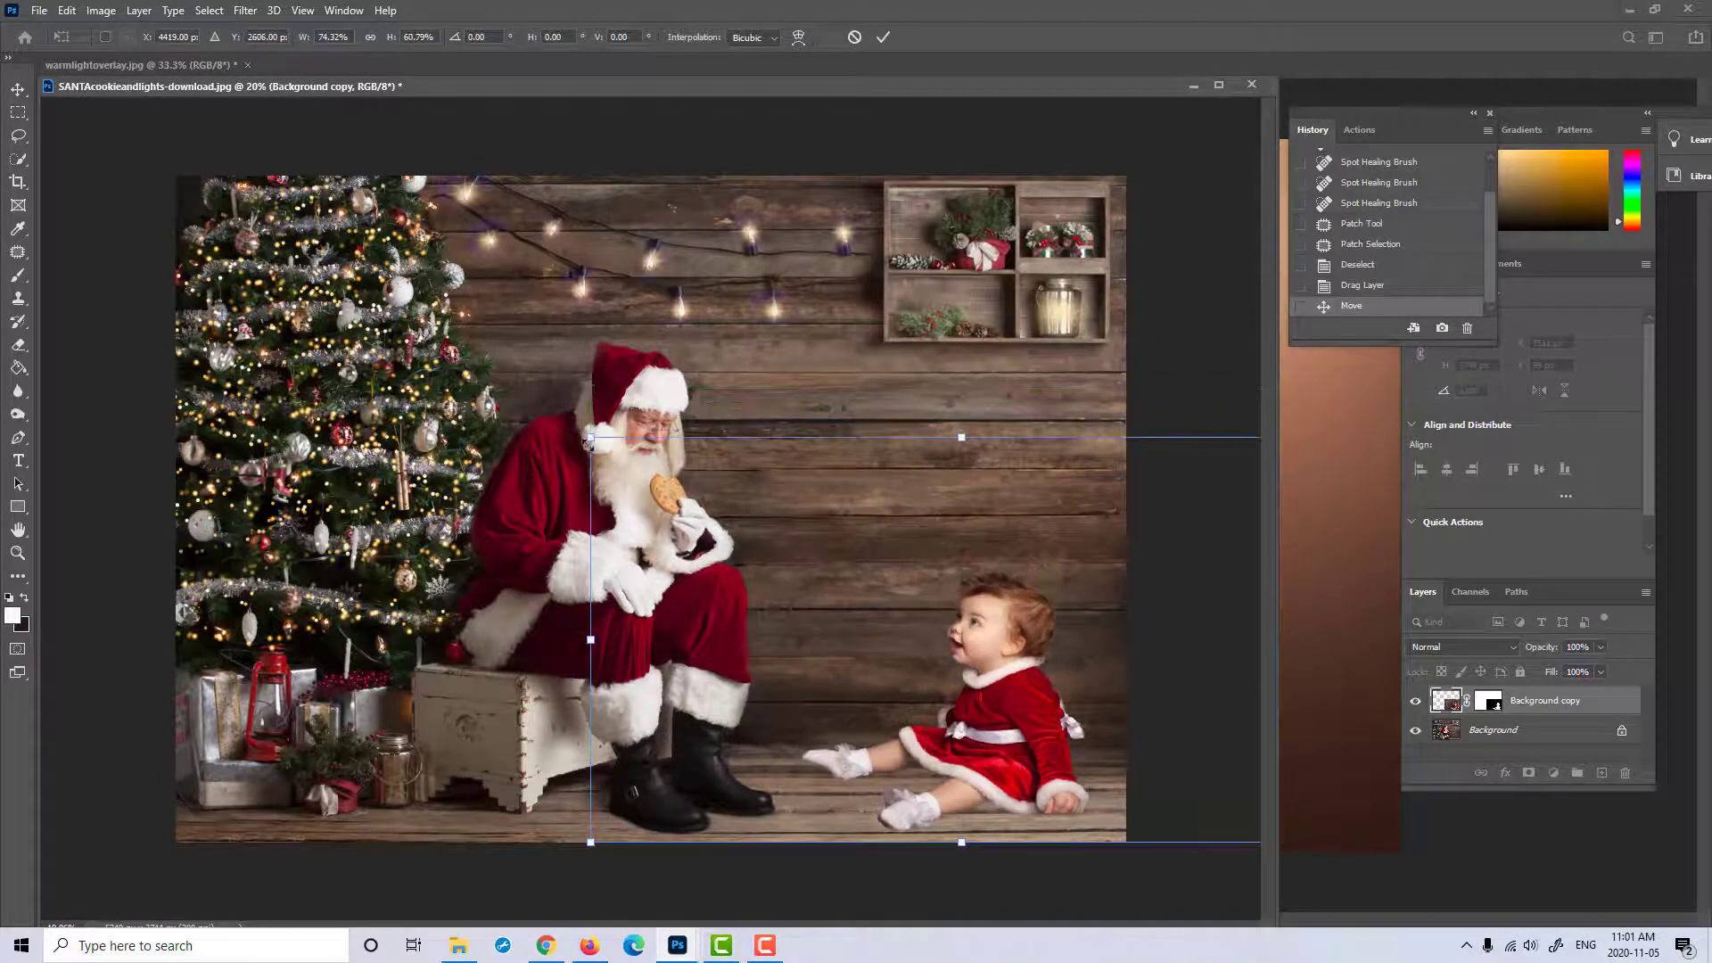
{"action": "left_click_drag", "start_coordinate": [591, 437], "coordinate": [462, 652]}
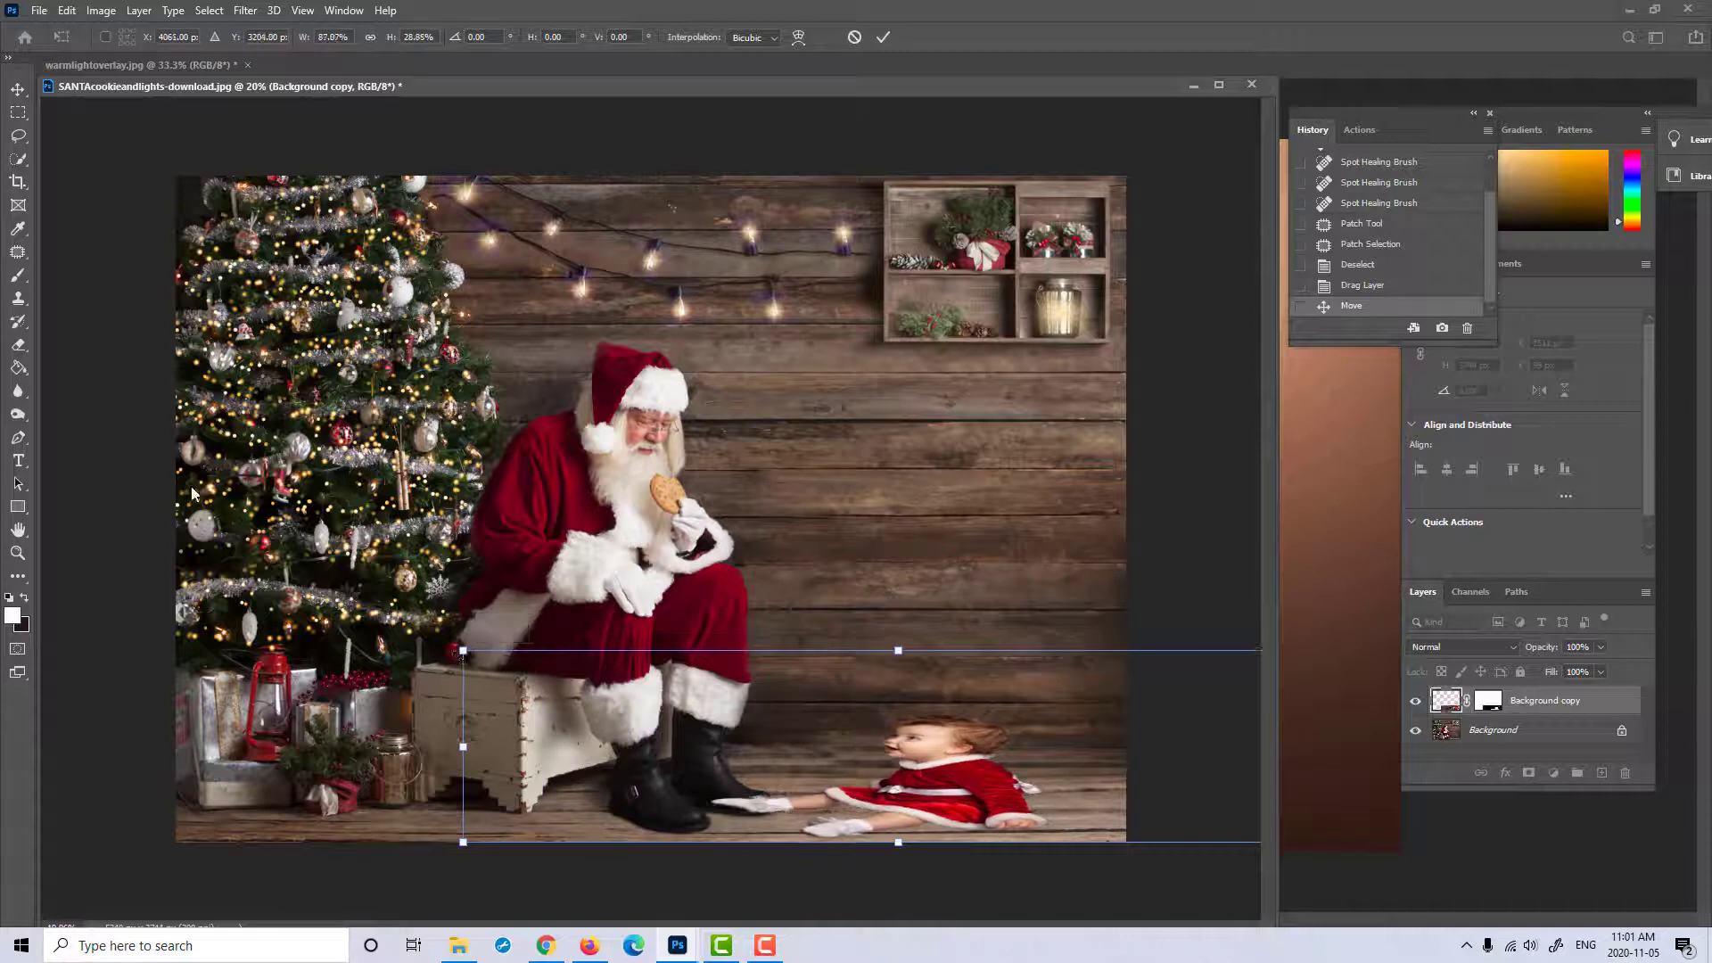
{"action": "left_click", "coordinate": [853, 38]}
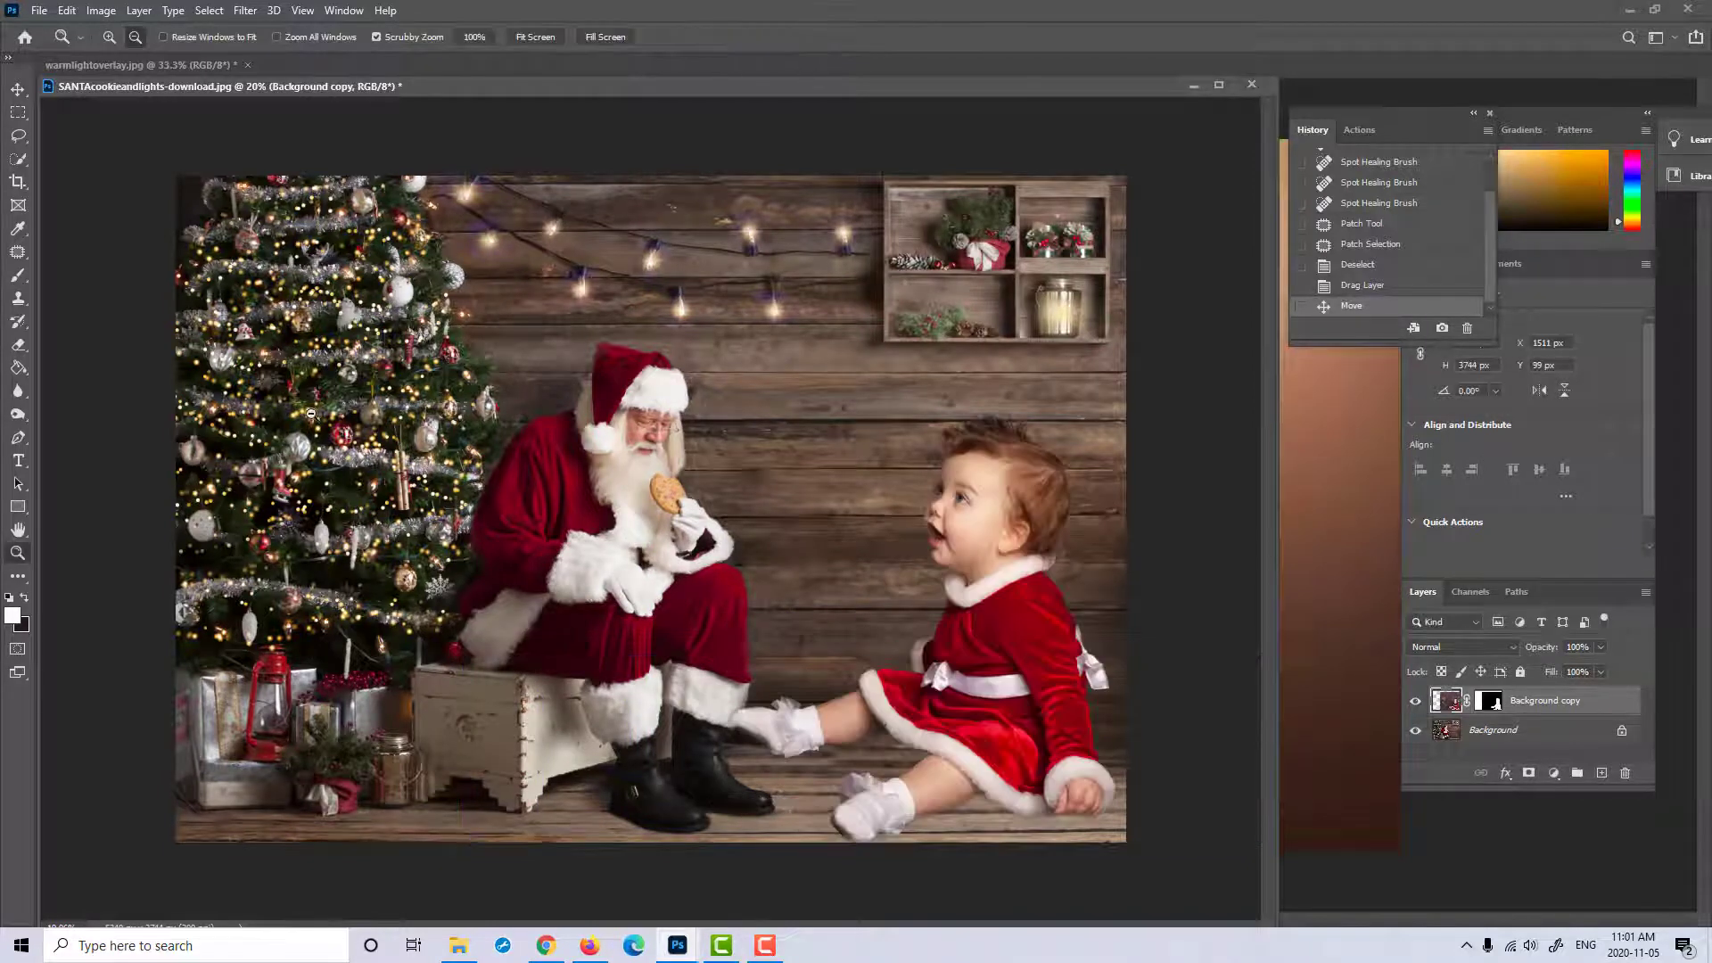
Step: Scale the baby layer proportionally to about 59% and position her on the floorboards facing Santa, a short distance from his boots
{"action": "key", "text": "ctrl+t"}
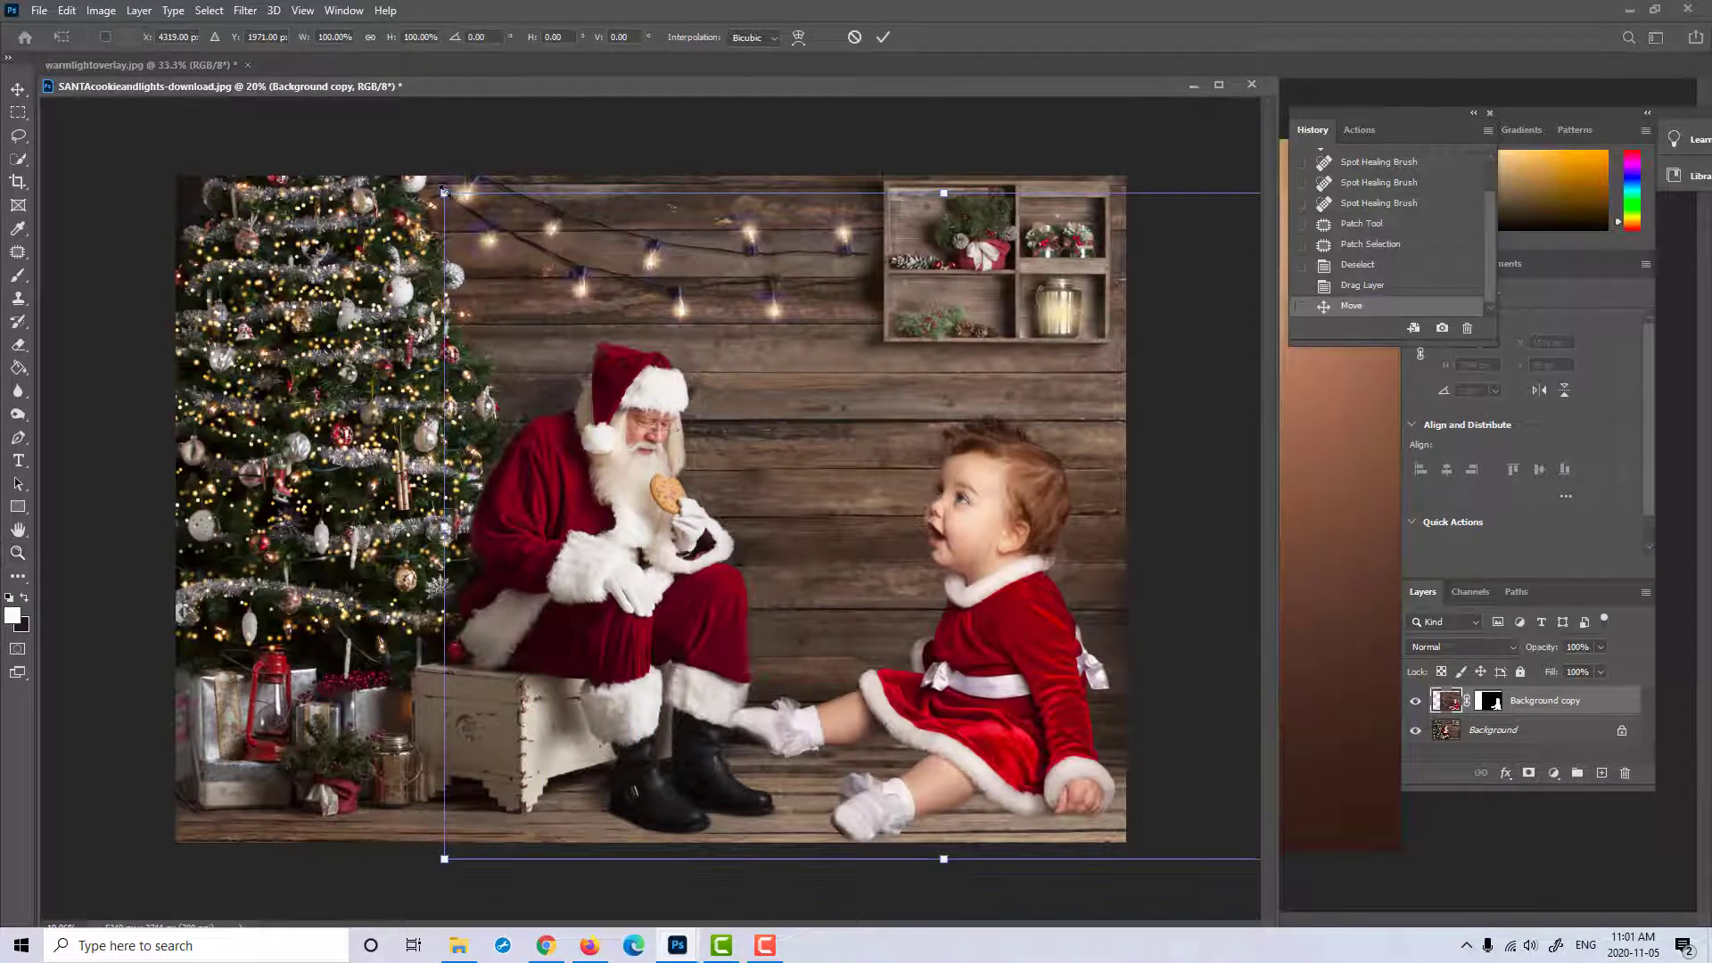
{"action": "left_click_drag", "start_coordinate": [444, 192], "coordinate": [741, 390]}
{"action": "left_click_drag", "start_coordinate": [990, 627], "coordinate": [752, 609]}
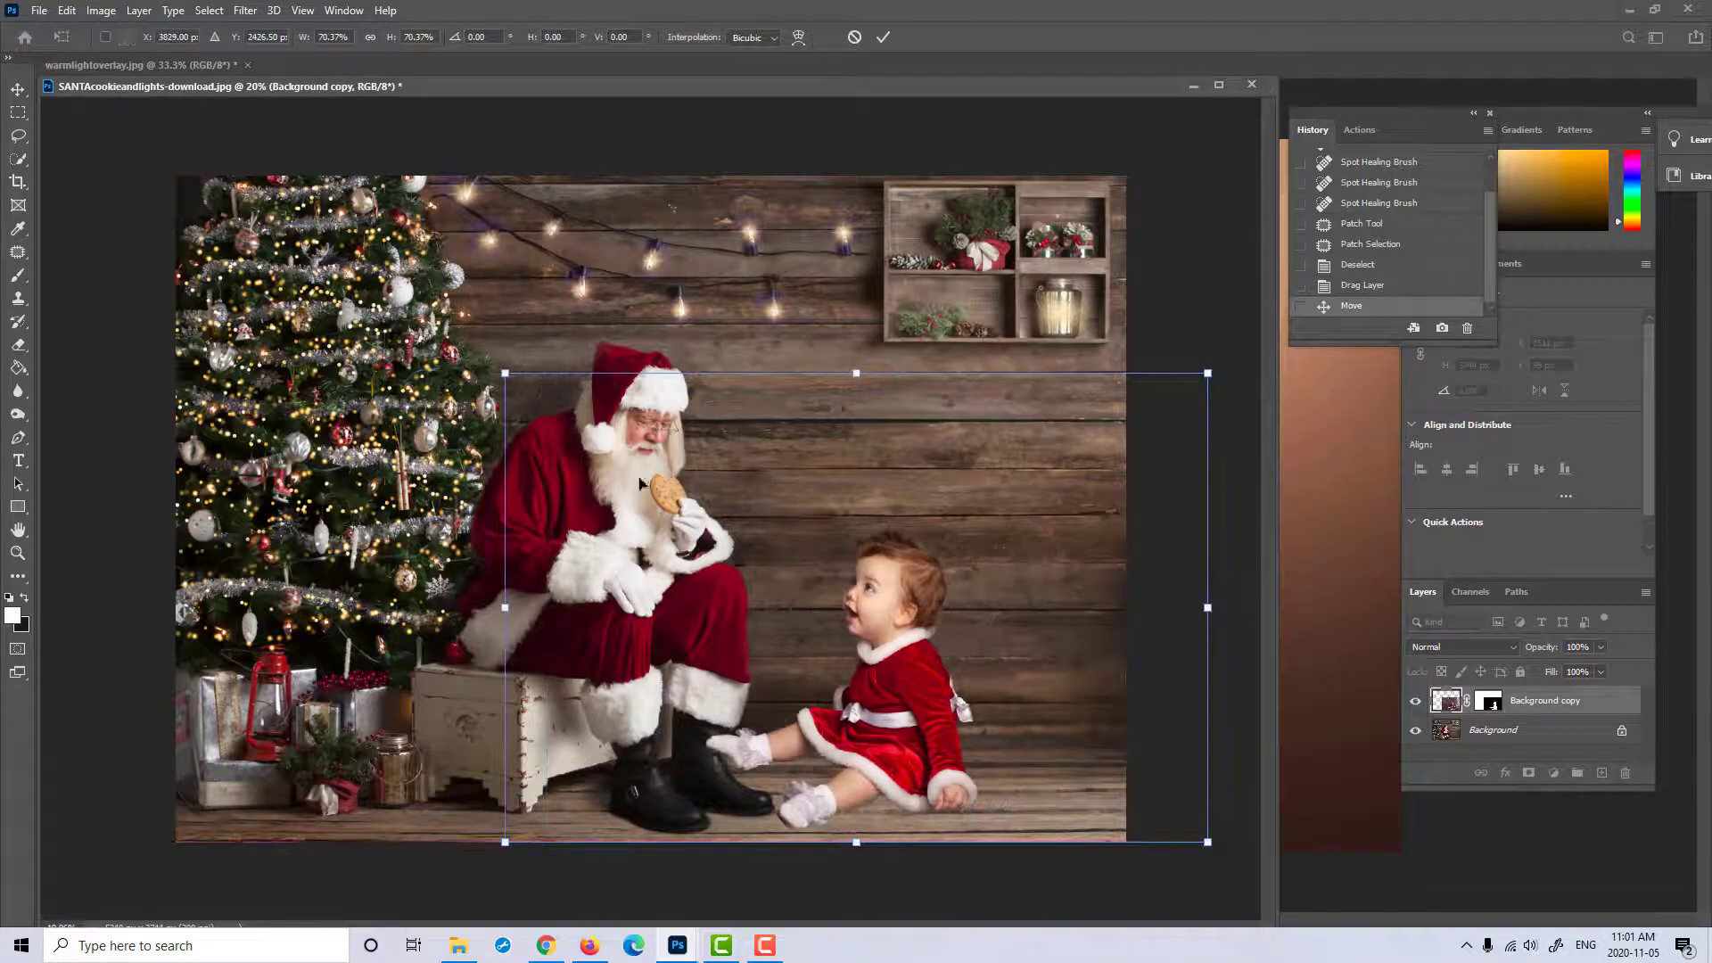
{"action": "left_click_drag", "start_coordinate": [526, 357], "coordinate": [608, 443]}
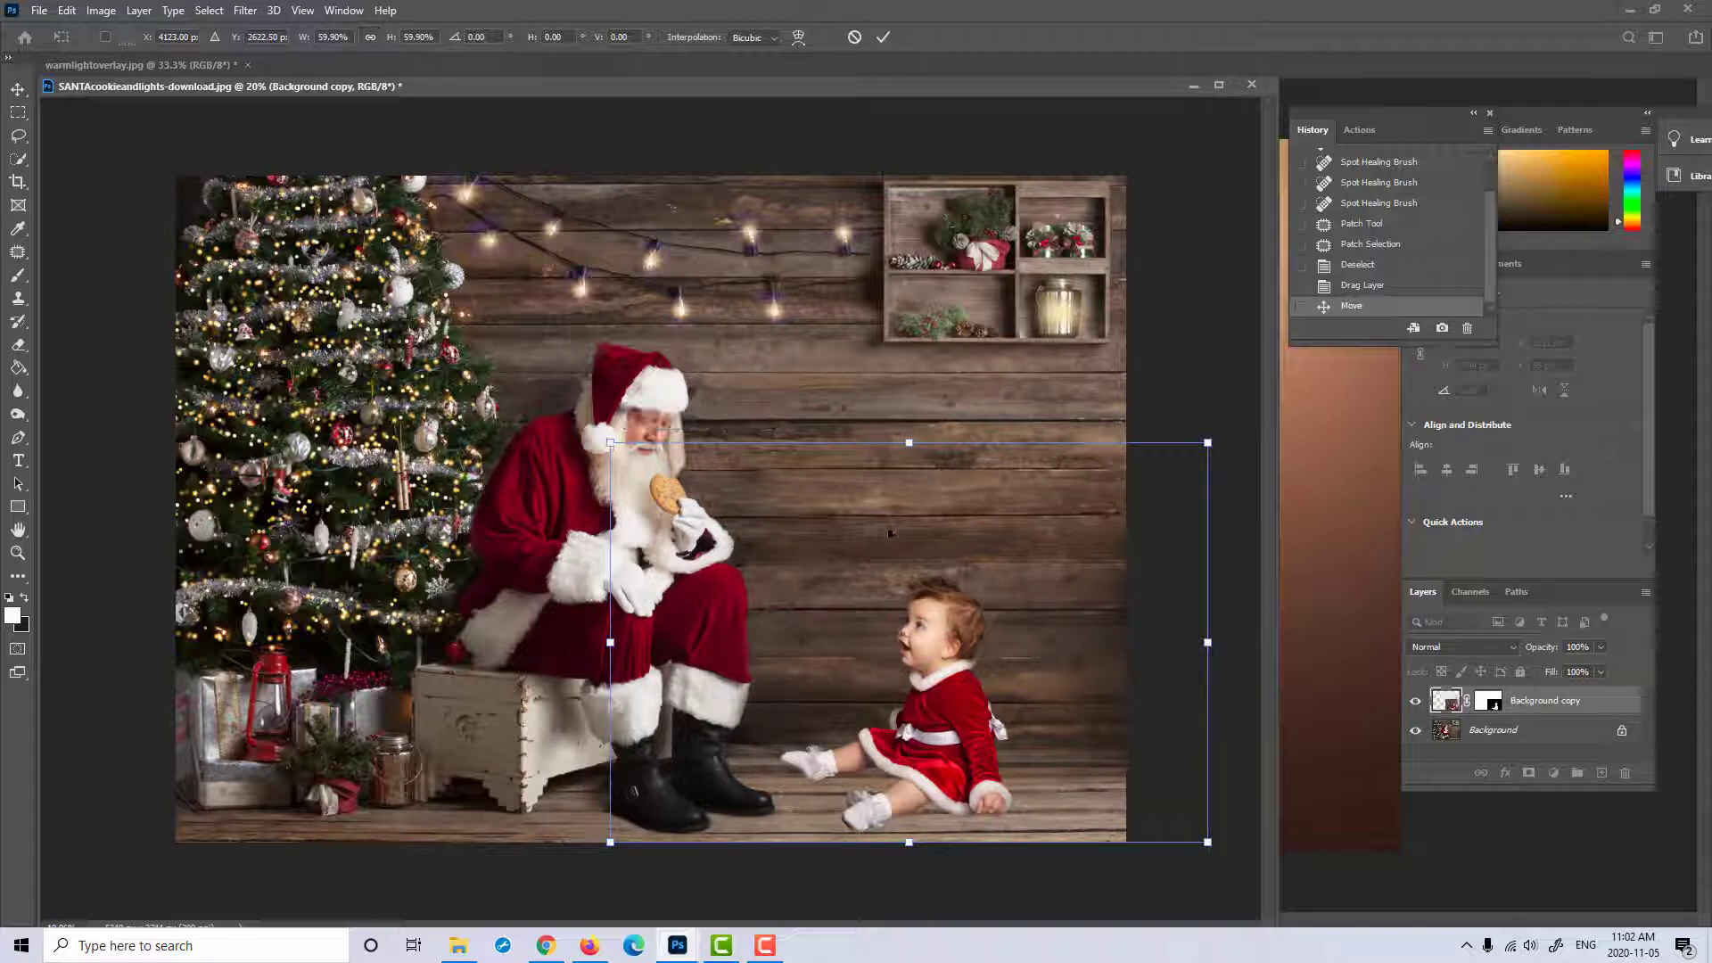
{"action": "left_click_drag", "start_coordinate": [972, 647], "coordinate": [1026, 636]}
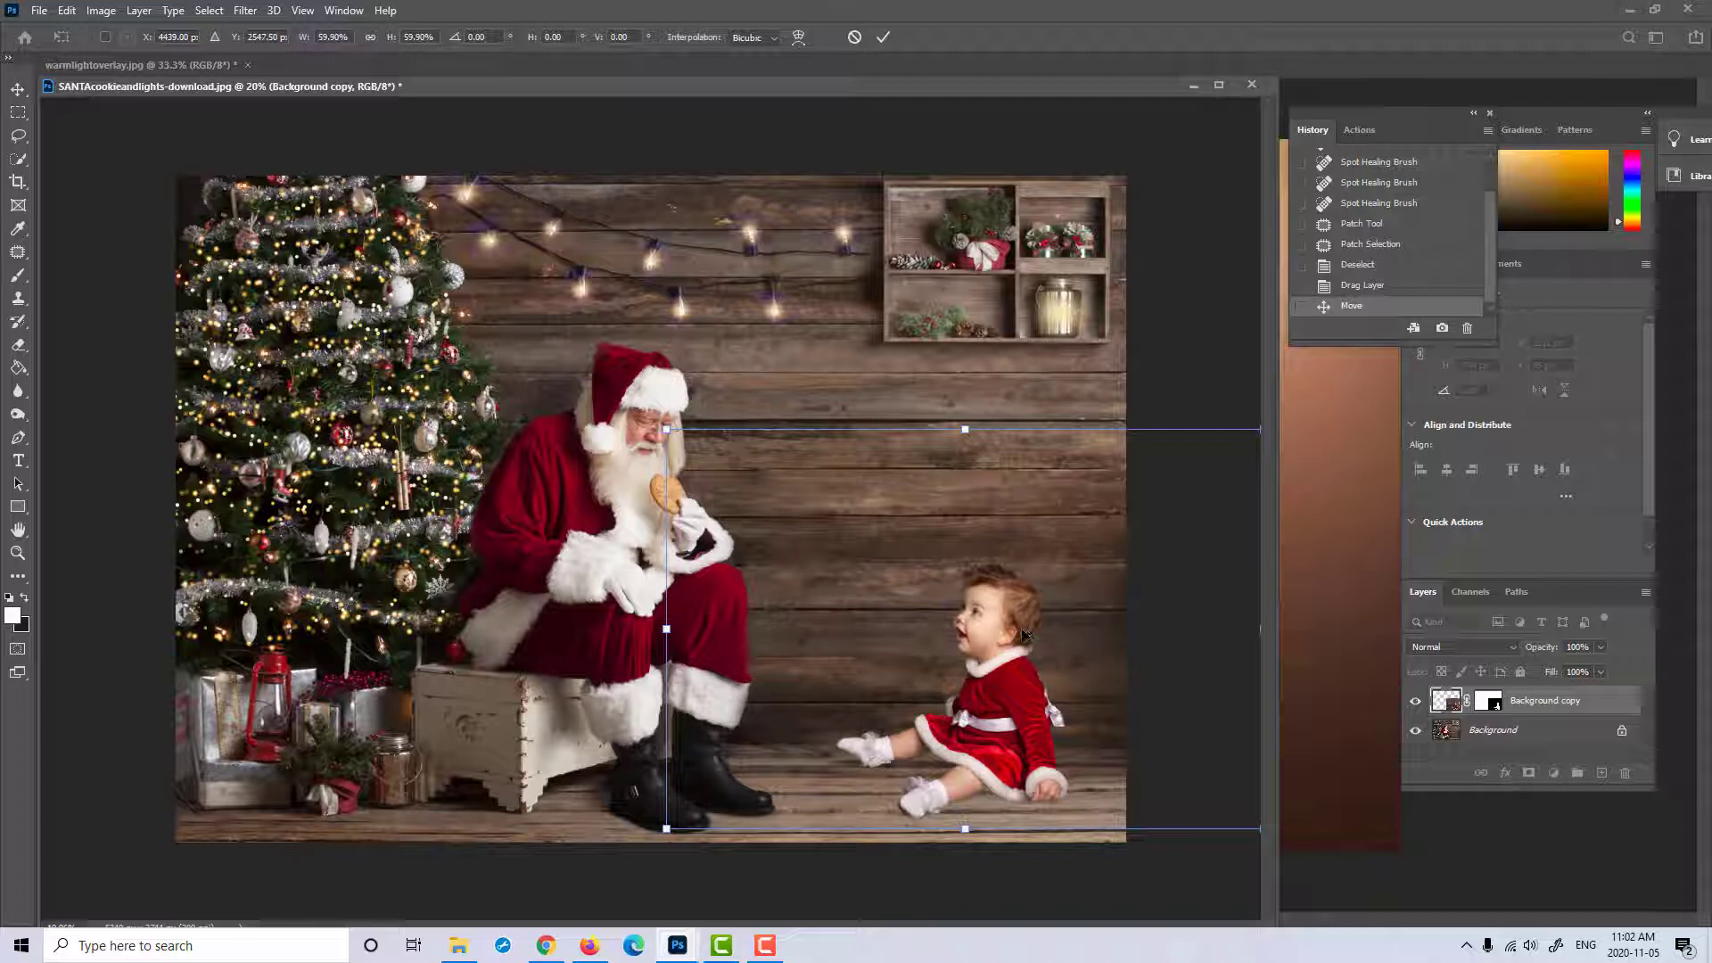
{"action": "left_click_drag", "start_coordinate": [1034, 634], "coordinate": [978, 653]}
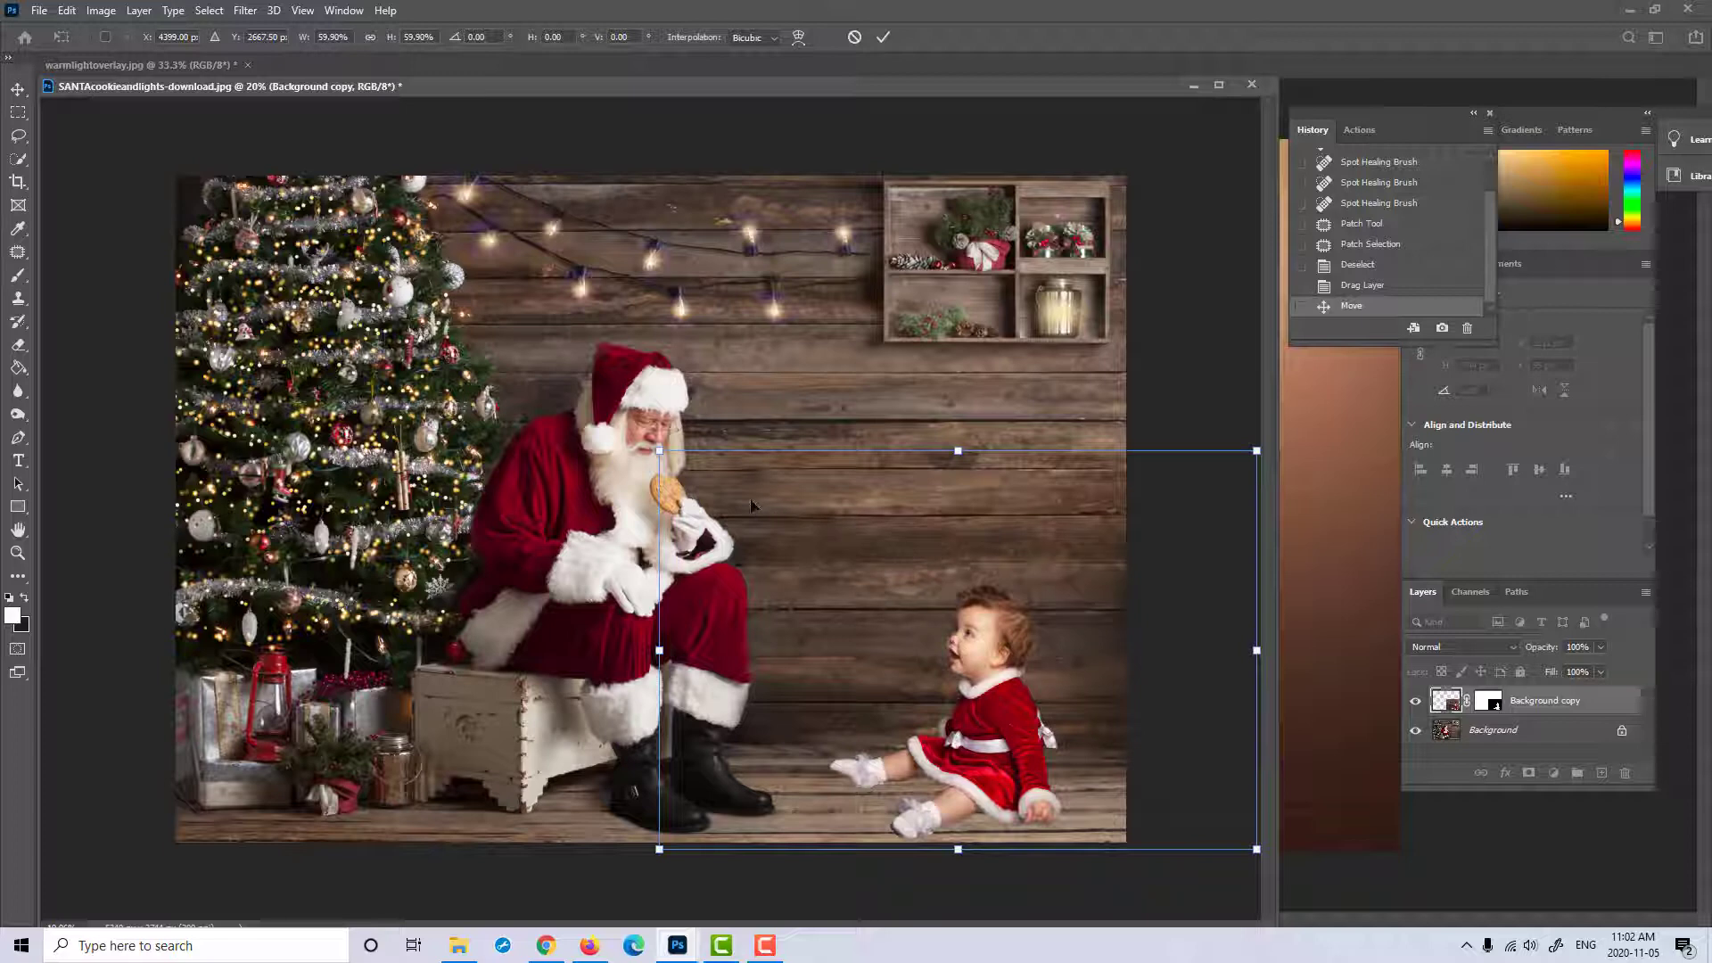
{"action": "left_click_drag", "start_coordinate": [659, 450], "coordinate": [668, 457]}
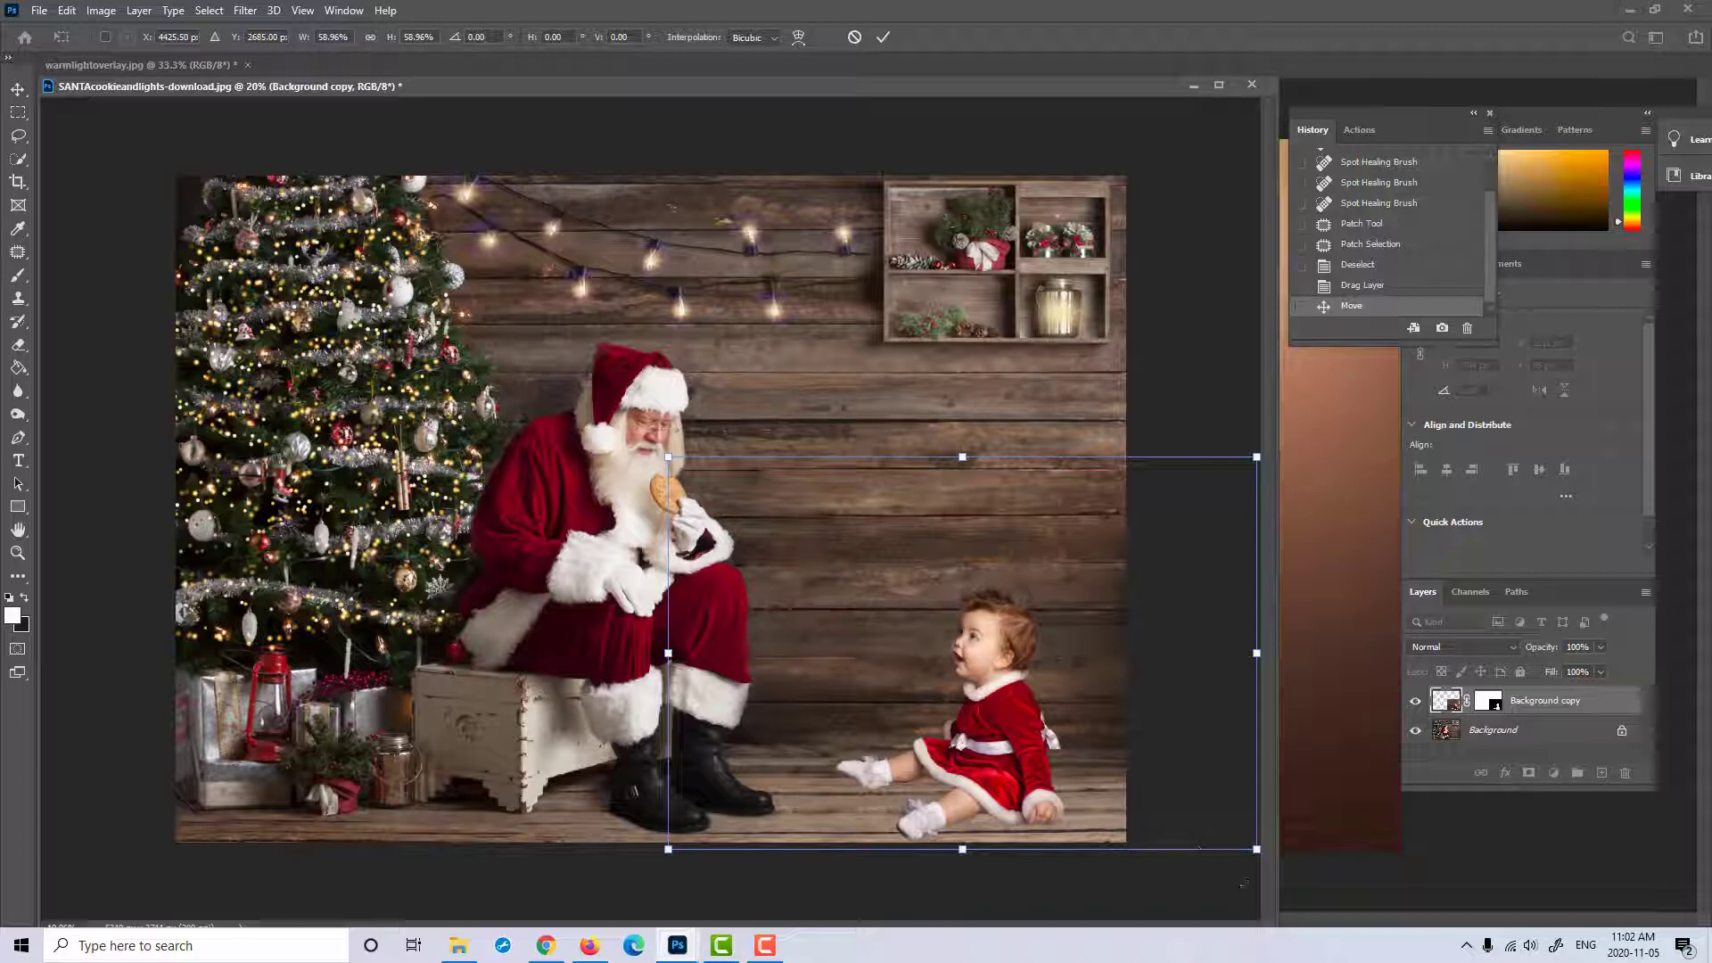
Step: Rotate the baby about 2° clockwise, nudge her slightly upward on the floor, and apply the transform
{"action": "left_click_drag", "start_coordinate": [1244, 878], "coordinate": [1231, 889]}
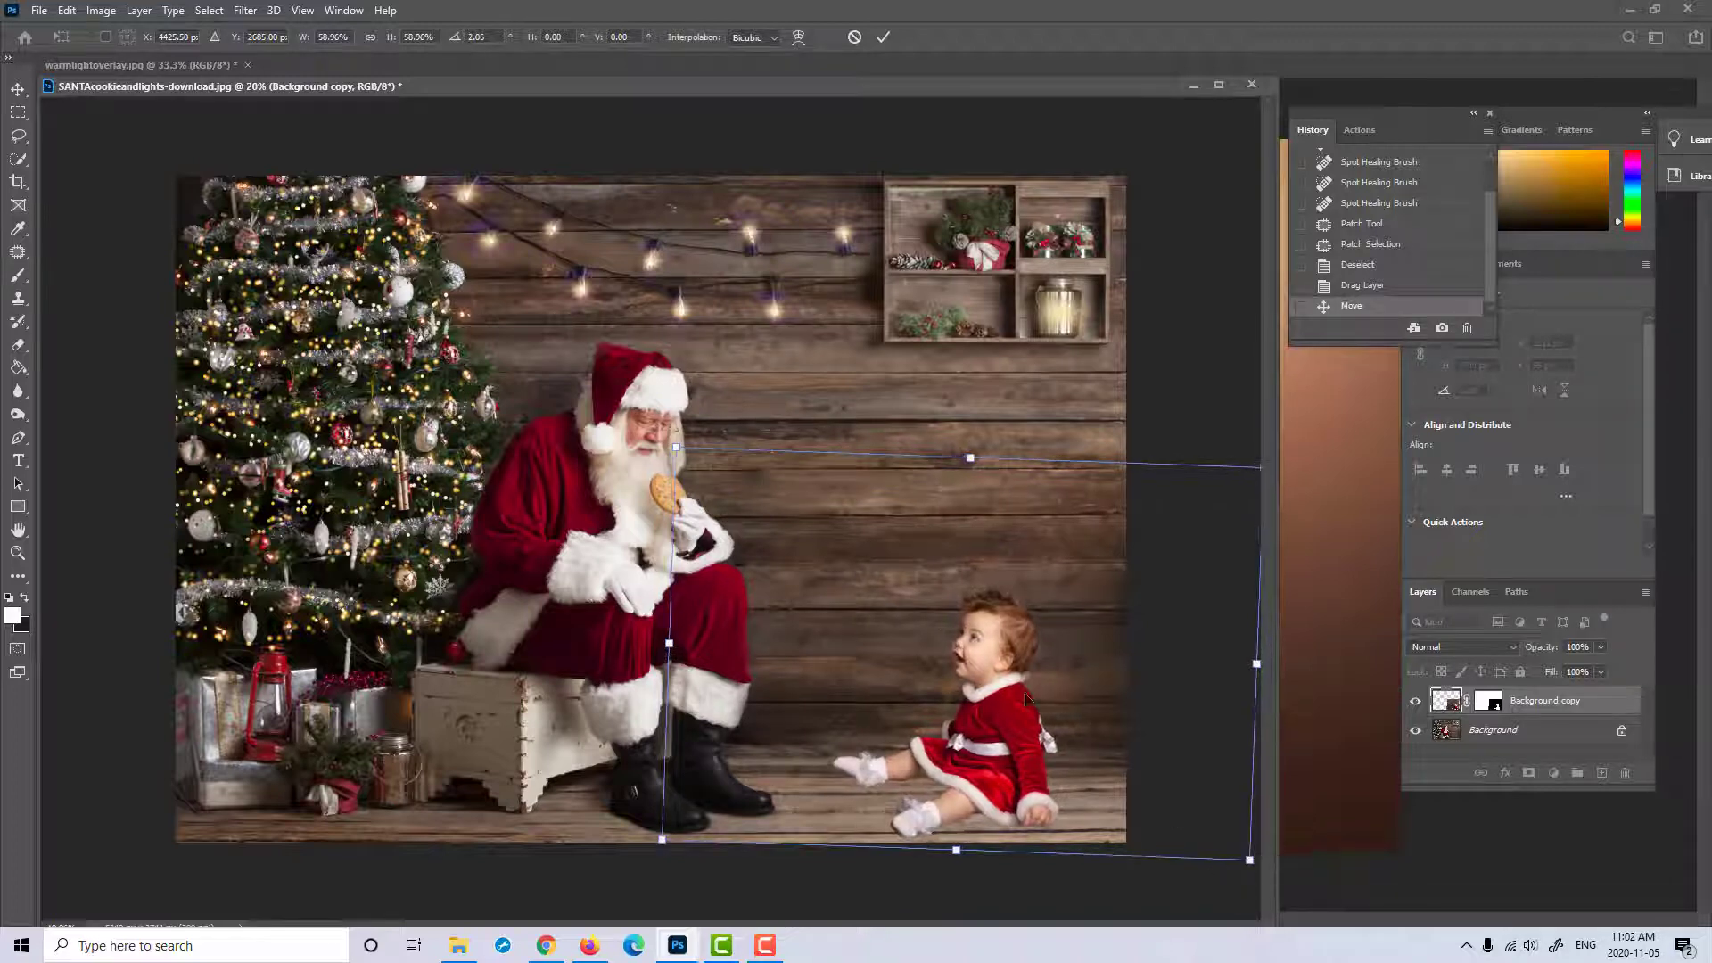
{"action": "left_click_drag", "start_coordinate": [999, 684], "coordinate": [1002, 688]}
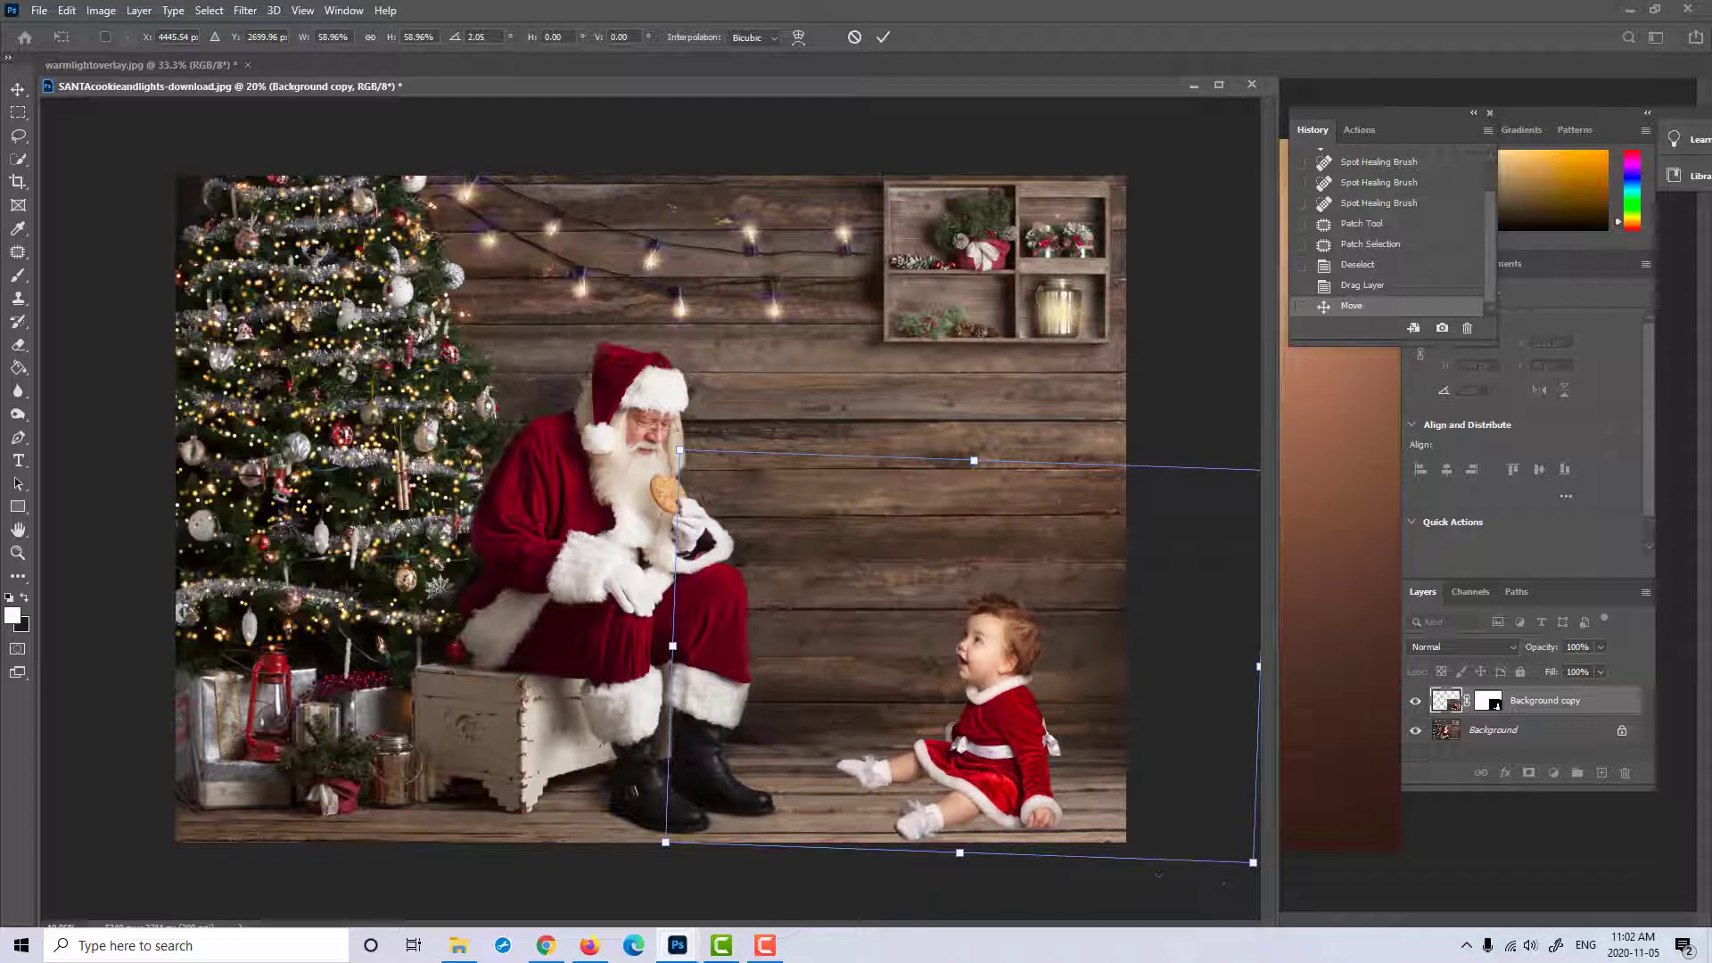
{"action": "key", "text": "Up"}
{"action": "key", "text": "Up"}
{"action": "key", "text": "Up"}
{"action": "key", "text": "Up"}
{"action": "key", "text": "Up"}
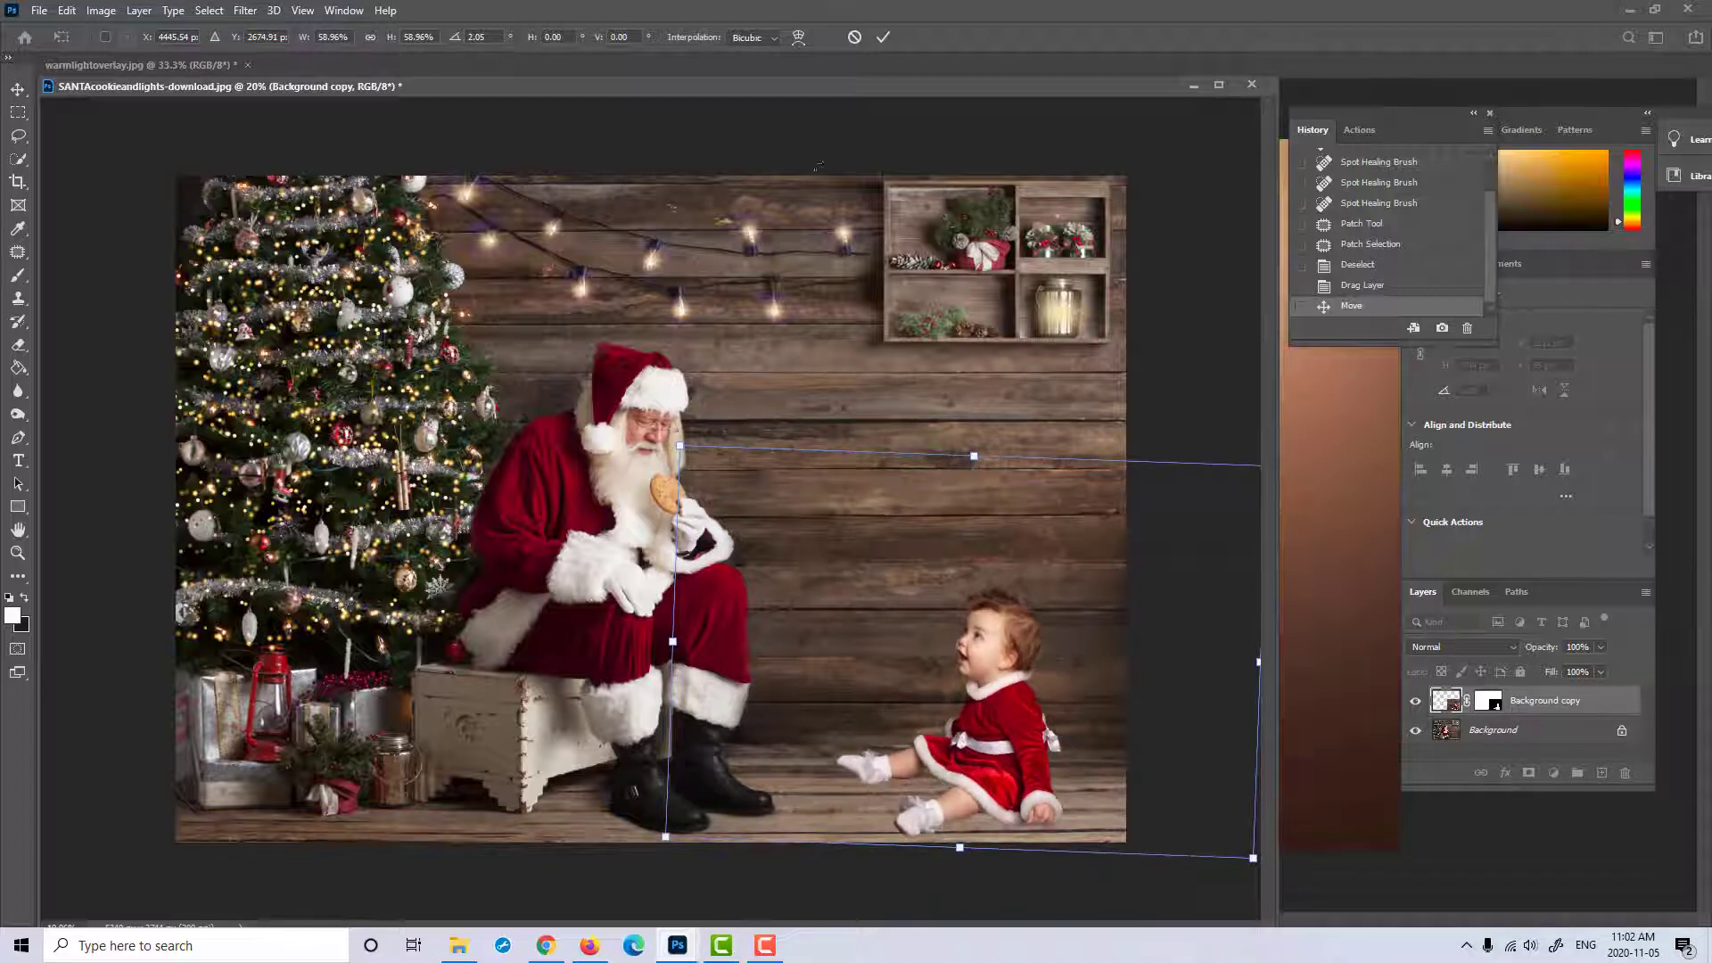
{"action": "left_click", "coordinate": [884, 38]}
{"action": "key", "text": "z"}
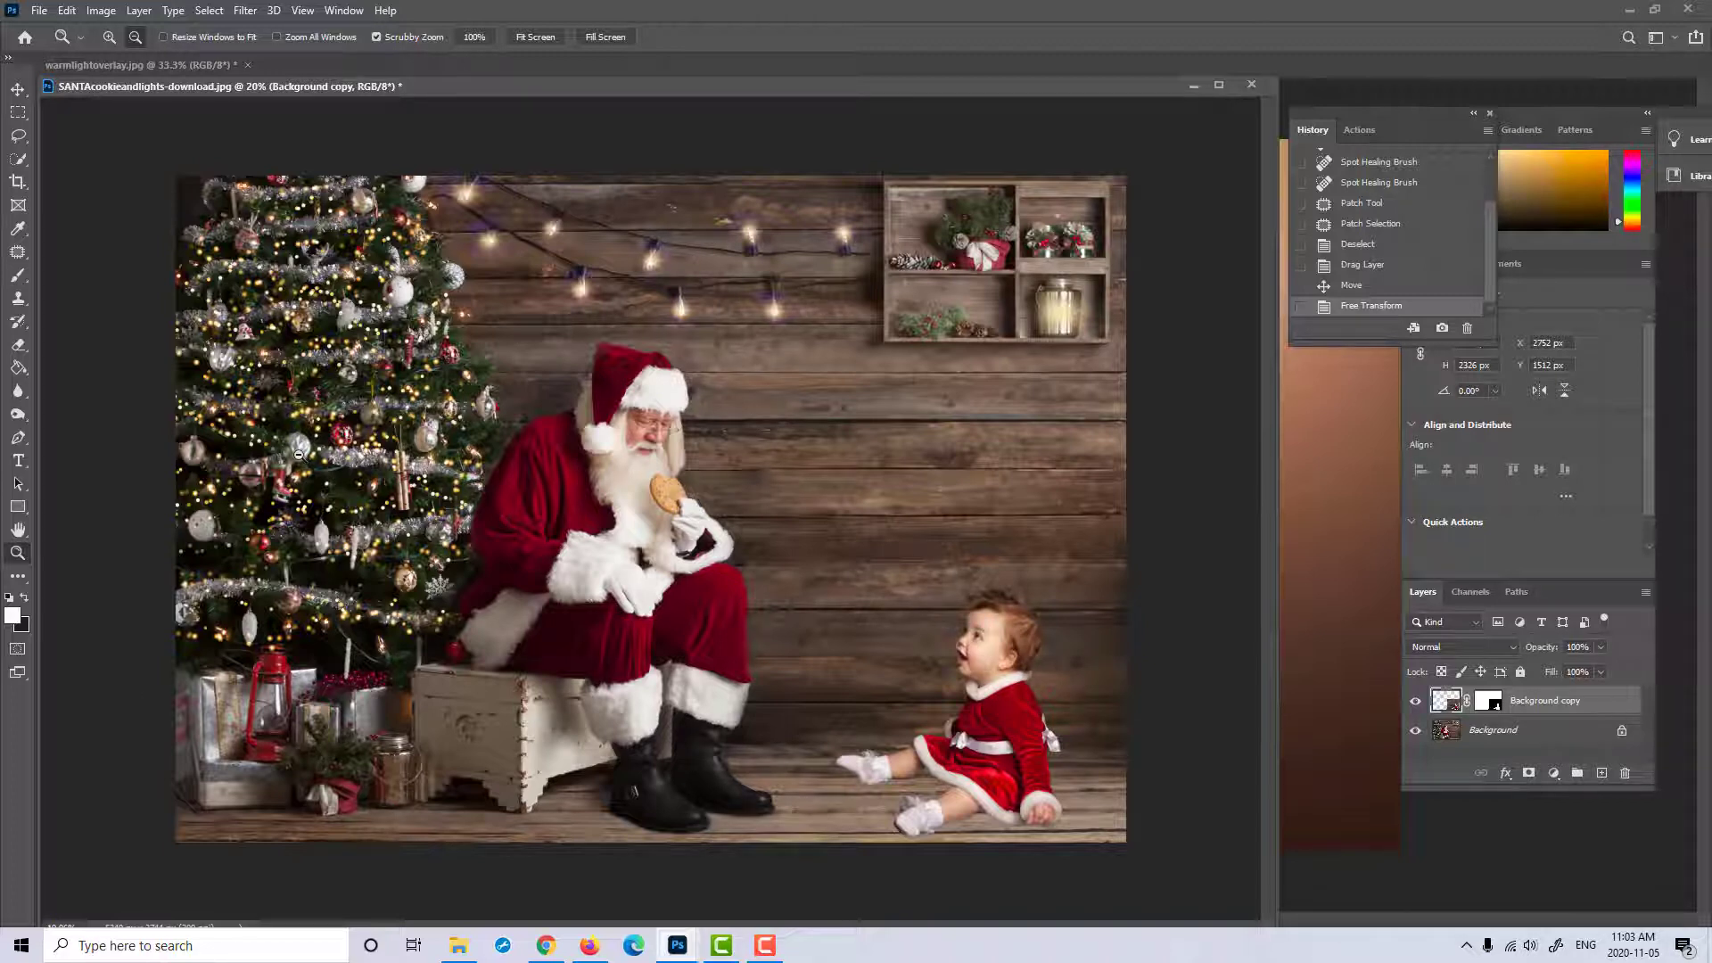
Step: Scale the baby layer down proportionally once more to about 96% and apply the transform
{"action": "key", "text": "ctrl+t"}
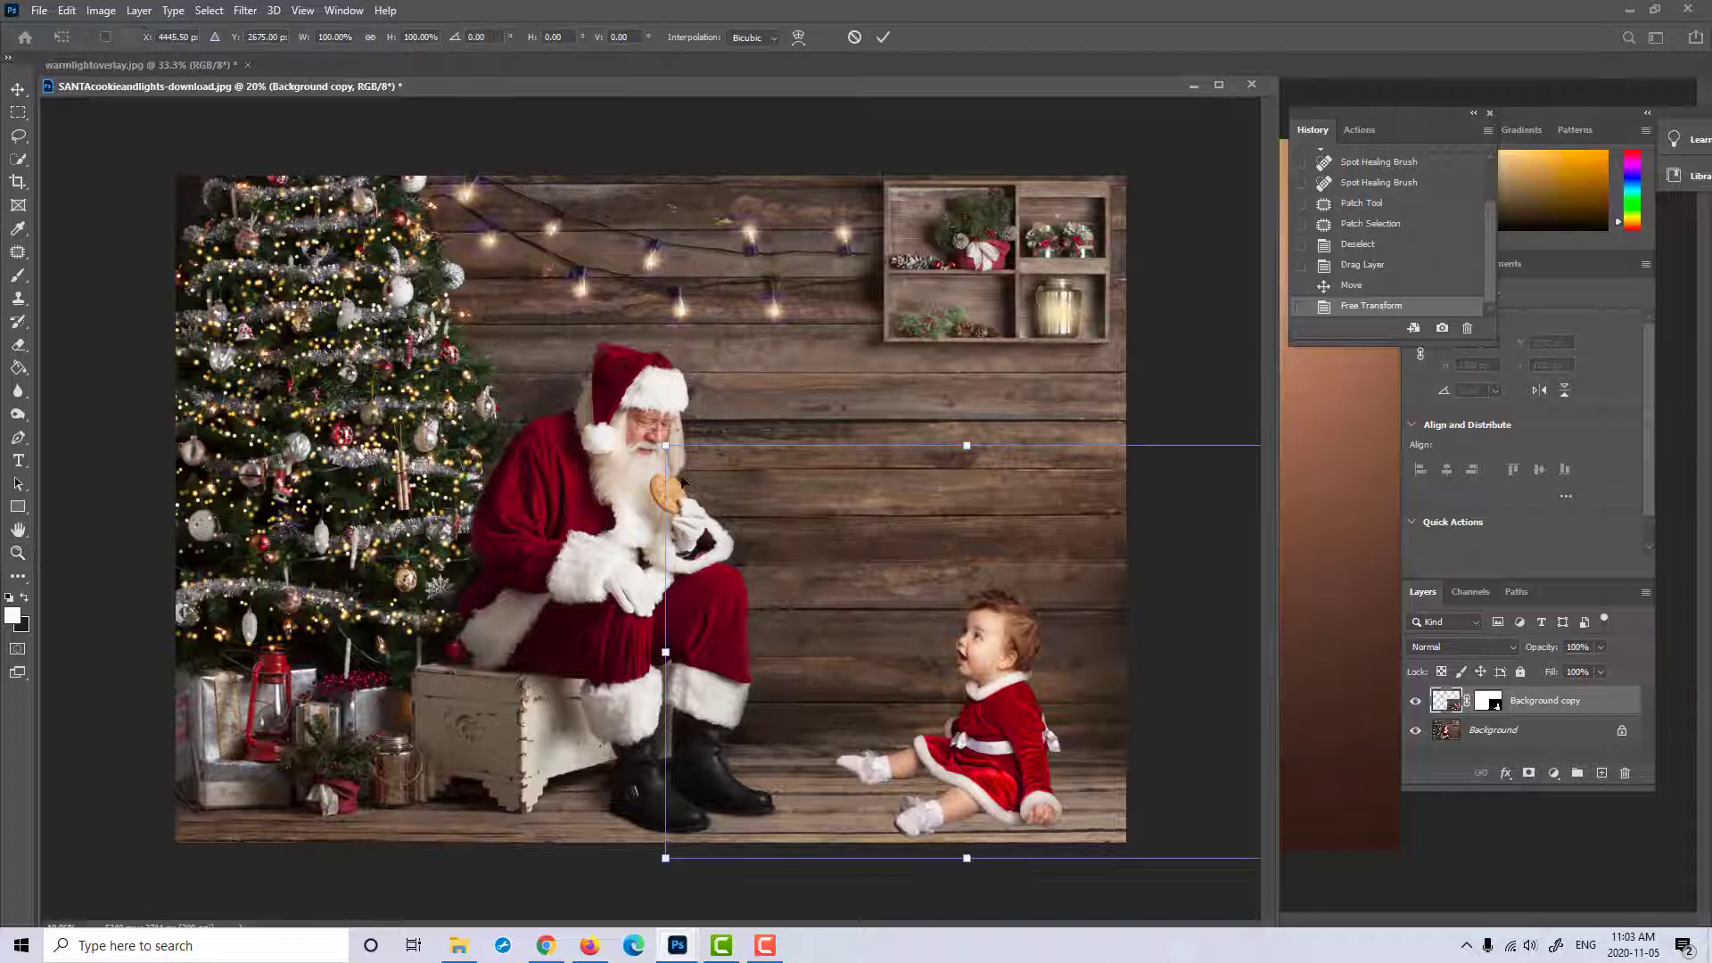
{"action": "left_click_drag", "start_coordinate": [666, 445], "coordinate": [689, 463]}
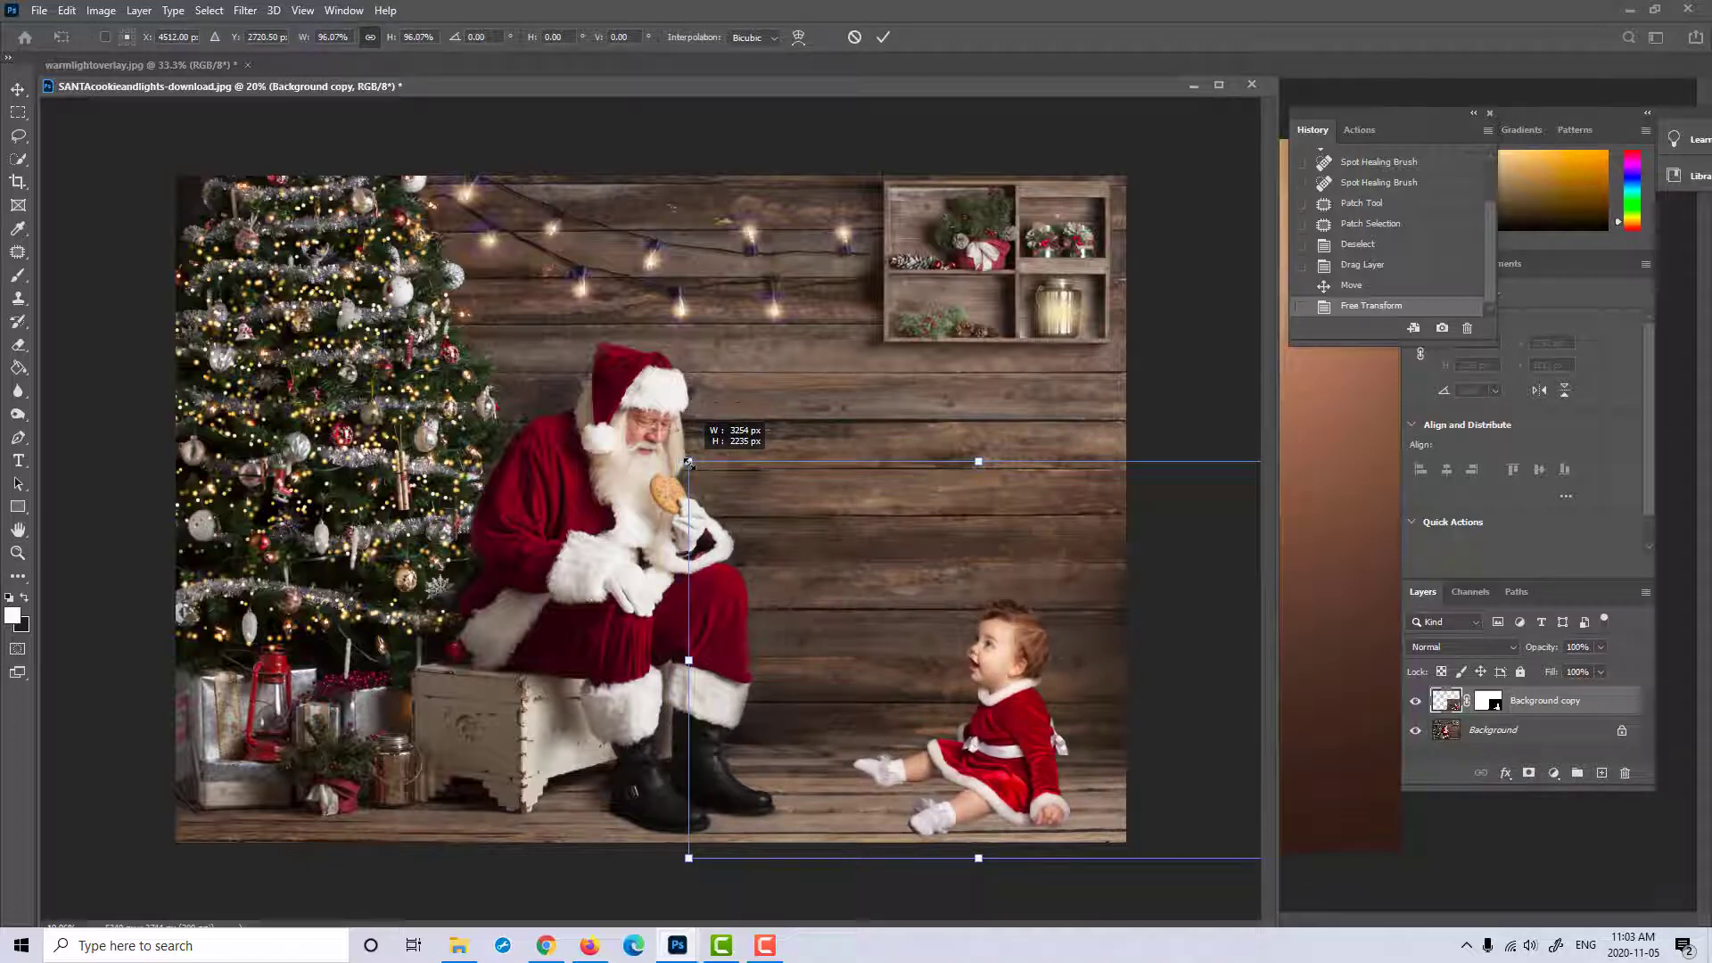
{"action": "left_click", "coordinate": [883, 36]}
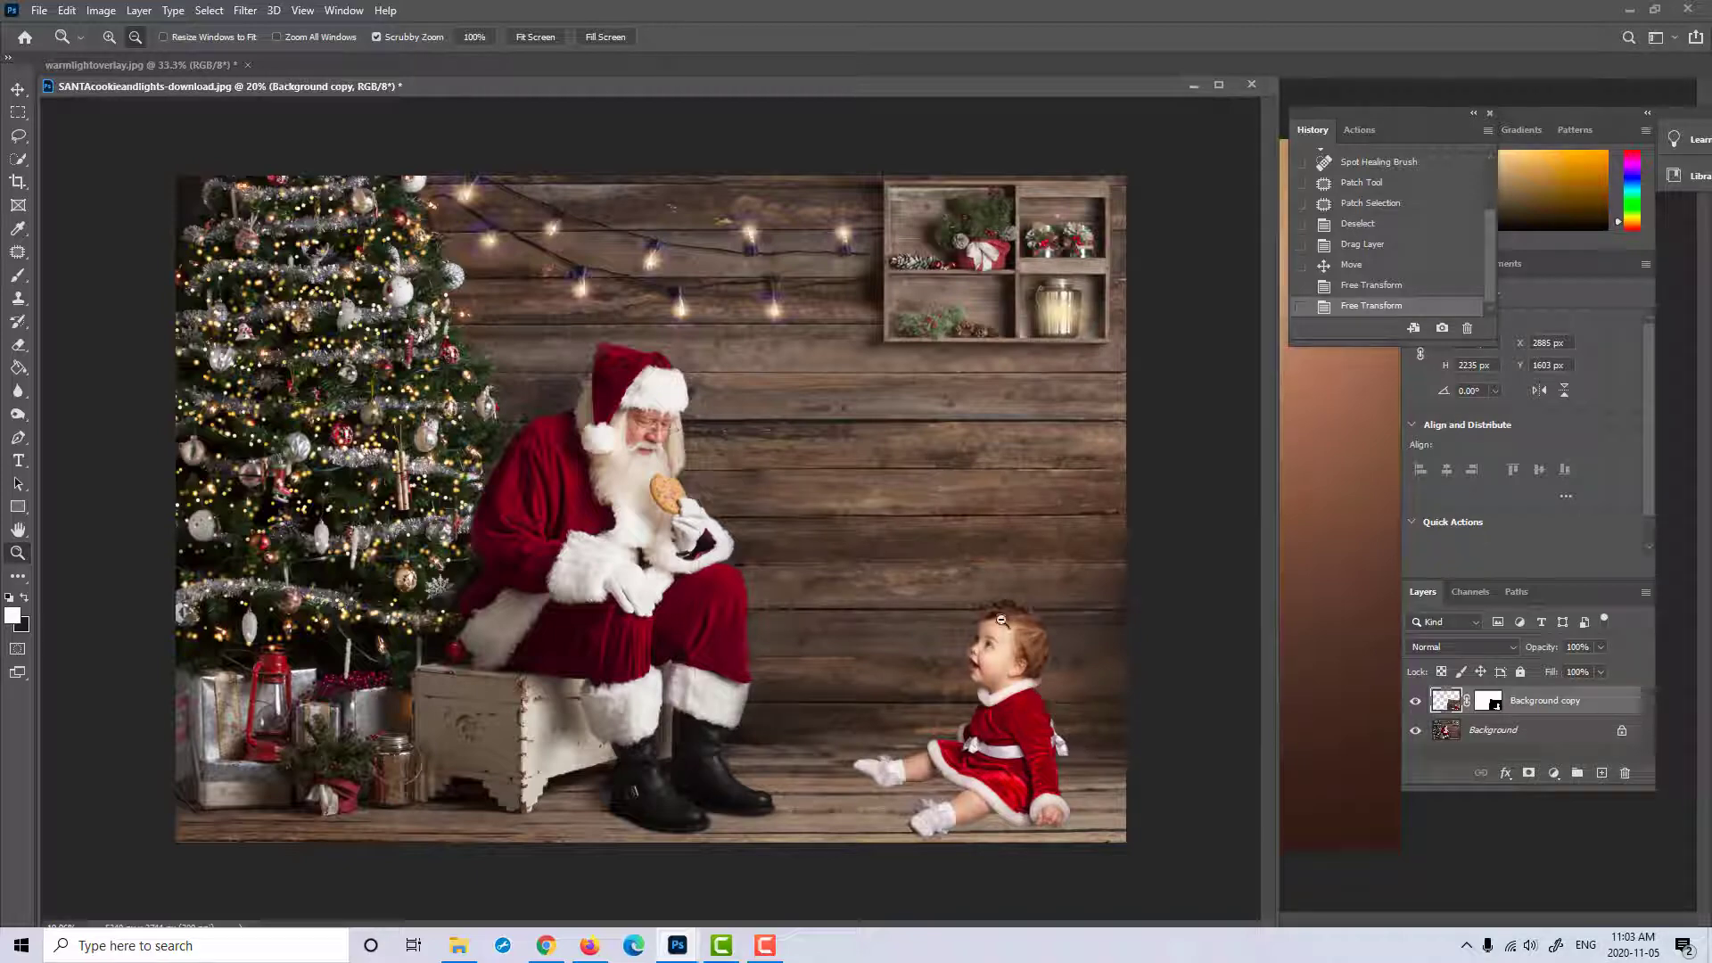
Step: Paint white on the baby's layer mask with a Soft Round brush of about 45 px along the socks, leg and dress hem
{"action": "left_click_drag", "start_coordinate": [1008, 620], "coordinate": [1204, 669]}
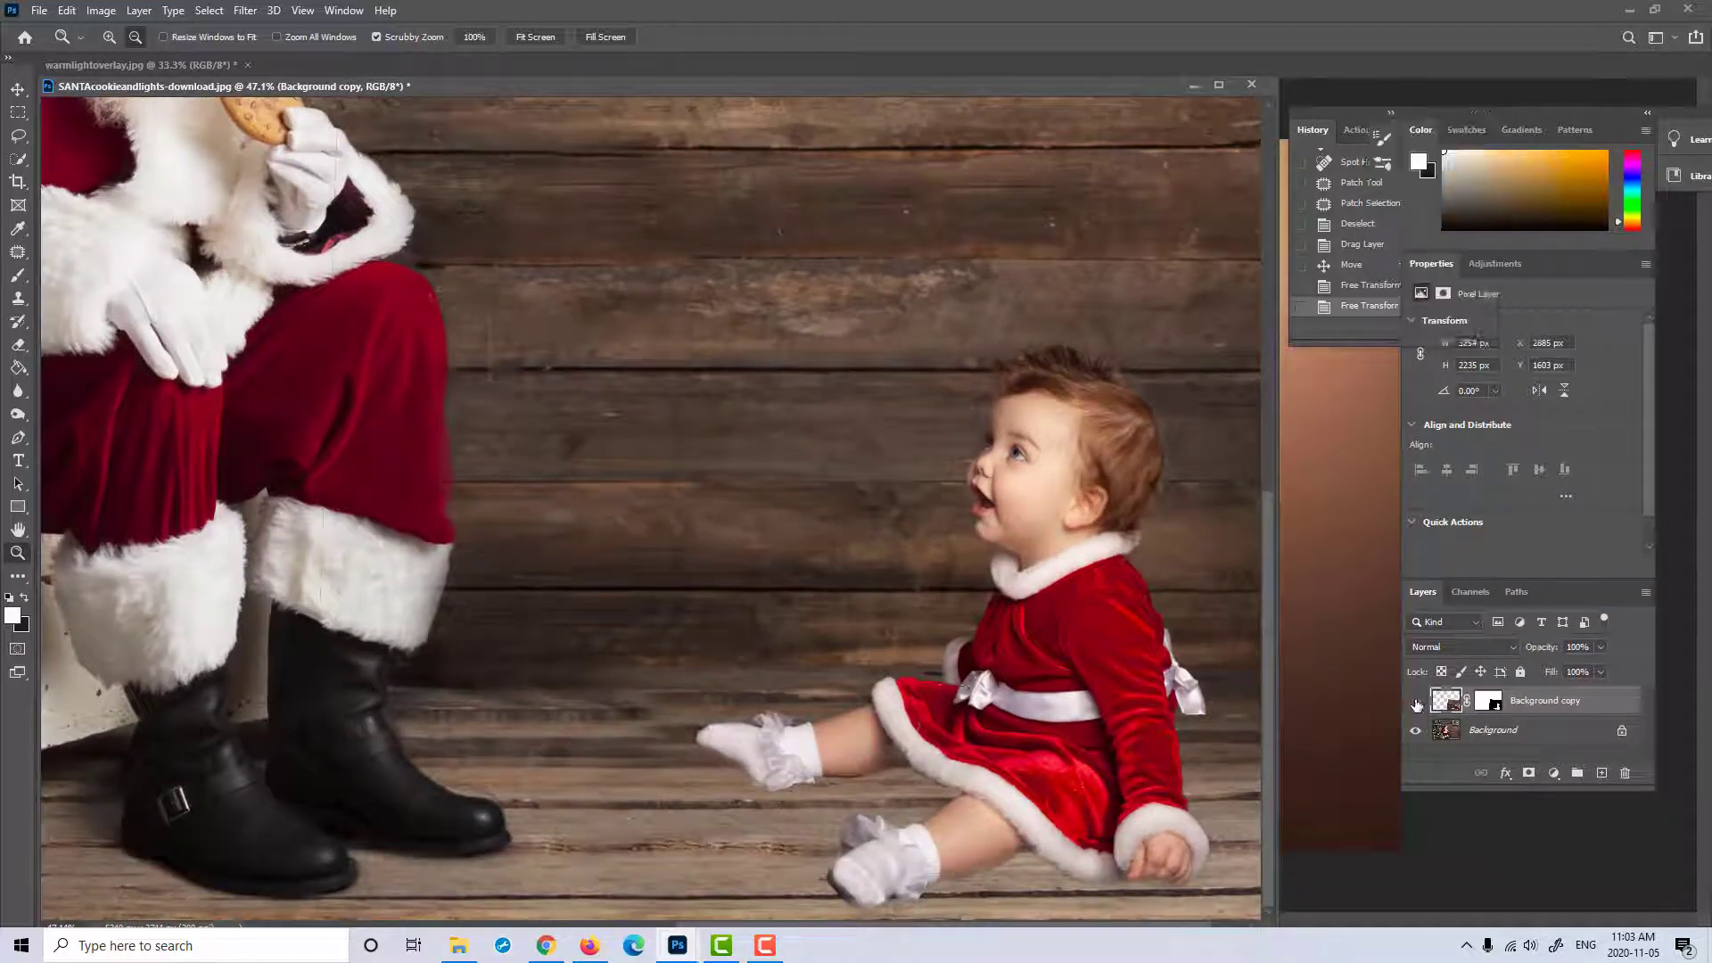
{"action": "left_click", "coordinate": [1415, 702]}
{"action": "left_click", "coordinate": [1415, 701]}
{"action": "left_click", "coordinate": [1493, 704]}
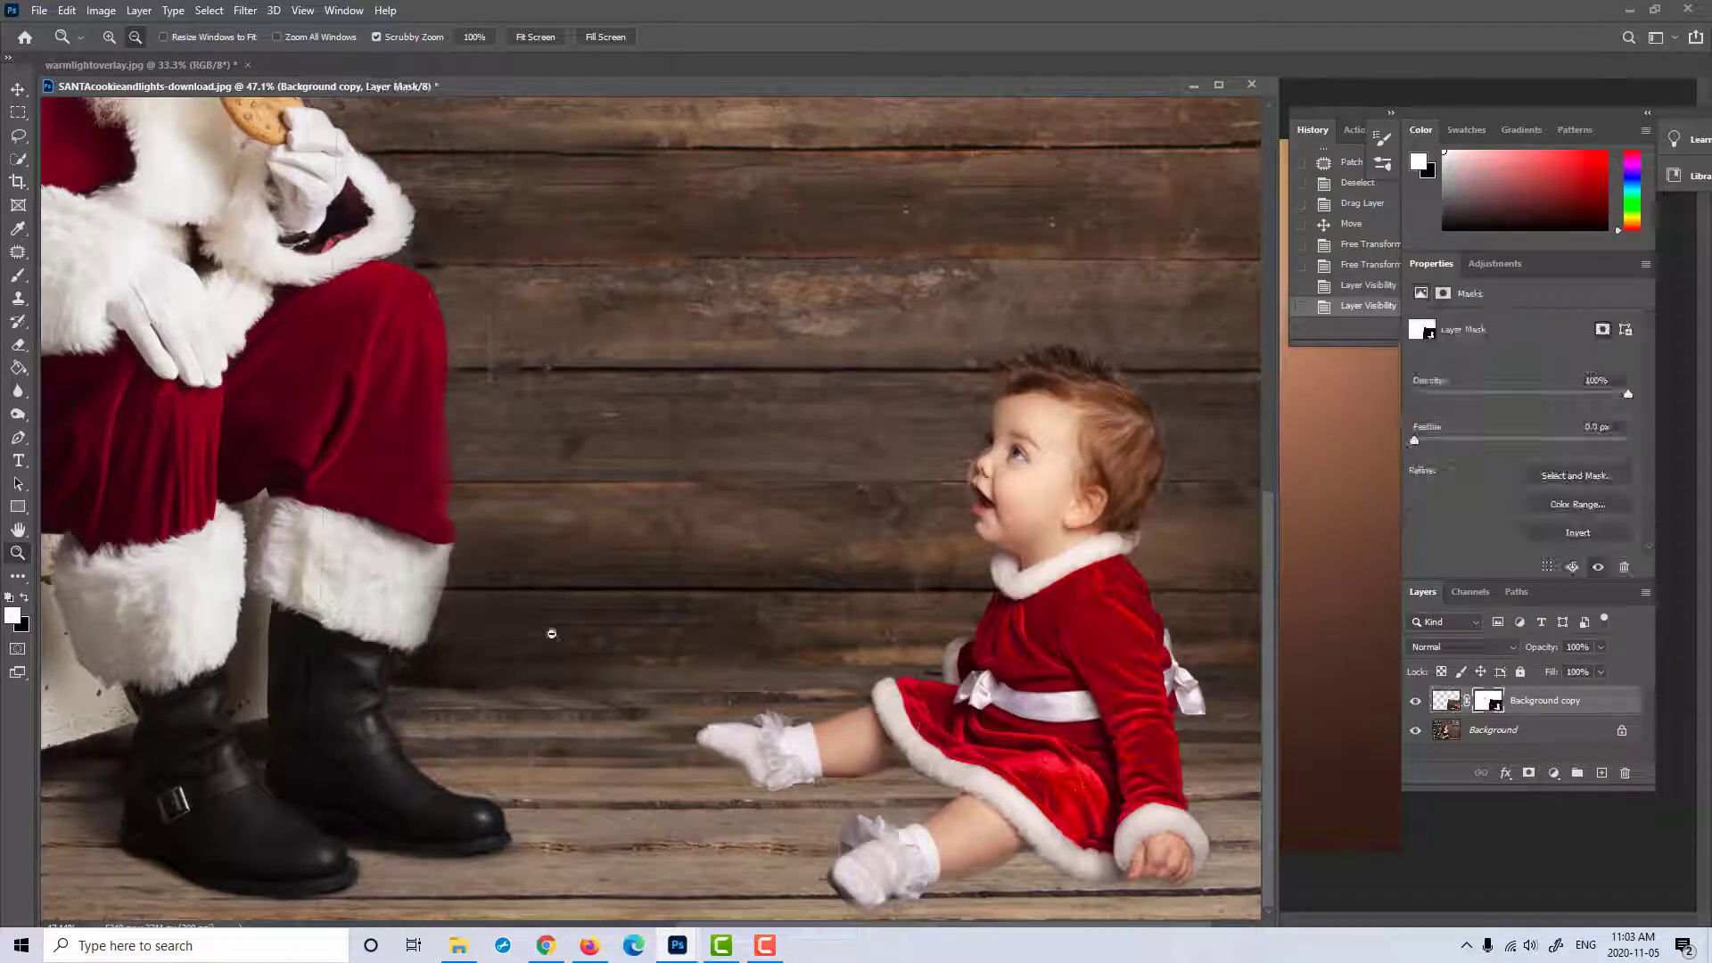
{"action": "left_click", "coordinate": [18, 275]}
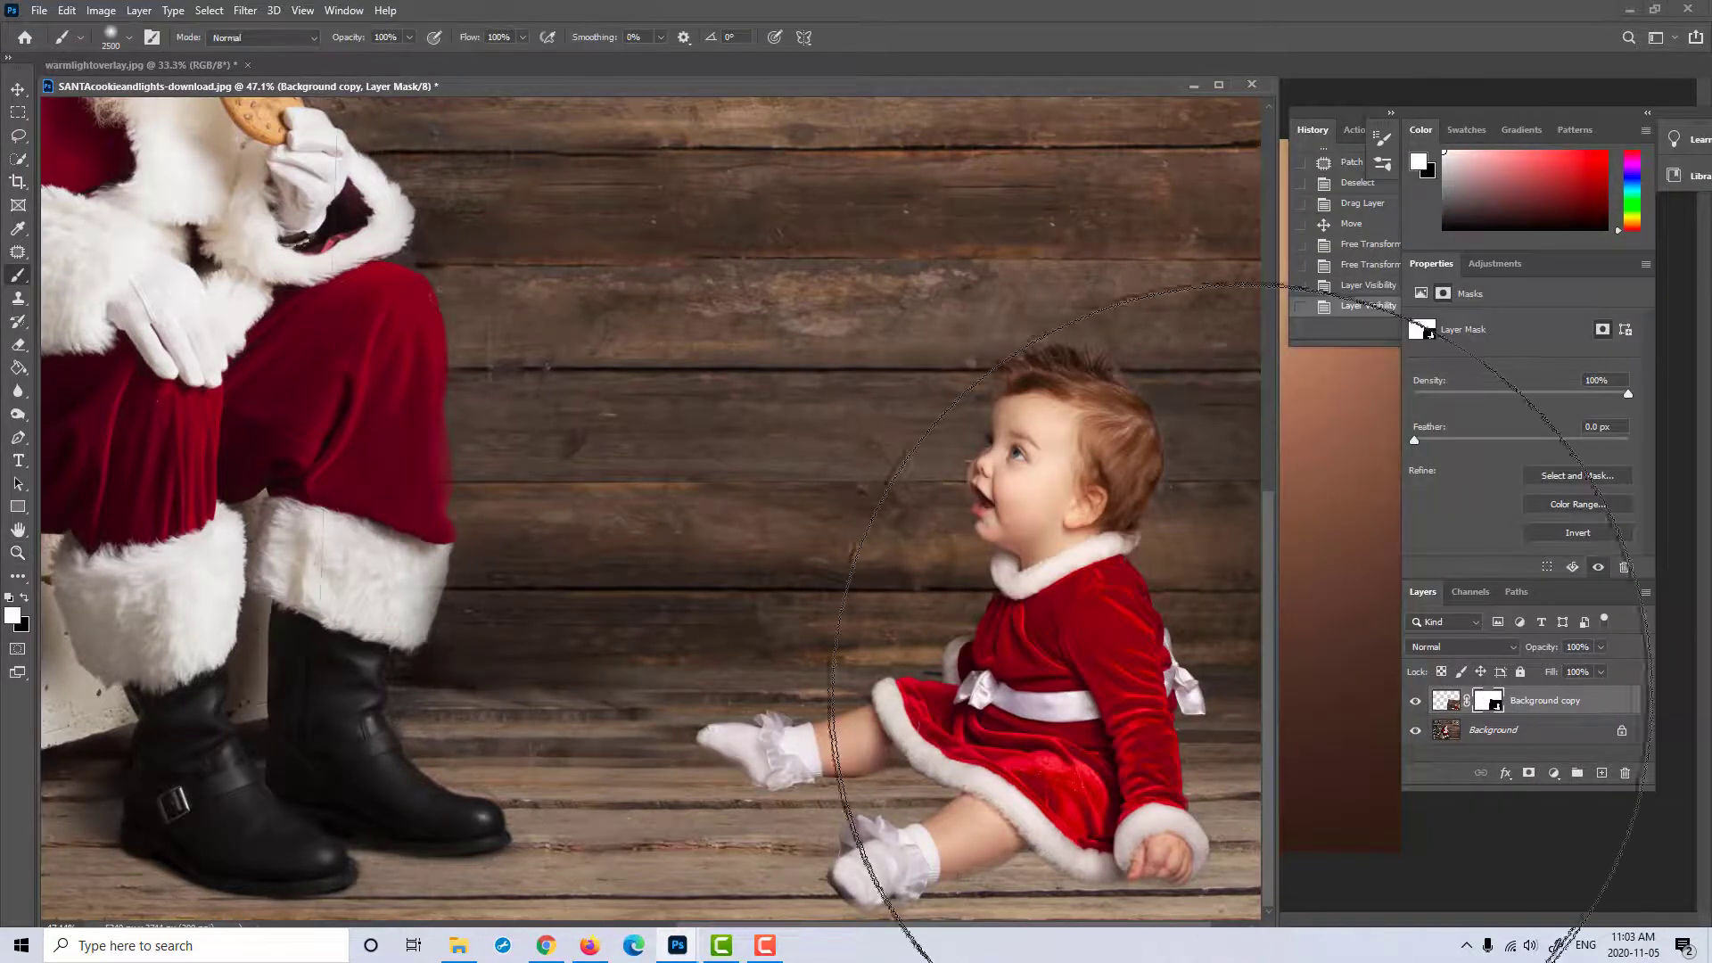
{"action": "left_click", "coordinate": [128, 37]}
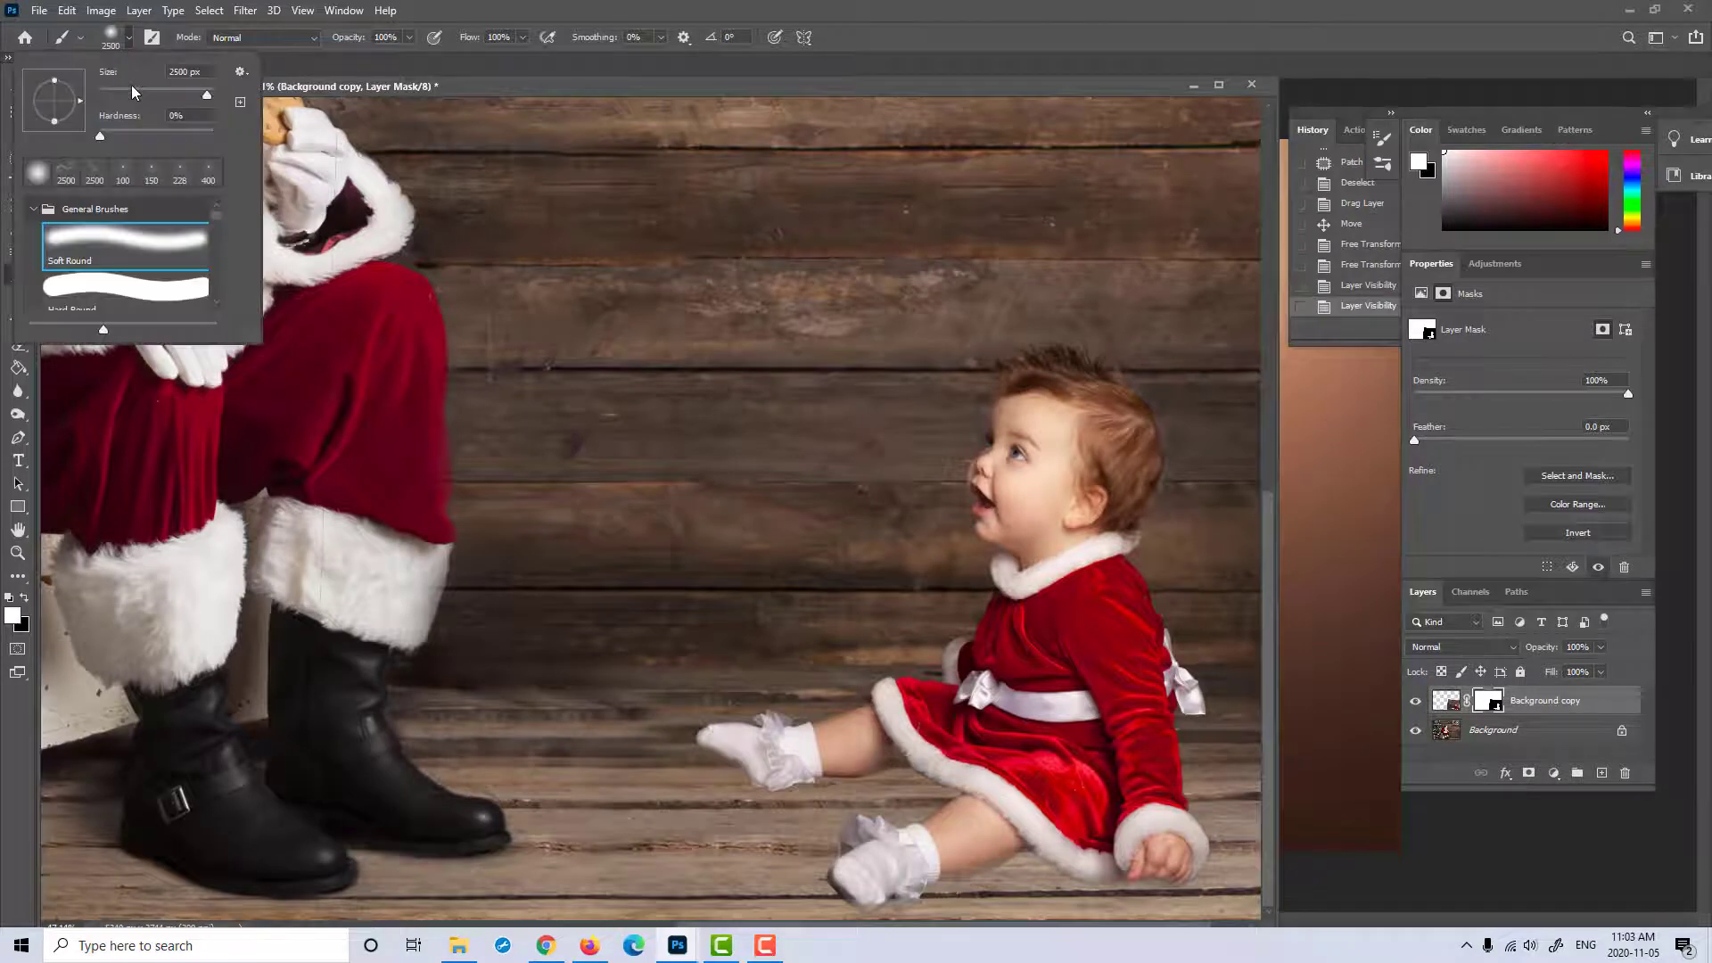
{"action": "left_click_drag", "start_coordinate": [131, 84], "coordinate": [125, 98]}
{"action": "key", "text": "Return"}
{"action": "left_click", "coordinate": [862, 760]}
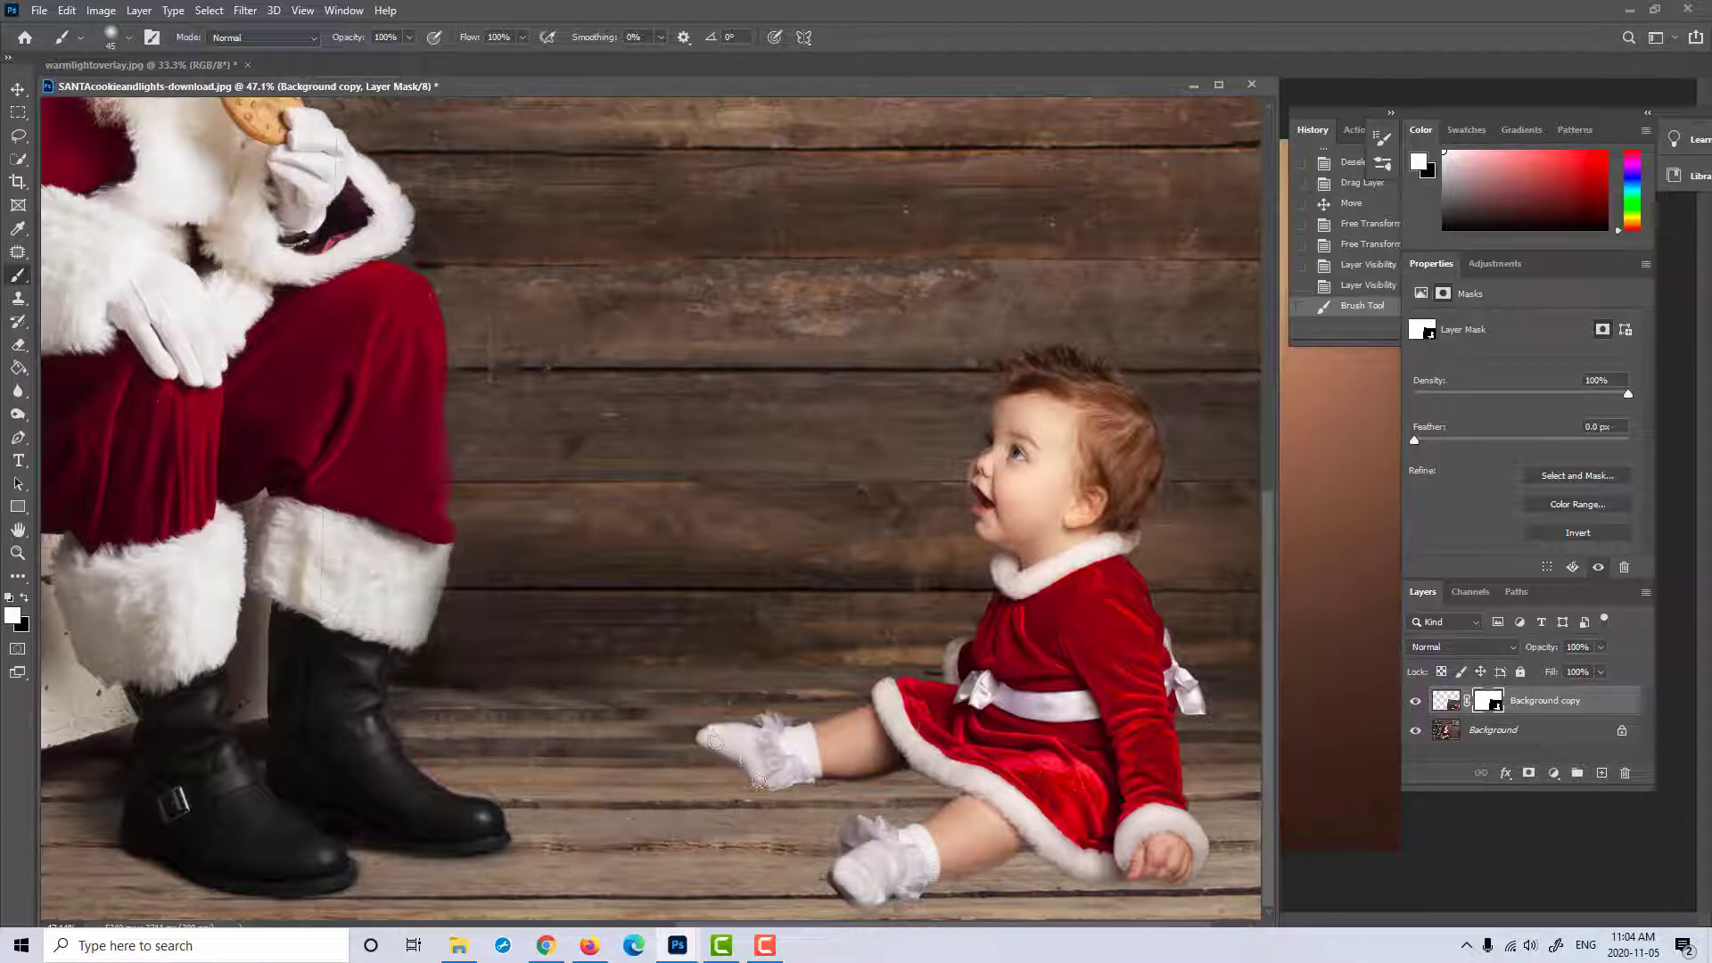
{"action": "left_click_drag", "start_coordinate": [735, 753], "coordinate": [748, 755]}
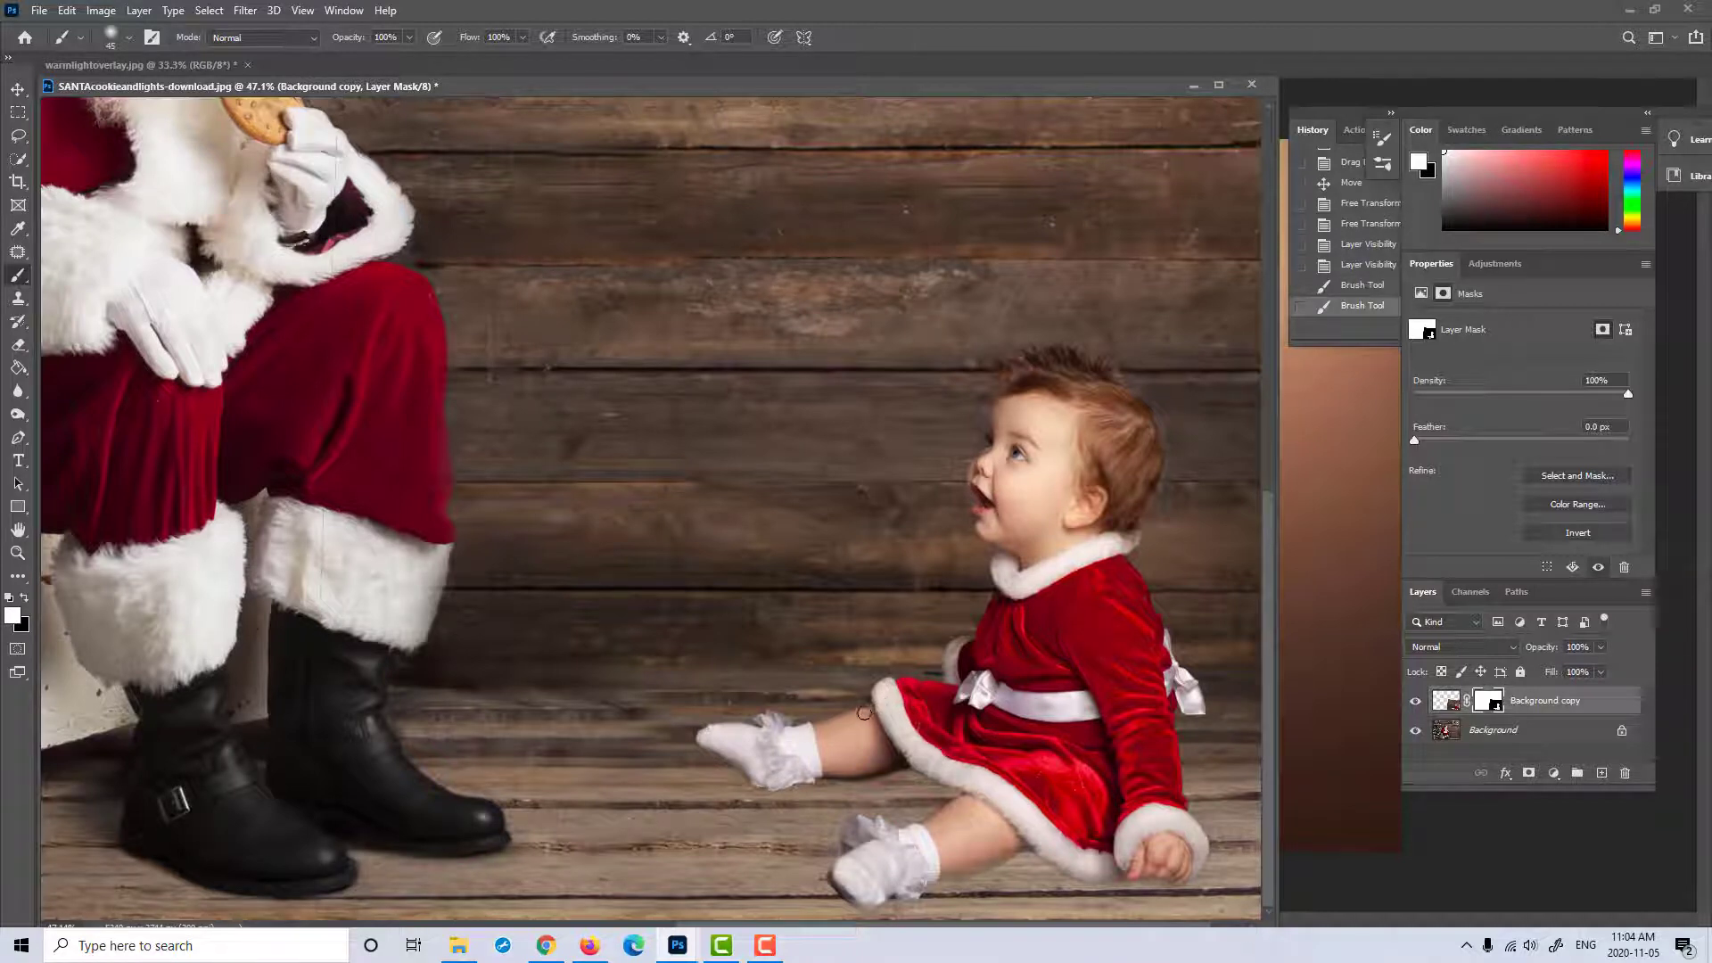
{"action": "left_click", "coordinate": [887, 690]}
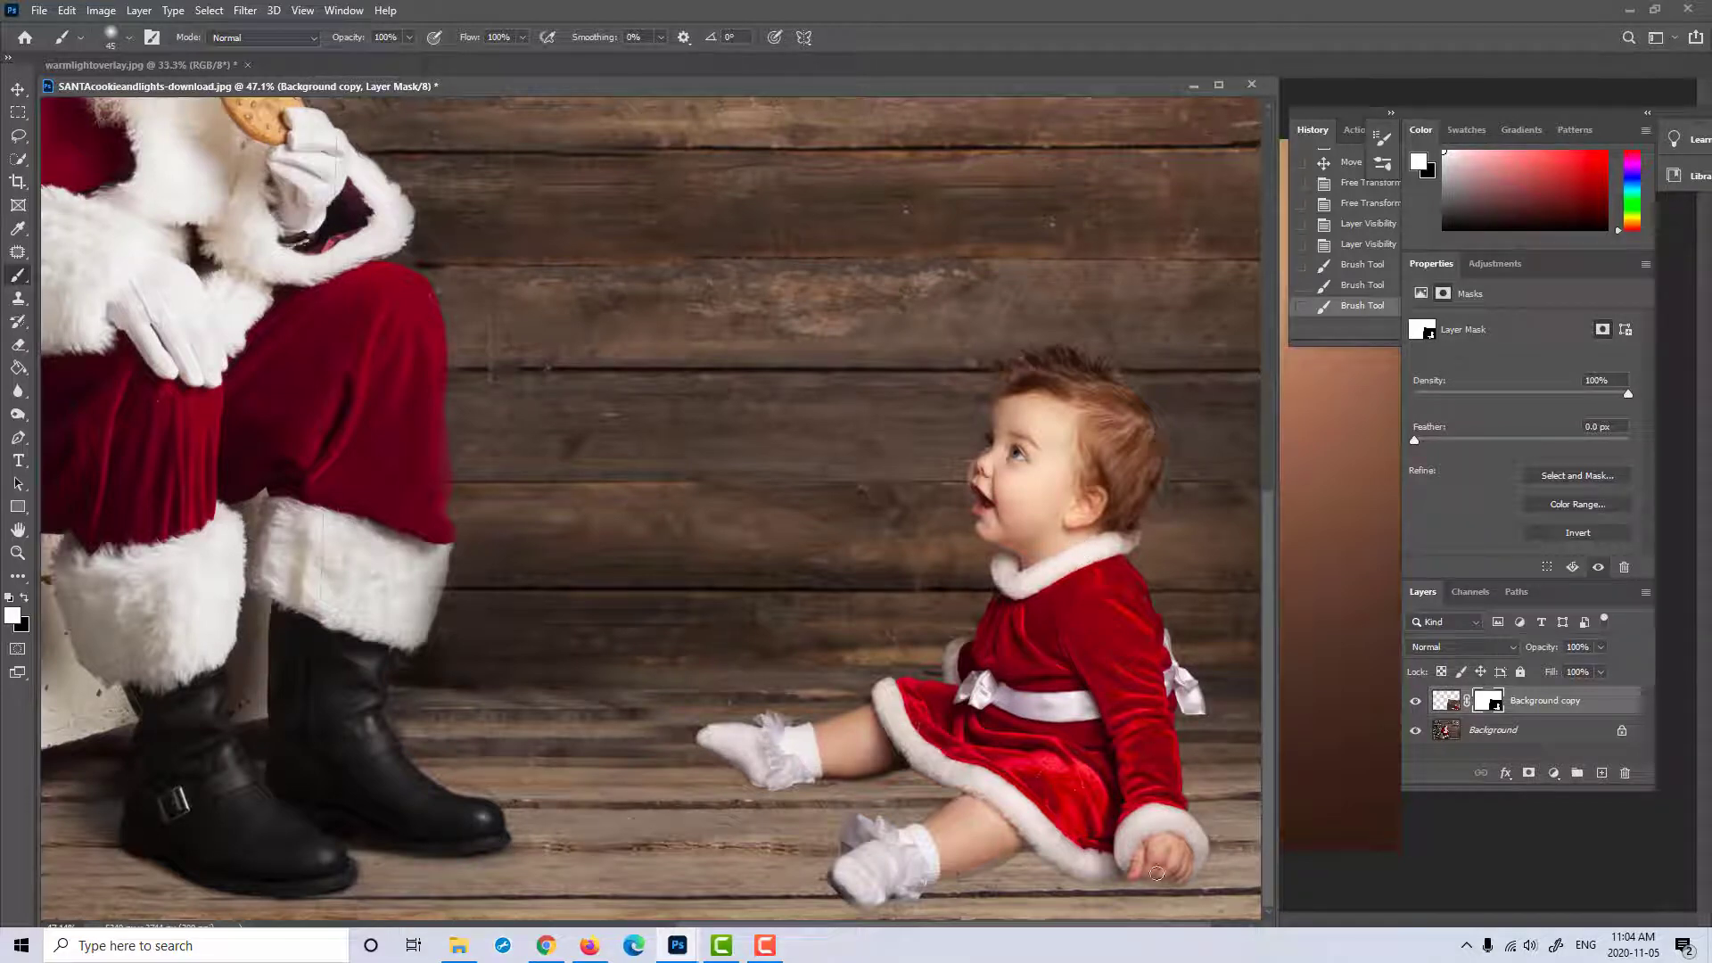
Step: Enlarge the brush to 80 px and paint white on the mask over the baby's front leg and skirt
{"action": "key", "text": "bracketright"}
{"action": "key", "text": "bracketright"}
{"action": "key", "text": "bracketright"}
{"action": "key", "text": "bracketright"}
{"action": "mouse_move", "coordinate": [997, 852]}
{"action": "left_mouse_down"}
{"action": "mouse_move", "coordinate": [861, 897]}
{"action": "mouse_move", "coordinate": [839, 878]}
{"action": "mouse_move", "coordinate": [854, 828]}
{"action": "mouse_move", "coordinate": [916, 844]}
{"action": "mouse_move", "coordinate": [949, 832]}
{"action": "mouse_move", "coordinate": [899, 849]}
{"action": "mouse_move", "coordinate": [979, 802]}
{"action": "mouse_move", "coordinate": [940, 829]}
{"action": "mouse_move", "coordinate": [972, 788]}
{"action": "mouse_move", "coordinate": [901, 749]}
{"action": "mouse_move", "coordinate": [1003, 794]}
{"action": "mouse_move", "coordinate": [899, 738]}
{"action": "left_mouse_up"}
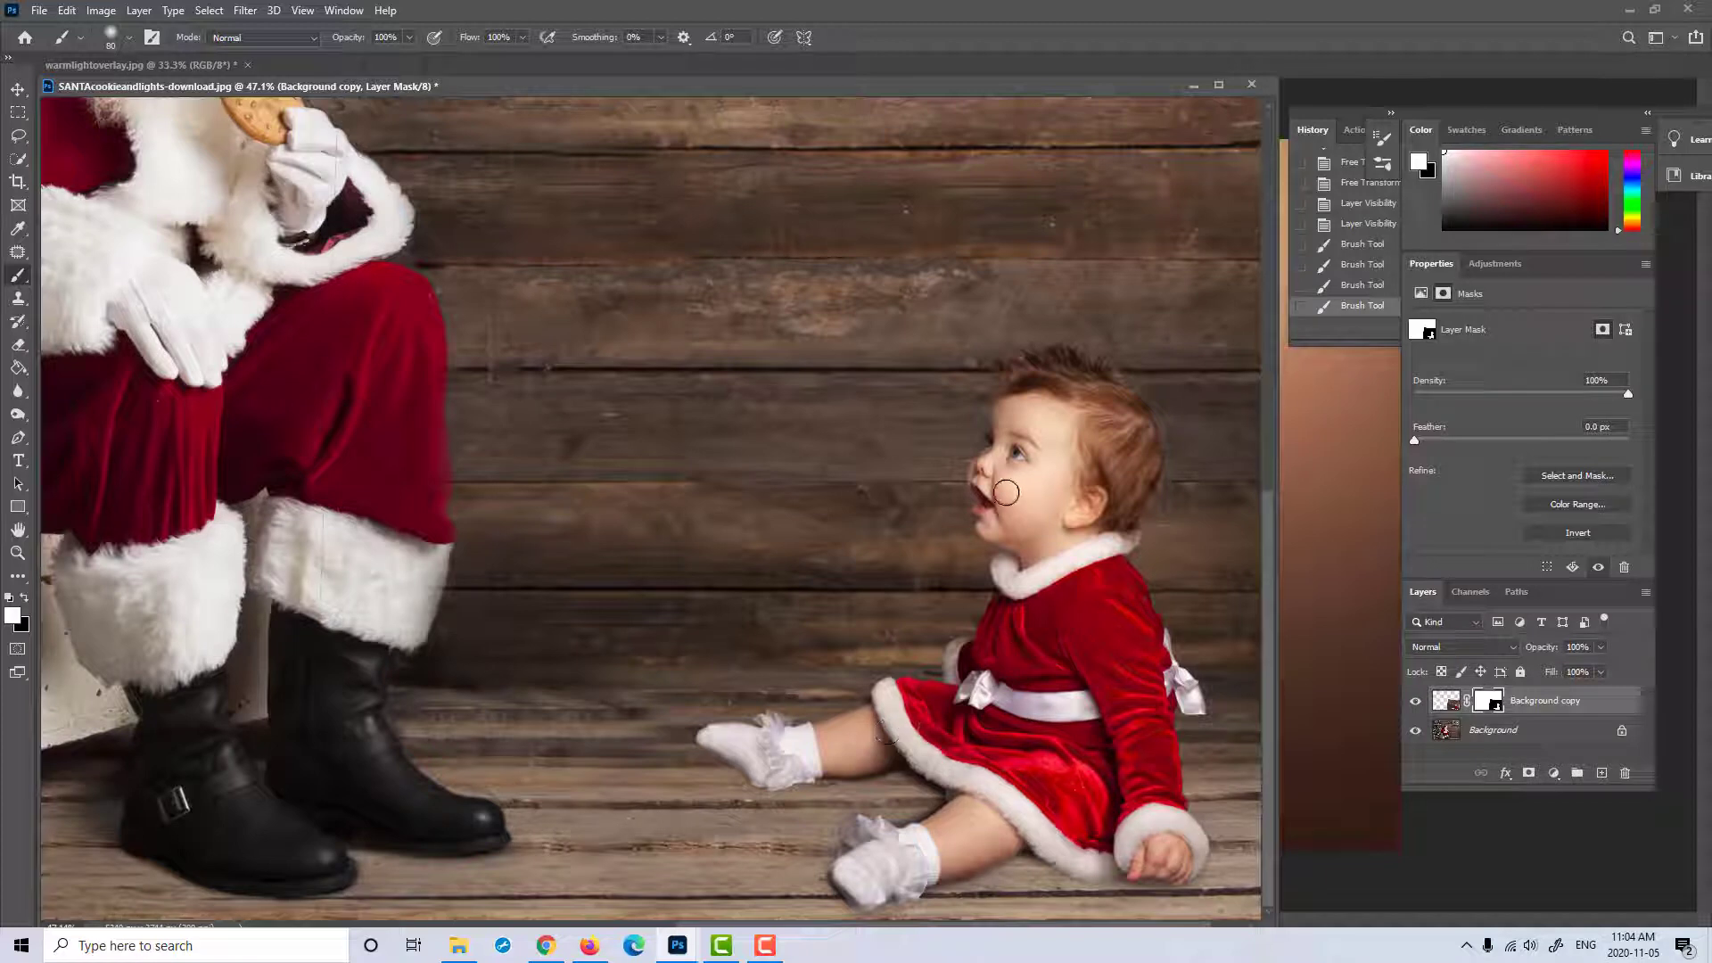
Step: Reduce the brush to 45 px and paint white on the mask over the baby's hair, far sleeve cuff and collar area
{"action": "key", "text": "bracketleft"}
{"action": "key", "text": "bracketleft"}
{"action": "key", "text": "bracketleft"}
{"action": "key", "text": "bracketleft"}
{"action": "left_click_drag", "start_coordinate": [1007, 387], "coordinate": [1099, 387]}
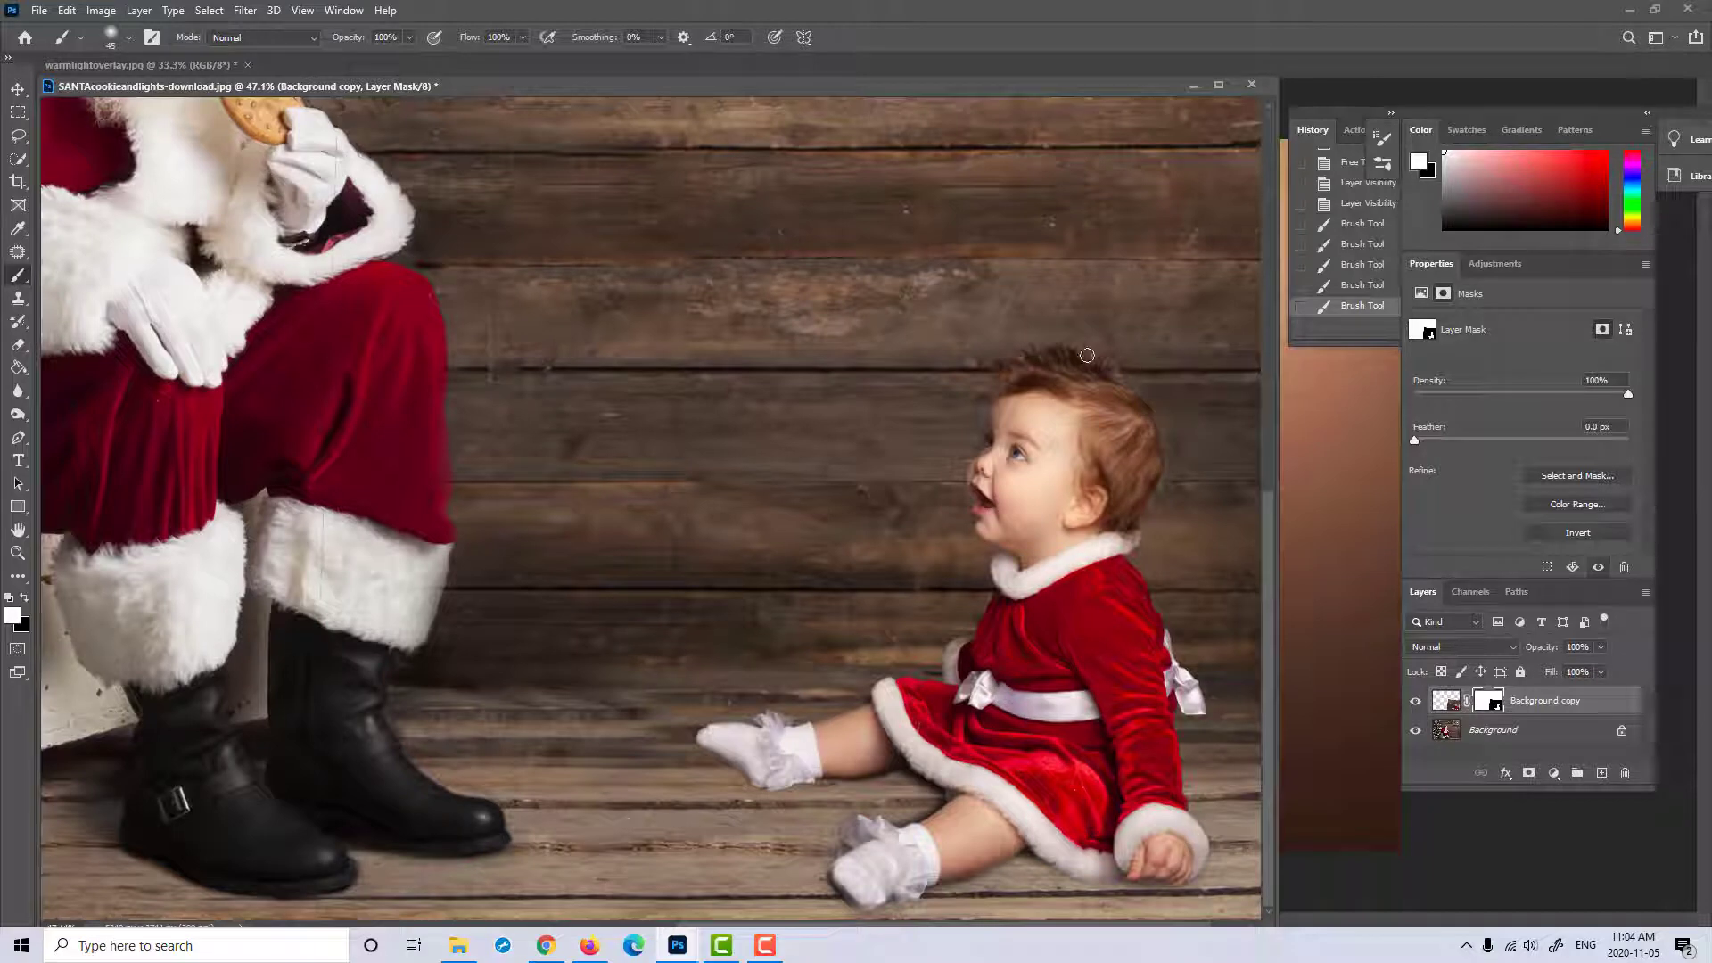
{"action": "left_click", "coordinate": [959, 644]}
{"action": "left_click", "coordinate": [1132, 596]}
Step: Paint black on the mask down the back of the baby's head to the collar, and return the foreground colour to white
{"action": "key", "text": "x"}
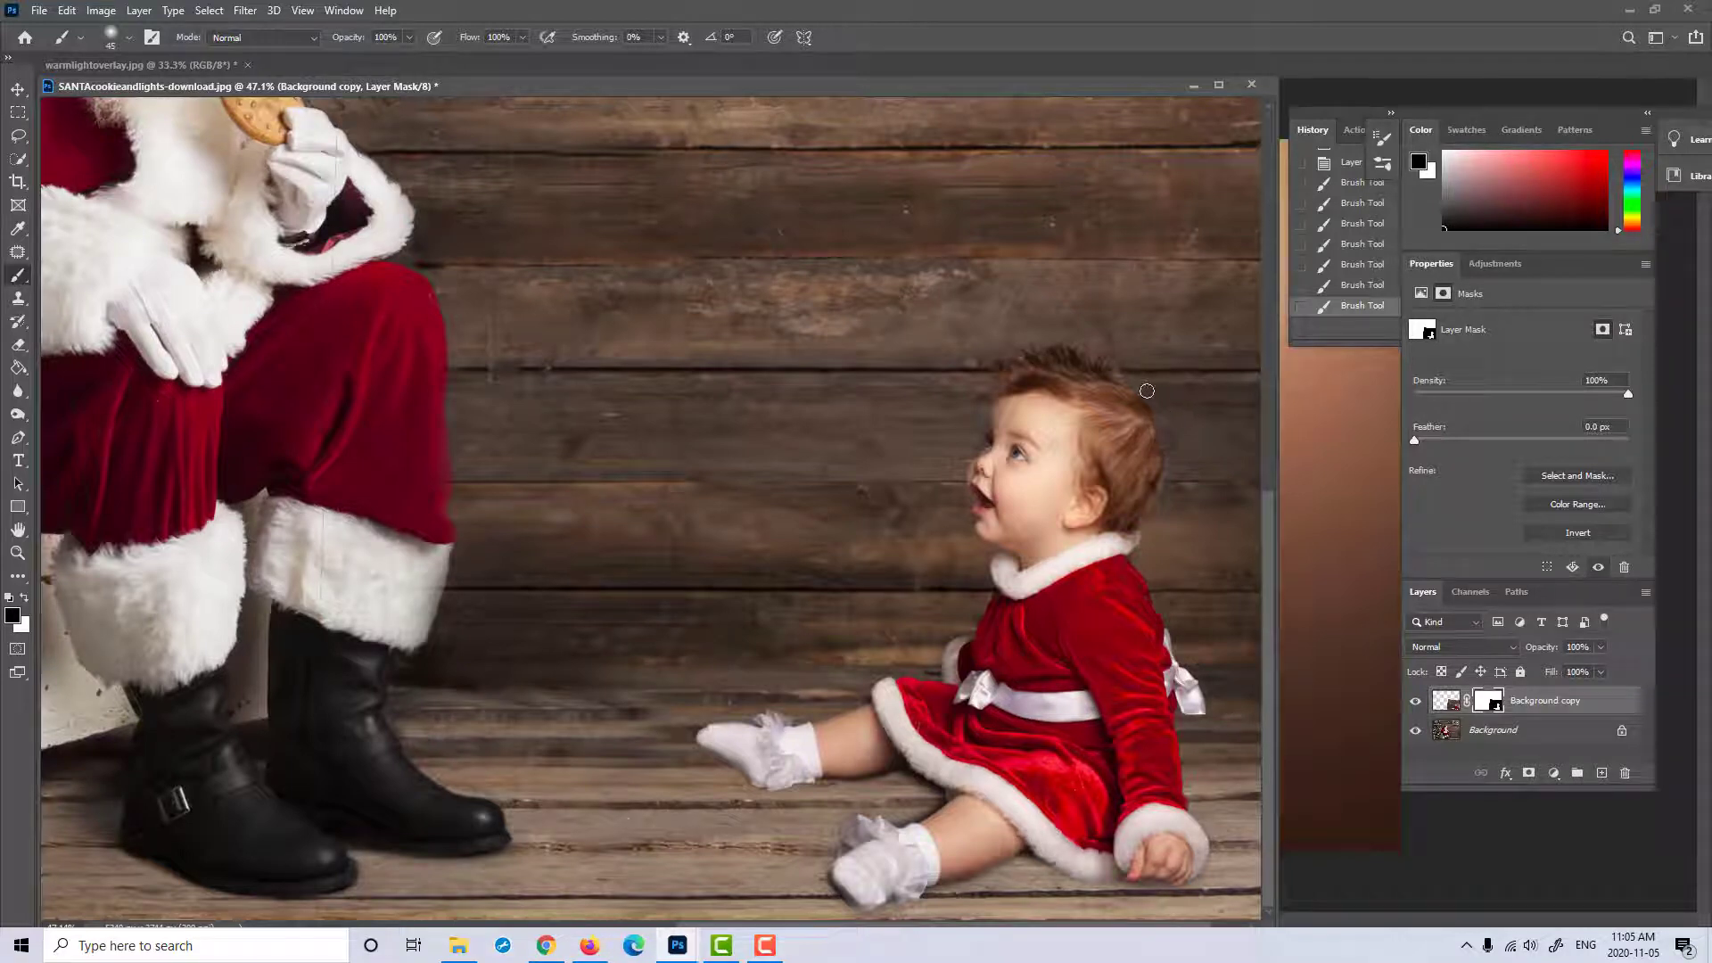
{"action": "mouse_move", "coordinate": [1145, 375]}
{"action": "left_mouse_down"}
{"action": "mouse_move", "coordinate": [1176, 429]}
{"action": "mouse_move", "coordinate": [1180, 516]}
{"action": "mouse_move", "coordinate": [1146, 566]}
{"action": "left_mouse_up"}
{"action": "key", "text": "x"}
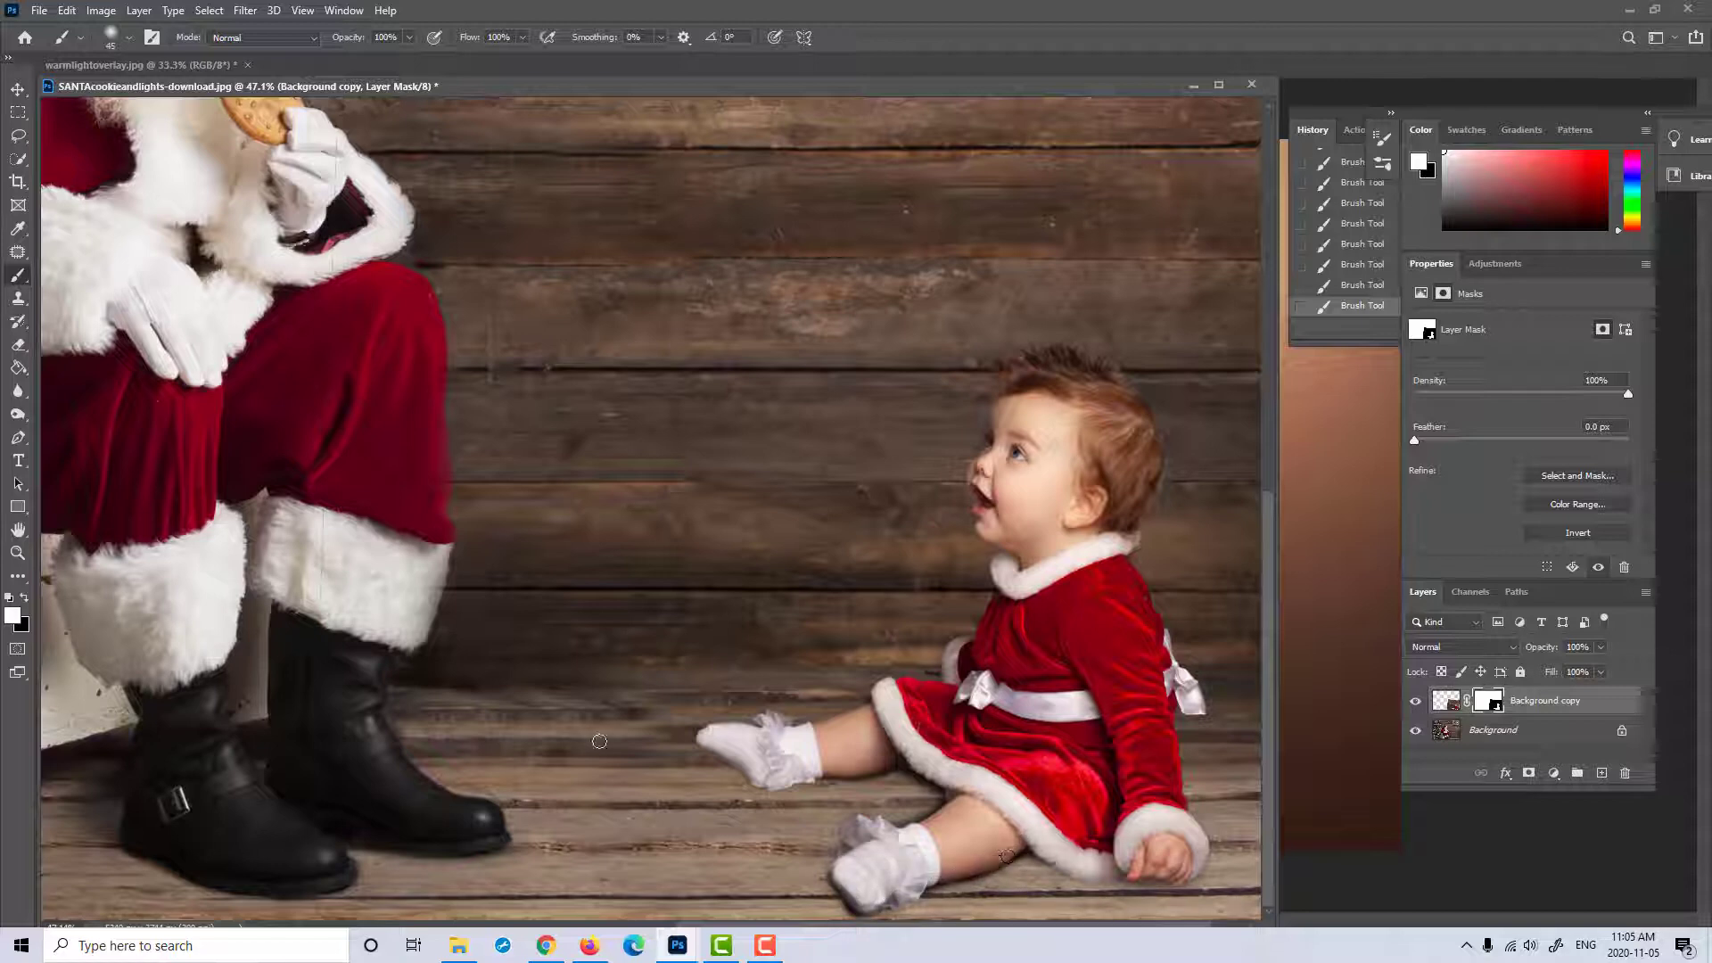
Step: Duplicate the Background layer and add a black layer mask to the copy
{"action": "left_click", "coordinate": [17, 553]}
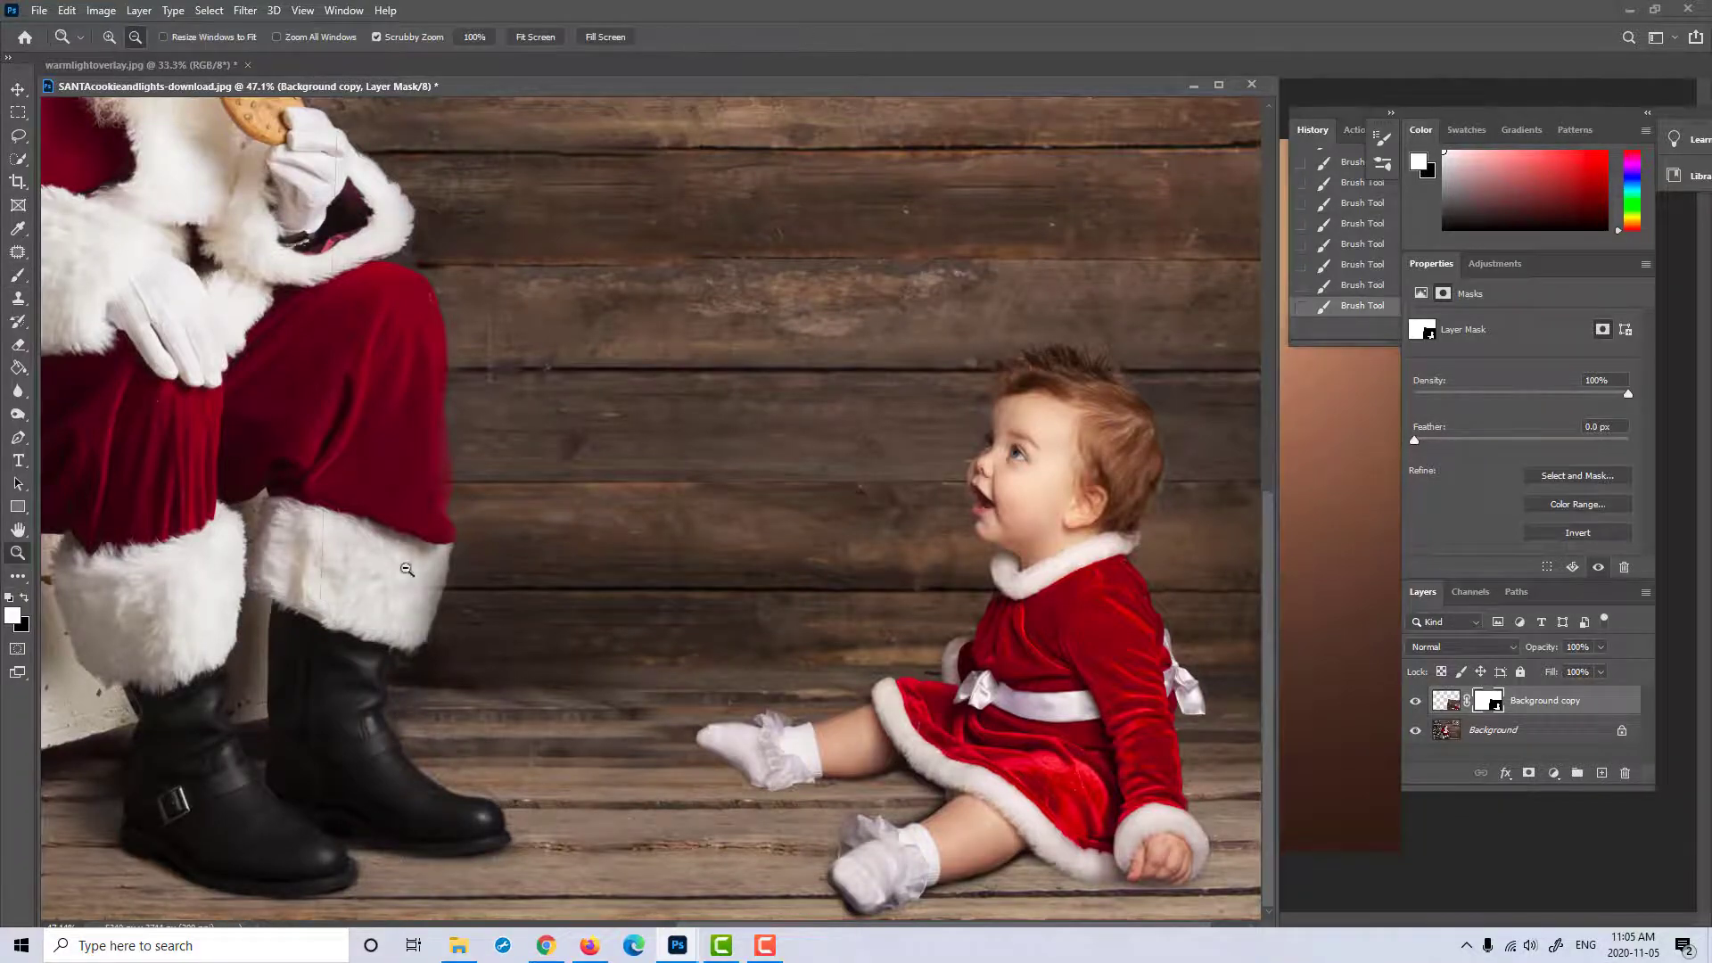
{"action": "left_click_drag", "start_coordinate": [746, 603], "coordinate": [688, 619]}
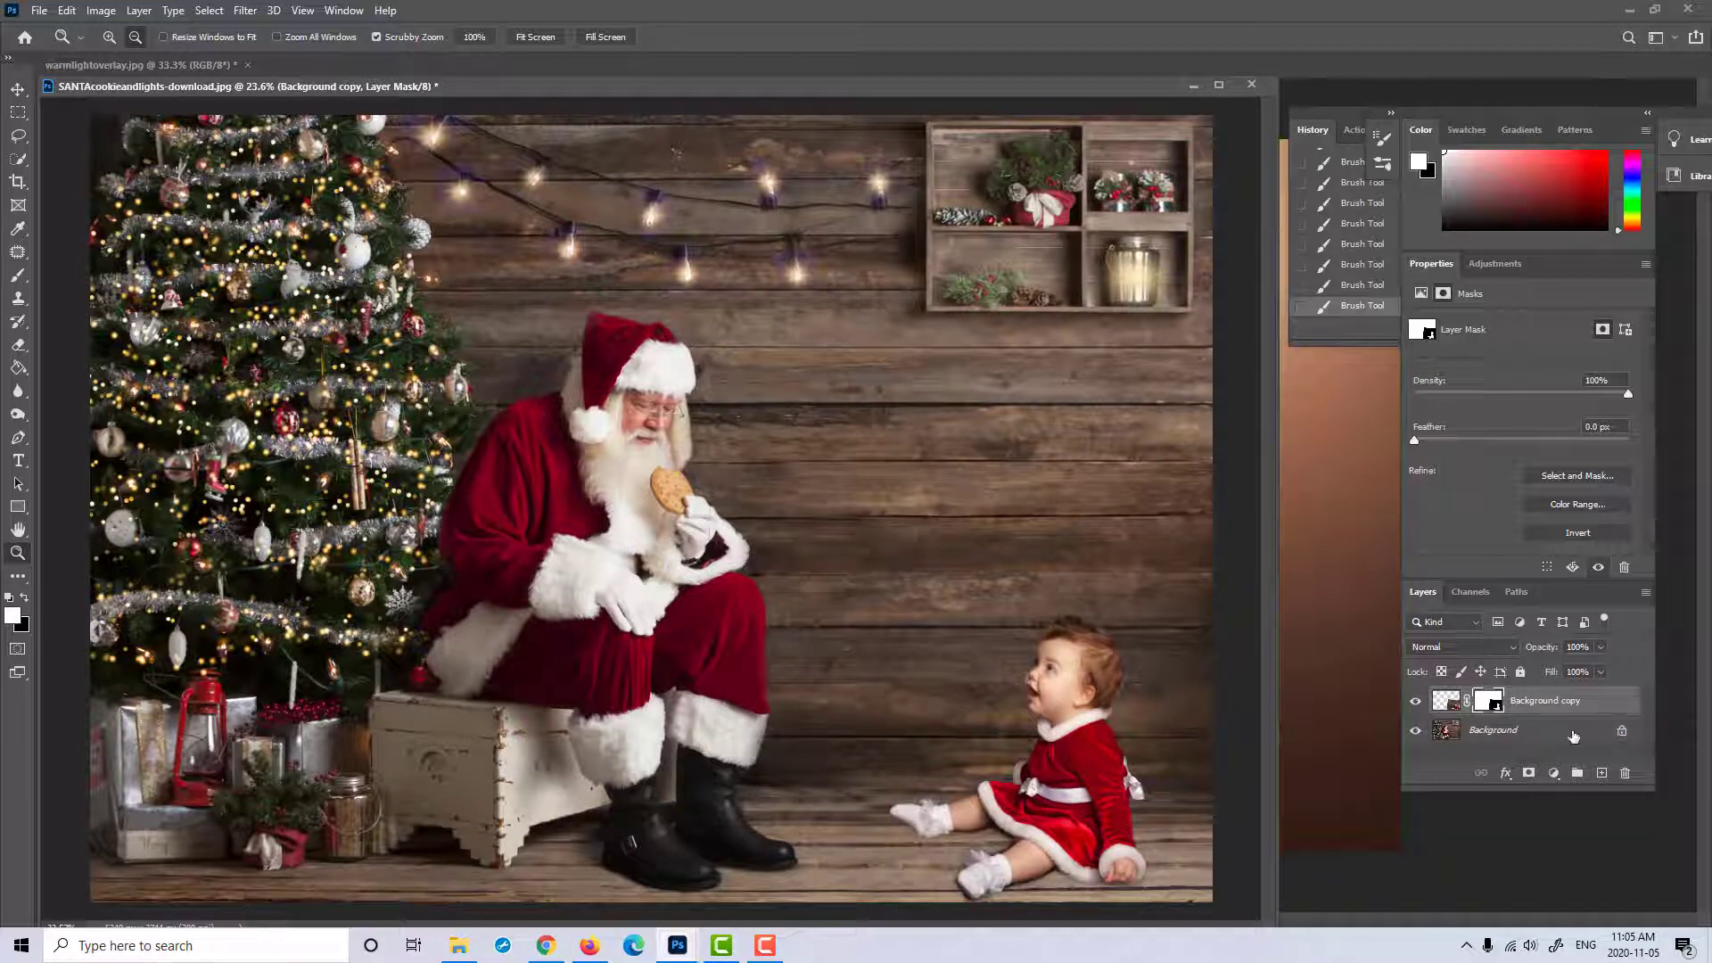
{"action": "left_click", "coordinate": [1575, 734]}
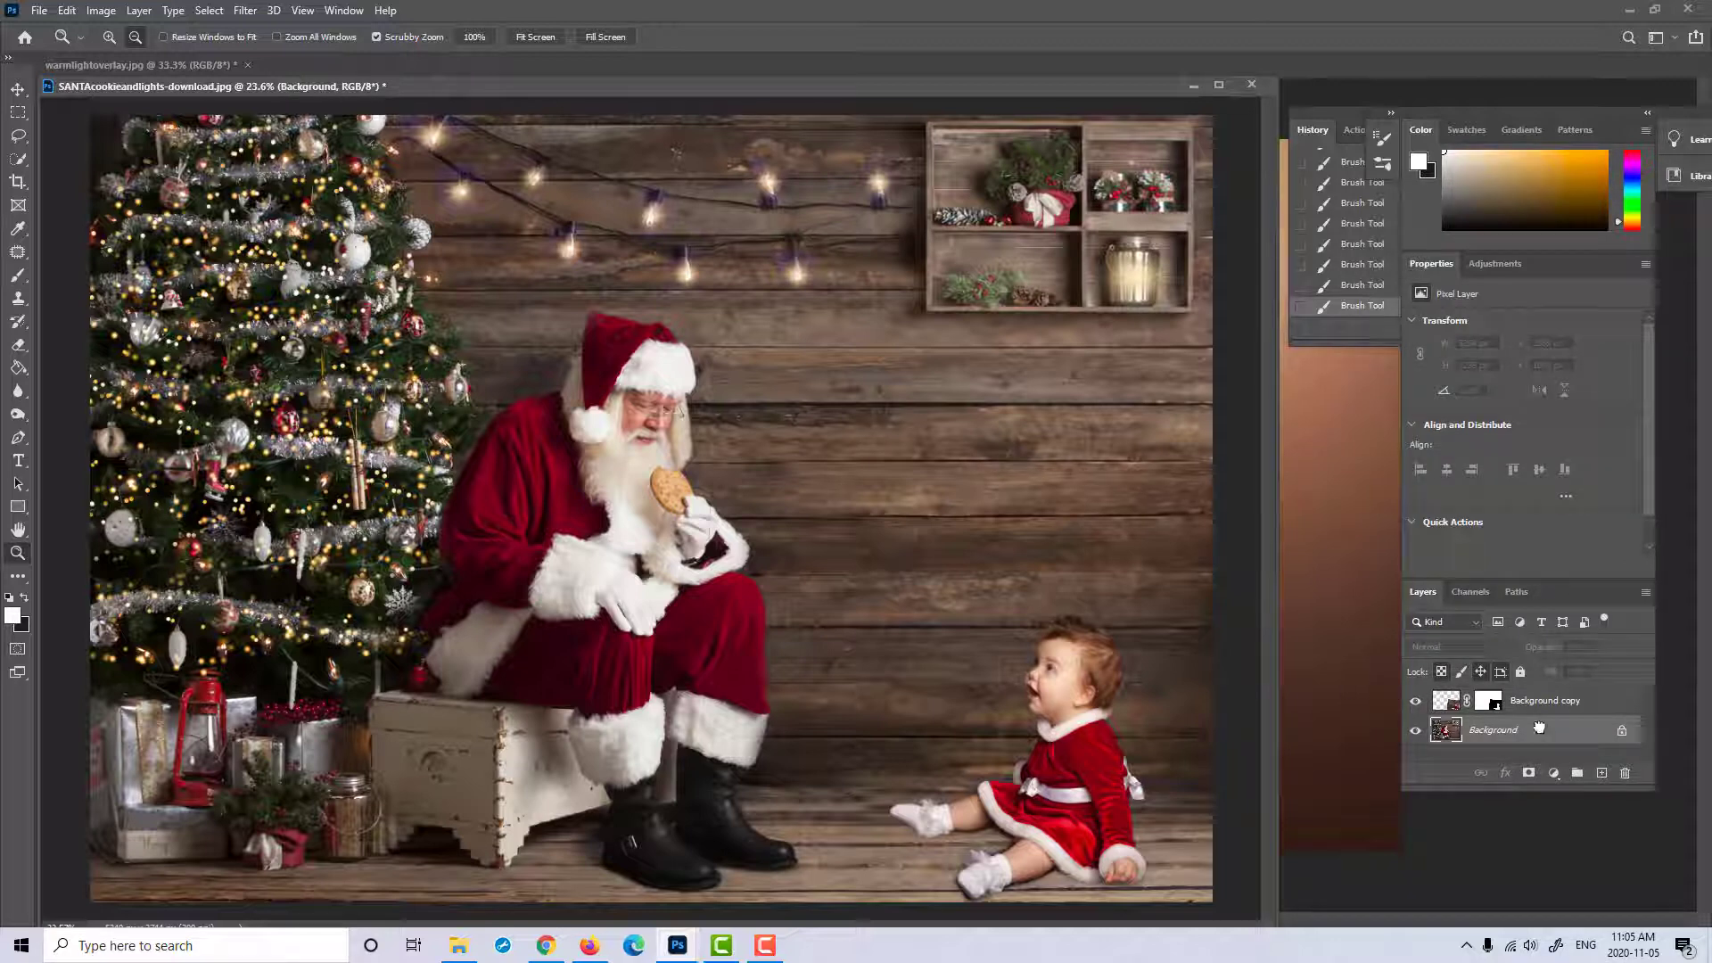
{"action": "left_click_drag", "start_coordinate": [1539, 729], "coordinate": [1599, 772]}
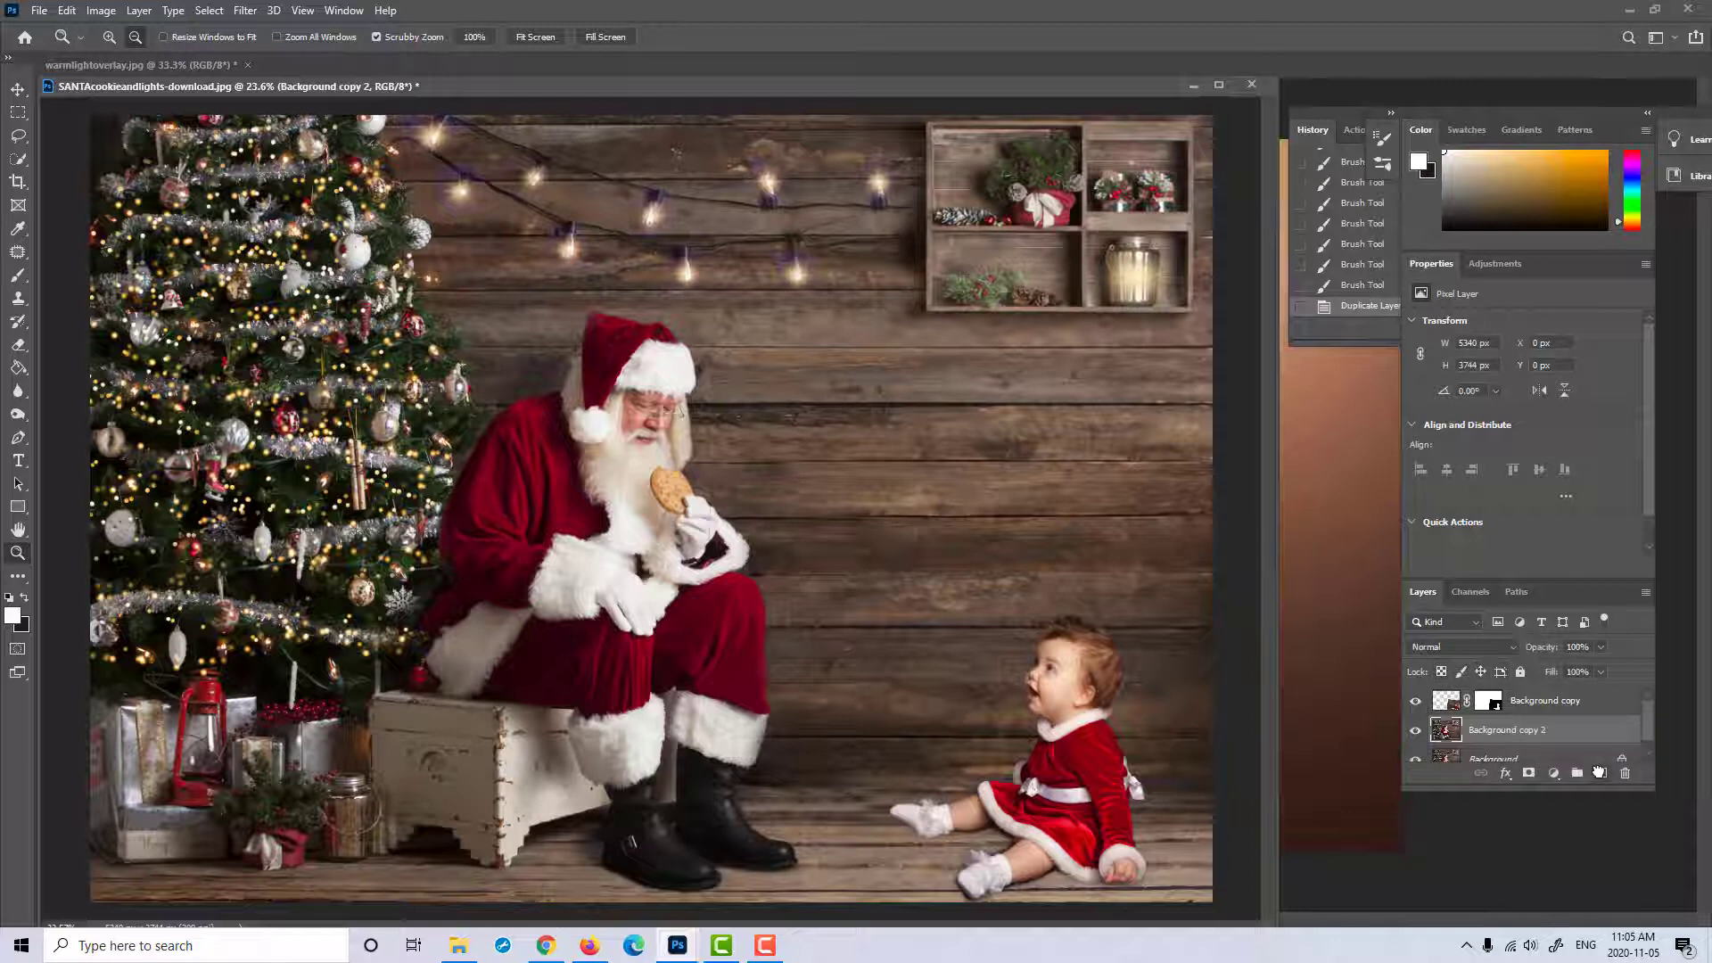
{"action": "left_click", "coordinate": [1532, 774], "text": "alt"}
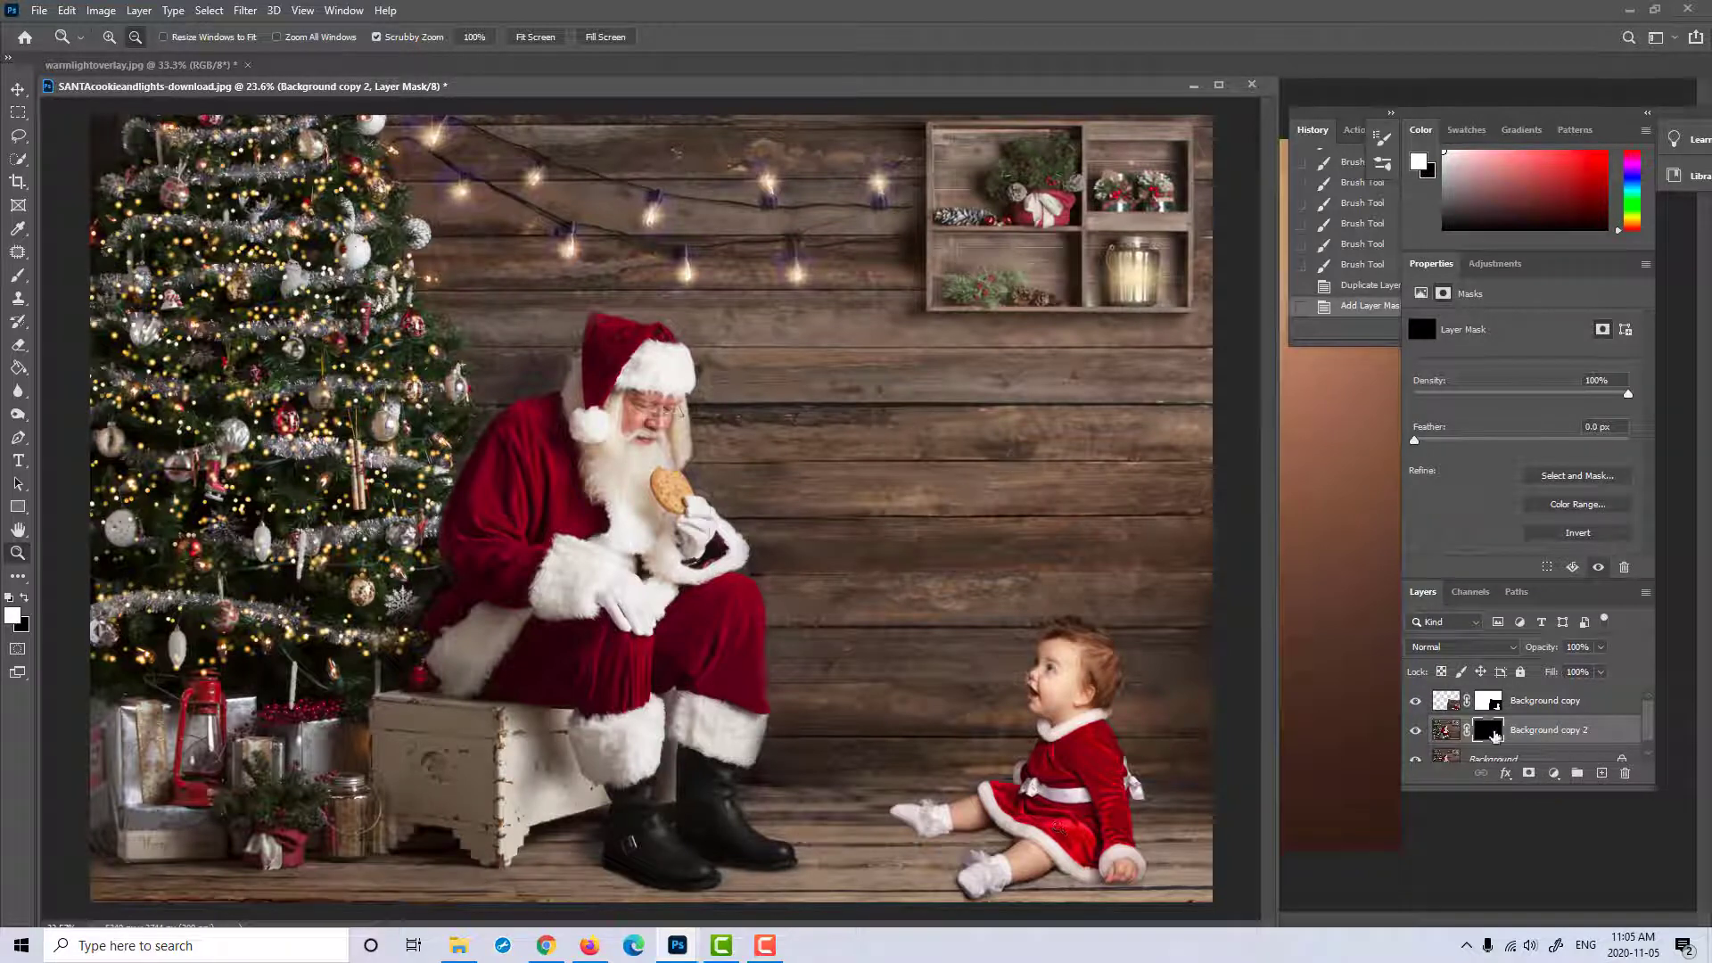
Step: Set the blend mode of the Background copy 2 layer to Multiply
{"action": "left_click", "coordinate": [1471, 647]}
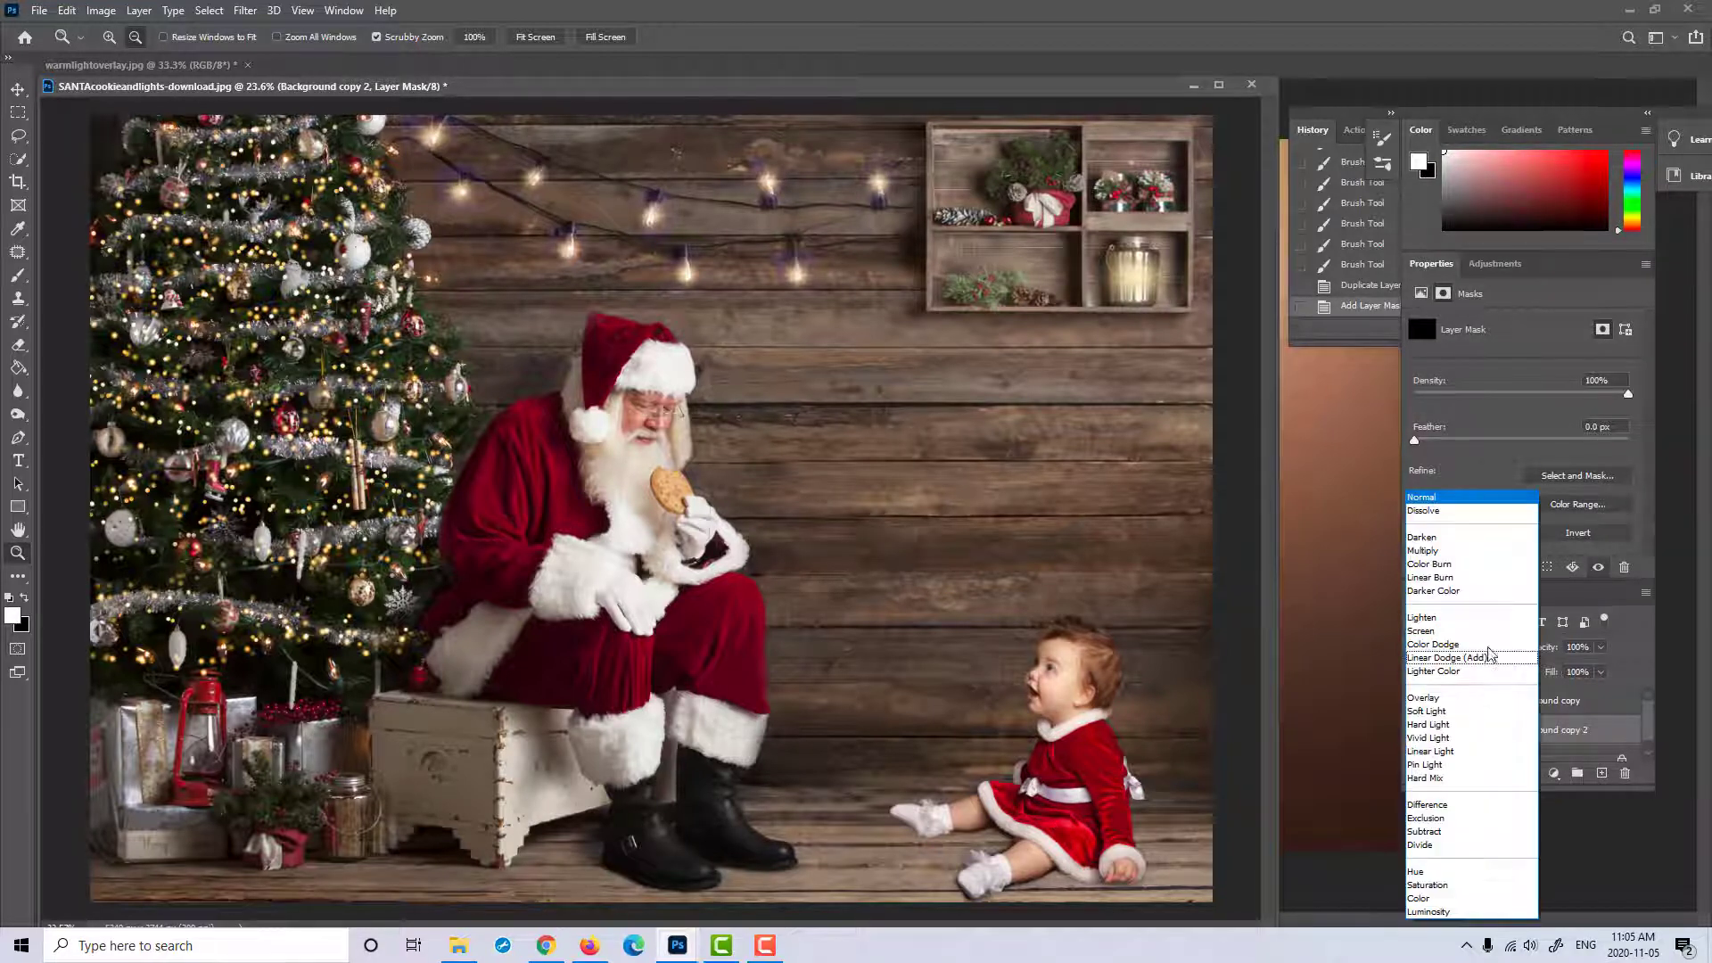
{"action": "left_click", "coordinate": [1444, 552]}
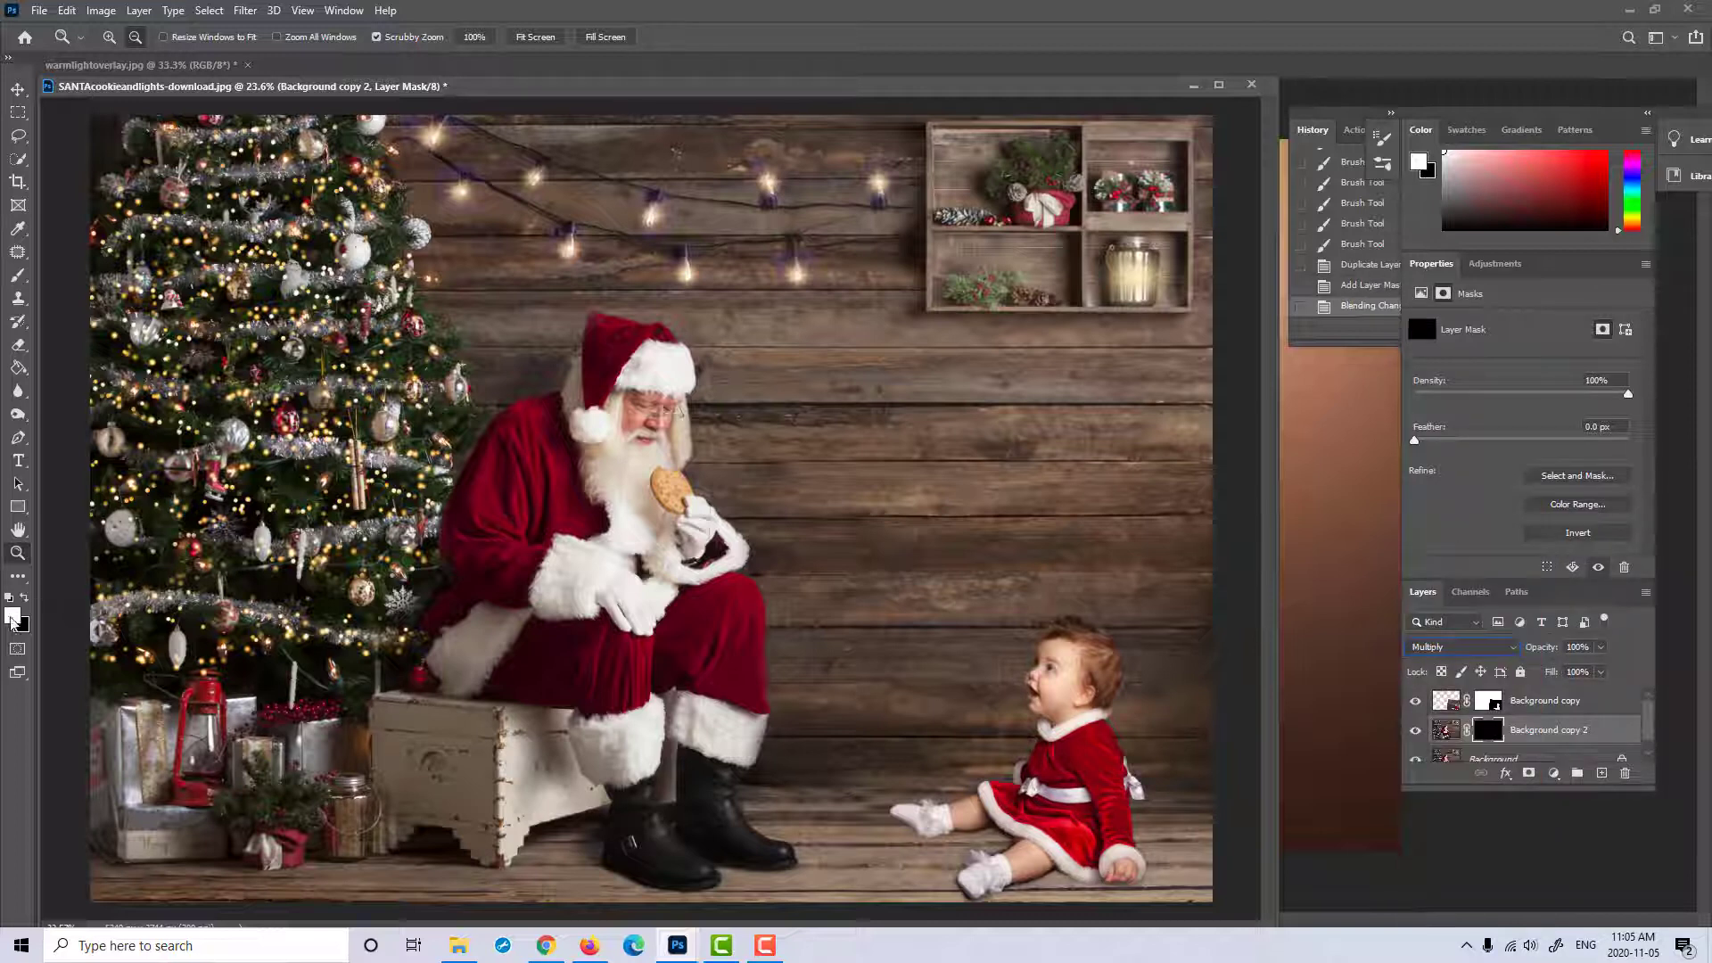
Step: Configure the Brush tool with a 900 px size, 40% opacity and 40% flow
{"action": "left_click", "coordinate": [18, 275]}
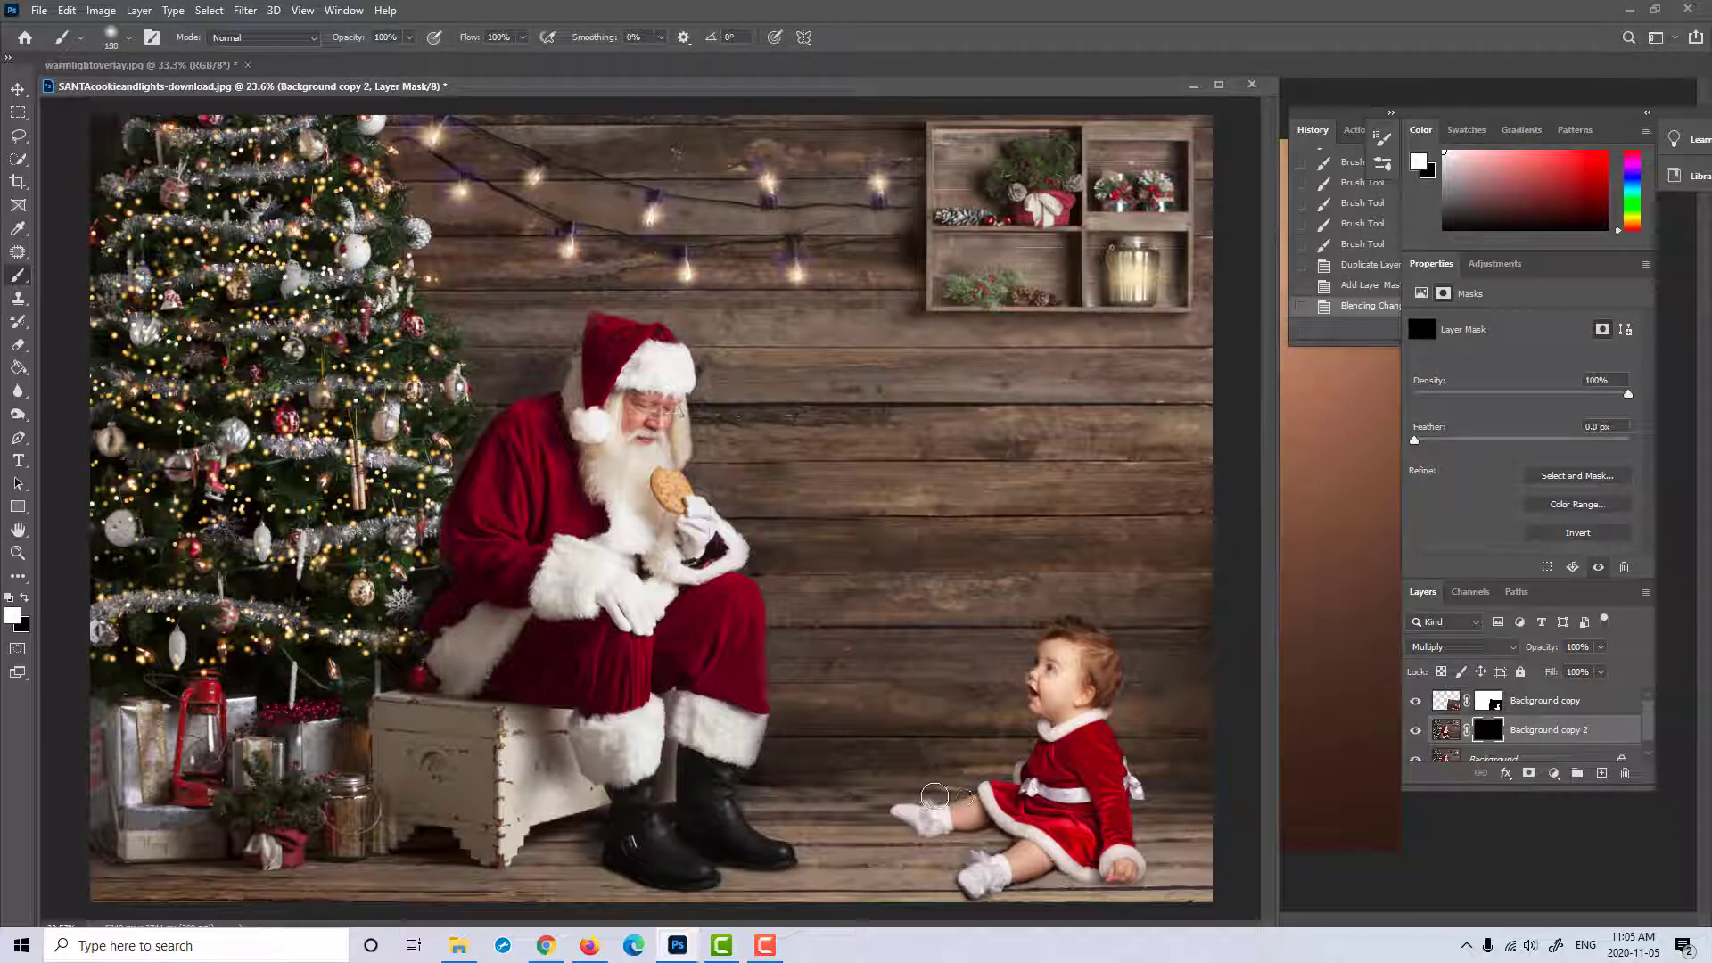
{"action": "key", "text": "bracketright"}
{"action": "key", "text": "bracketright"}
{"action": "key", "text": "bracketright"}
{"action": "key", "text": "bracketright"}
{"action": "key", "text": "bracketright"}
{"action": "key", "text": "bracketright"}
{"action": "key", "text": "bracketright"}
{"action": "key", "text": "bracketright"}
{"action": "key", "text": "bracketright"}
{"action": "key", "text": "bracketright"}
{"action": "key", "text": "bracketright"}
{"action": "key", "text": "bracketright"}
{"action": "key", "text": "bracketright"}
{"action": "key", "text": "bracketright"}
{"action": "key", "text": "bracketright"}
{"action": "key", "text": "bracketright"}
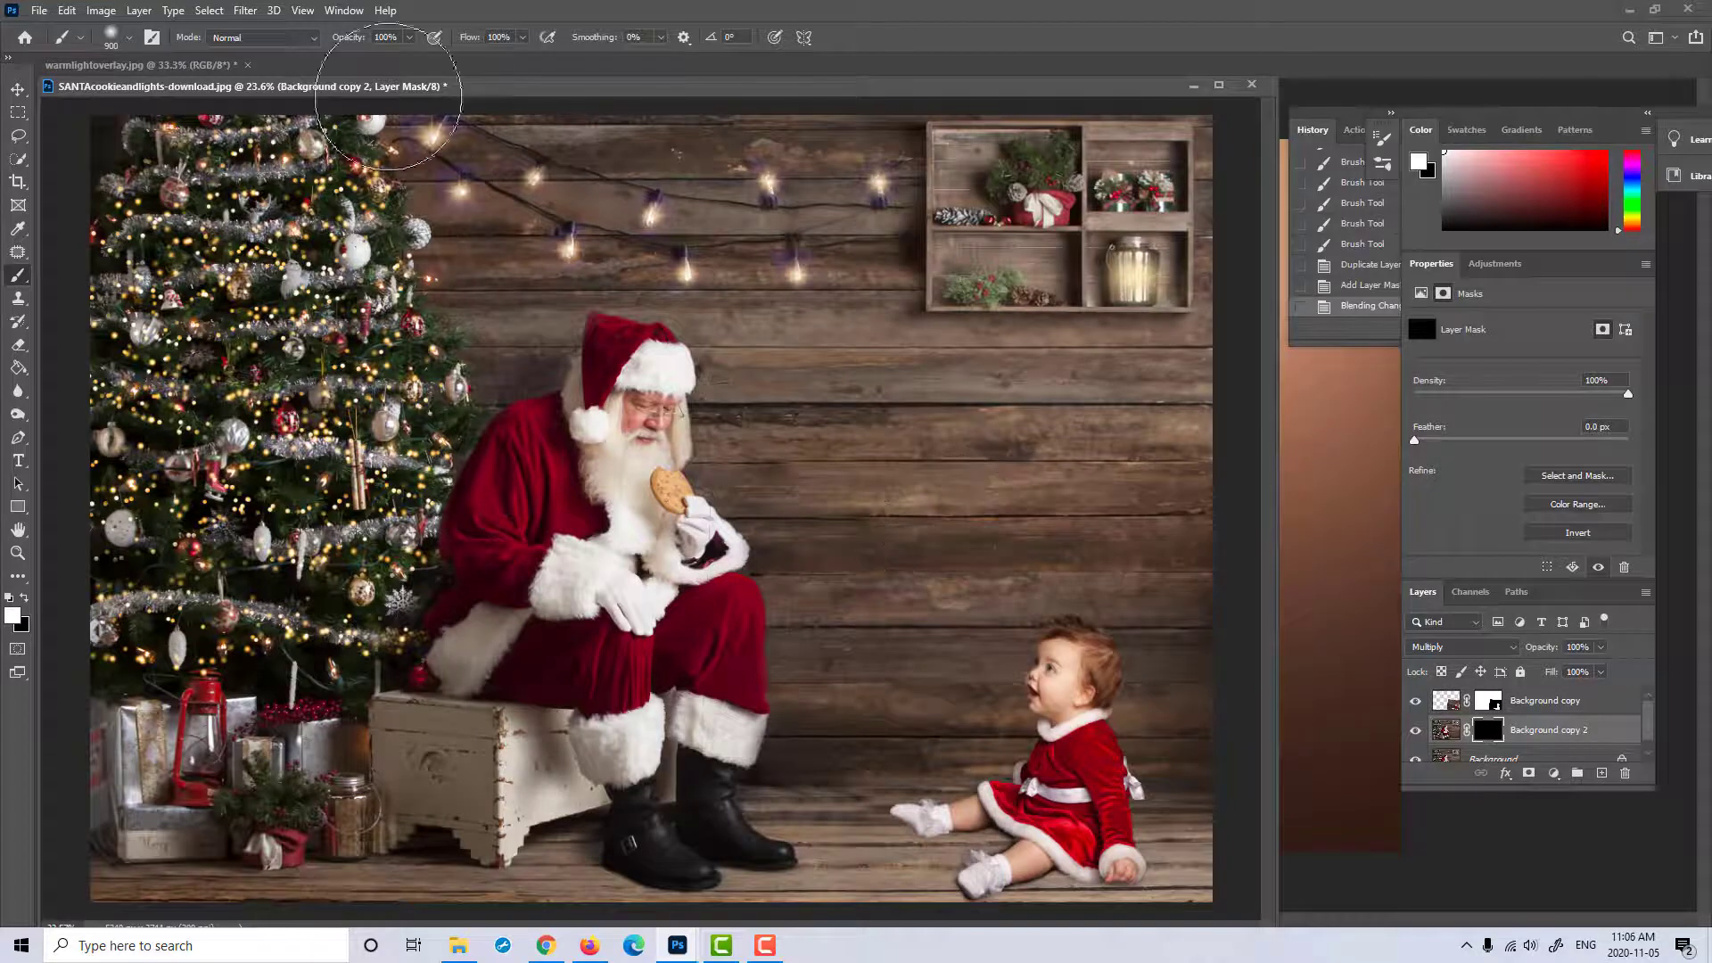
{"action": "left_click", "coordinate": [408, 38]}
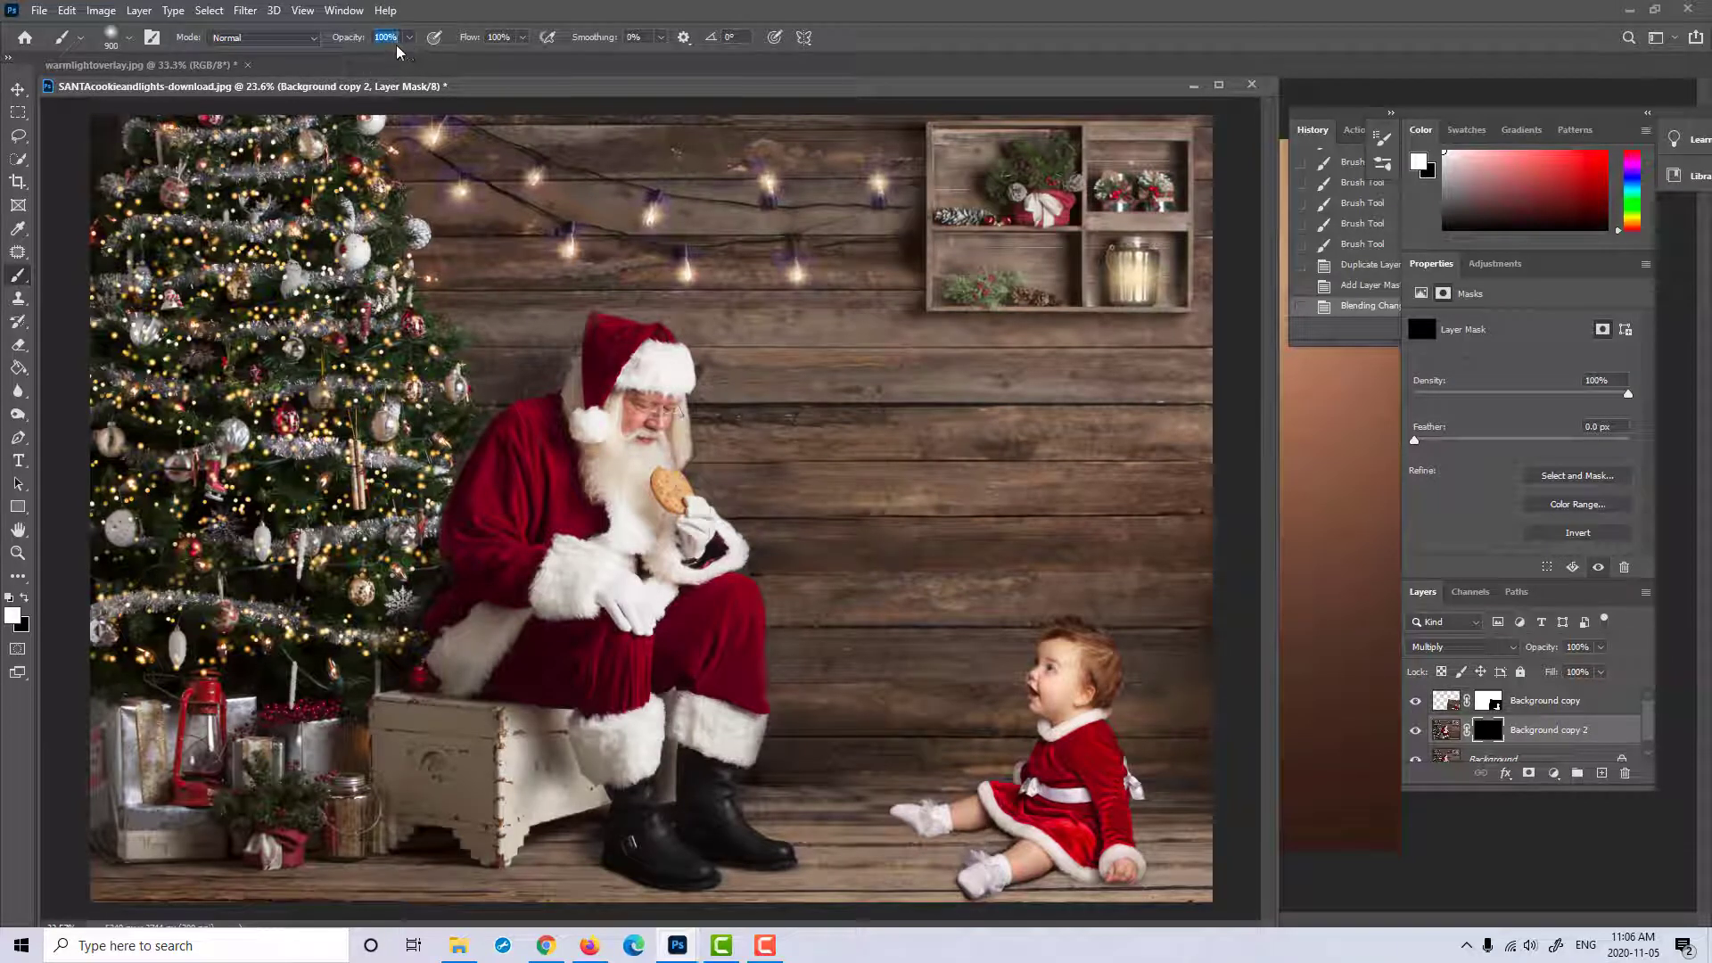
{"action": "left_click", "coordinate": [363, 58]}
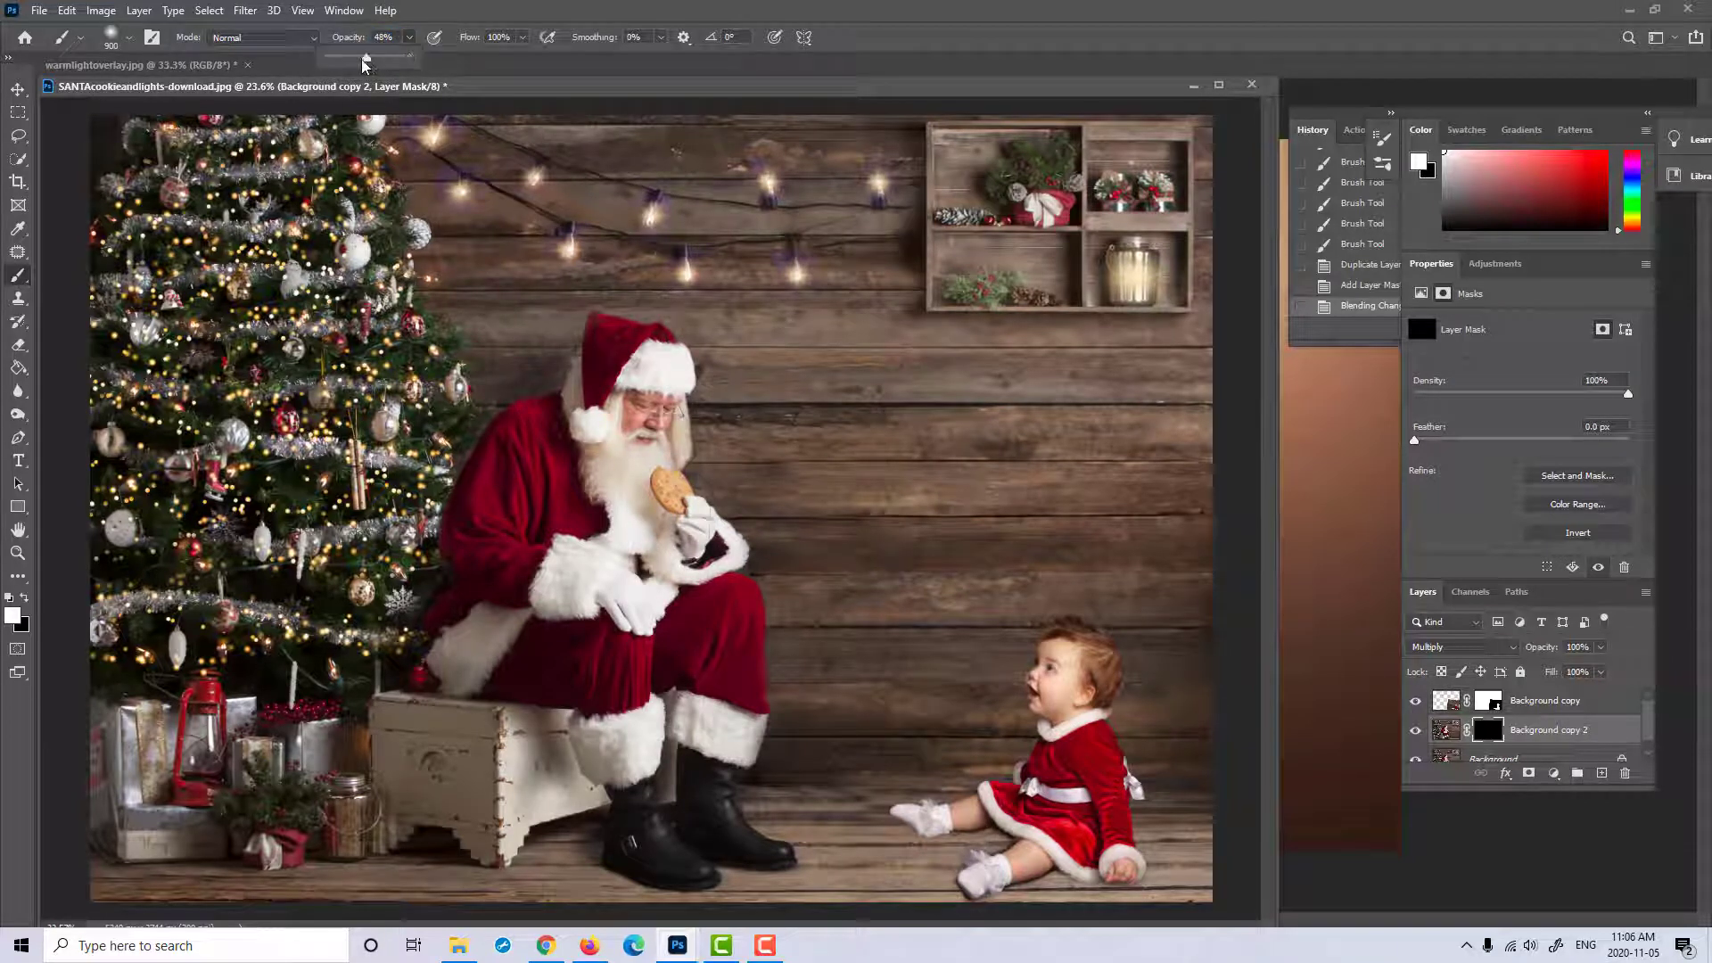
{"action": "left_click", "coordinate": [522, 38]}
{"action": "left_click", "coordinate": [468, 58]}
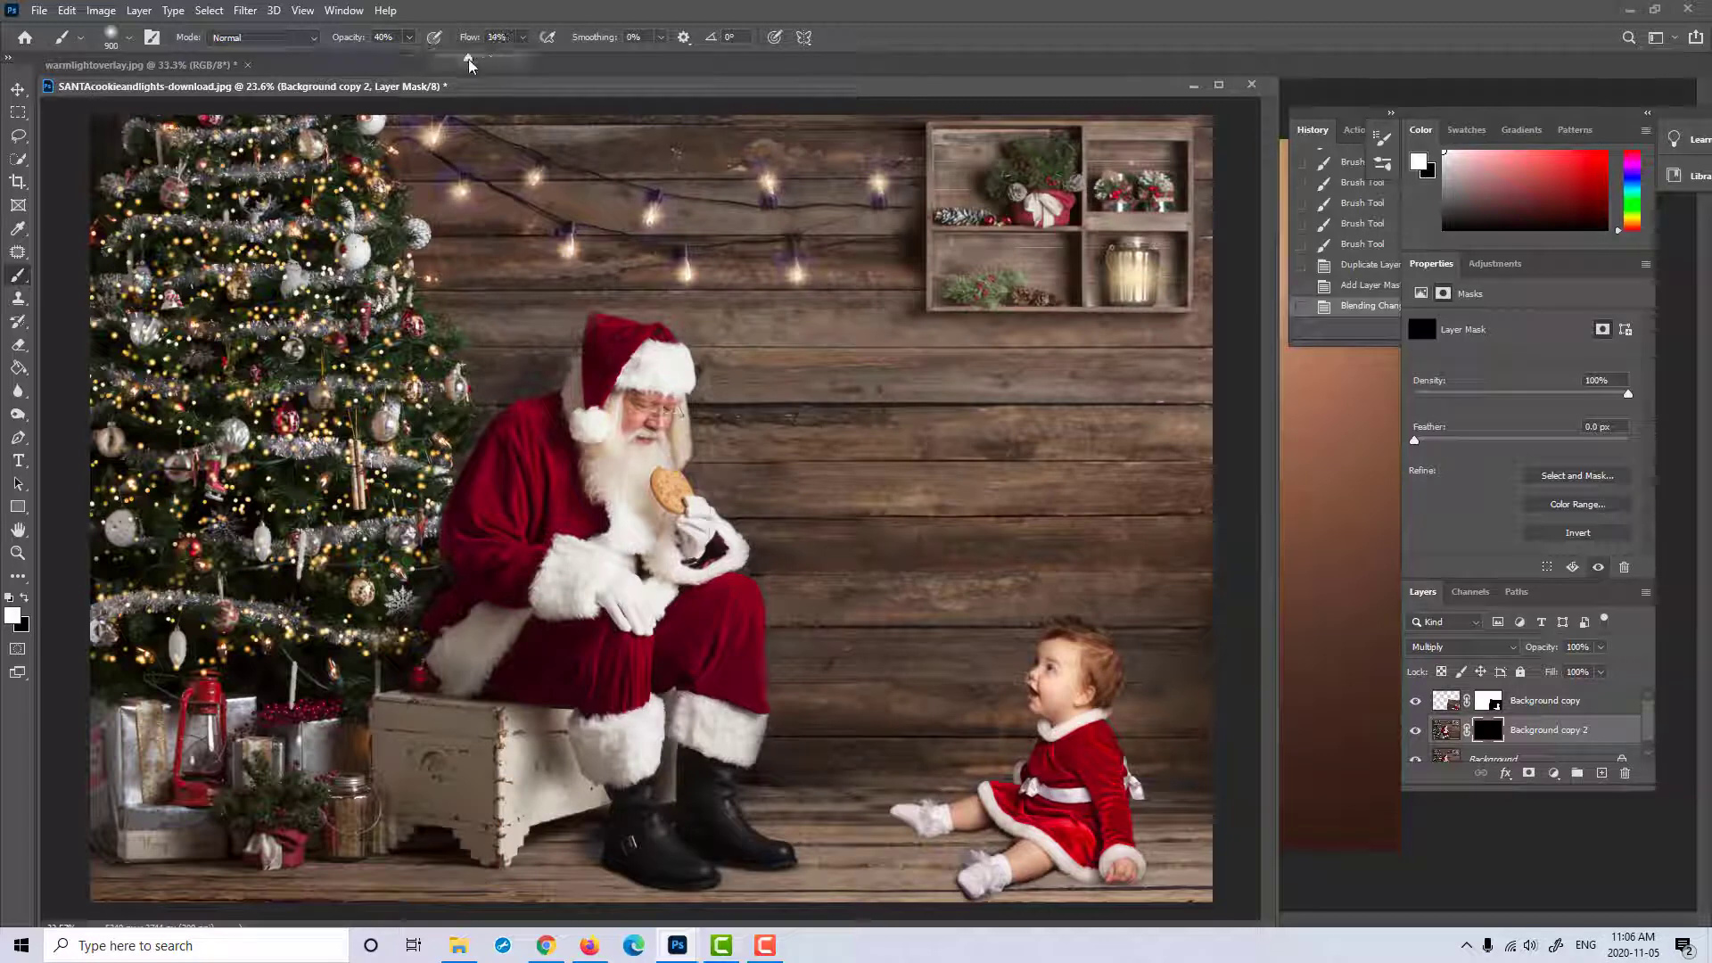
{"action": "left_click_drag", "start_coordinate": [475, 59], "coordinate": [473, 60]}
Step: Paint white on the Background copy 2 mask over the floor around the baby's feet and legs to build up a shadow
{"action": "left_click", "coordinate": [925, 845]}
{"action": "left_click_drag", "start_coordinate": [891, 844], "coordinate": [934, 831]}
{"action": "left_click", "coordinate": [947, 833]}
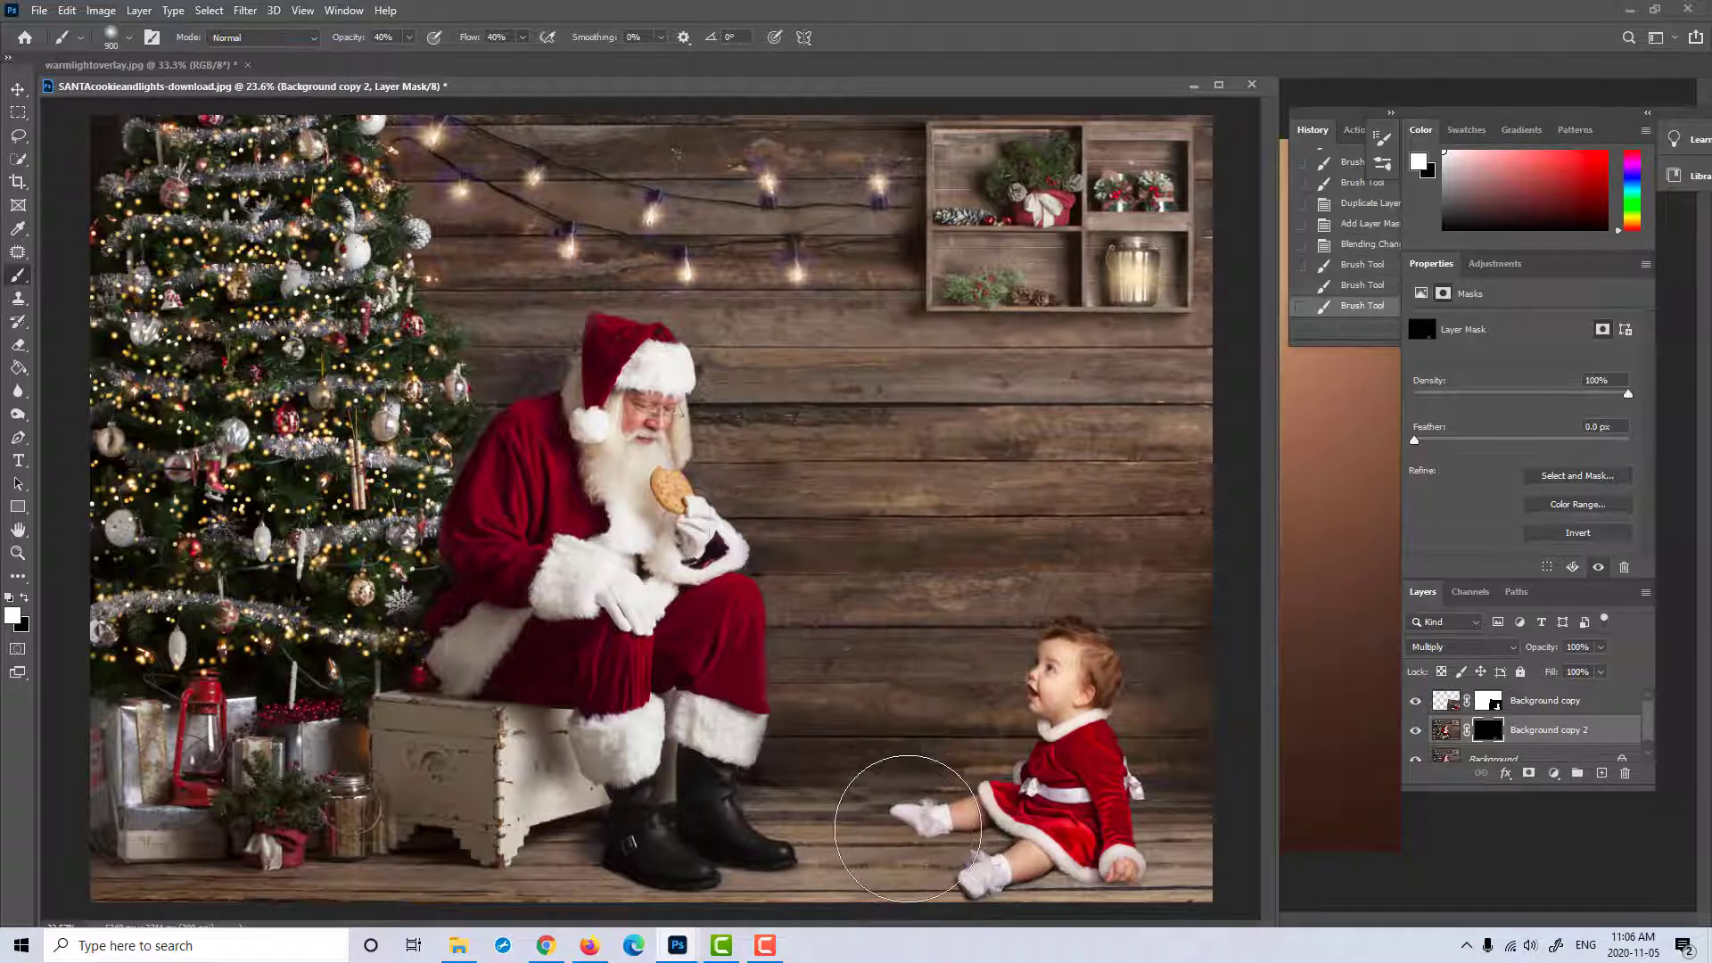
{"action": "left_click", "coordinate": [927, 827]}
{"action": "left_click", "coordinate": [890, 828]}
{"action": "left_click", "coordinate": [845, 826]}
{"action": "left_click", "coordinate": [981, 824]}
{"action": "left_click", "coordinate": [1003, 826]}
{"action": "left_click", "coordinate": [958, 858]}
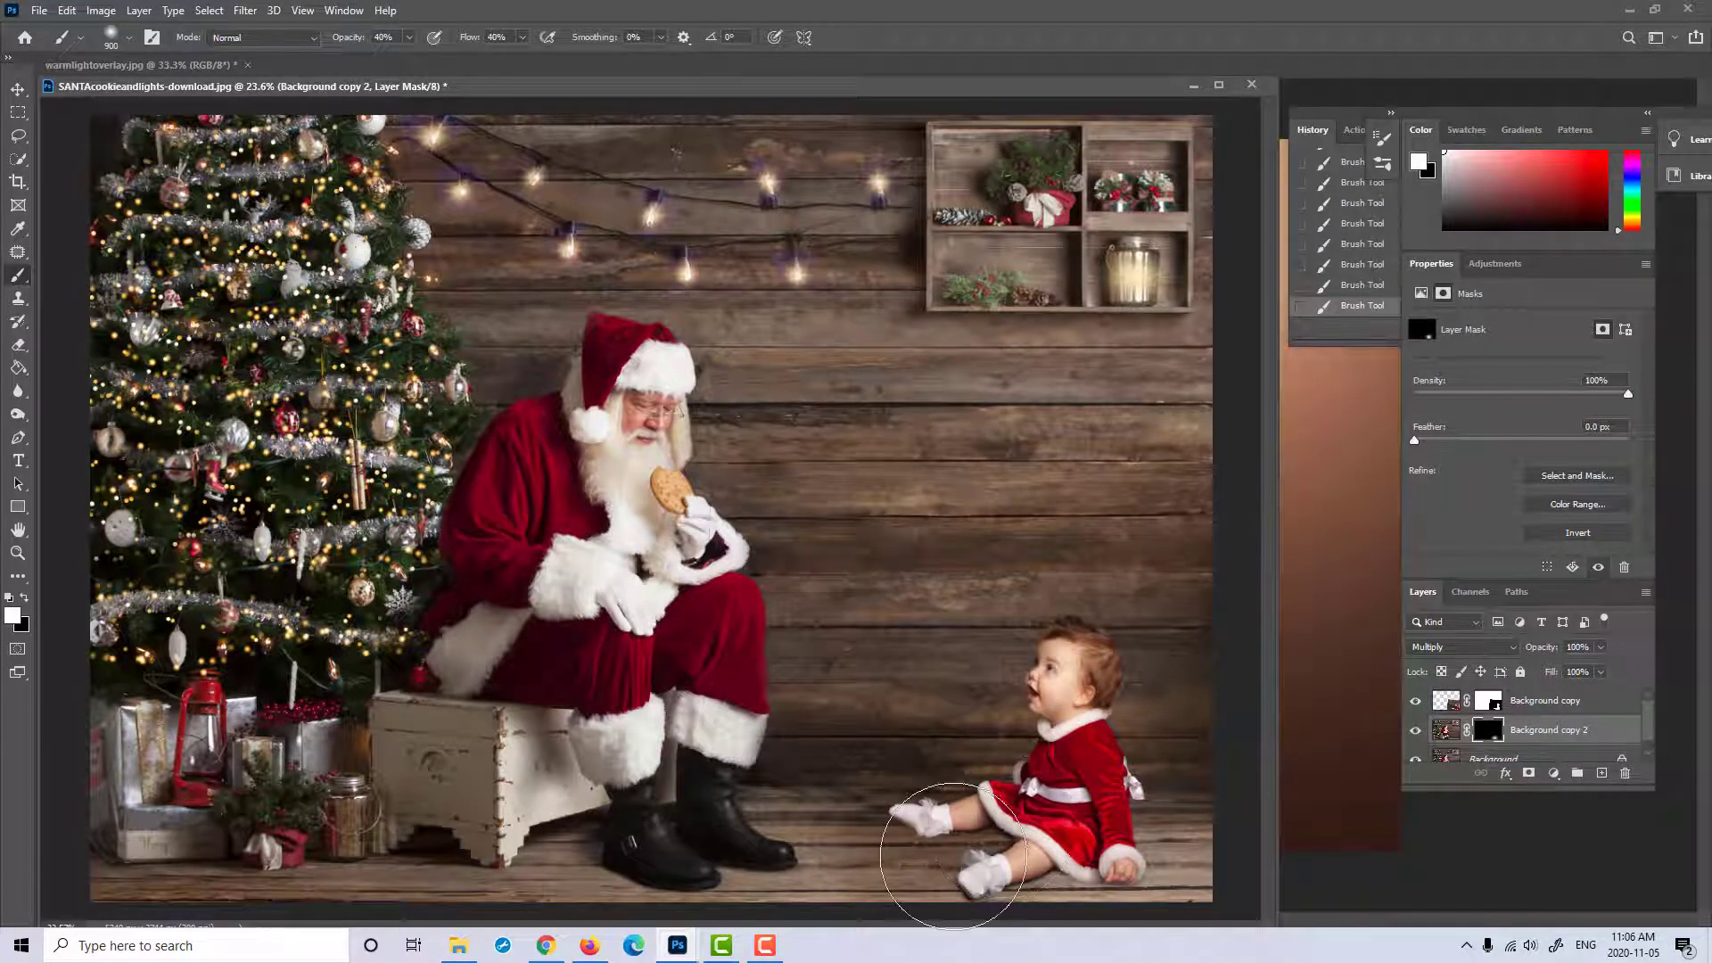
{"action": "left_click", "coordinate": [926, 858]}
{"action": "left_click", "coordinate": [1018, 877]}
{"action": "left_click", "coordinate": [999, 861]}
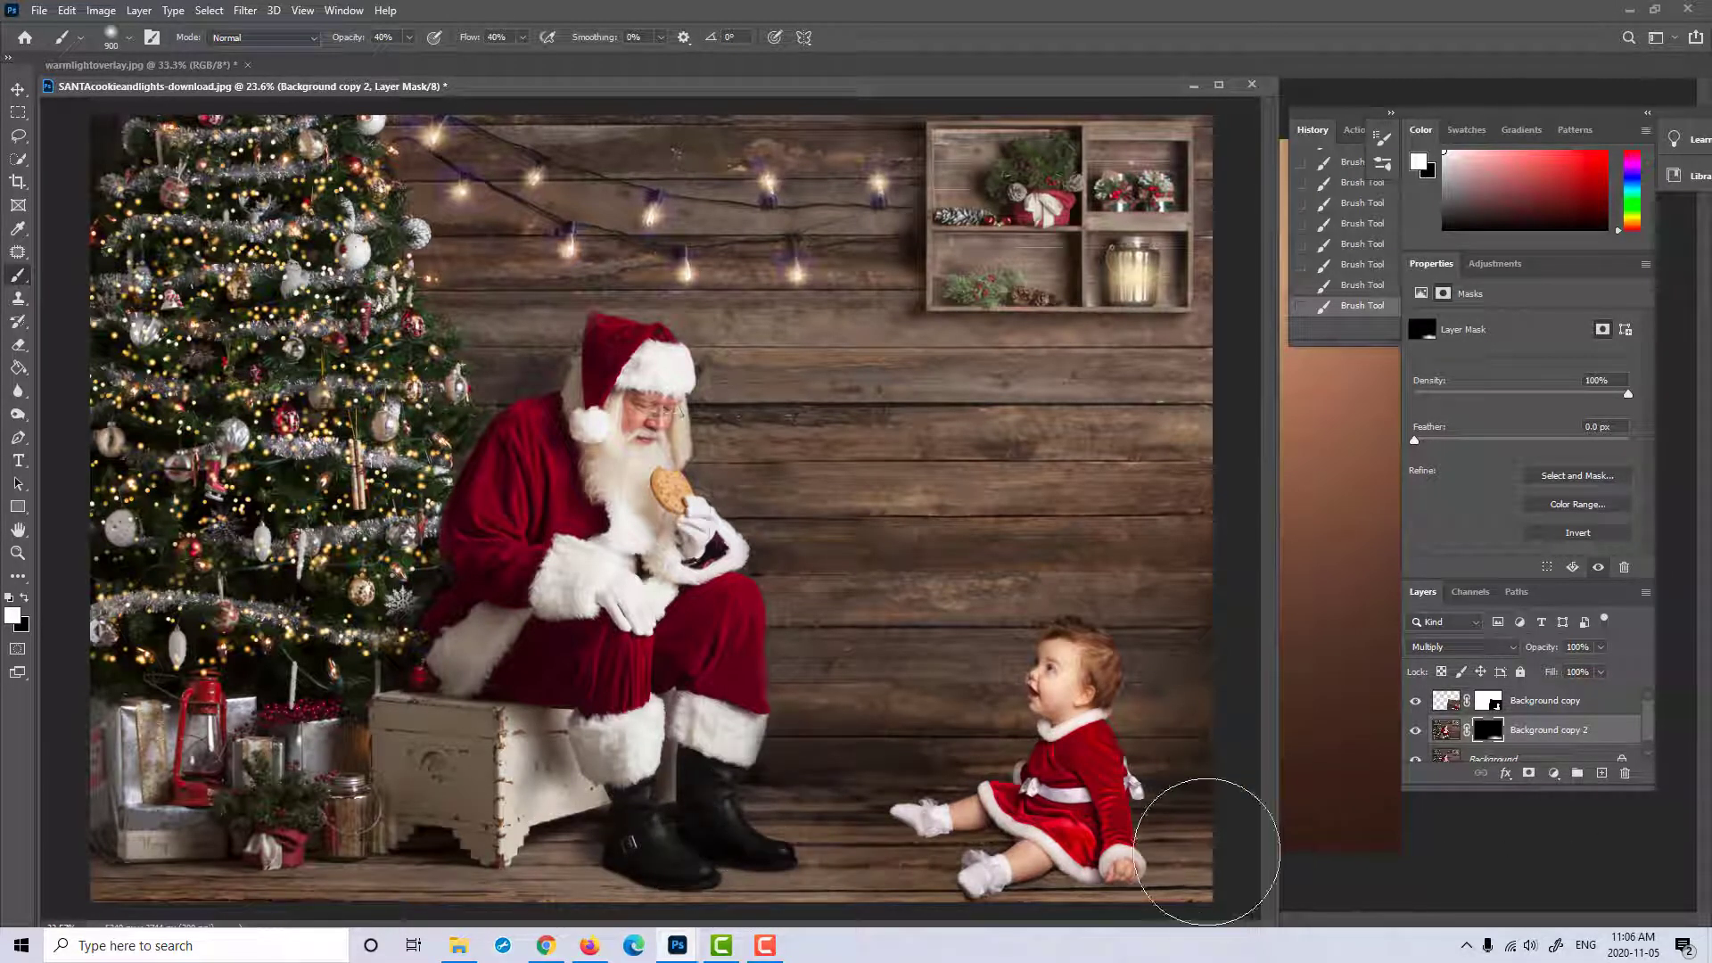
Step: Enlarge the brush to 2000 px for broader shading on the Background copy 2 mask around the baby
{"action": "key", "text": "bracketleft"}
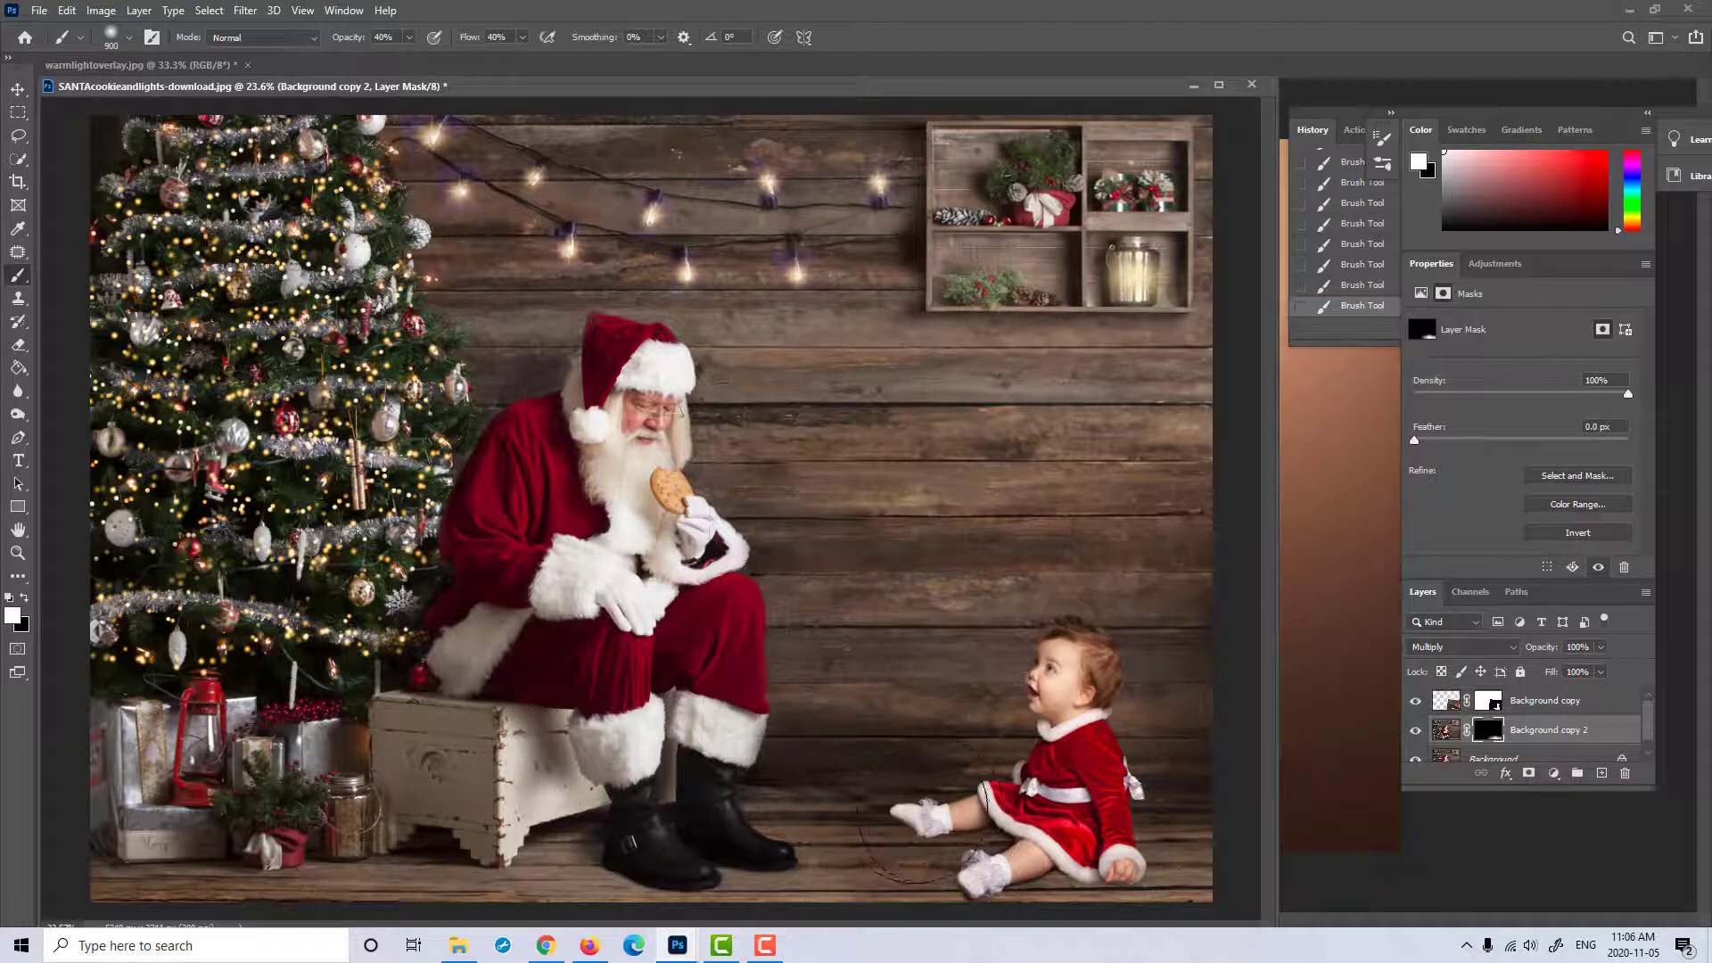
{"action": "key", "text": "bracketleft"}
{"action": "key", "text": "bracketleft"}
{"action": "key", "text": "bracketright"}
{"action": "key", "text": "bracketright"}
{"action": "key", "text": "bracketright"}
{"action": "key", "text": "bracketright"}
{"action": "key", "text": "bracketright"}
{"action": "key", "text": "bracketright"}
{"action": "key", "text": "bracketright"}
{"action": "key", "text": "bracketright"}
{"action": "key", "text": "bracketright"}
{"action": "key", "text": "bracketright"}
{"action": "key", "text": "bracketright"}
{"action": "key", "text": "bracketright"}
{"action": "key", "text": "bracketright"}
{"action": "key", "text": "bracketright"}
{"action": "key", "text": "bracketright"}
{"action": "key", "text": "bracketright"}
{"action": "key", "text": "bracketright"}
{"action": "key", "text": "bracketright"}
{"action": "key", "text": "bracketright"}
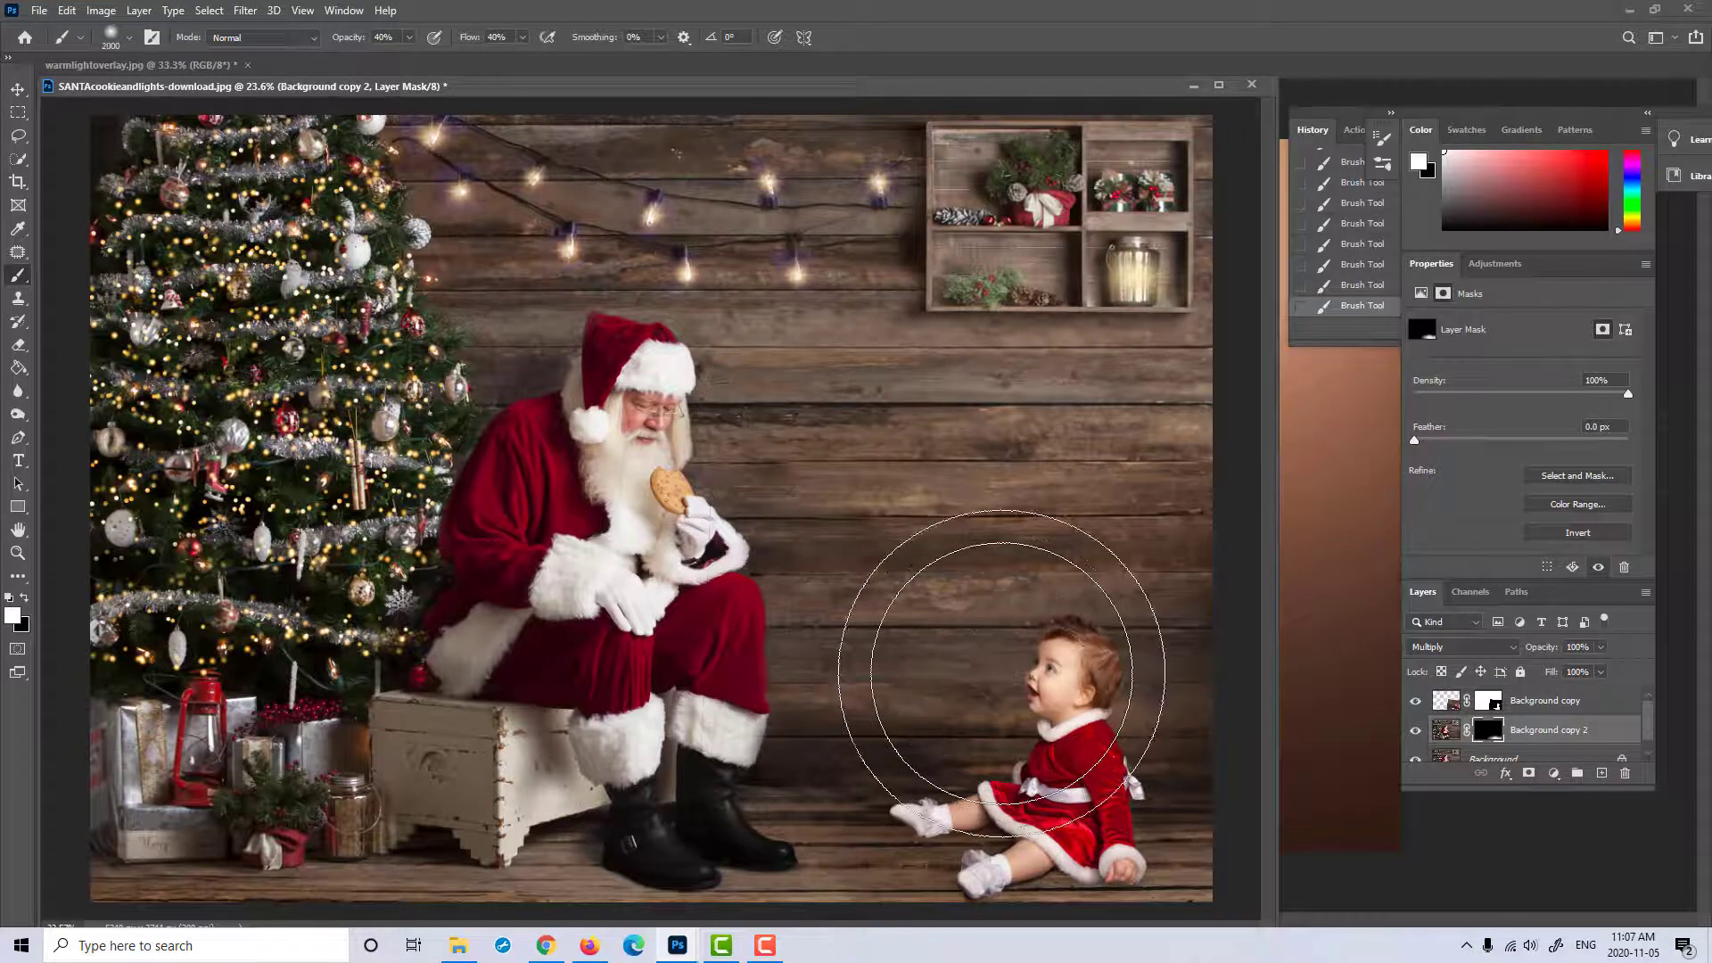
Step: Reduce the brush to 1700 px and step back one brush stroke in the history
{"action": "key", "text": "bracketleft"}
{"action": "key", "text": "bracketleft"}
{"action": "key", "text": "bracketleft"}
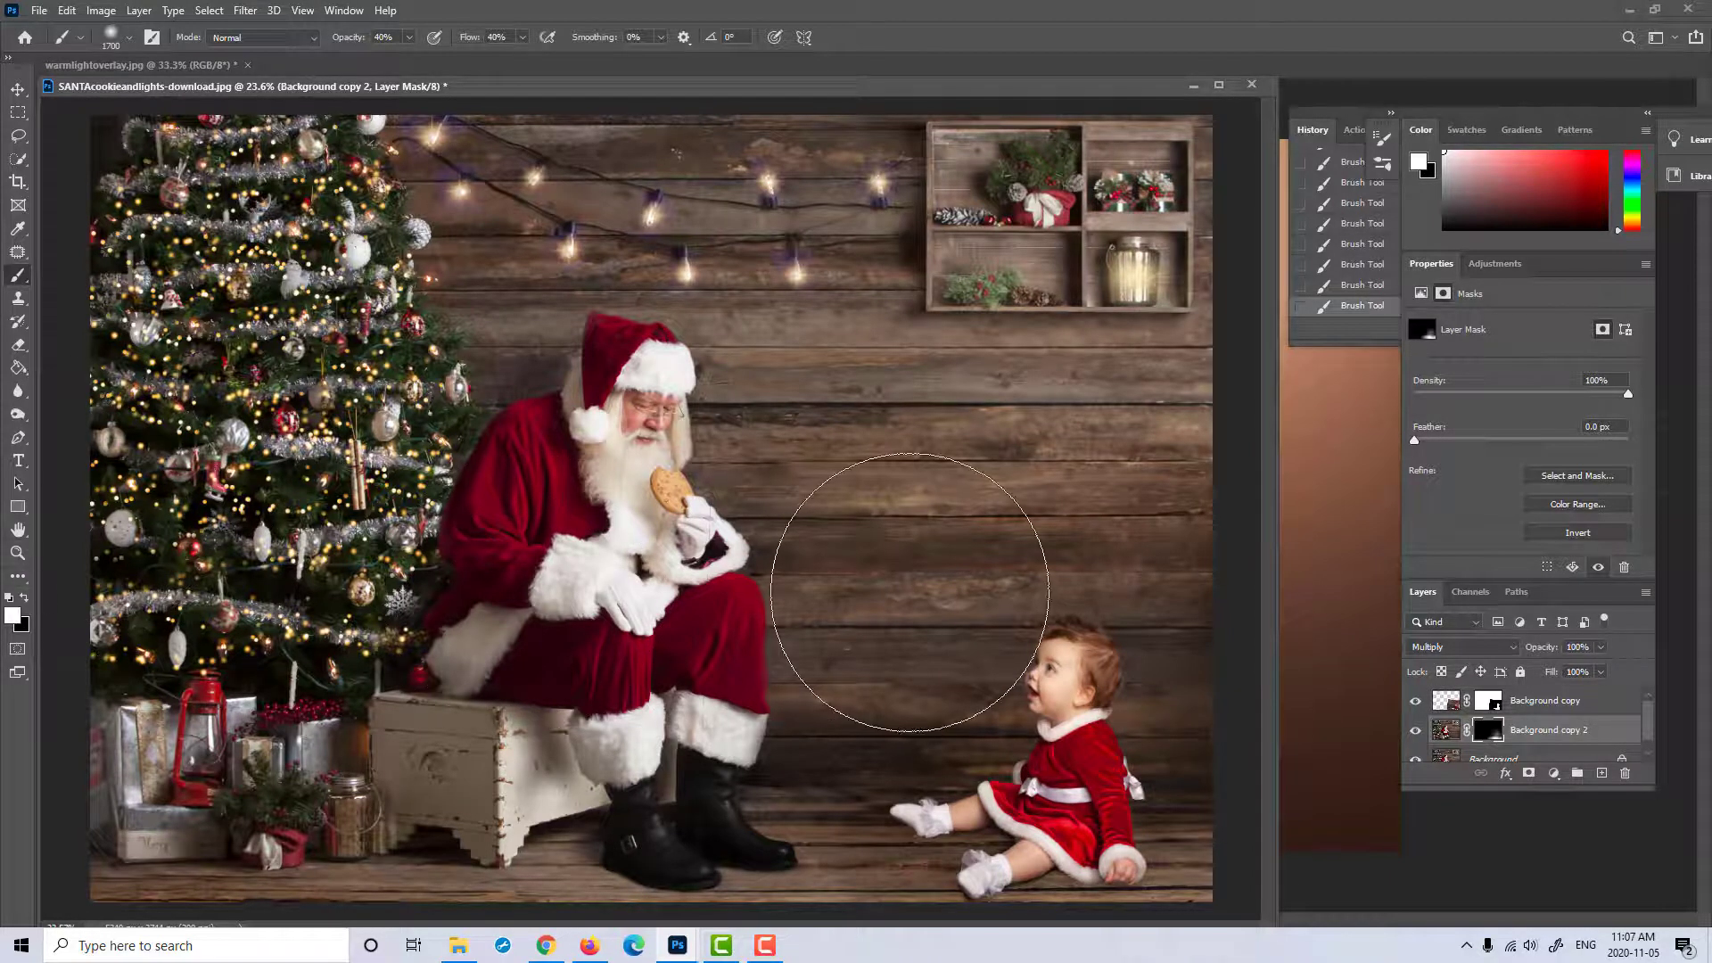
{"action": "left_click", "coordinate": [1343, 285]}
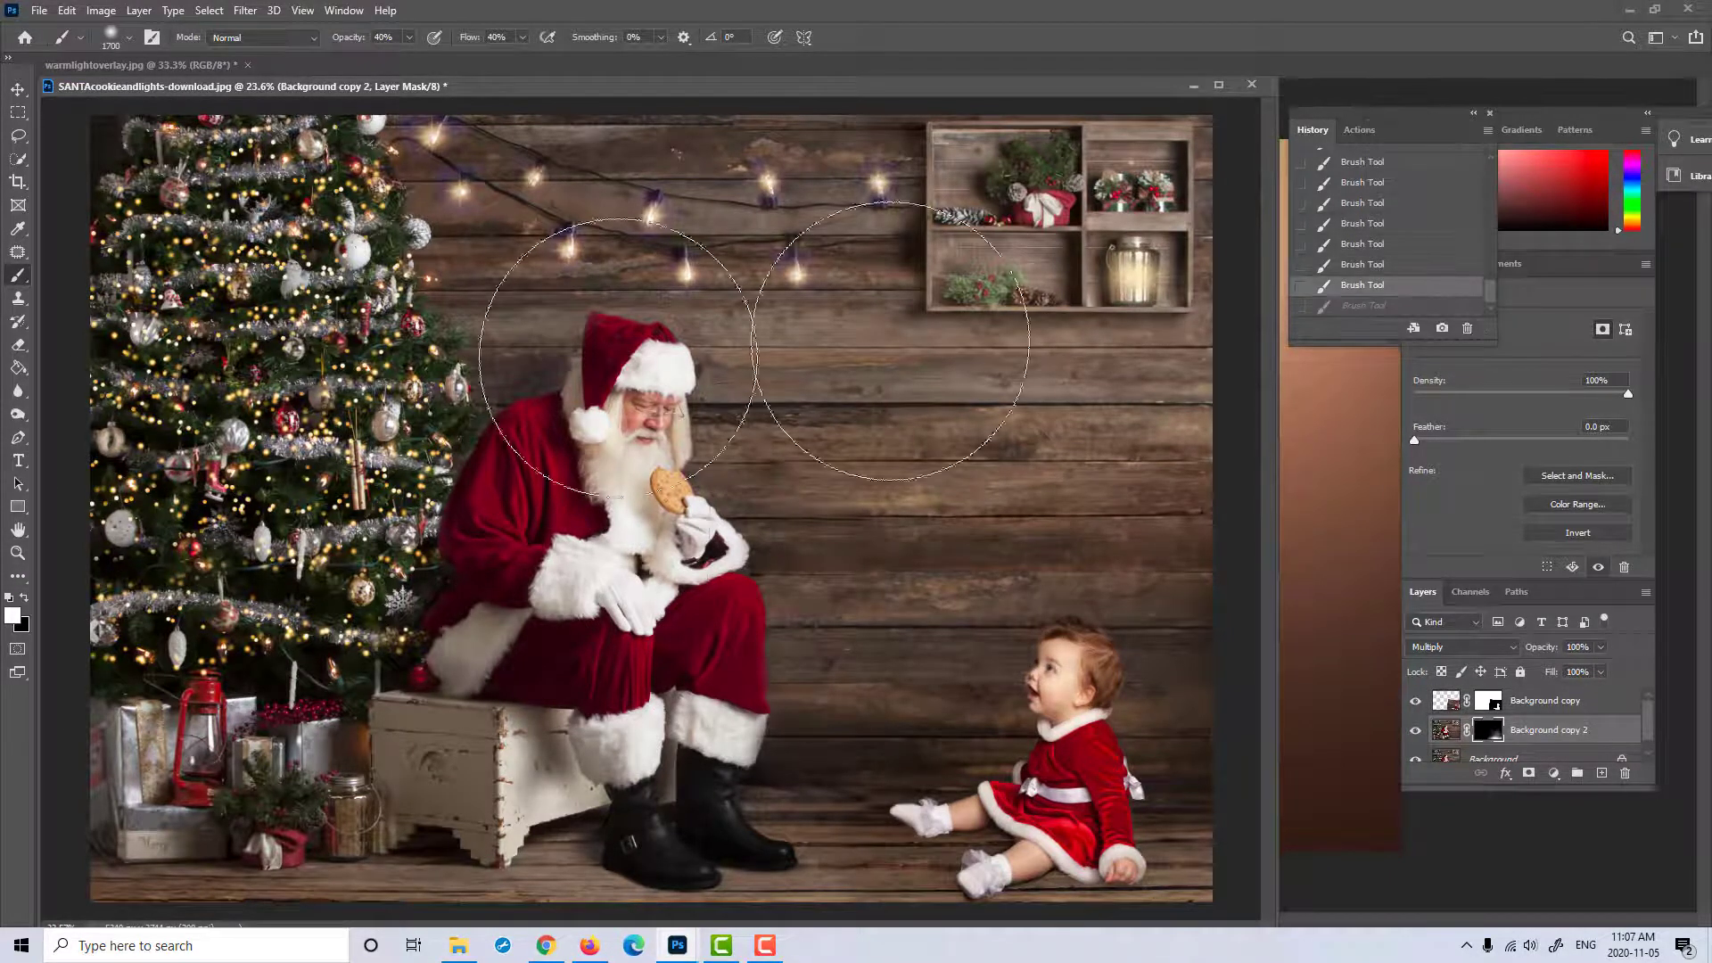
Step: Paint black with a 60 px brush on the baby layer's mask along the underside of her far sock and leg
{"action": "left_click", "coordinate": [18, 553]}
{"action": "left_click", "coordinate": [998, 592], "text": "alt"}
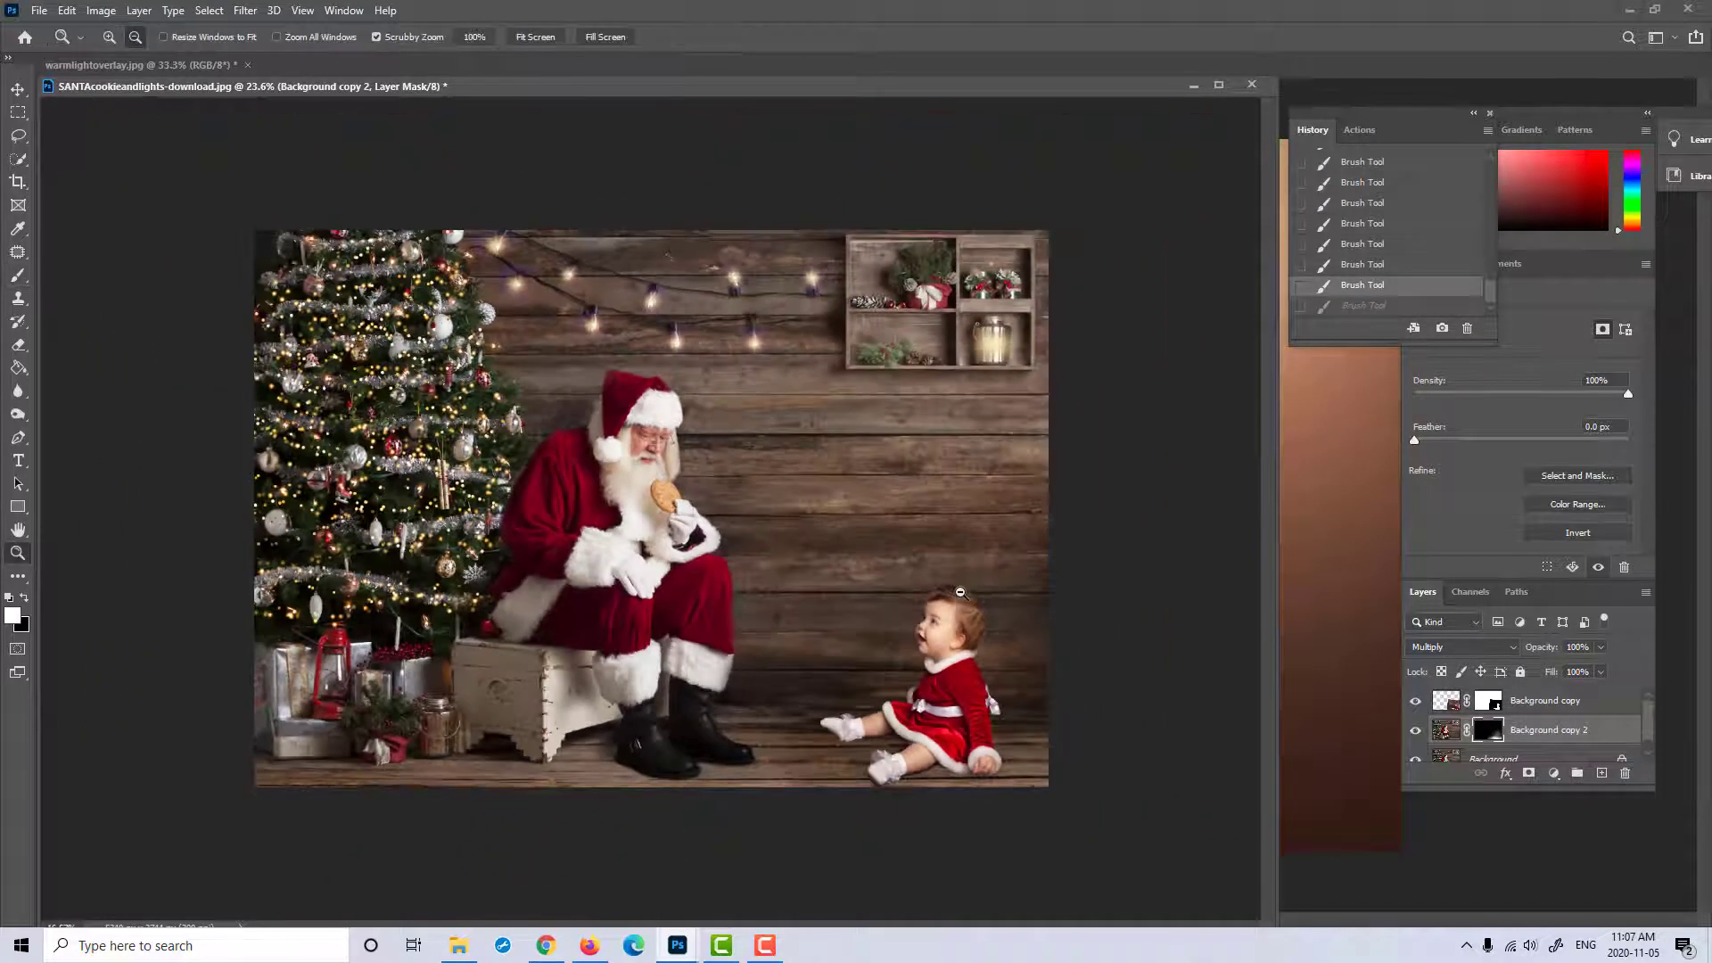
{"action": "left_click", "coordinate": [960, 592], "text": "alt"}
{"action": "left_click_drag", "start_coordinate": [917, 729], "coordinate": [961, 718]}
{"action": "left_click_drag", "start_coordinate": [1085, 792], "coordinate": [1128, 790]}
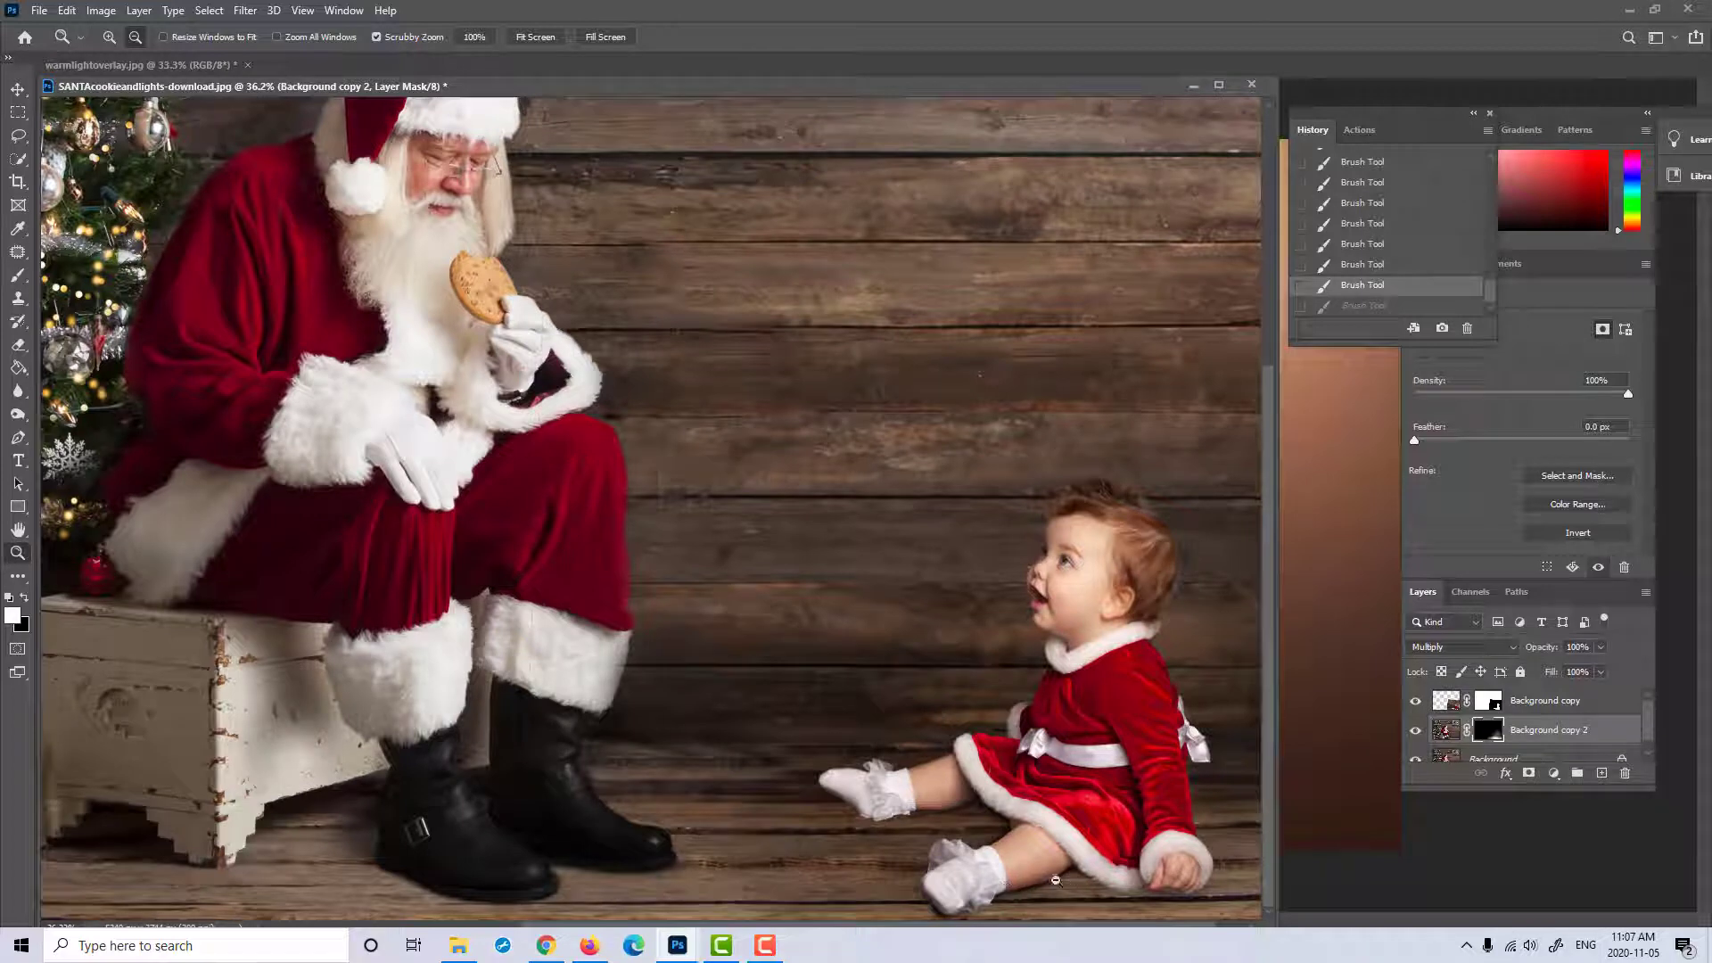
{"action": "left_click", "coordinate": [1491, 703]}
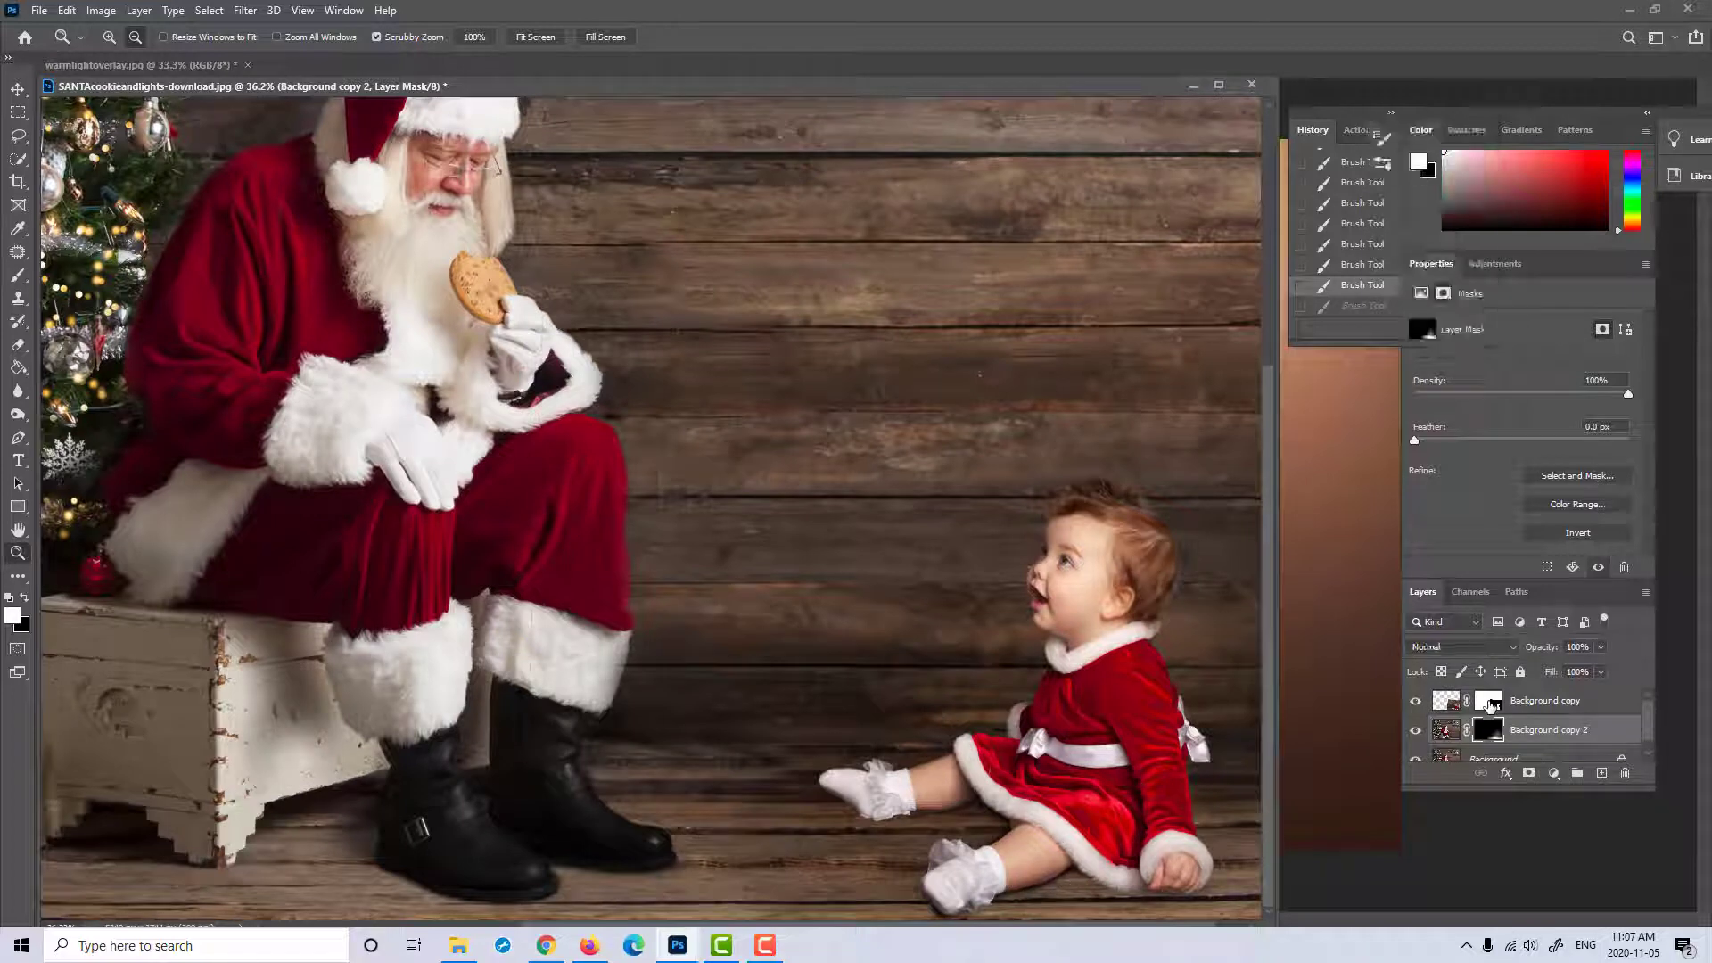
{"action": "left_click", "coordinate": [25, 597]}
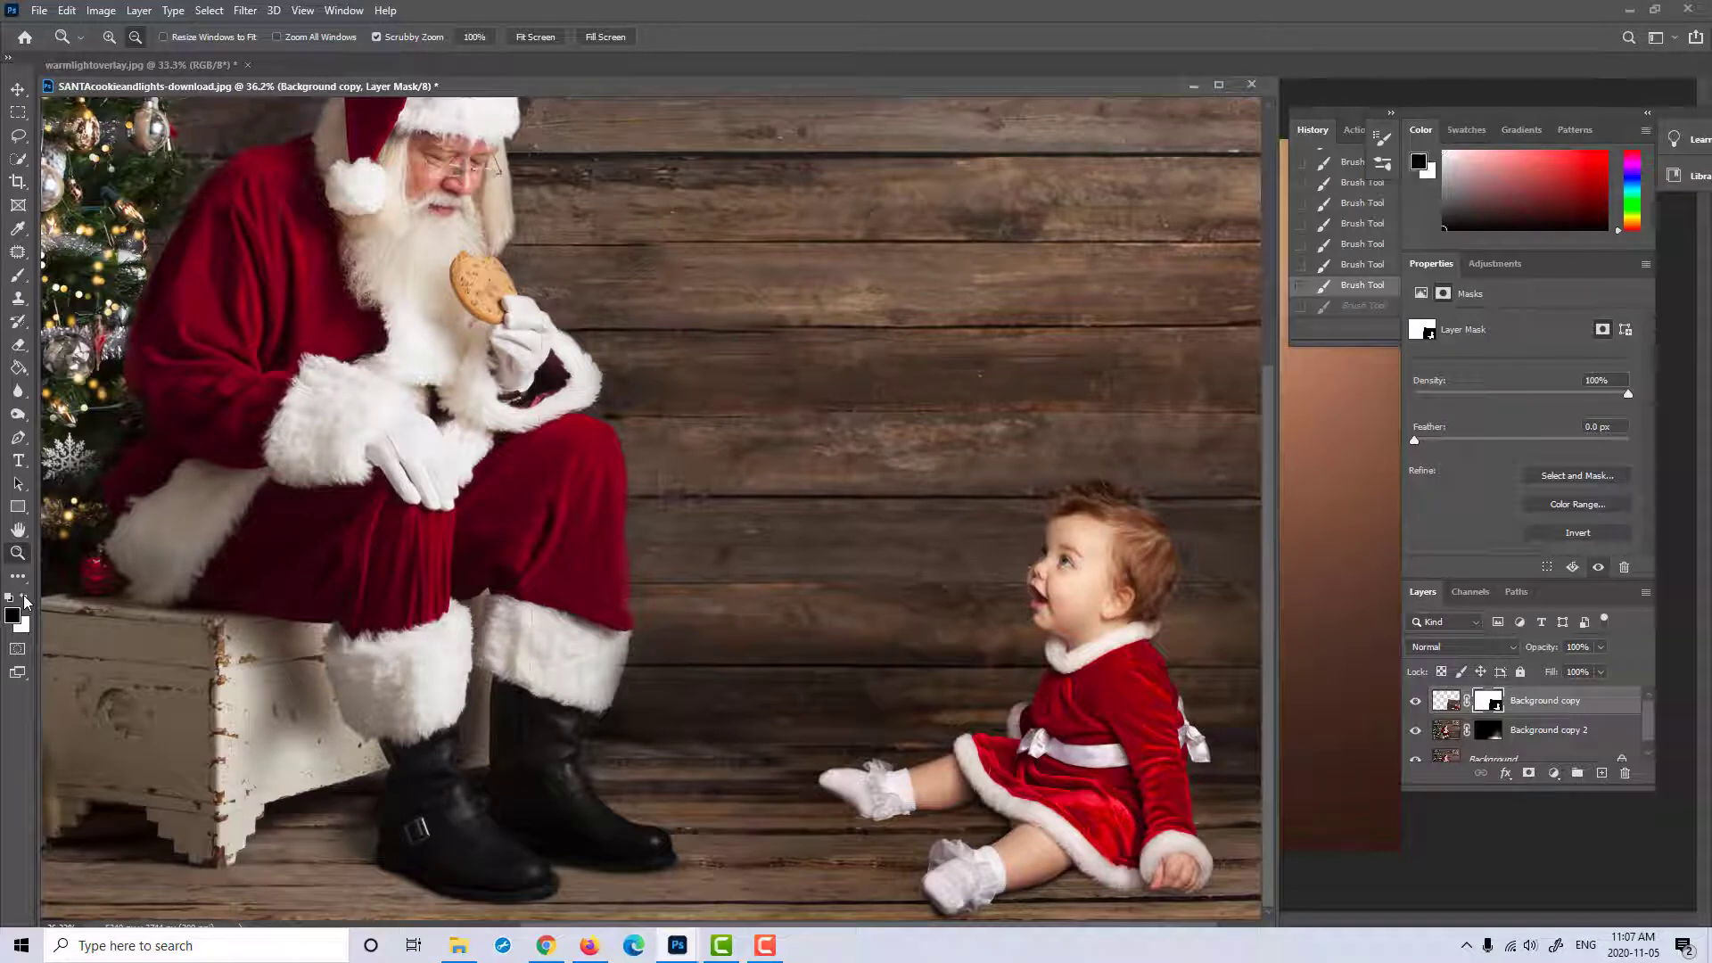
{"action": "left_click", "coordinate": [18, 274]}
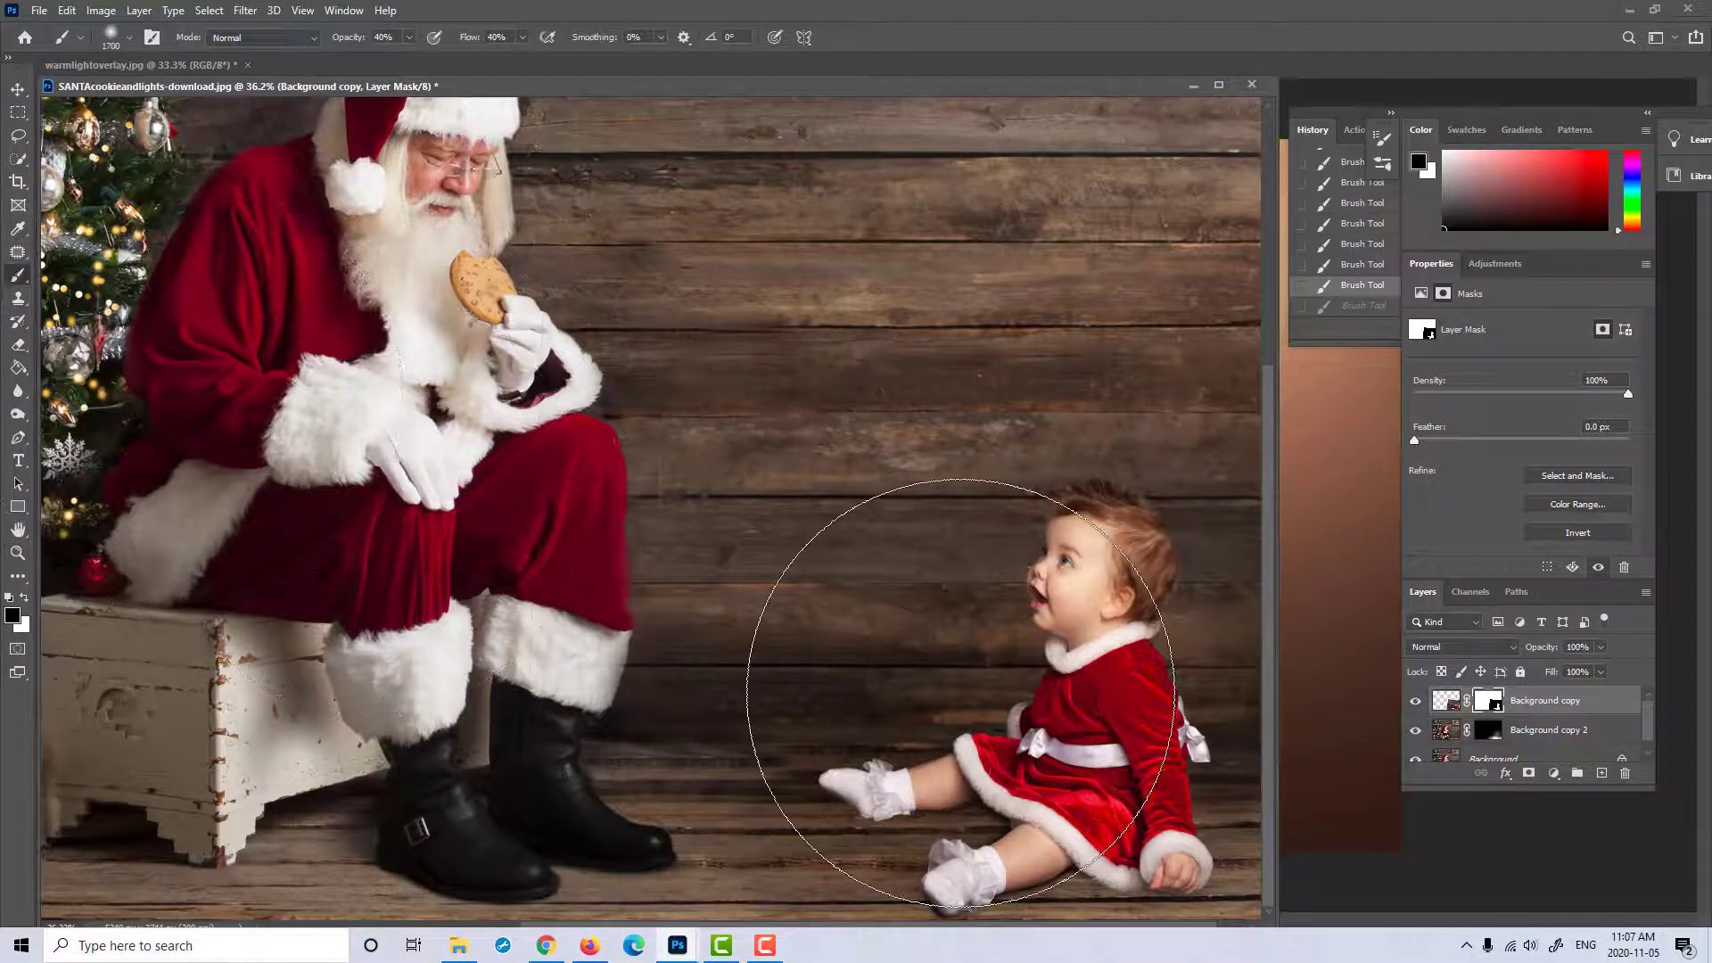
{"action": "key", "text": "bracketleft"}
{"action": "key", "text": "bracketleft"}
{"action": "key", "text": "bracketleft"}
{"action": "key", "text": "bracketleft"}
{"action": "key", "text": "bracketleft"}
{"action": "key", "text": "bracketleft"}
{"action": "key", "text": "bracketleft"}
{"action": "key", "text": "bracketleft"}
{"action": "key", "text": "bracketleft"}
{"action": "key", "text": "bracketleft"}
{"action": "key", "text": "bracketleft"}
{"action": "key", "text": "bracketleft"}
{"action": "key", "text": "bracketleft"}
{"action": "key", "text": "bracketleft"}
{"action": "key", "text": "bracketleft"}
{"action": "key", "text": "bracketleft"}
{"action": "key", "text": "bracketleft"}
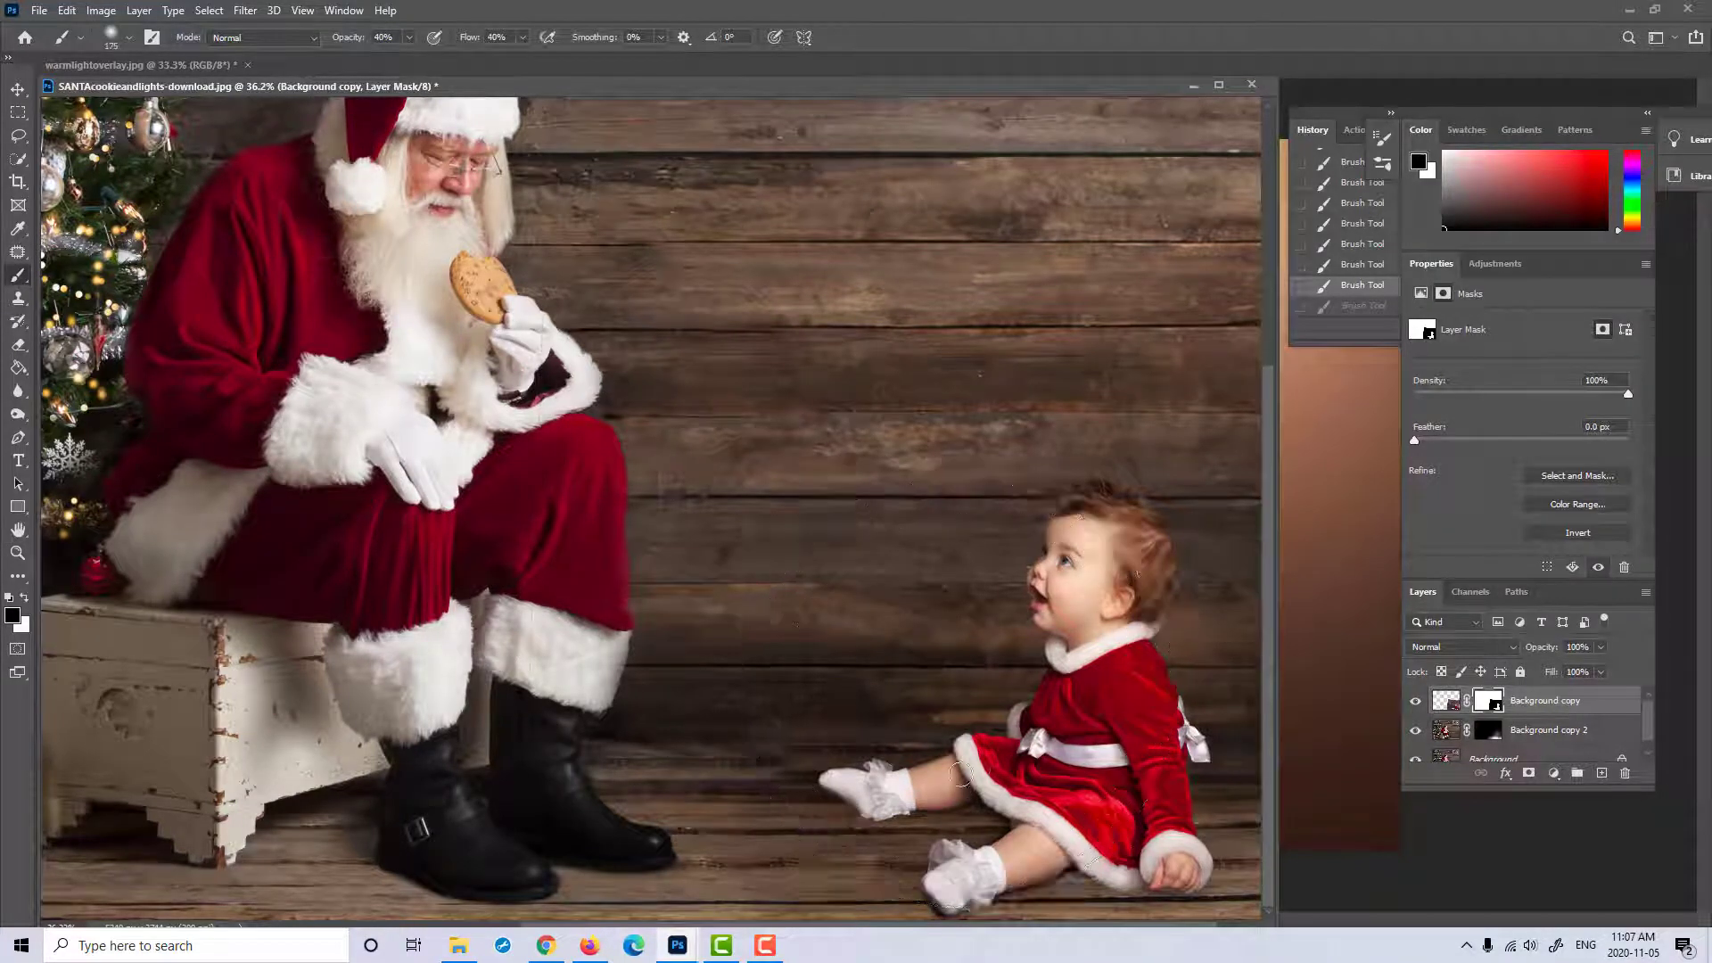
{"action": "key", "text": "bracketleft"}
{"action": "key", "text": "bracketleft"}
{"action": "key", "text": "bracketleft"}
{"action": "left_click_drag", "start_coordinate": [902, 820], "coordinate": [891, 822]}
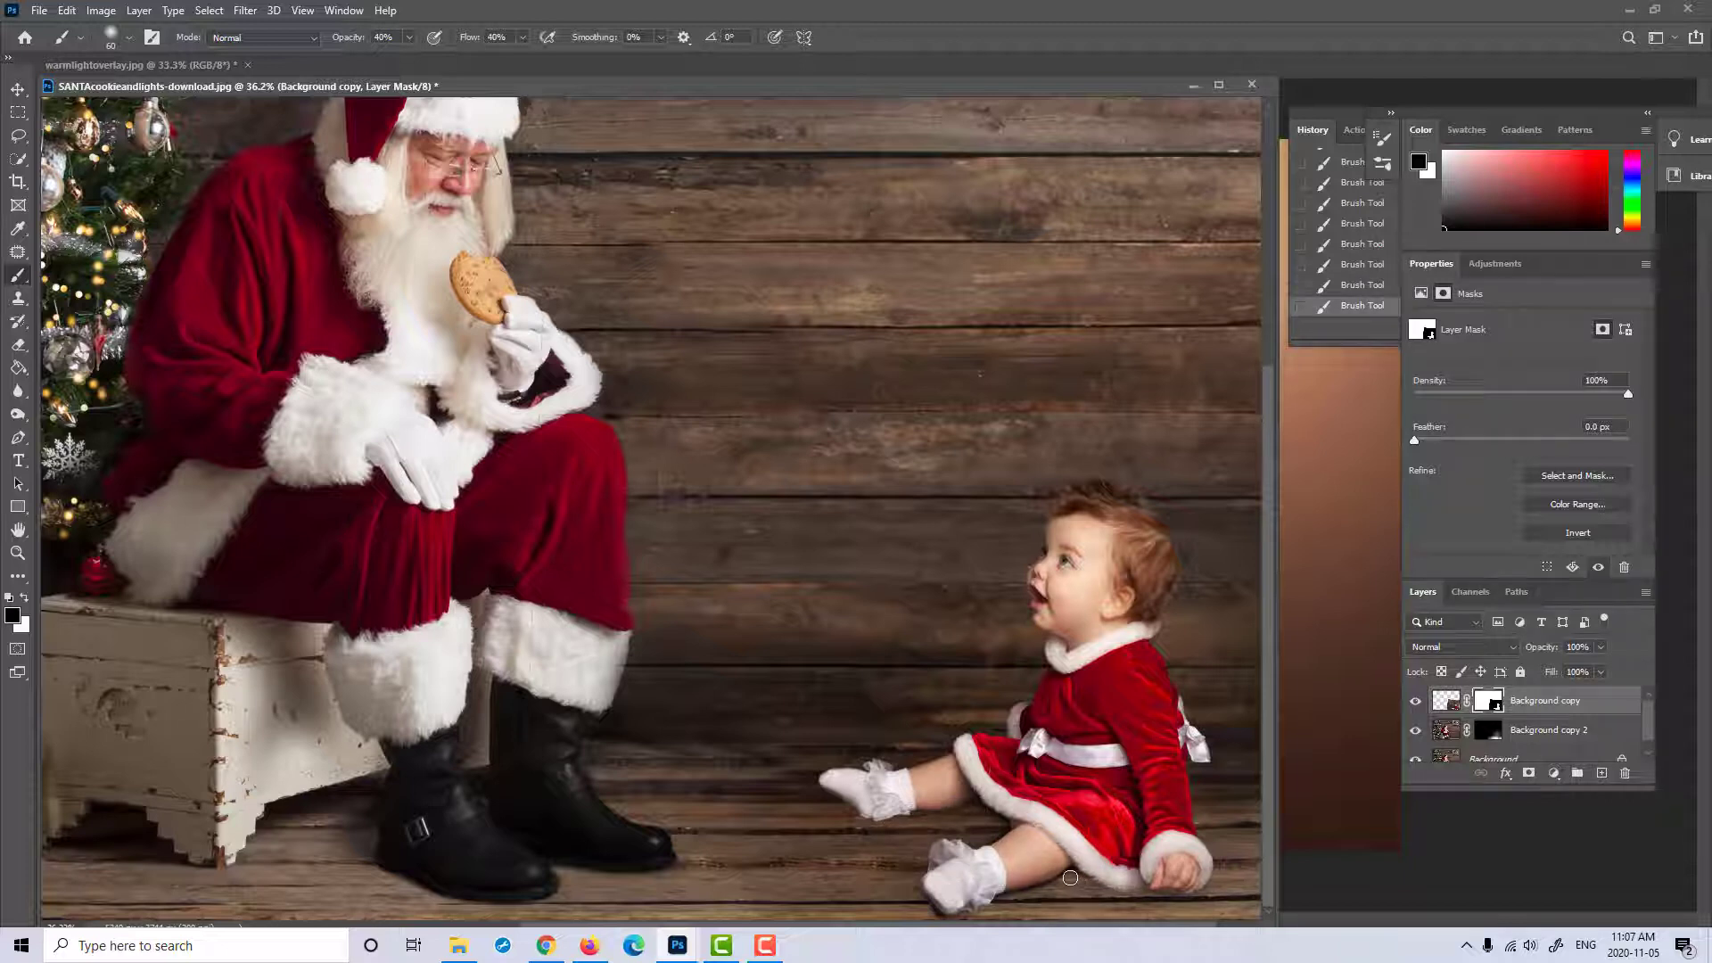
Step: Reduce the brush to 45 px for touching up the baby's mask near her front sock, and switch the foreground colour to white
{"action": "key", "text": "bracketleft"}
{"action": "key", "text": "bracketleft"}
{"action": "scroll", "coordinate": [967, 923], "scroll_direction": "left", "scroll_amount": 1}
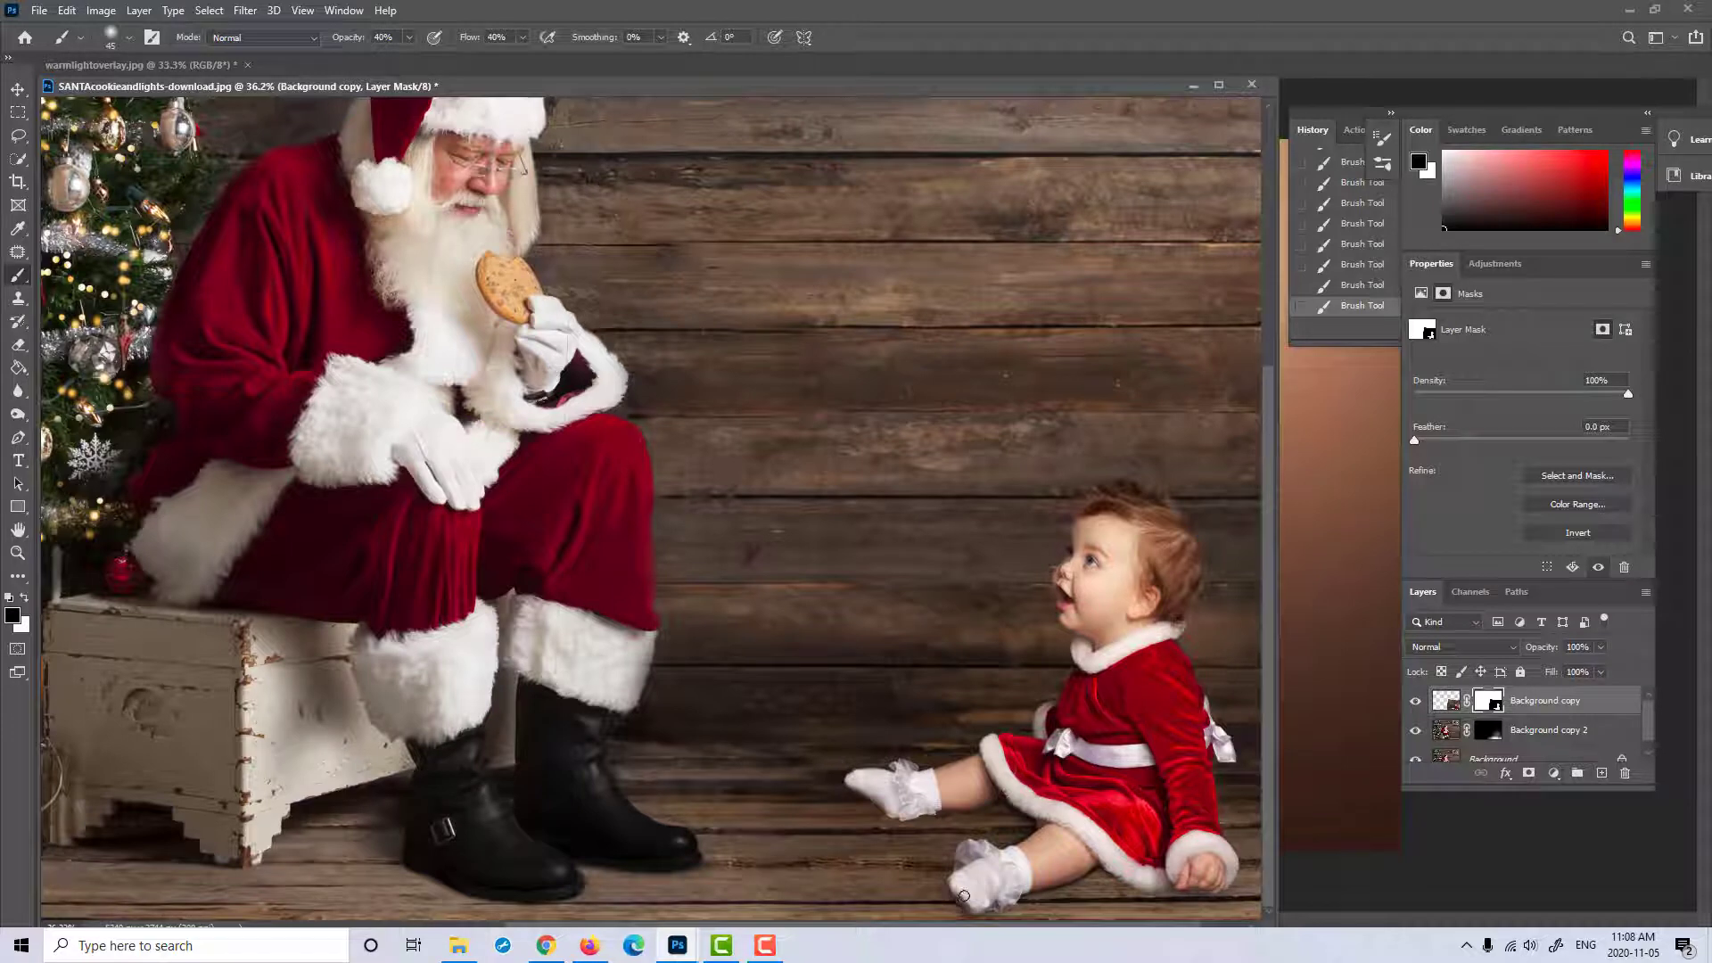
{"action": "key", "text": "x"}
Step: Hide Background copy 2 and Background to check the baby cut-out on its own, and show both layers again
{"action": "left_click", "coordinate": [1416, 731]}
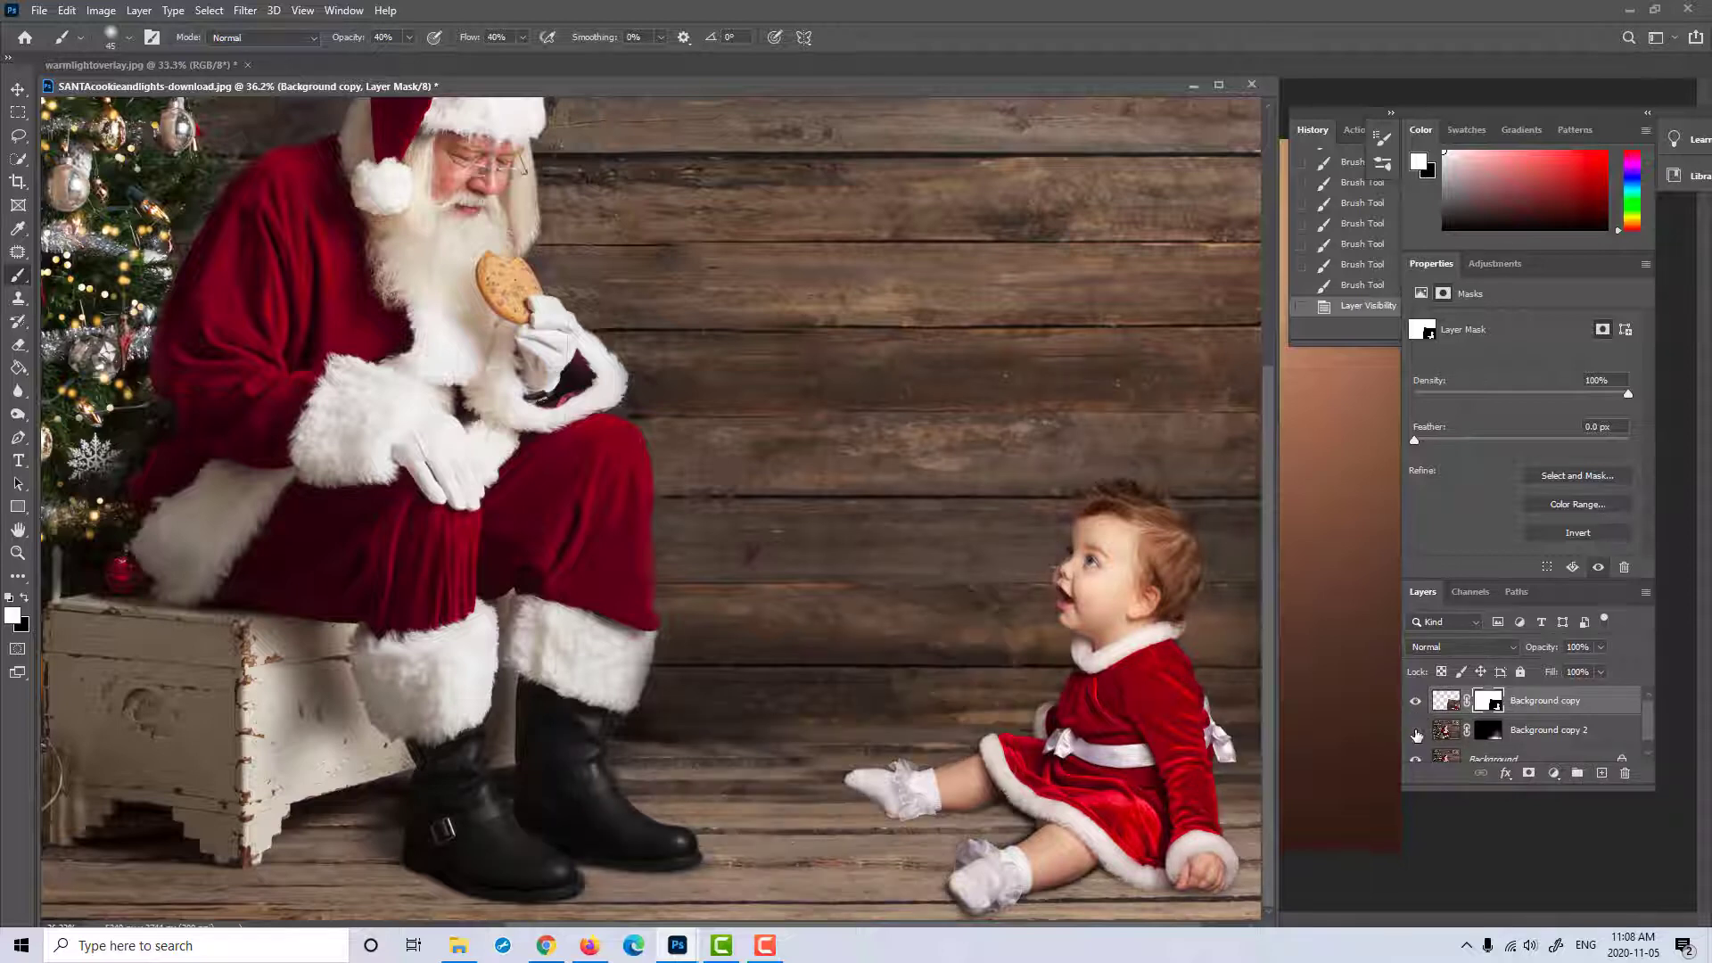
{"action": "left_click", "coordinate": [1416, 756]}
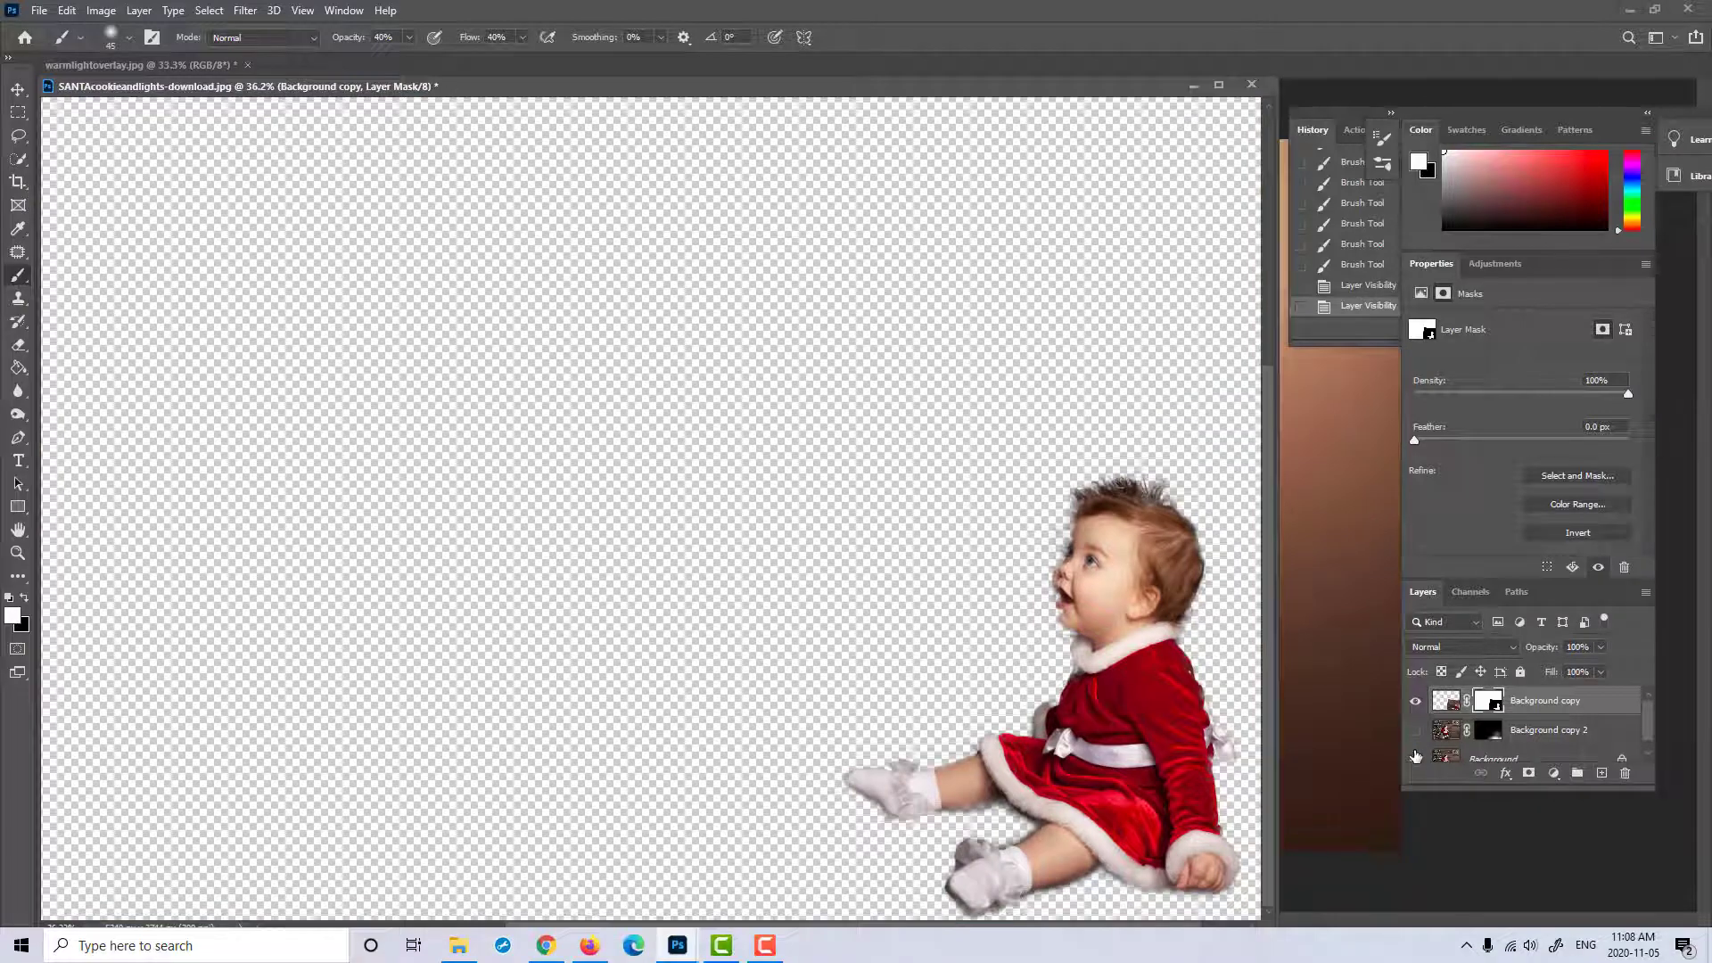
{"action": "left_click", "coordinate": [1416, 756]}
{"action": "left_click", "coordinate": [1416, 731]}
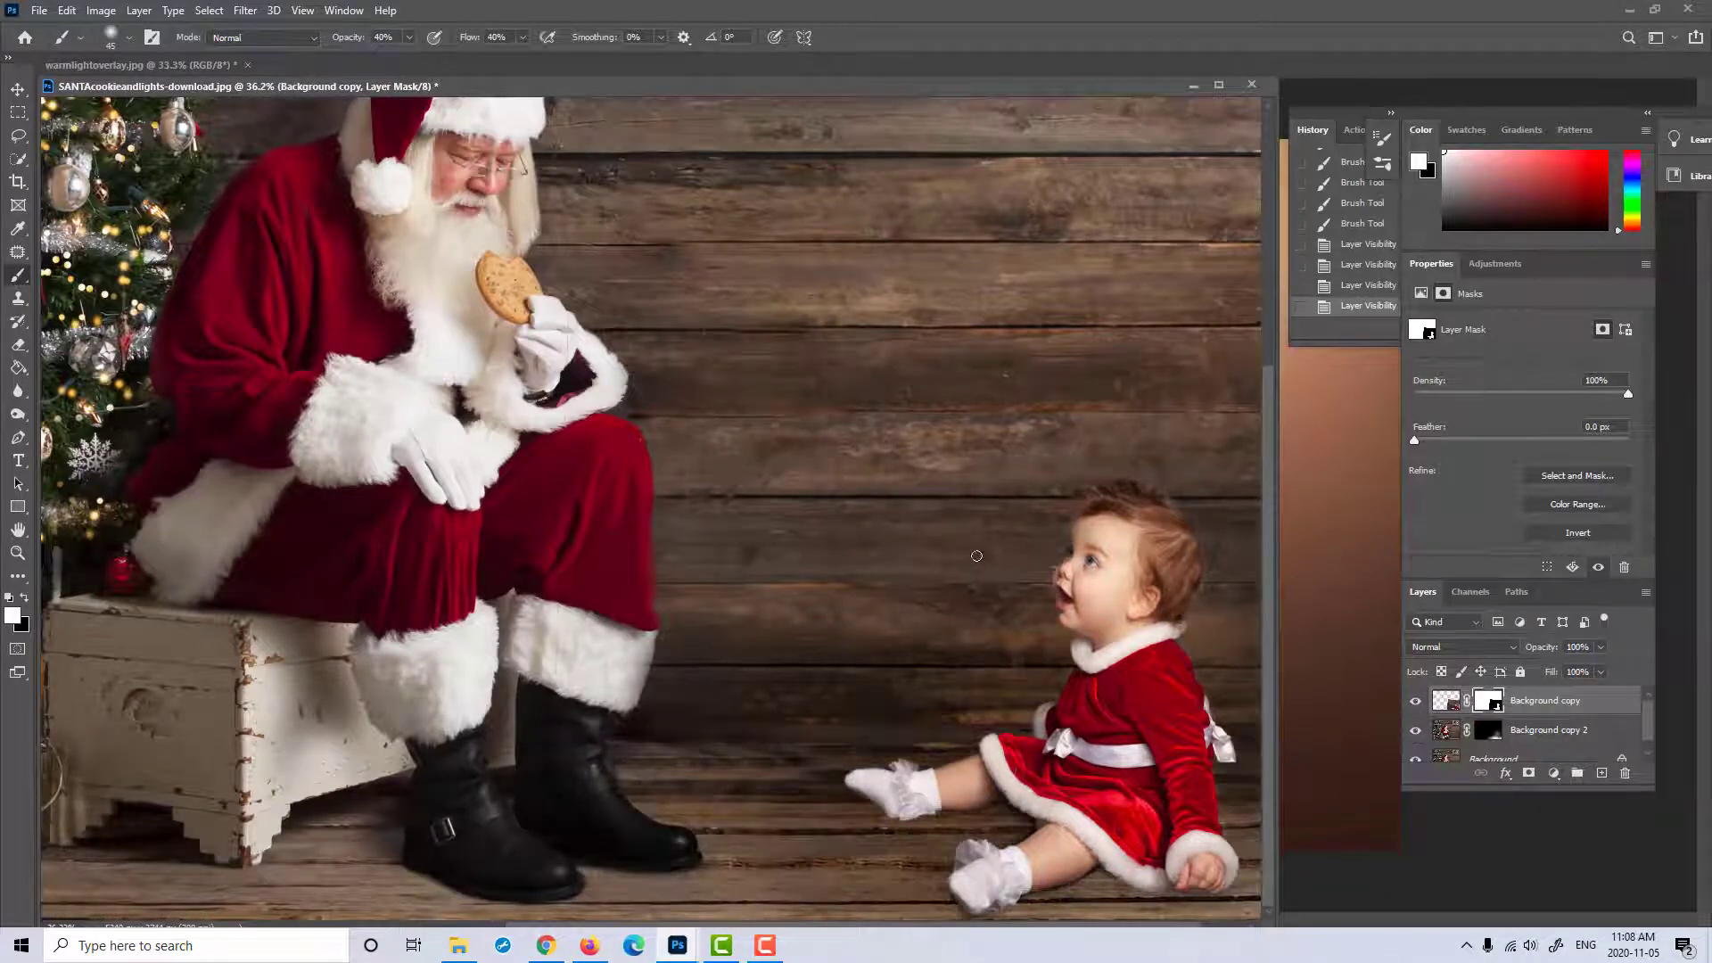
Step: Switch the foreground colour to black and paint on the baby's mask beside her nose with a 25 px brush
{"action": "key", "text": "z"}
{"action": "left_click_drag", "start_coordinate": [1114, 561], "coordinate": [1150, 560]}
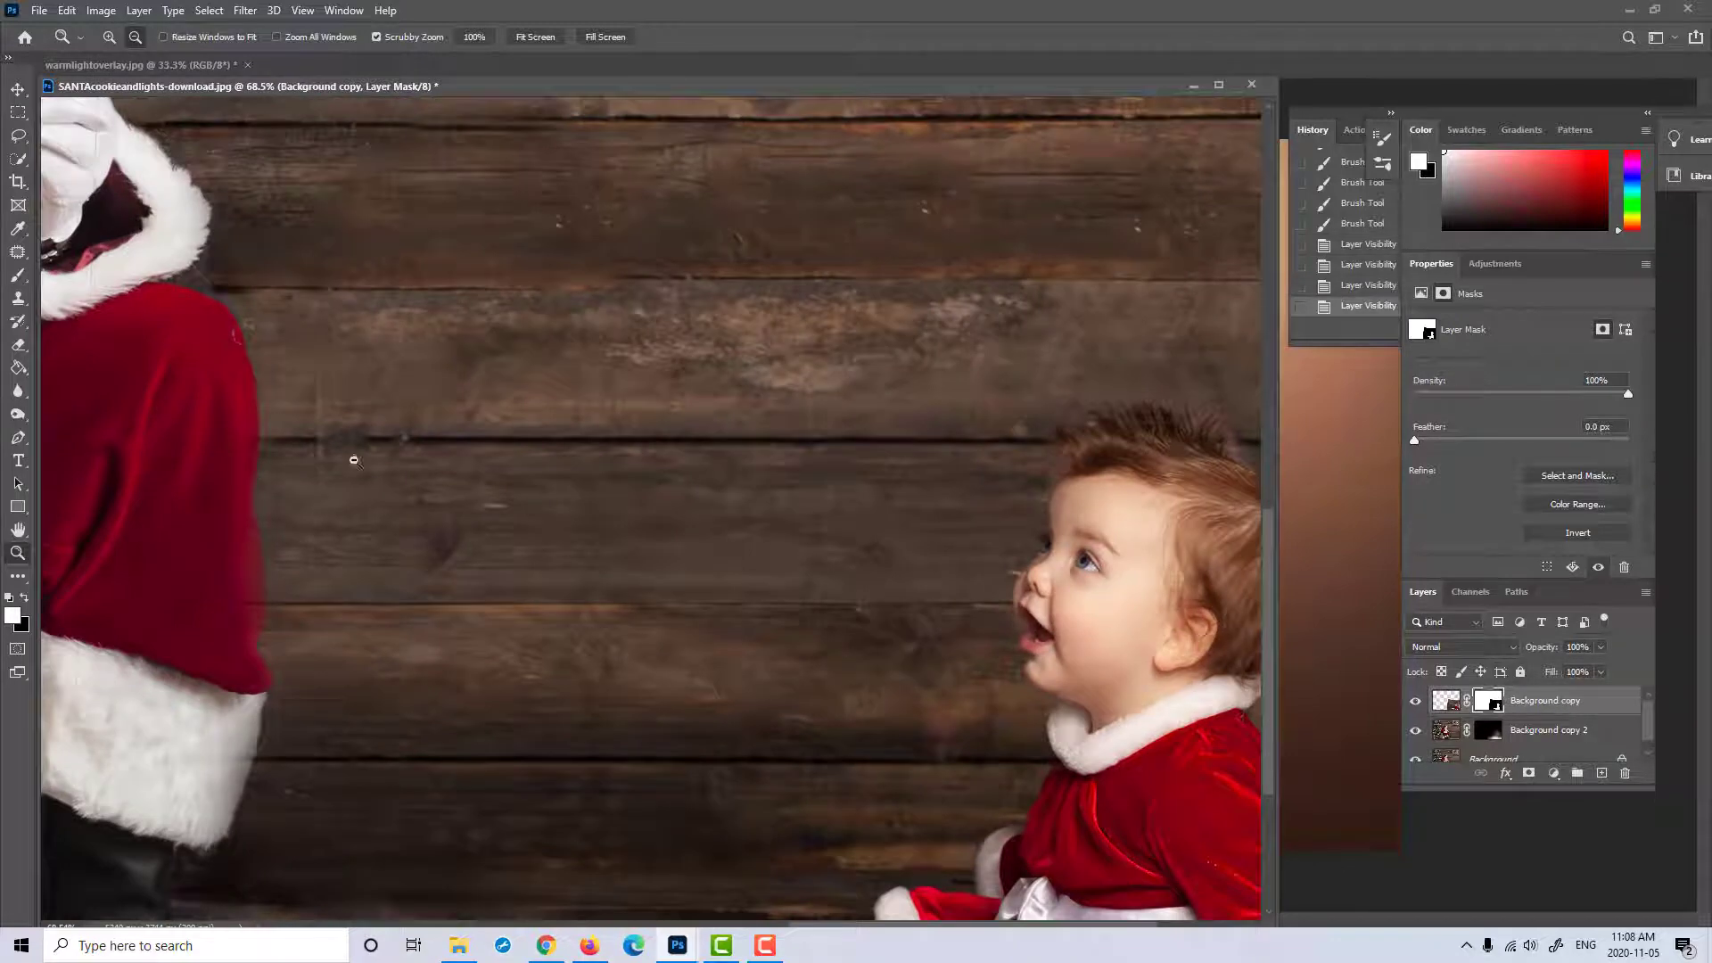
{"action": "left_click", "coordinate": [19, 276]}
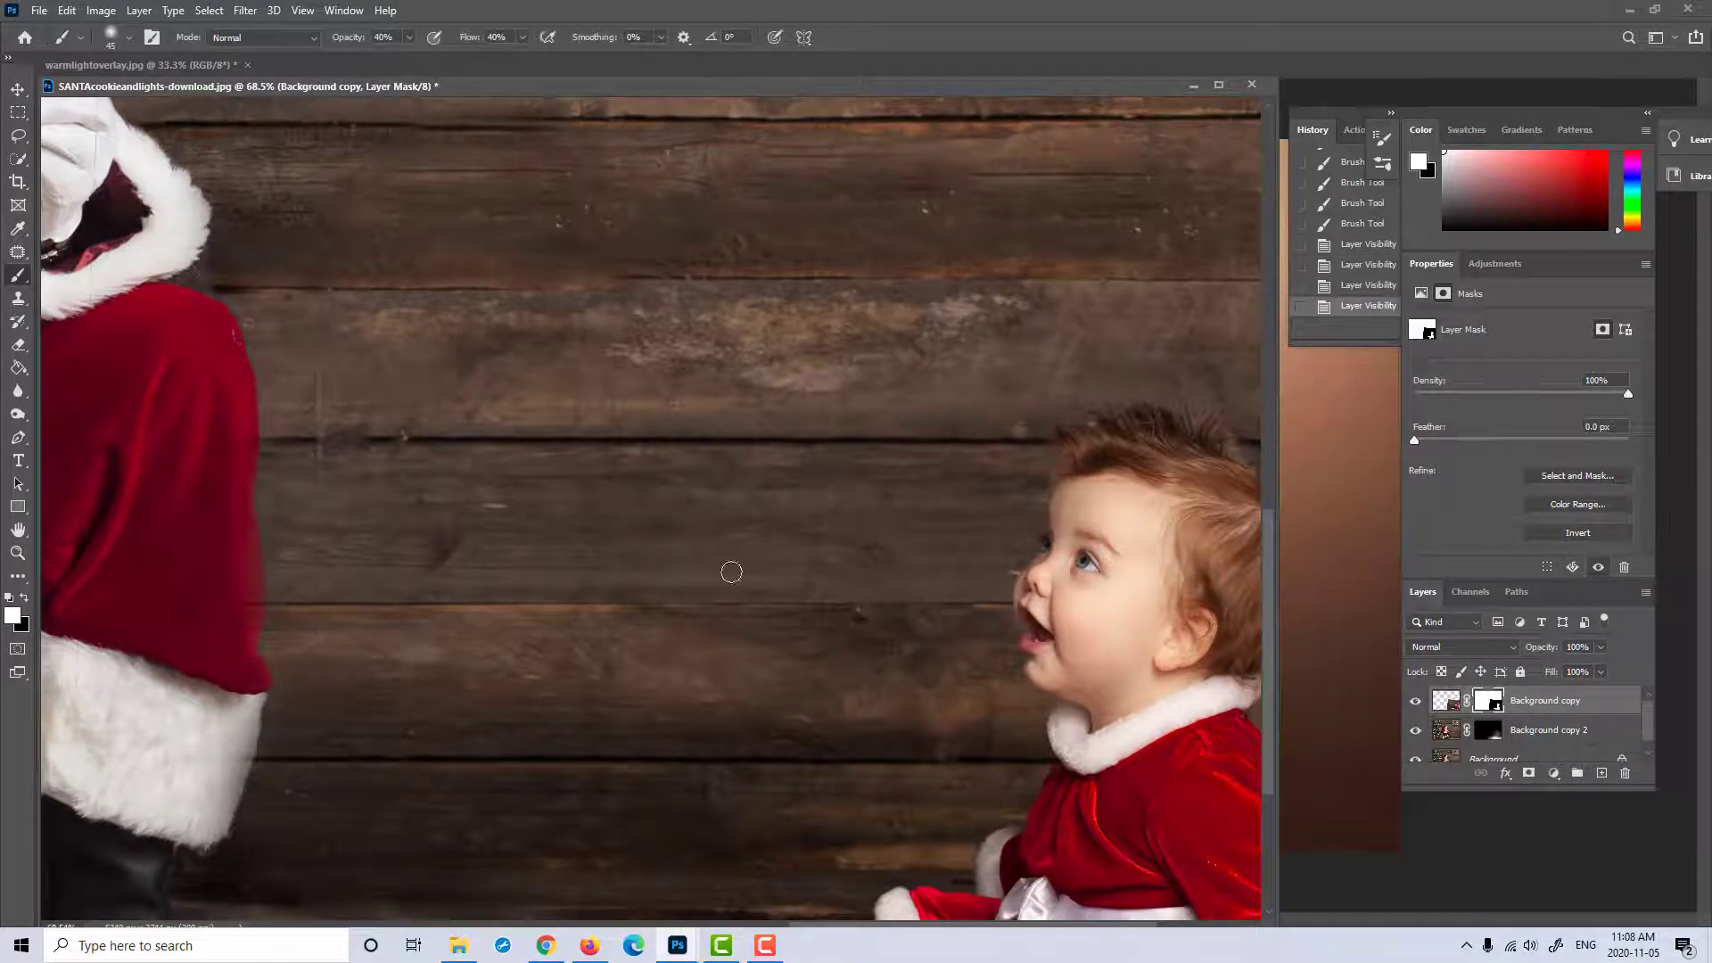
{"action": "key", "text": "x"}
{"action": "left_click", "coordinate": [1005, 580]}
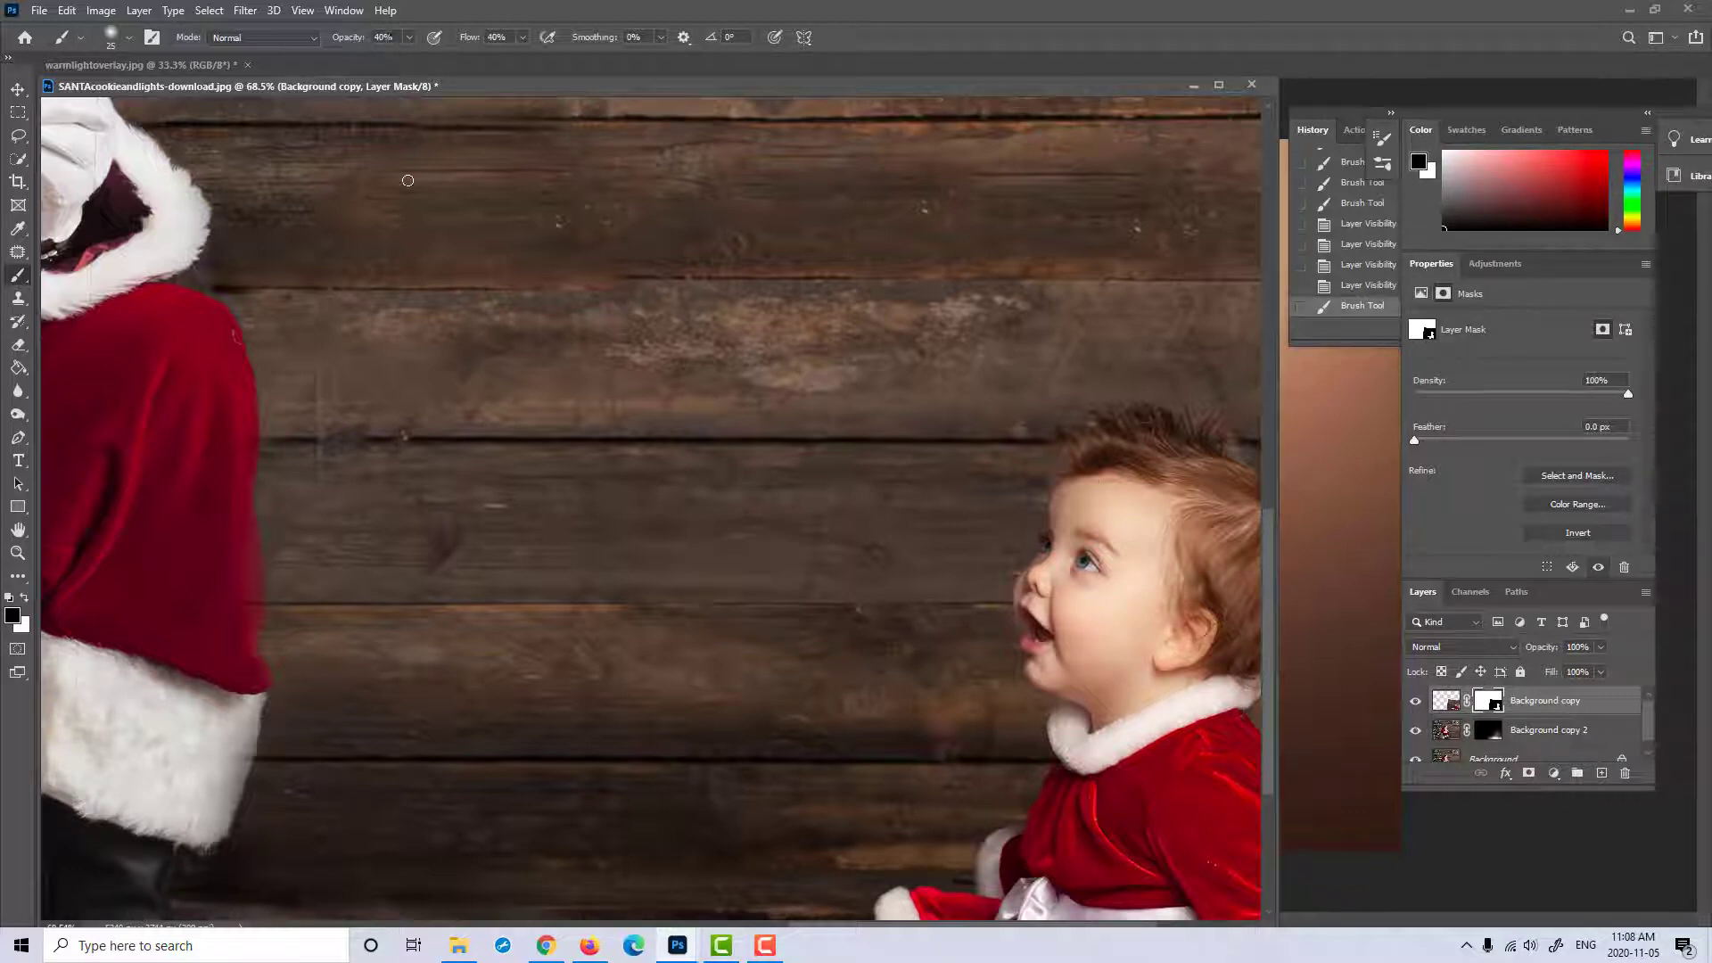
Step: Raise brush opacity and flow to 100% and paint black with a 10 px brush along the edge of the baby's nose
{"action": "left_click", "coordinate": [409, 37]}
{"action": "left_click_drag", "start_coordinate": [409, 58], "coordinate": [578, 59]}
{"action": "left_click", "coordinate": [523, 37]}
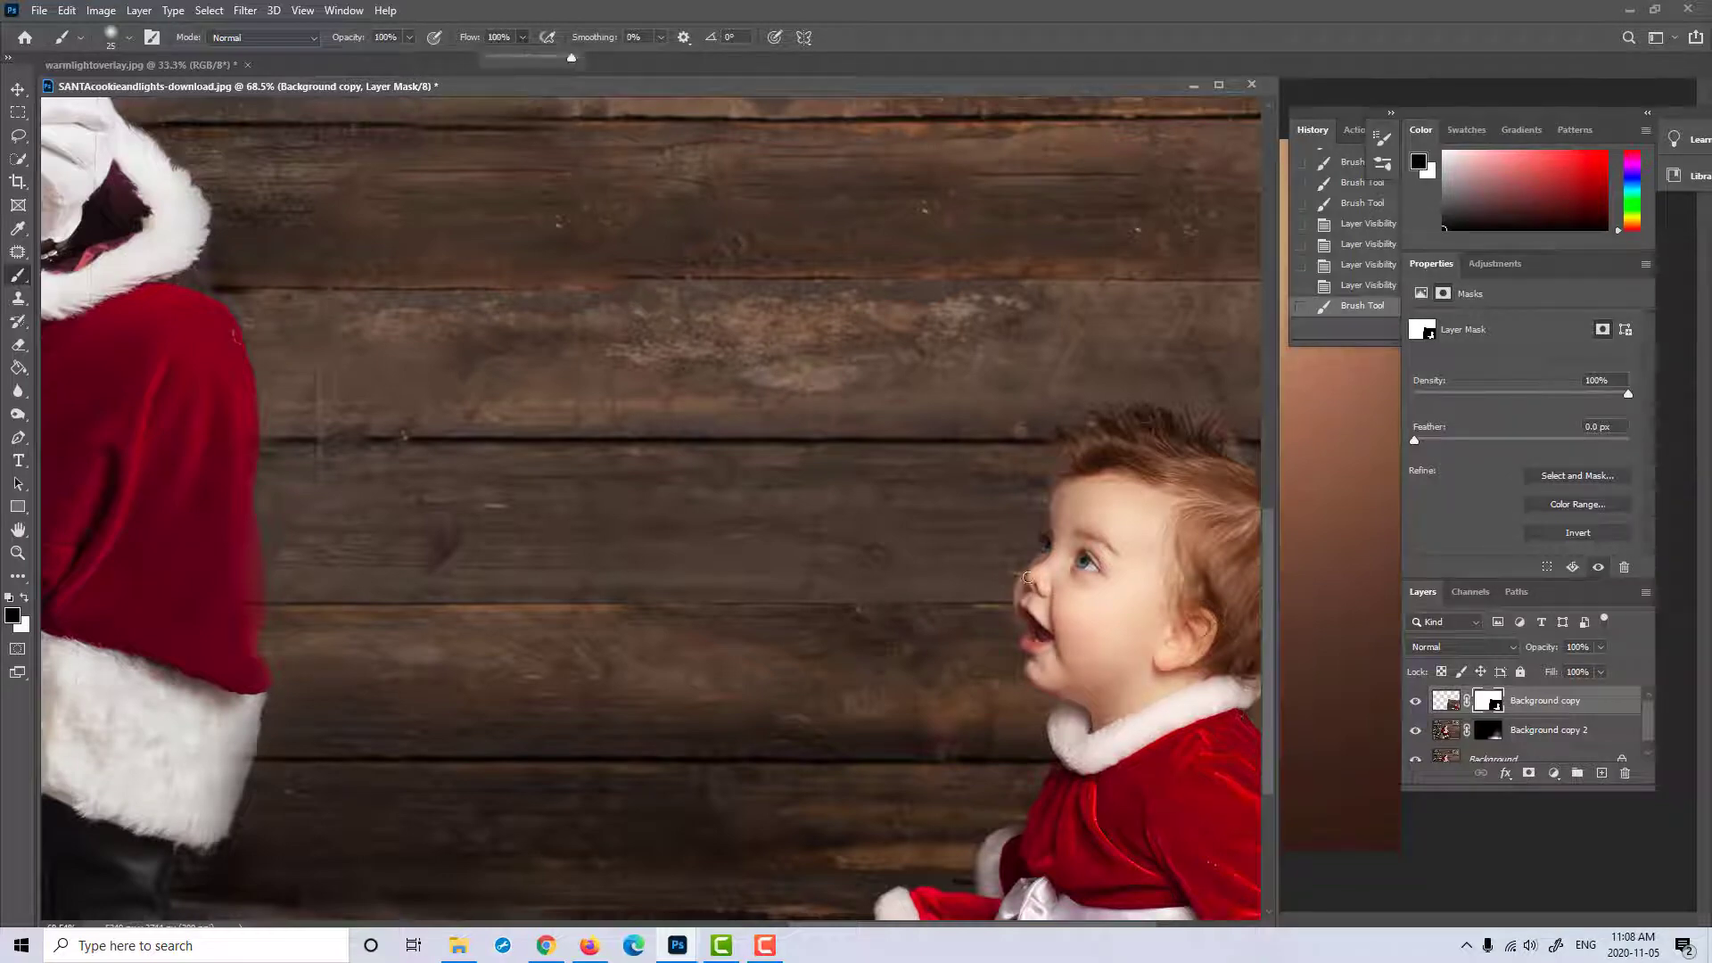
{"action": "left_click", "coordinate": [1011, 574]}
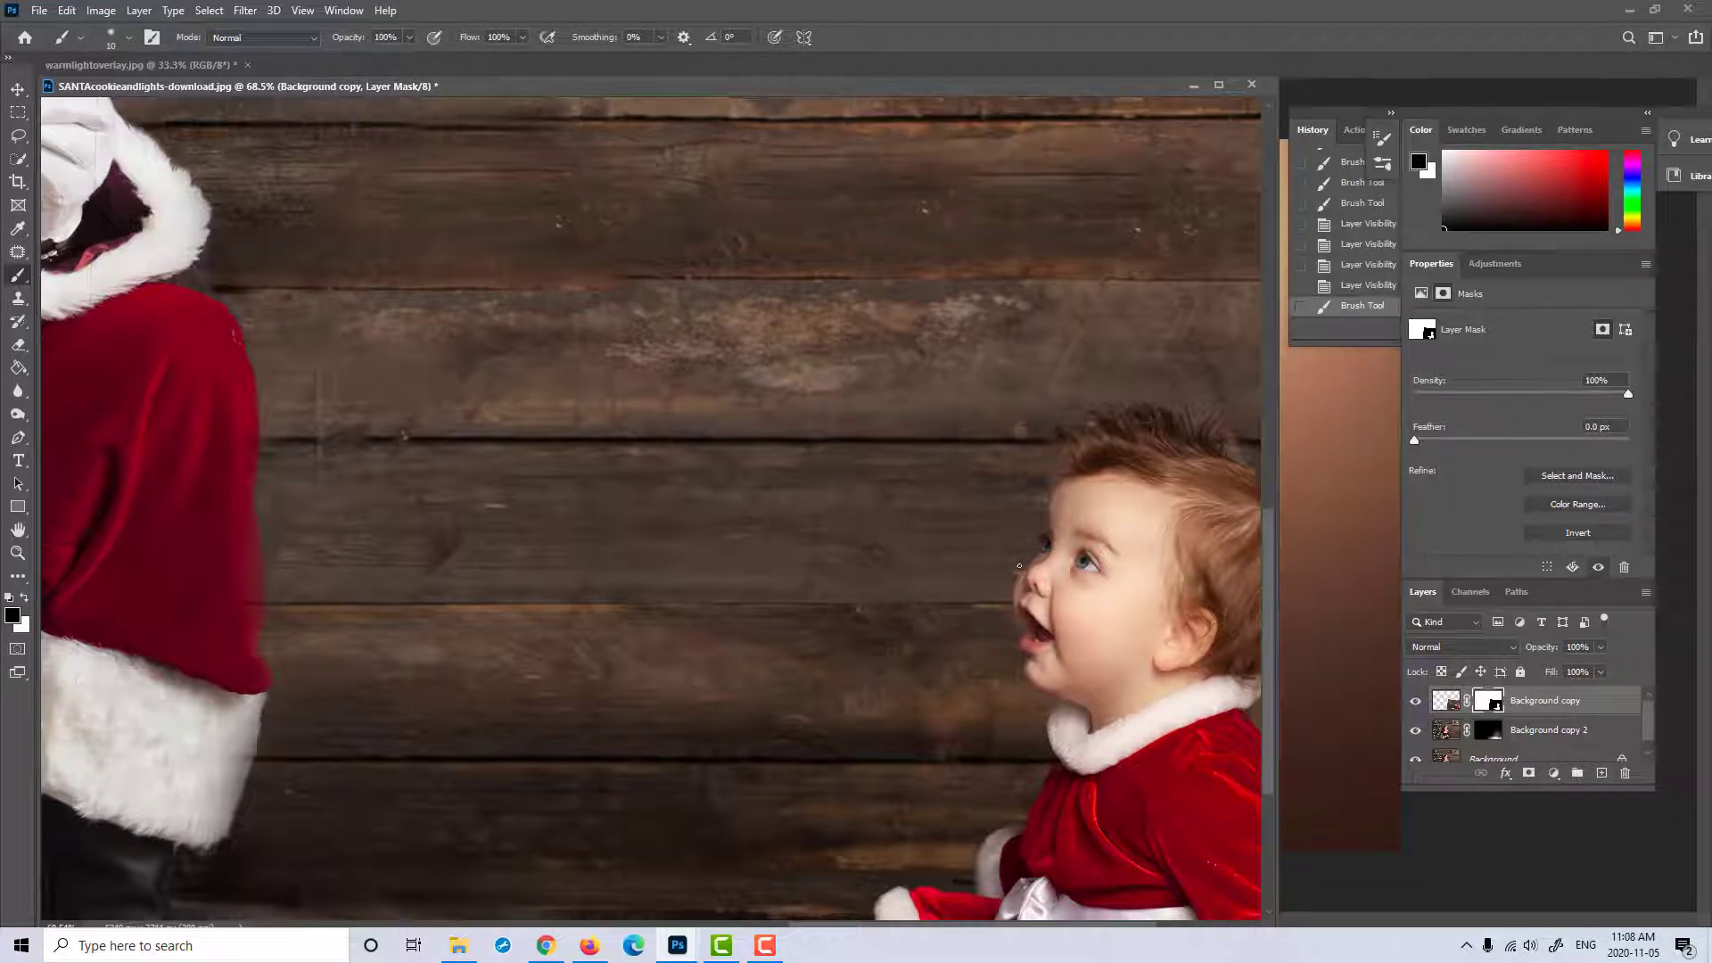
{"action": "left_click_drag", "start_coordinate": [1015, 577], "coordinate": [984, 600]}
{"action": "left_click", "coordinate": [1018, 575]}
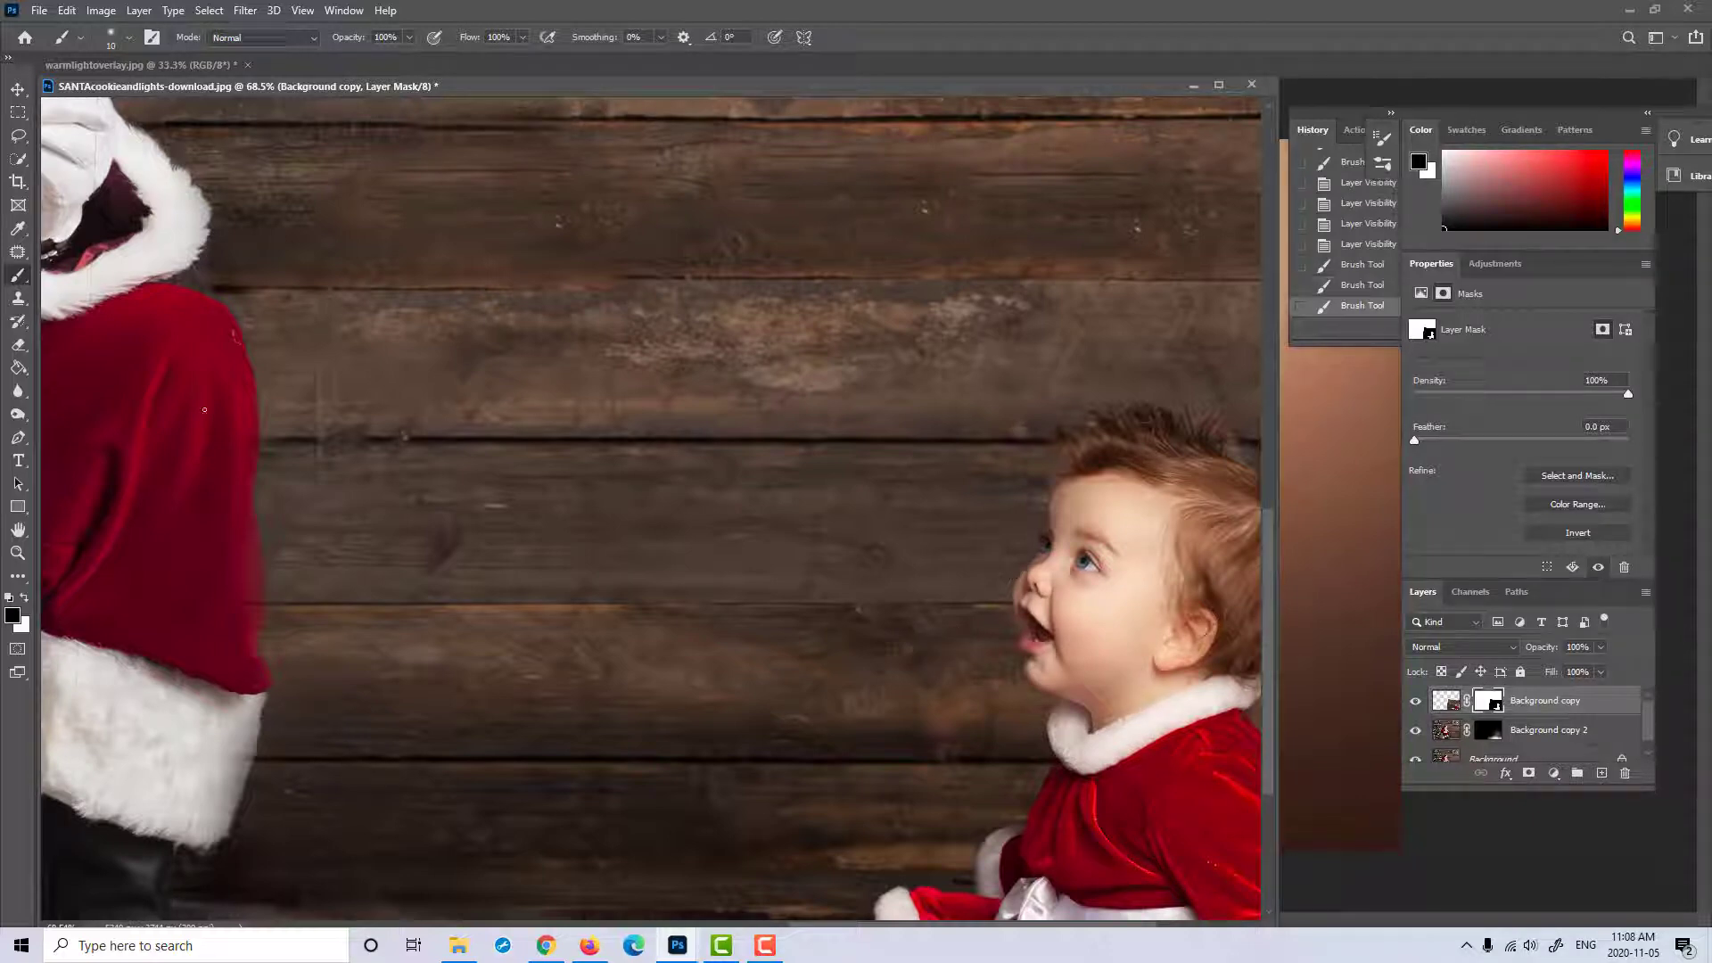
Step: Review the whole composite and examine the baby's cut-out edges and the shading around her legs up close
{"action": "left_click", "coordinate": [16, 553]}
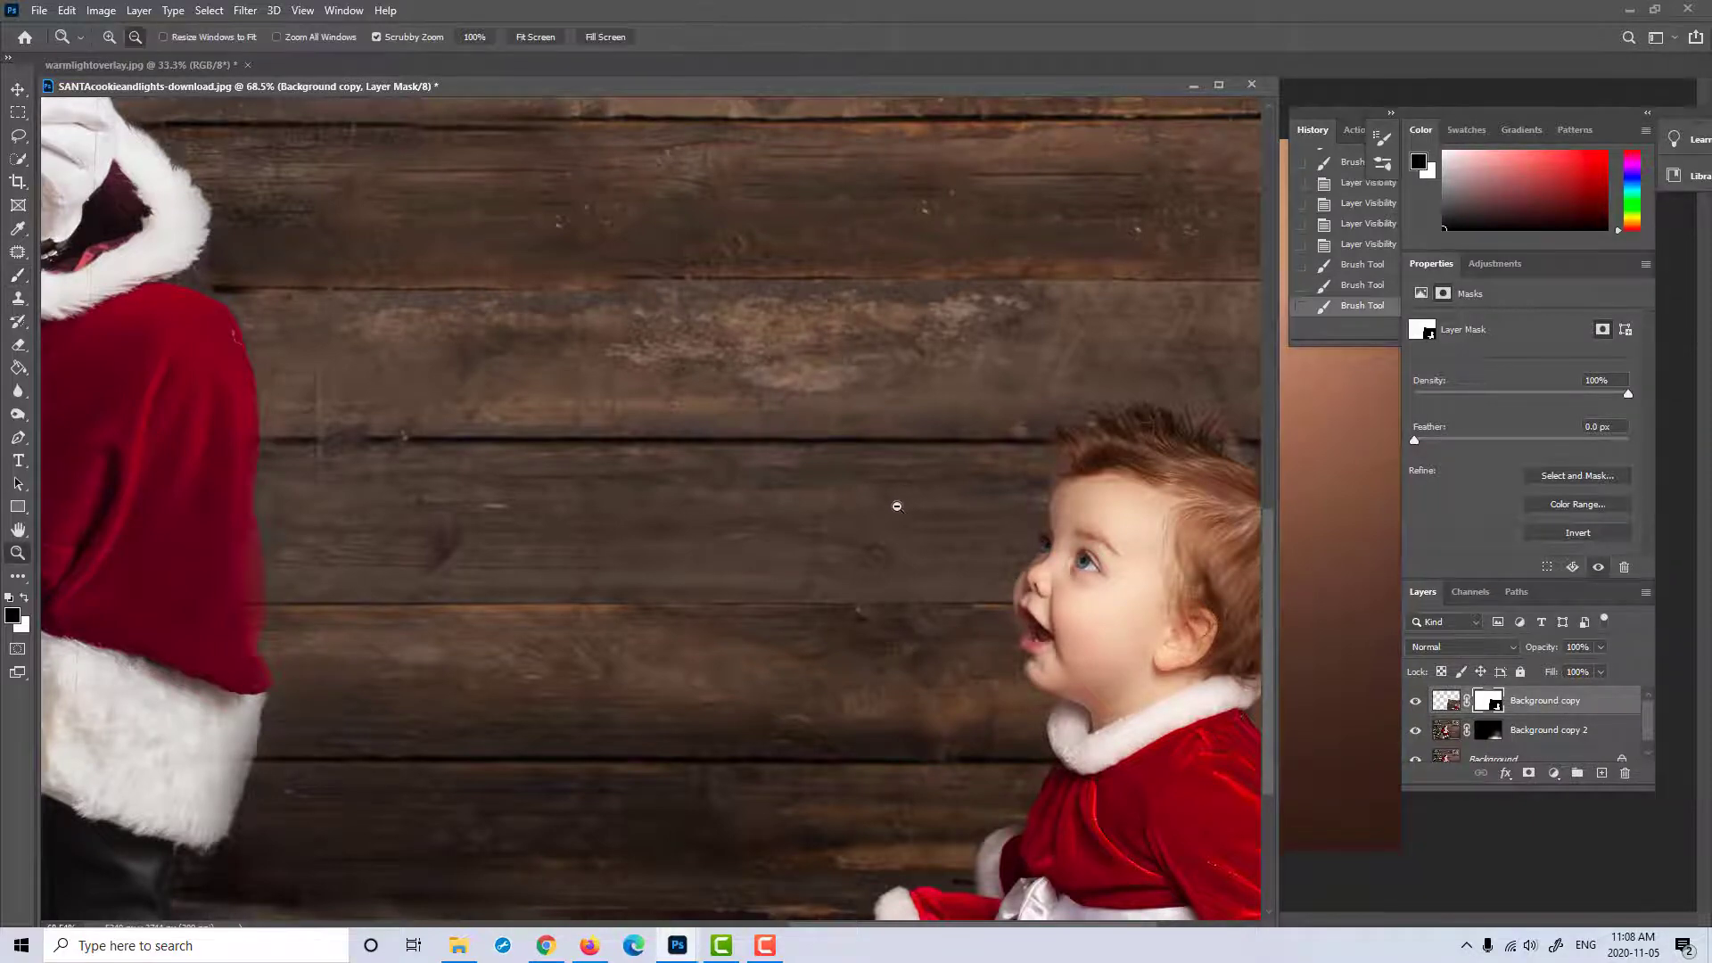
{"action": "left_click_drag", "start_coordinate": [899, 507], "coordinate": [974, 662]}
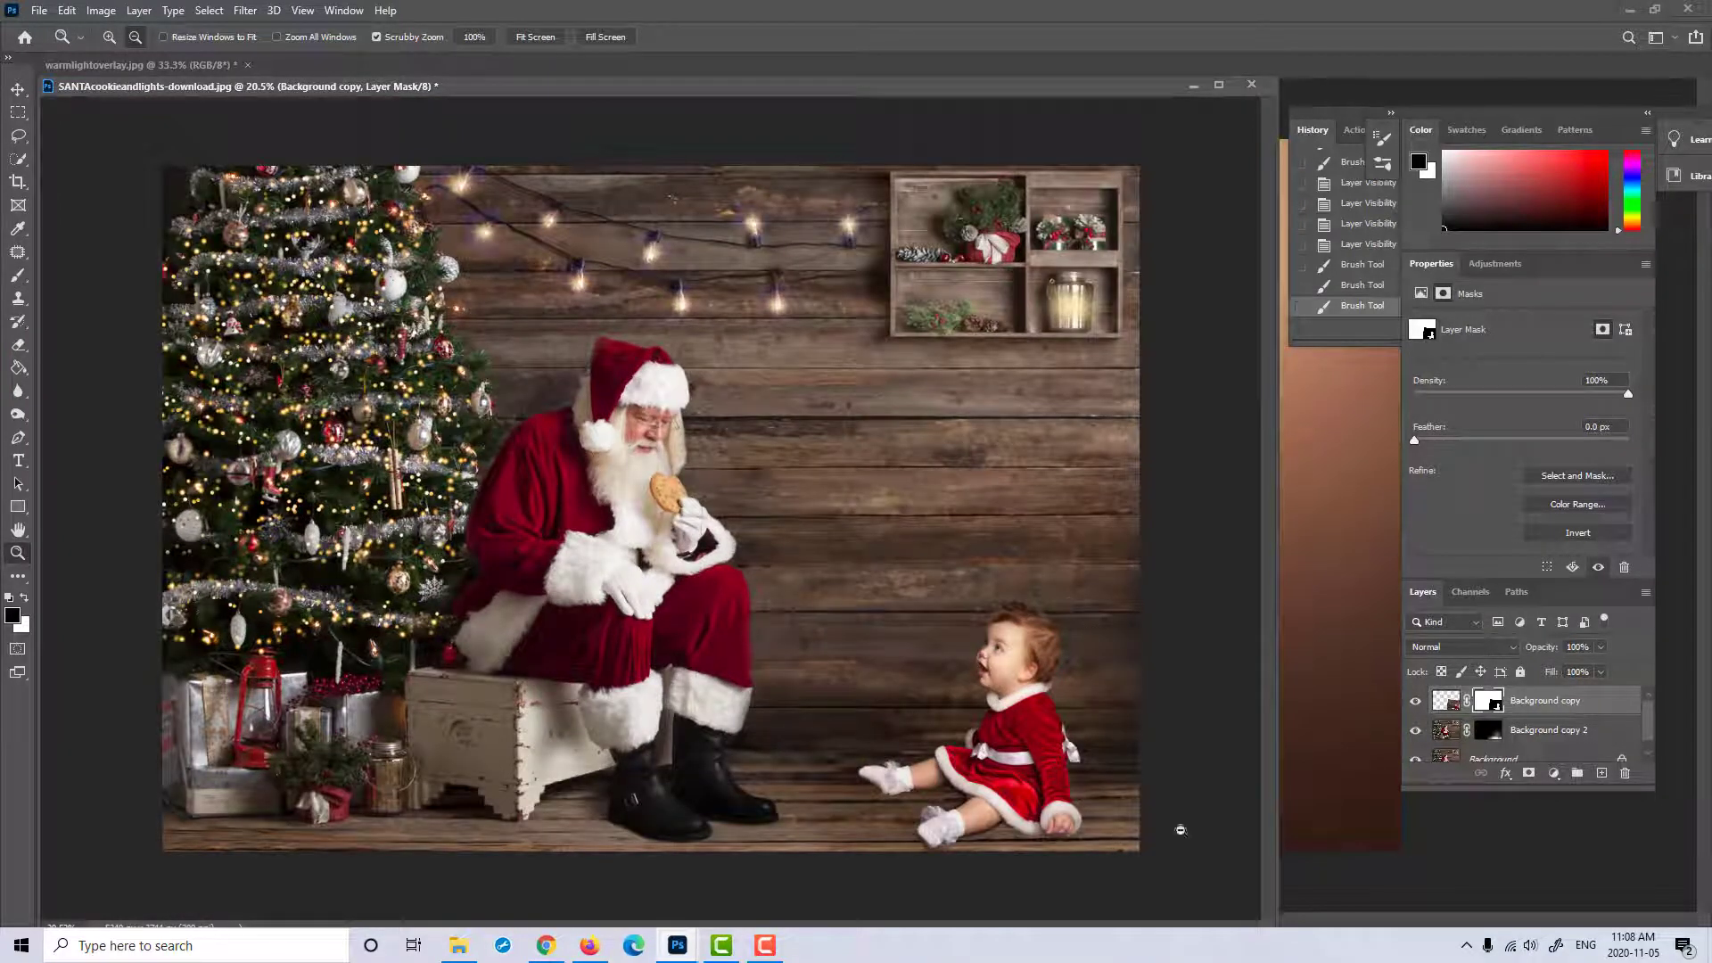
{"action": "left_click_drag", "start_coordinate": [1181, 830], "coordinate": [1245, 857]}
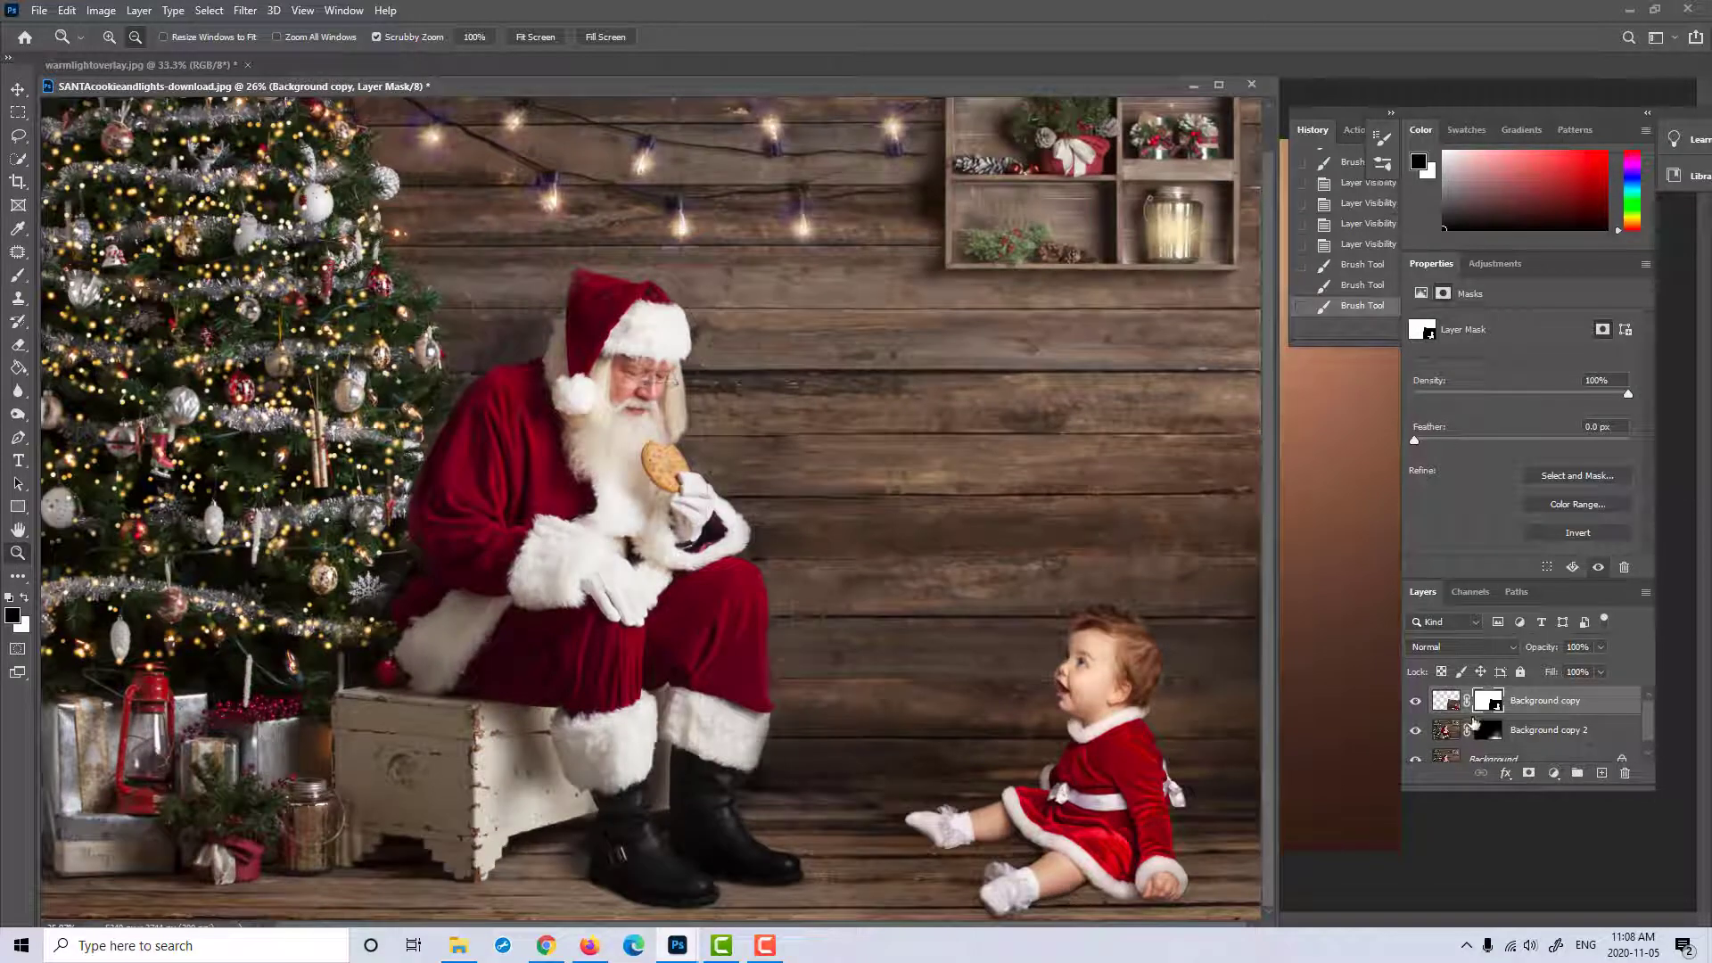
{"action": "left_click_drag", "start_coordinate": [1175, 853], "coordinate": [1255, 827]}
{"action": "scroll", "coordinate": [1124, 733], "scroll_direction": "down", "scroll_amount": 1}
{"action": "left_click_drag", "start_coordinate": [1027, 840], "coordinate": [1058, 827]}
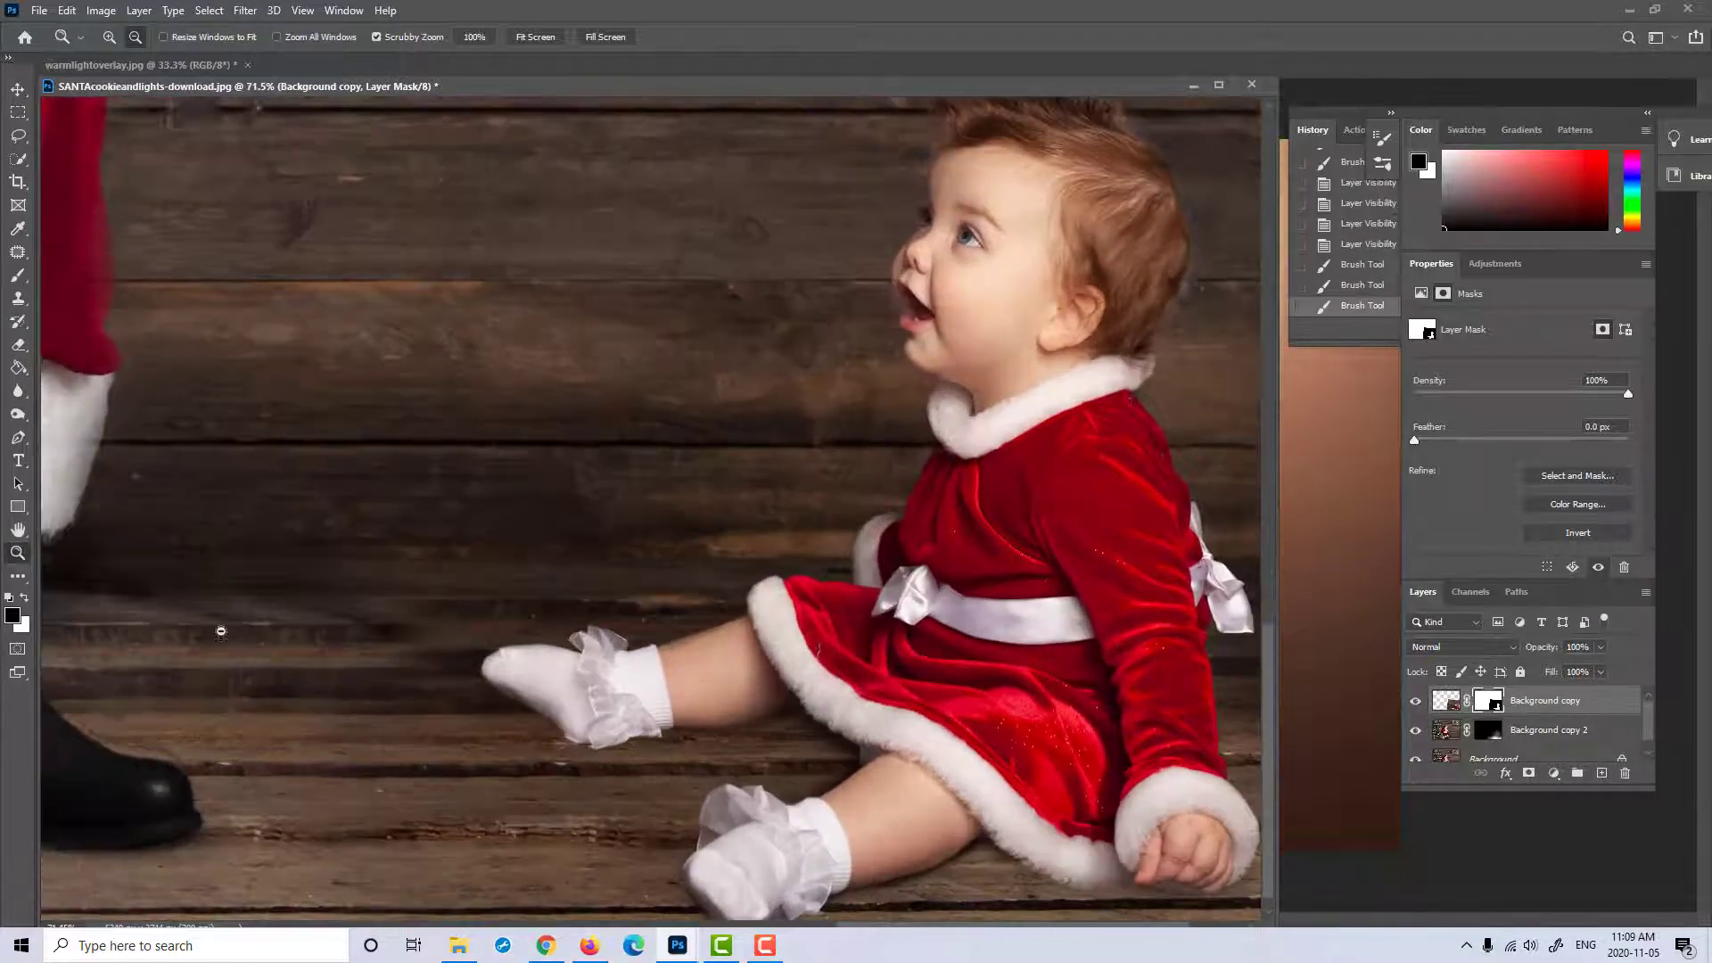
Step: Paint black with a 10 px brush on the baby's mask along her lower leg and the fur hem of her dress
{"action": "left_click", "coordinate": [18, 274]}
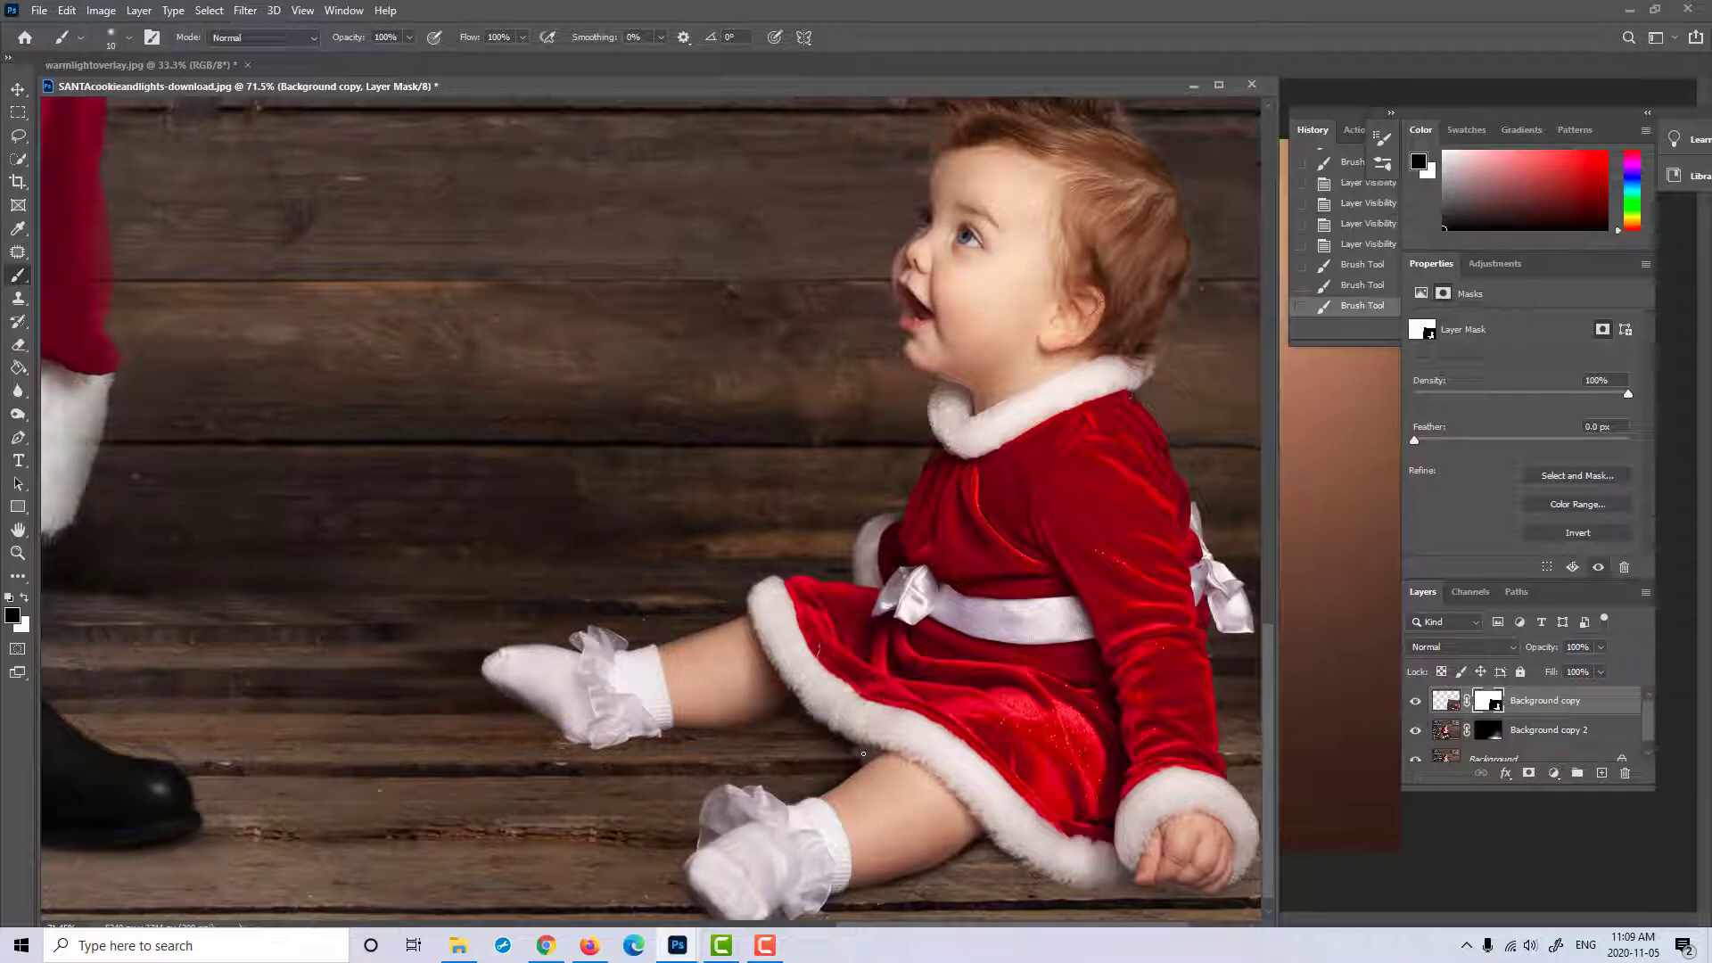
{"action": "left_click_drag", "start_coordinate": [863, 754], "coordinate": [833, 764]}
{"action": "key", "text": "]"}
{"action": "key", "text": "]"}
{"action": "key", "text": "]"}
{"action": "left_click_drag", "start_coordinate": [790, 752], "coordinate": [1007, 912]}
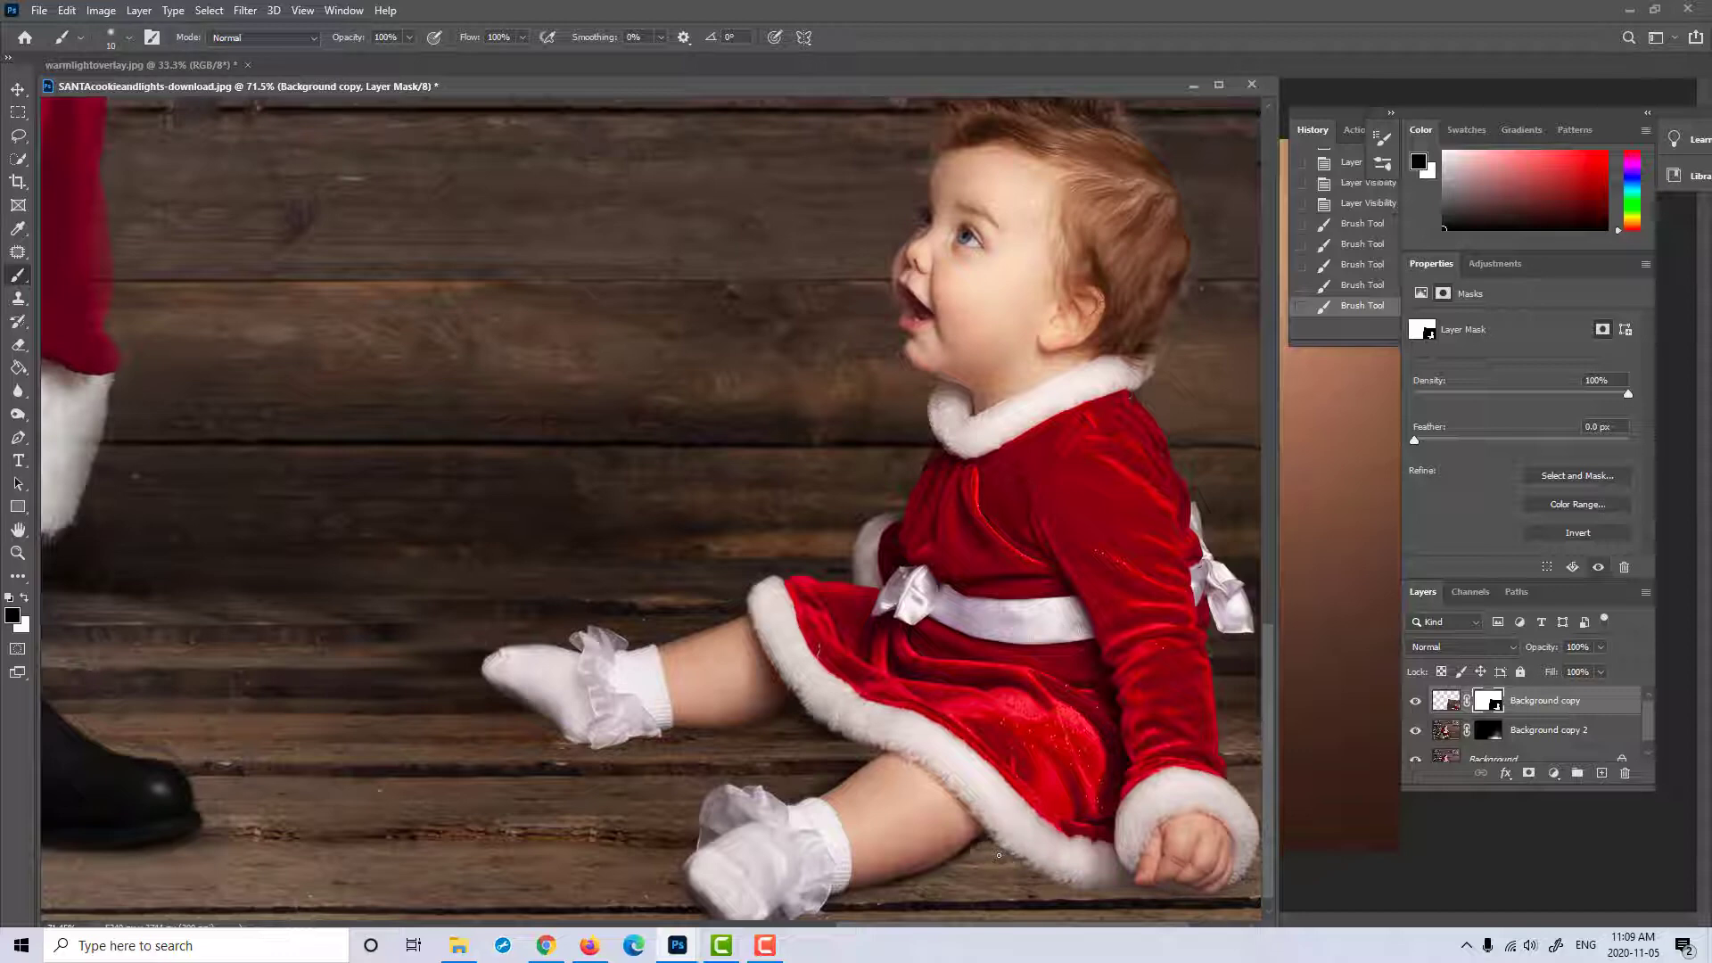
Step: Enlarge the brush to 25 px and paint black on the baby's mask where her thigh meets the fur hem
{"action": "left_click_drag", "start_coordinate": [998, 855], "coordinate": [984, 846]}
{"action": "key", "text": "]"}
{"action": "key", "text": "]"}
{"action": "key", "text": "]"}
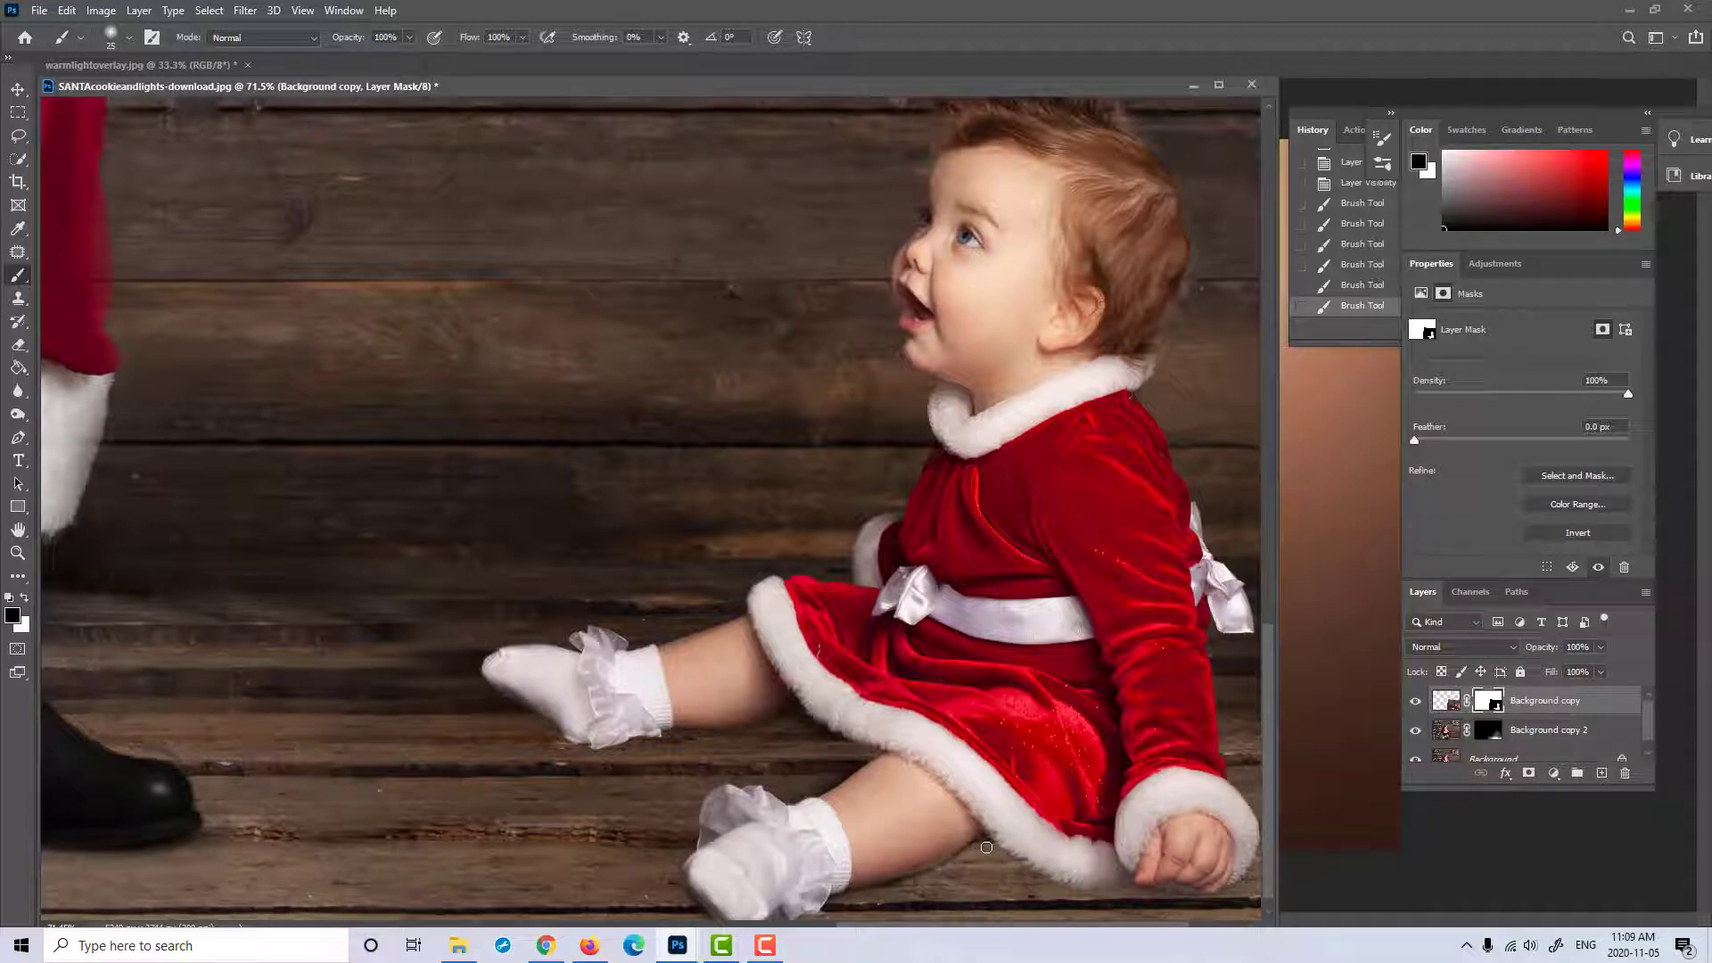
{"action": "left_click", "coordinate": [986, 847]}
Step: Switch the foreground to white and touch up her leg edge with a 40 px brush, checking Background copy 2's mask before reselecting the baby's mask
{"action": "key", "text": "x"}
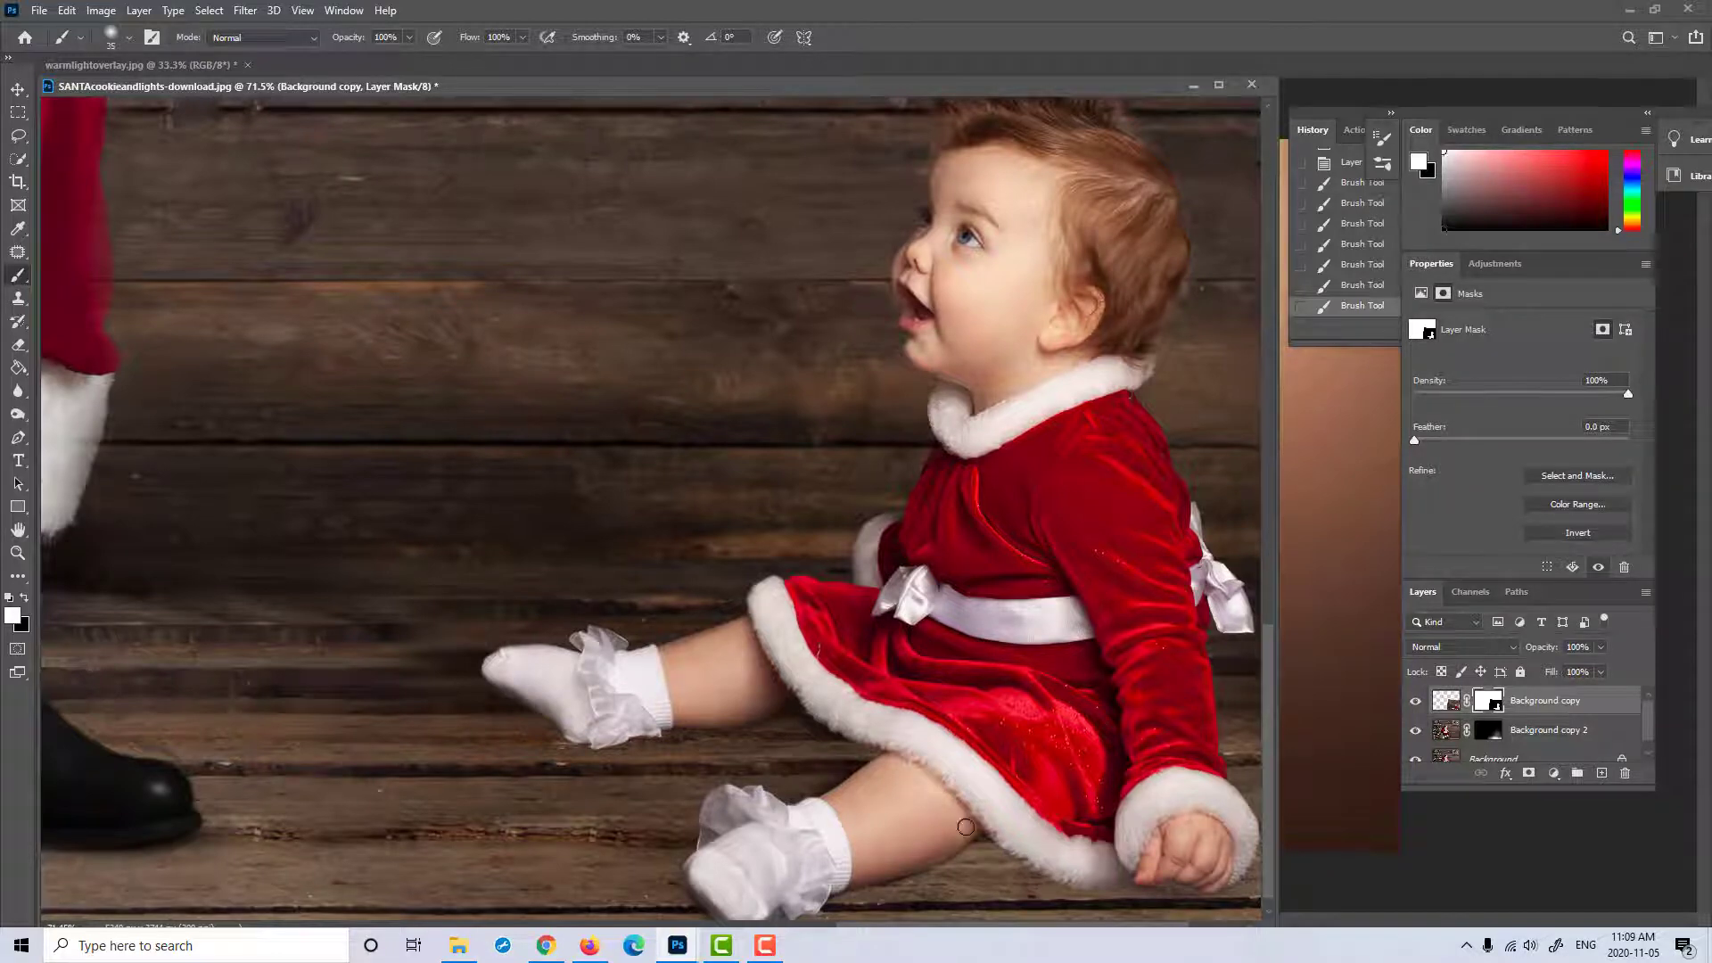
{"action": "key", "text": "bracketright"}
{"action": "left_click", "coordinate": [967, 825]}
{"action": "left_click", "coordinate": [1487, 730]}
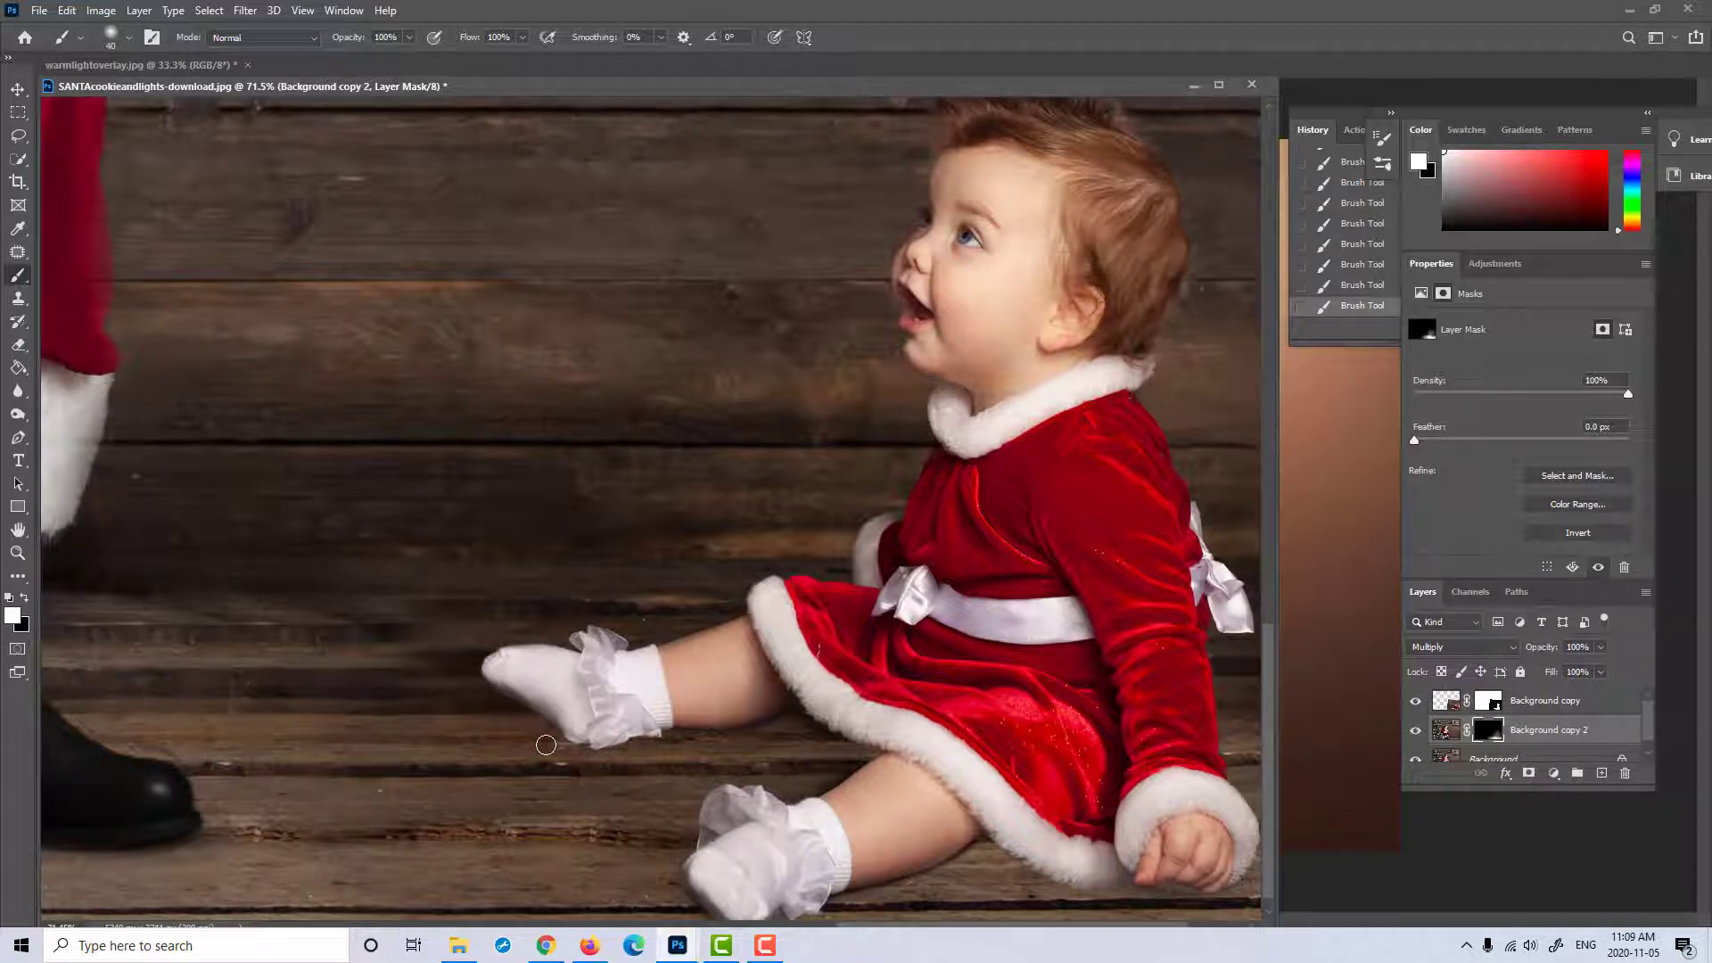
{"action": "left_click", "coordinate": [1487, 701]}
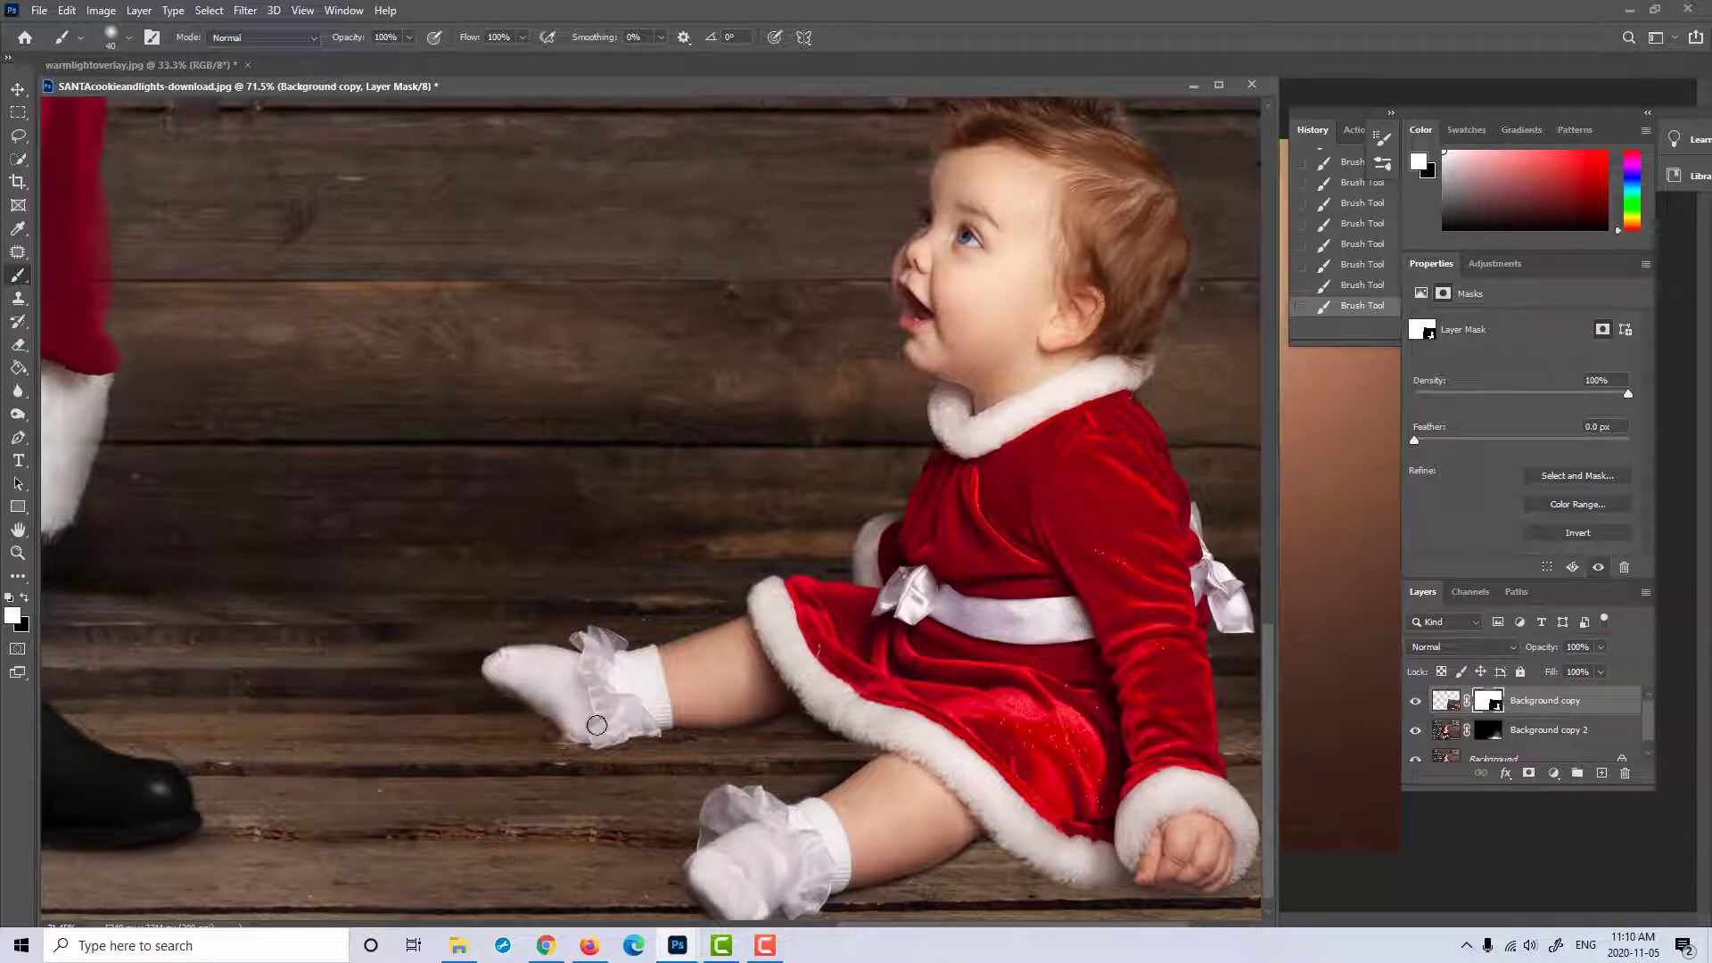
Step: Paint white on Background copy 2's mask beneath the baby's dress with a 152 px Soft Round brush
{"action": "left_click", "coordinate": [17, 553]}
{"action": "left_click", "coordinate": [1115, 545], "text": "alt"}
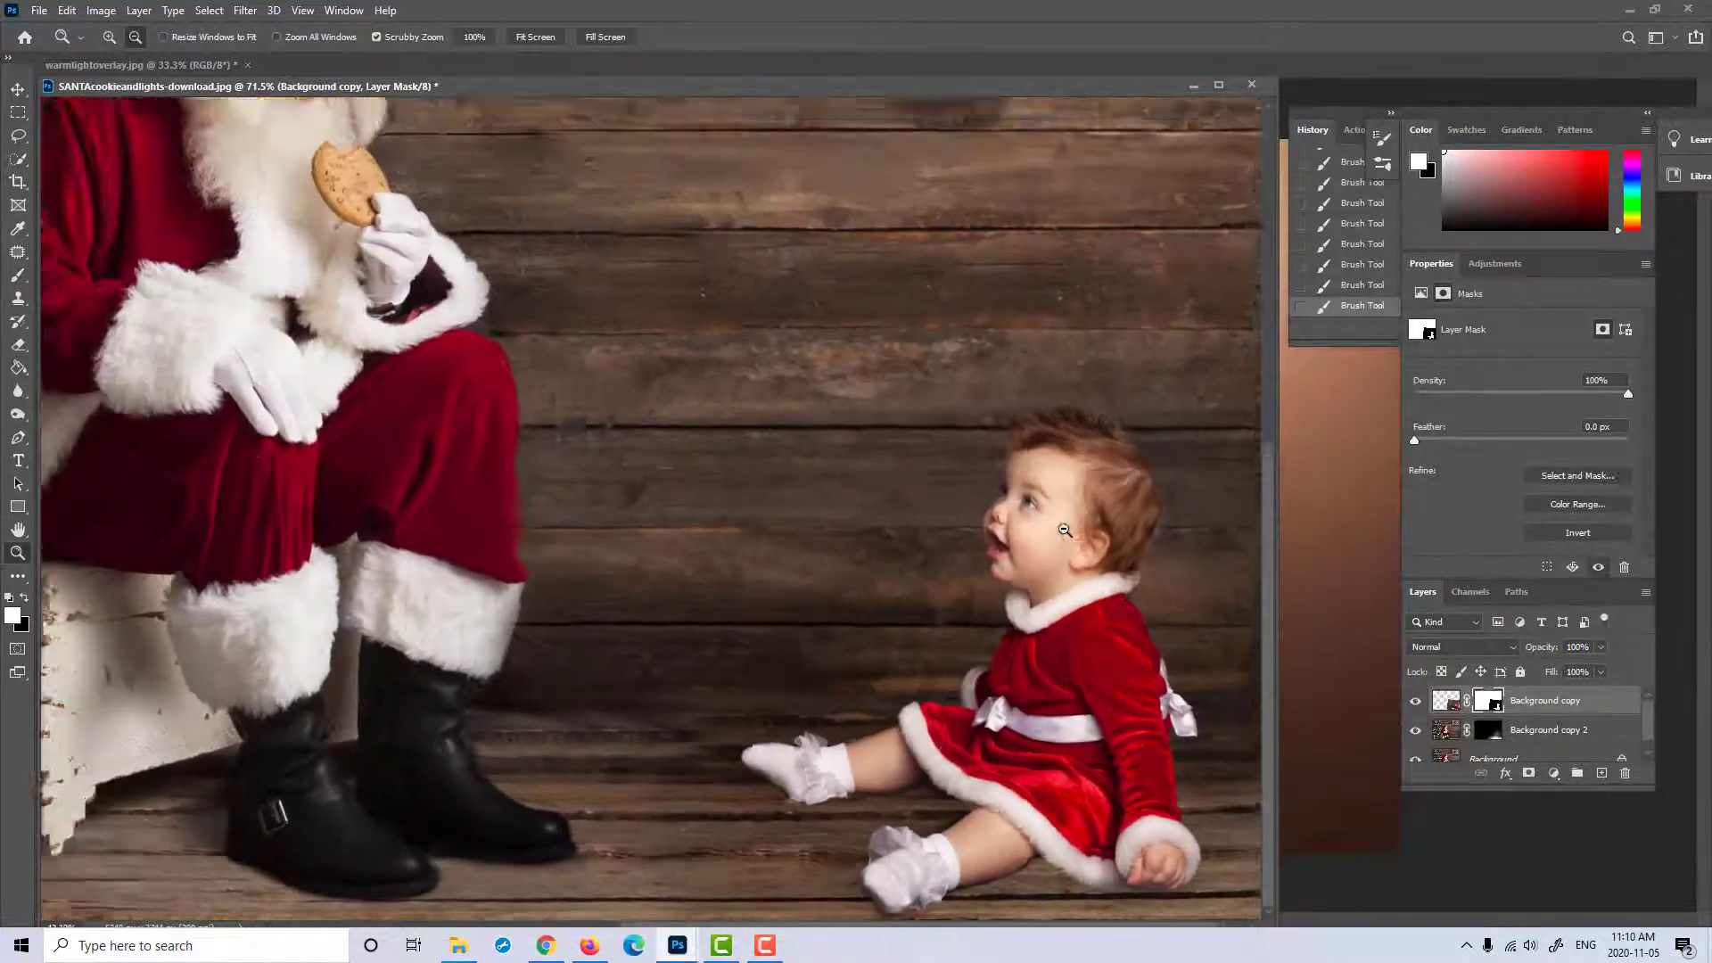
{"action": "left_click", "coordinate": [1052, 526], "text": "alt"}
{"action": "mouse_move", "coordinate": [1033, 522]}
{"action": "left_mouse_down"}
{"action": "mouse_move", "coordinate": [1008, 512]}
{"action": "mouse_move", "coordinate": [1030, 515]}
{"action": "left_mouse_up"}
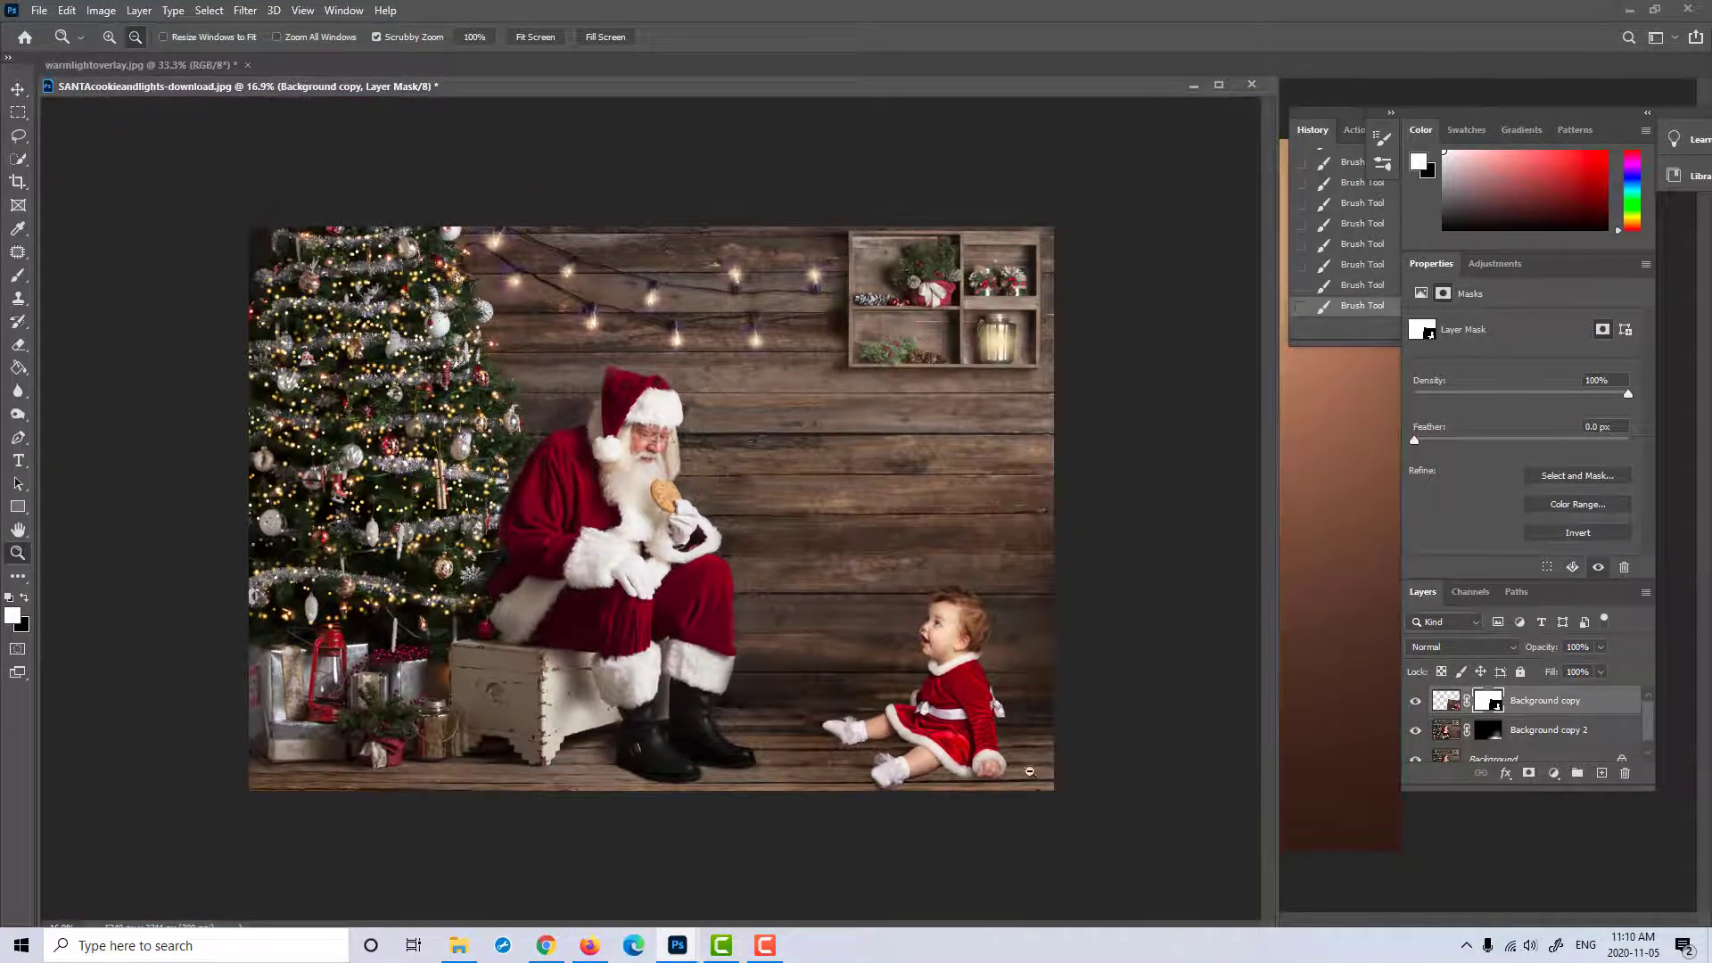
{"action": "left_click_drag", "start_coordinate": [979, 754], "coordinate": [1034, 749]}
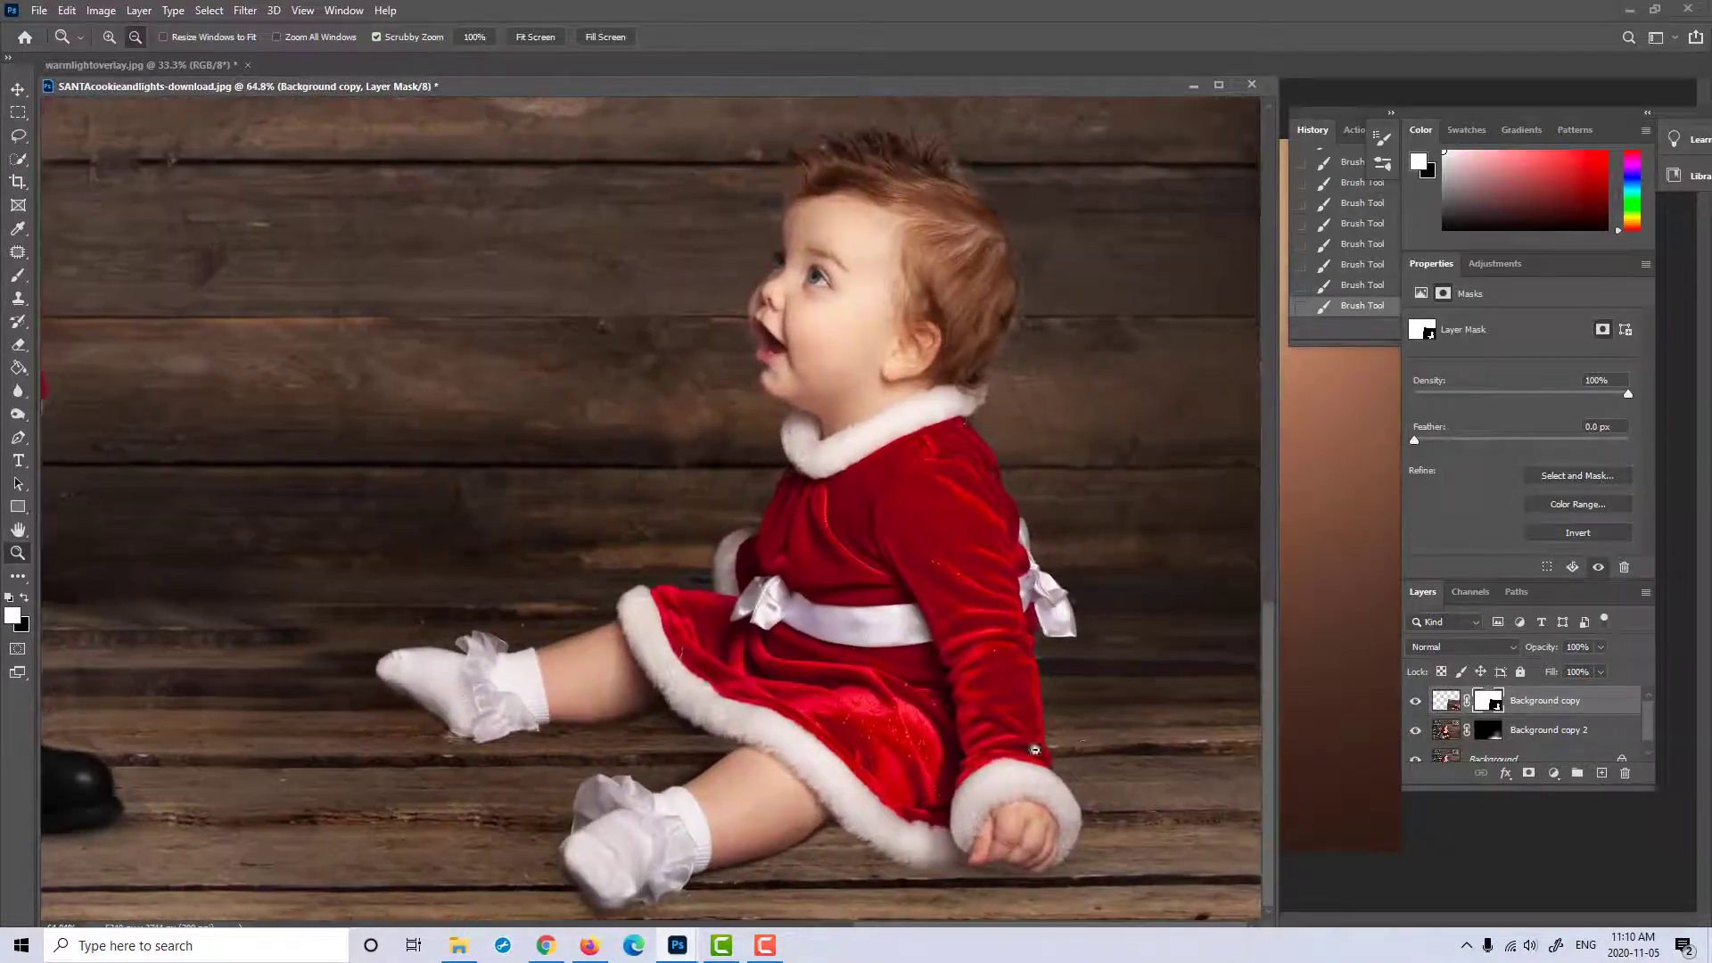
{"action": "left_click", "coordinate": [1500, 731]}
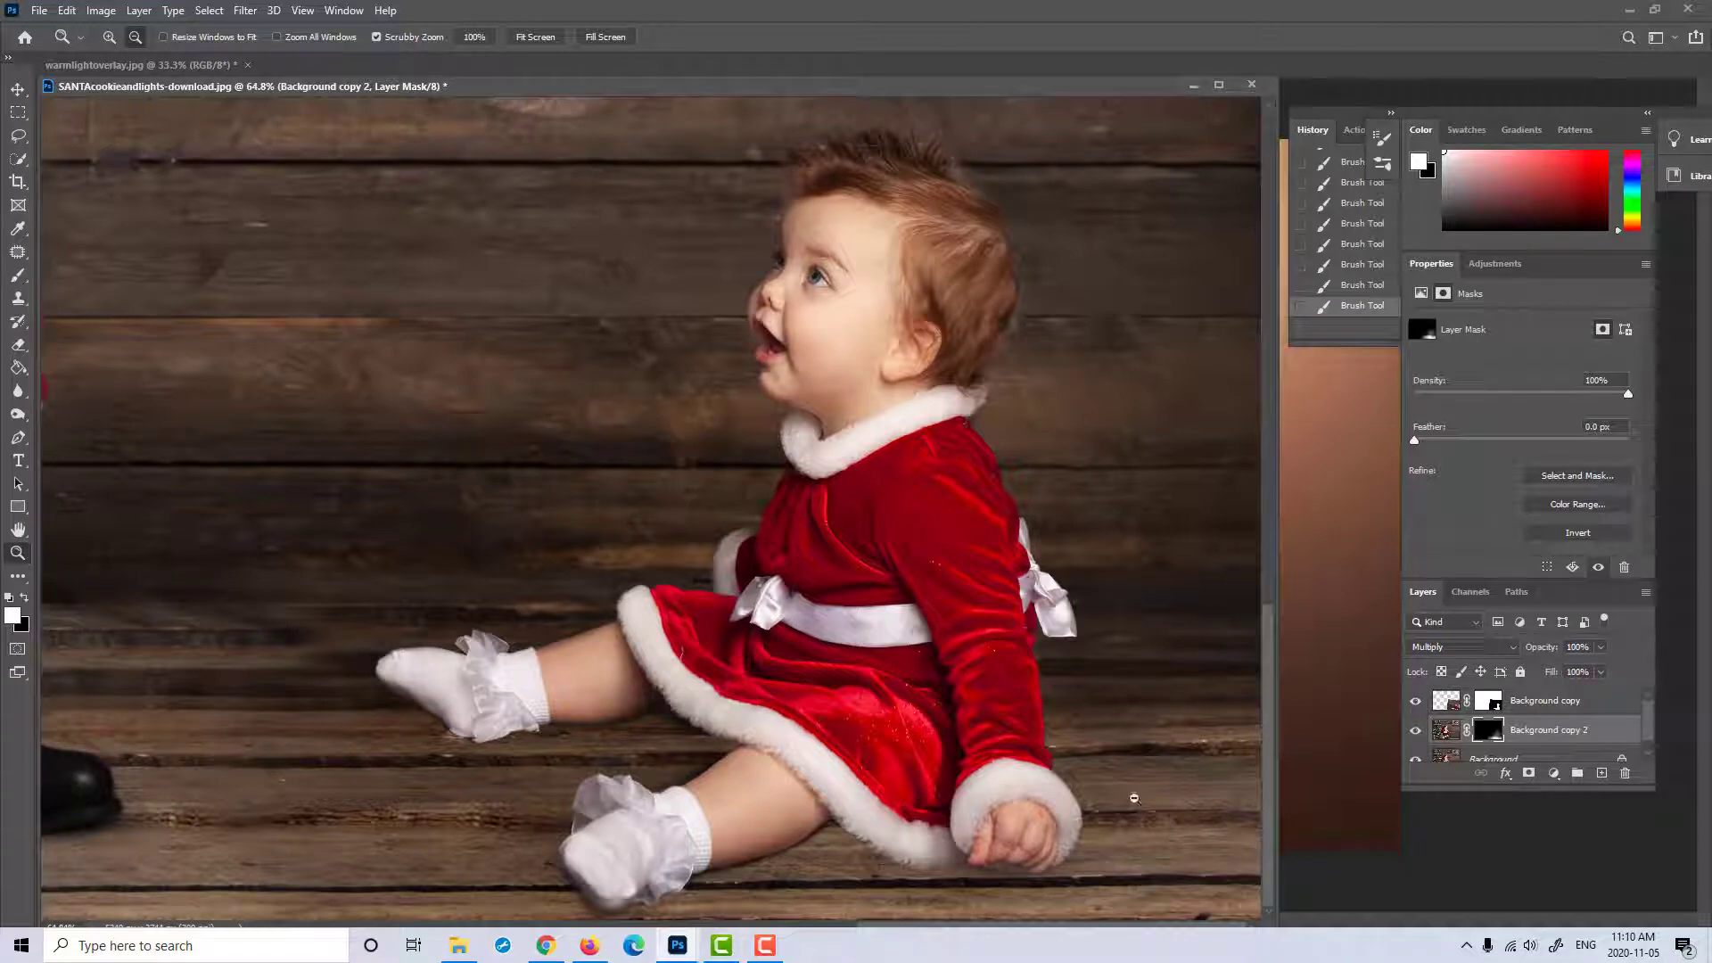
{"action": "left_click", "coordinate": [17, 275]}
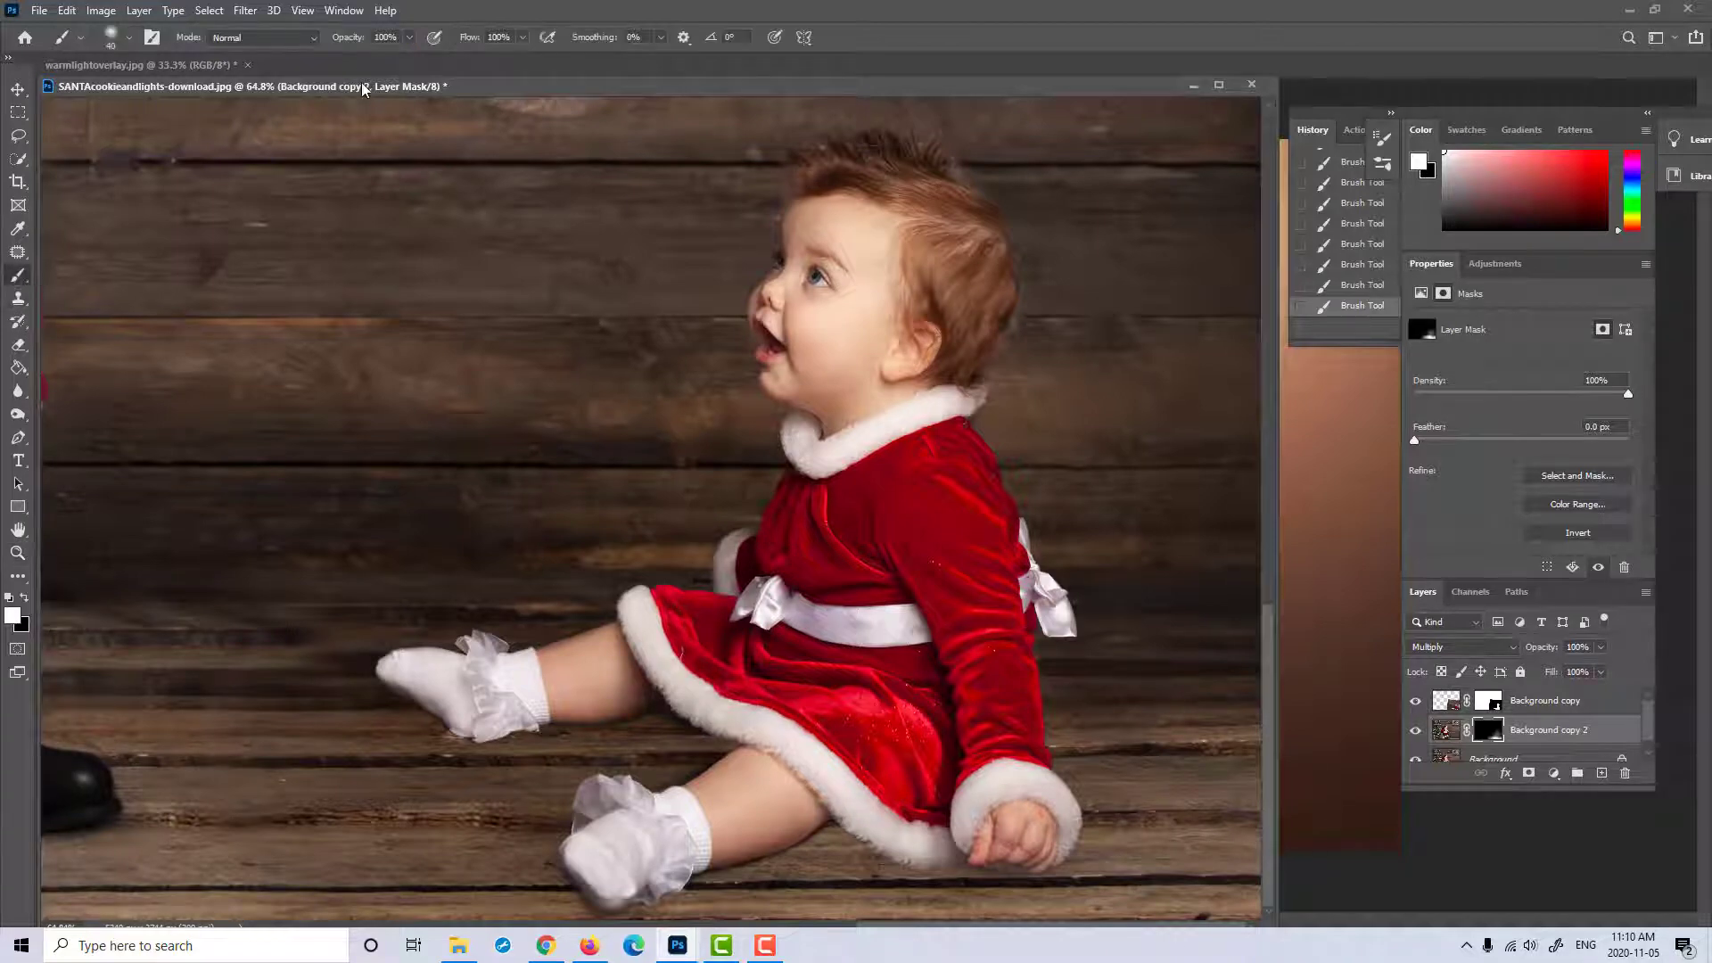
{"action": "left_click", "coordinate": [129, 37]}
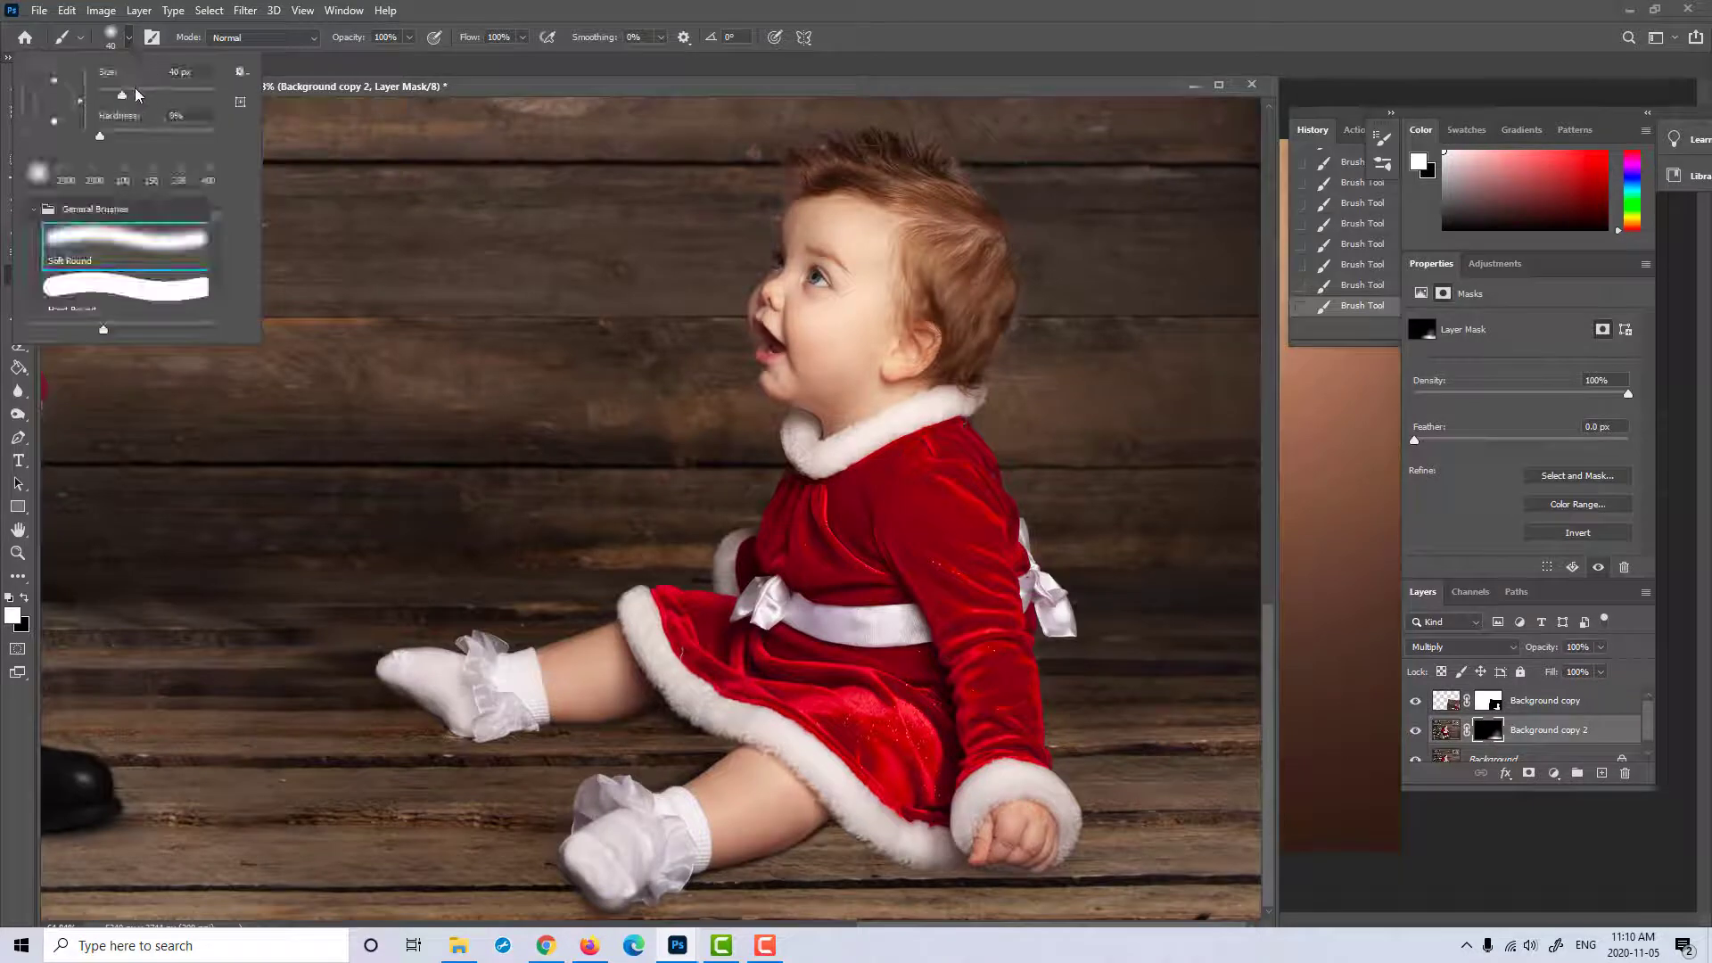
{"action": "left_click_drag", "start_coordinate": [136, 95], "coordinate": [171, 112]}
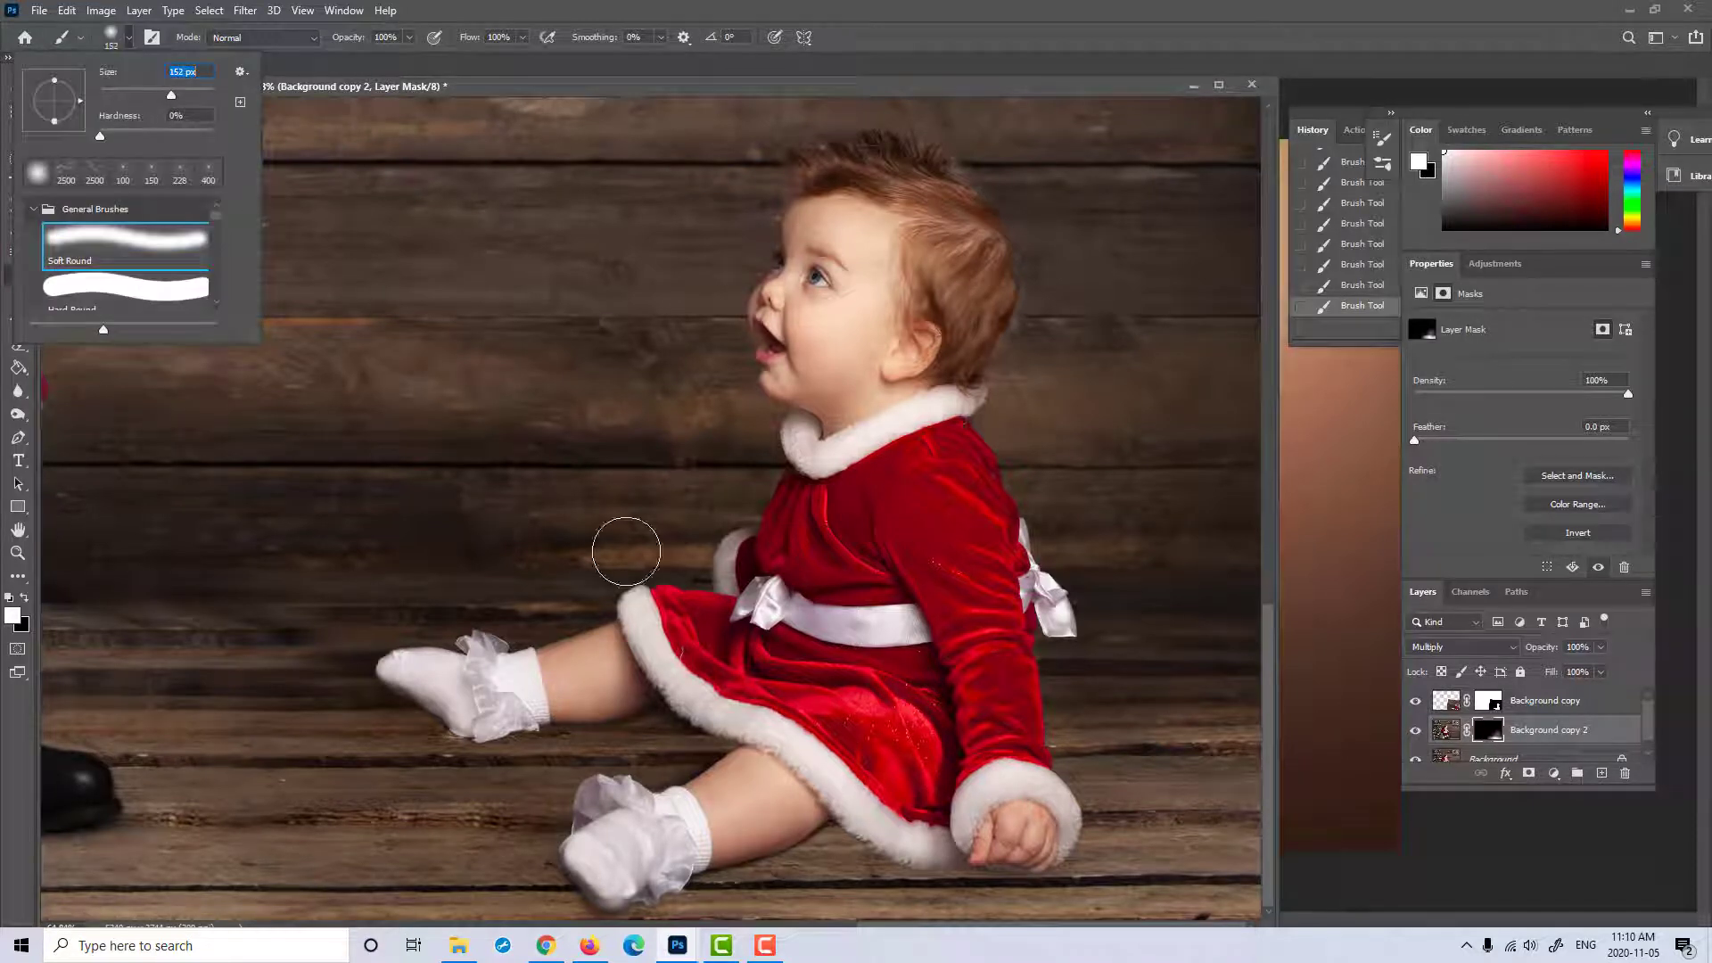
{"action": "left_click", "coordinate": [843, 847]}
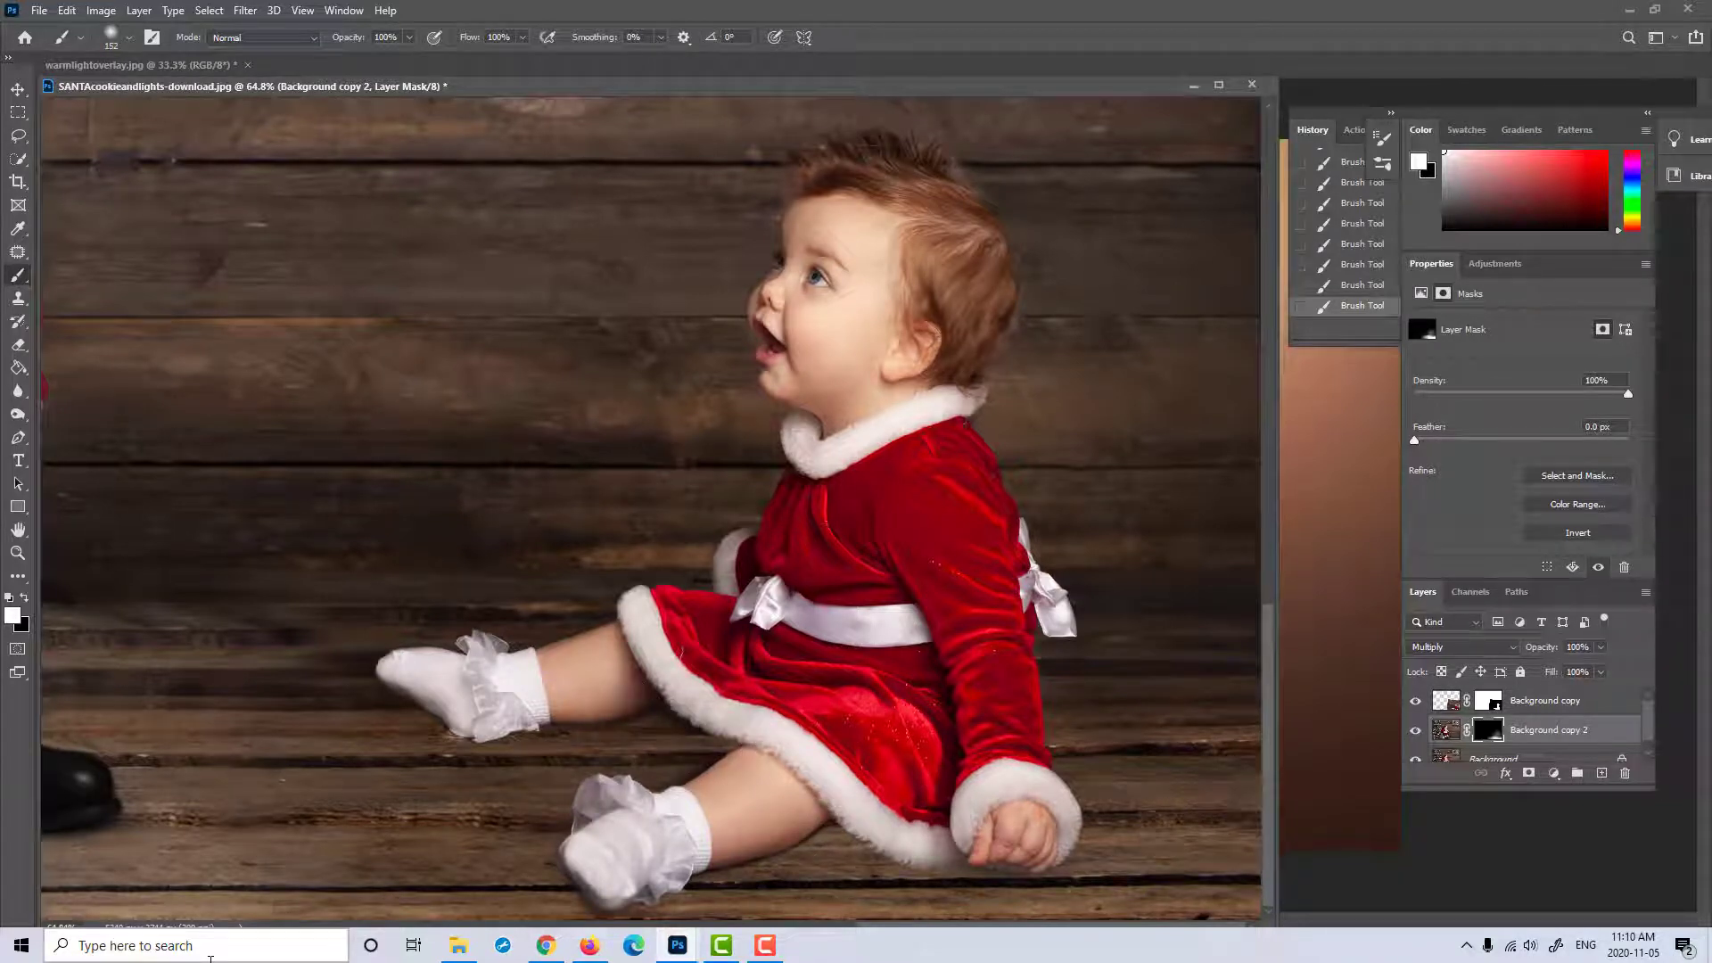
Step: Select the baby's layer mask and set the brush to 700 px with 30% opacity and 30% flow
{"action": "left_click", "coordinate": [18, 553]}
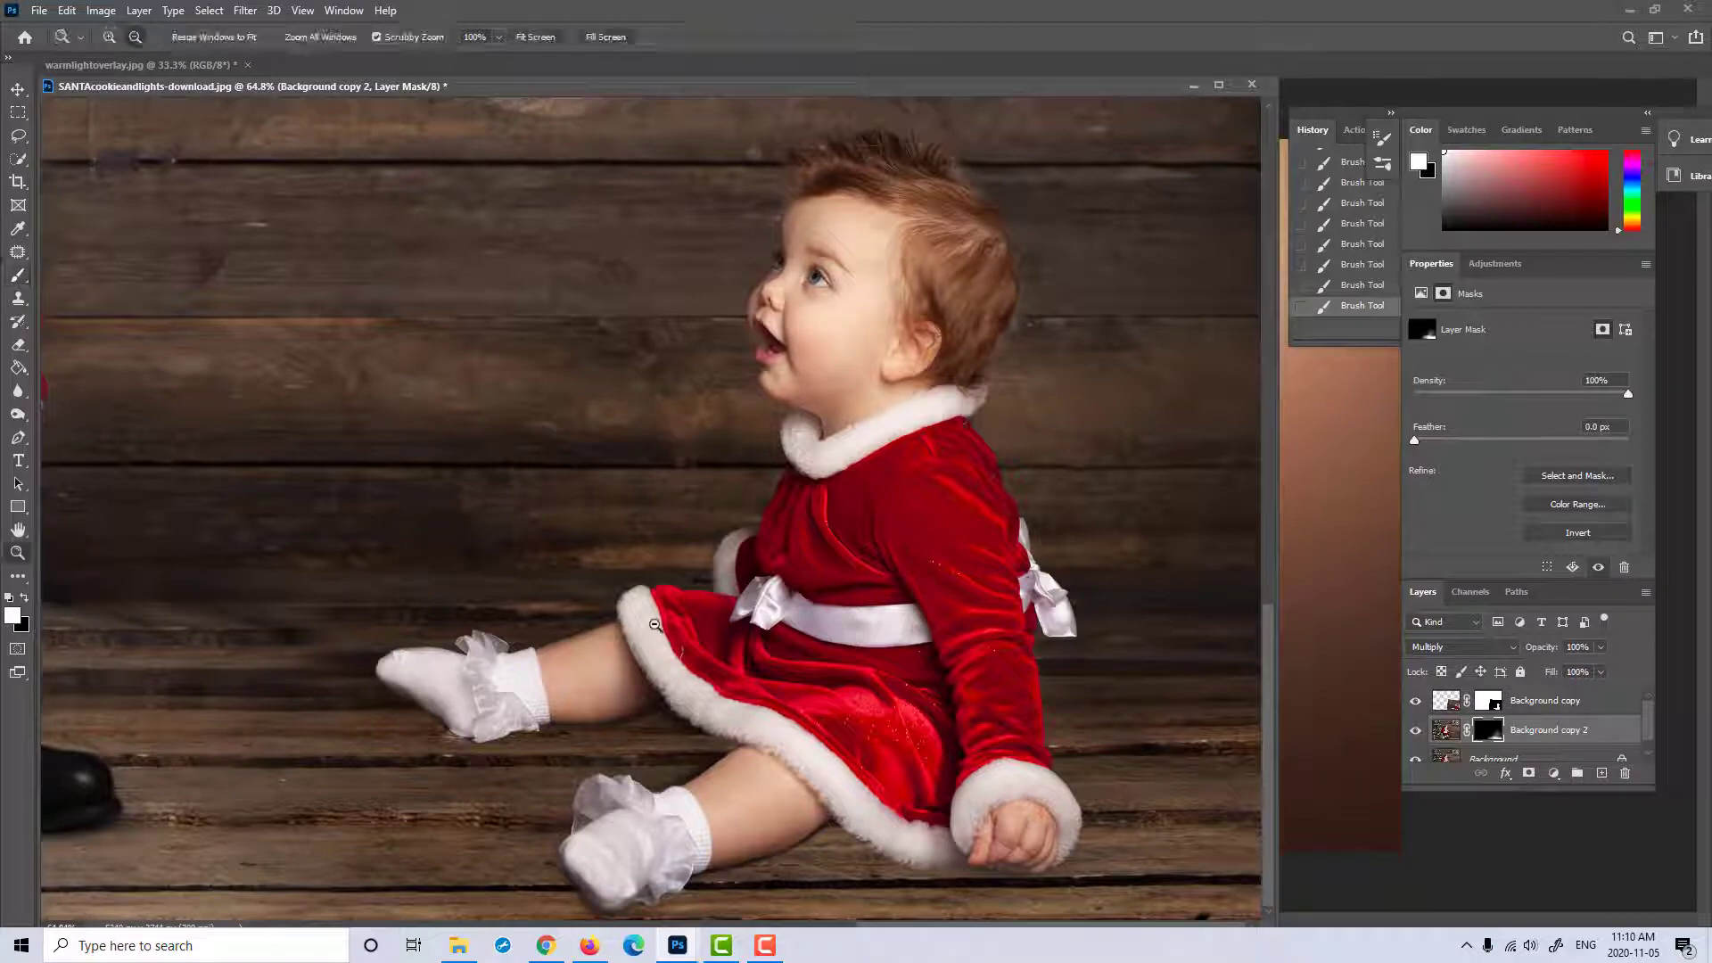
{"action": "left_click", "coordinate": [656, 624], "text": "alt"}
{"action": "left_click", "coordinate": [660, 622], "text": "alt"}
{"action": "left_click", "coordinate": [665, 622], "text": "alt"}
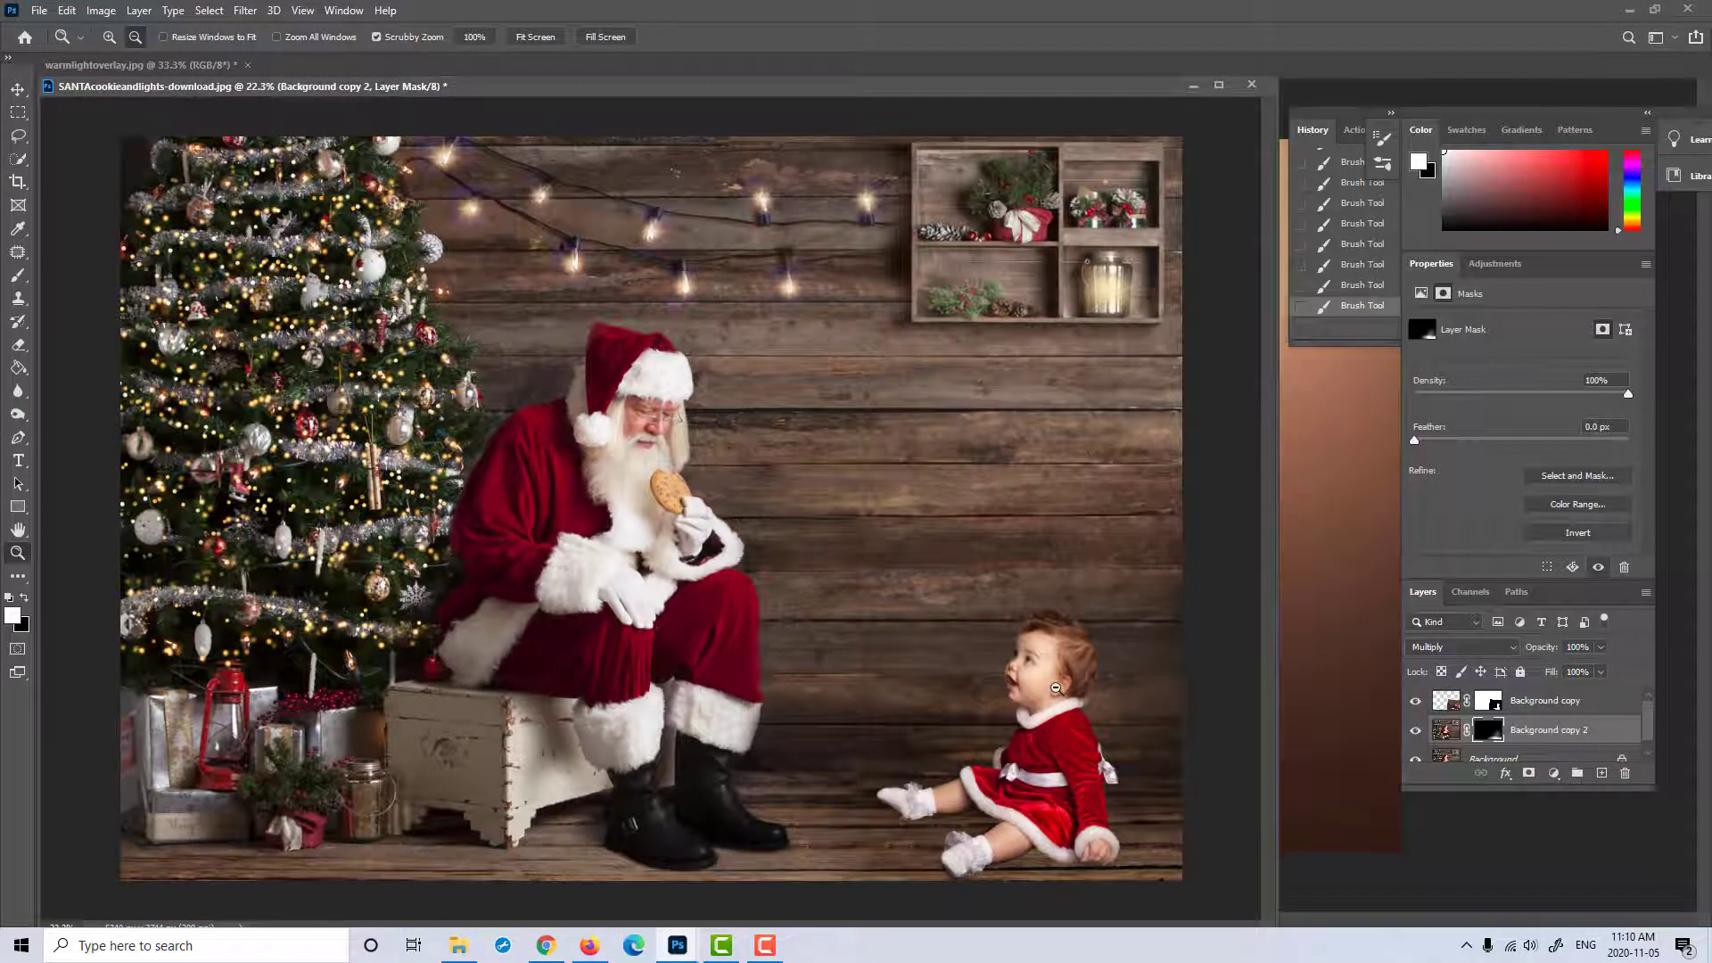
{"action": "left_click_drag", "start_coordinate": [1055, 688], "coordinate": [1012, 652]}
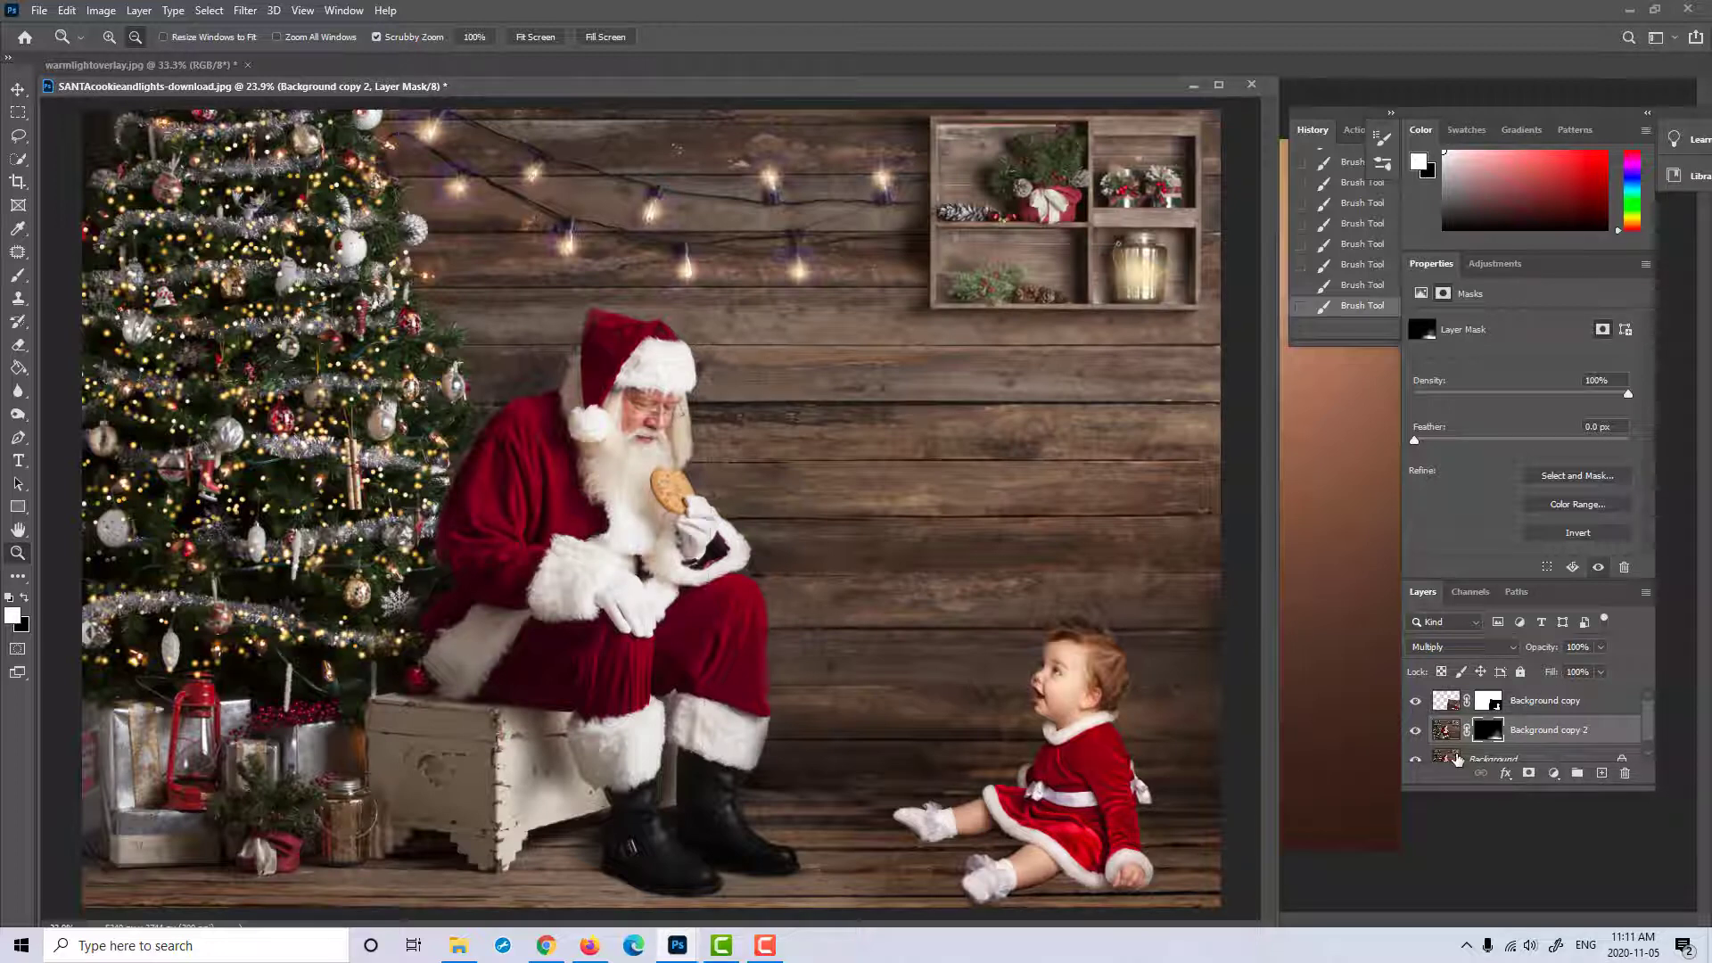
{"action": "left_click", "coordinate": [1502, 705]}
{"action": "left_click_drag", "start_coordinate": [1083, 779], "coordinate": [1229, 756]}
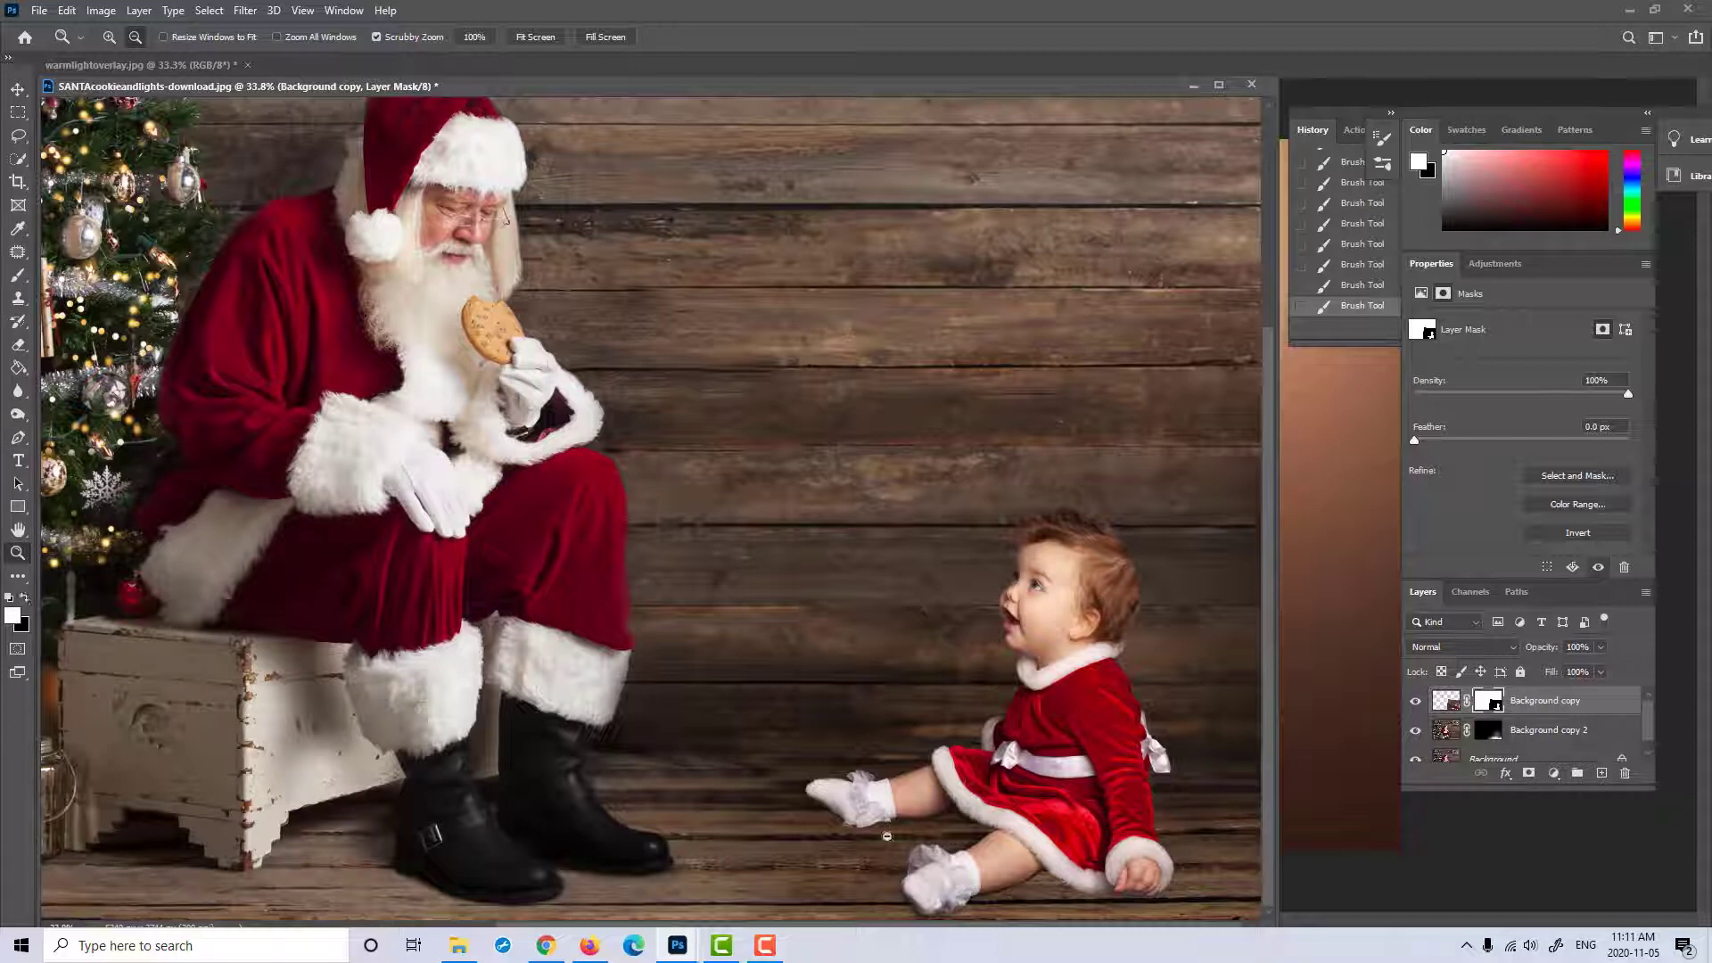
{"action": "left_click", "coordinate": [18, 275]}
{"action": "key", "text": "bracketright"}
{"action": "key", "text": "bracketright"}
{"action": "key", "text": "bracketright"}
{"action": "key", "text": "bracketright"}
{"action": "key", "text": "bracketright"}
{"action": "key", "text": "bracketright"}
{"action": "key", "text": "bracketright"}
{"action": "key", "text": "bracketright"}
{"action": "key", "text": "bracketright"}
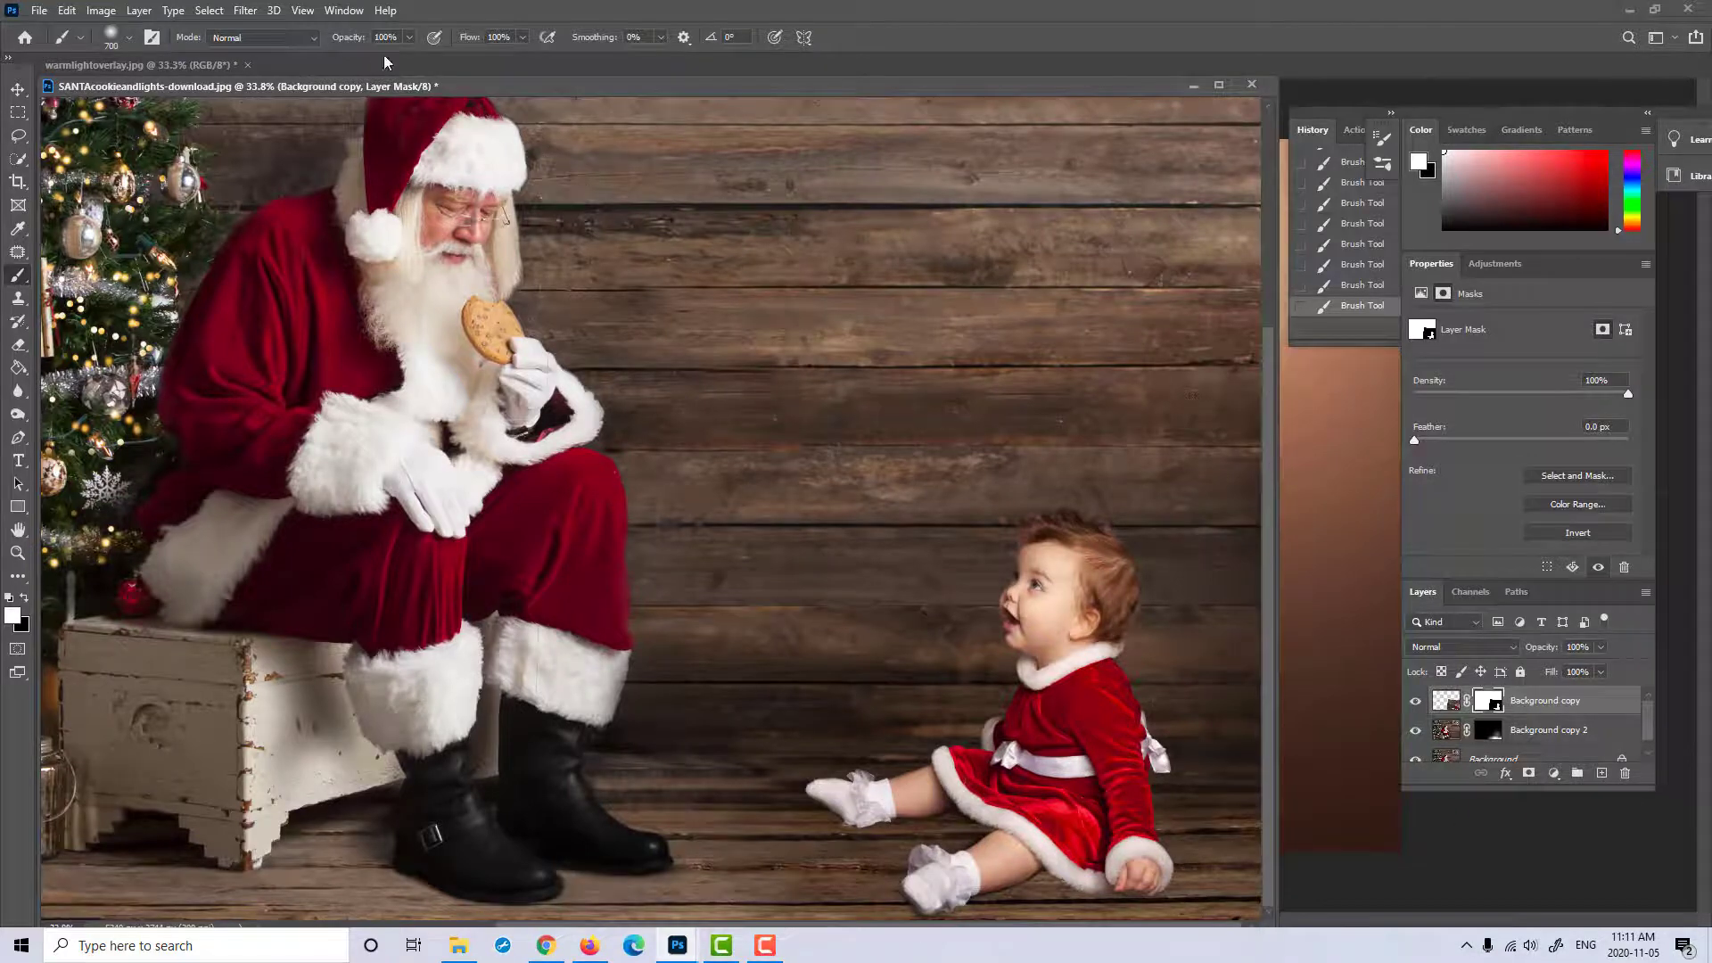
{"action": "left_click", "coordinate": [405, 38]}
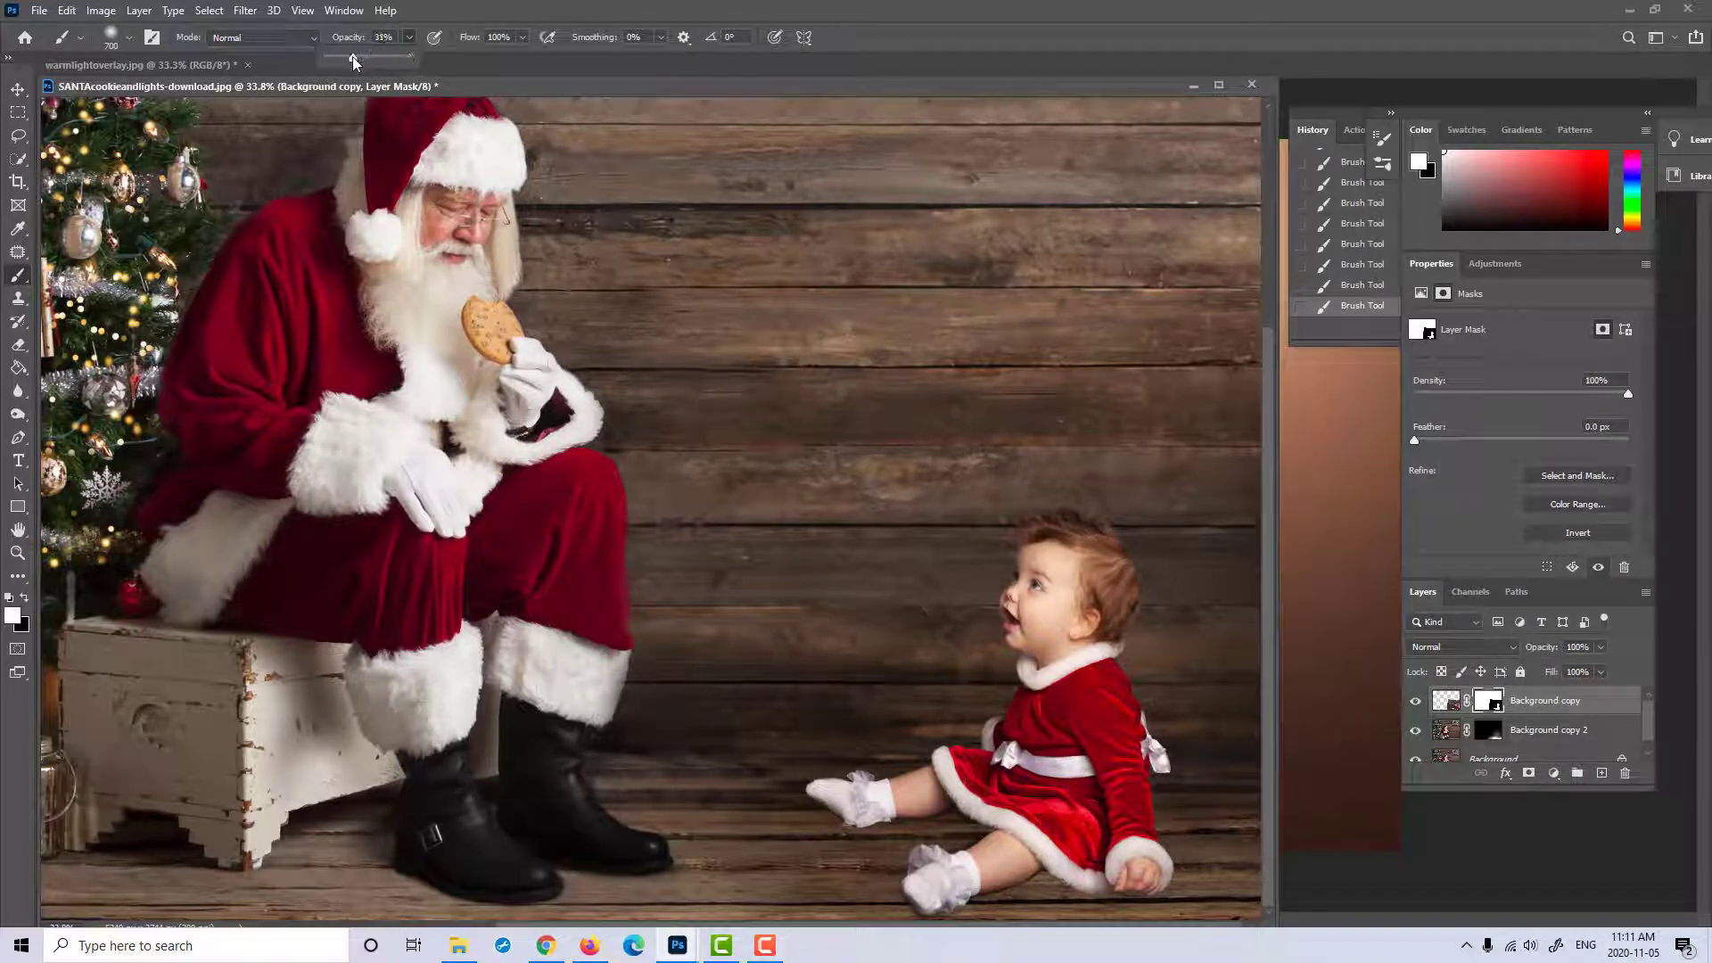
{"action": "left_click_drag", "start_coordinate": [351, 56], "coordinate": [349, 56]}
{"action": "left_click", "coordinate": [522, 38]}
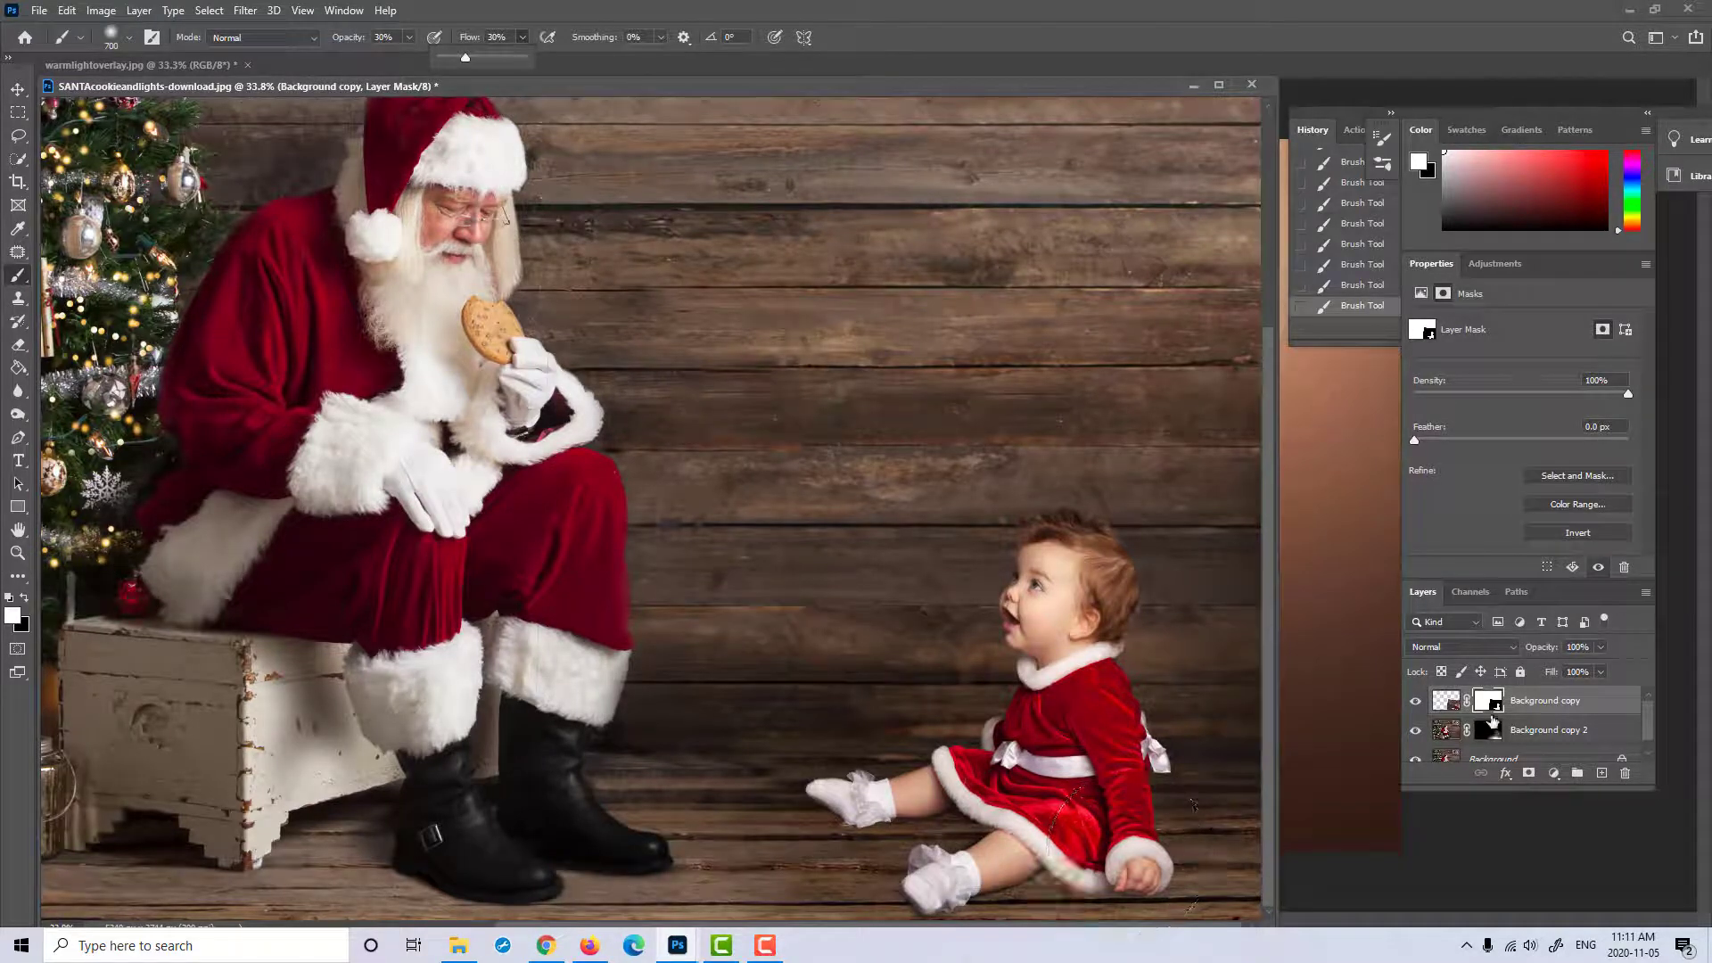
Step: Try painting white on the baby's mask around her feet, and step back through the recent brush strokes
{"action": "left_click", "coordinate": [883, 838]}
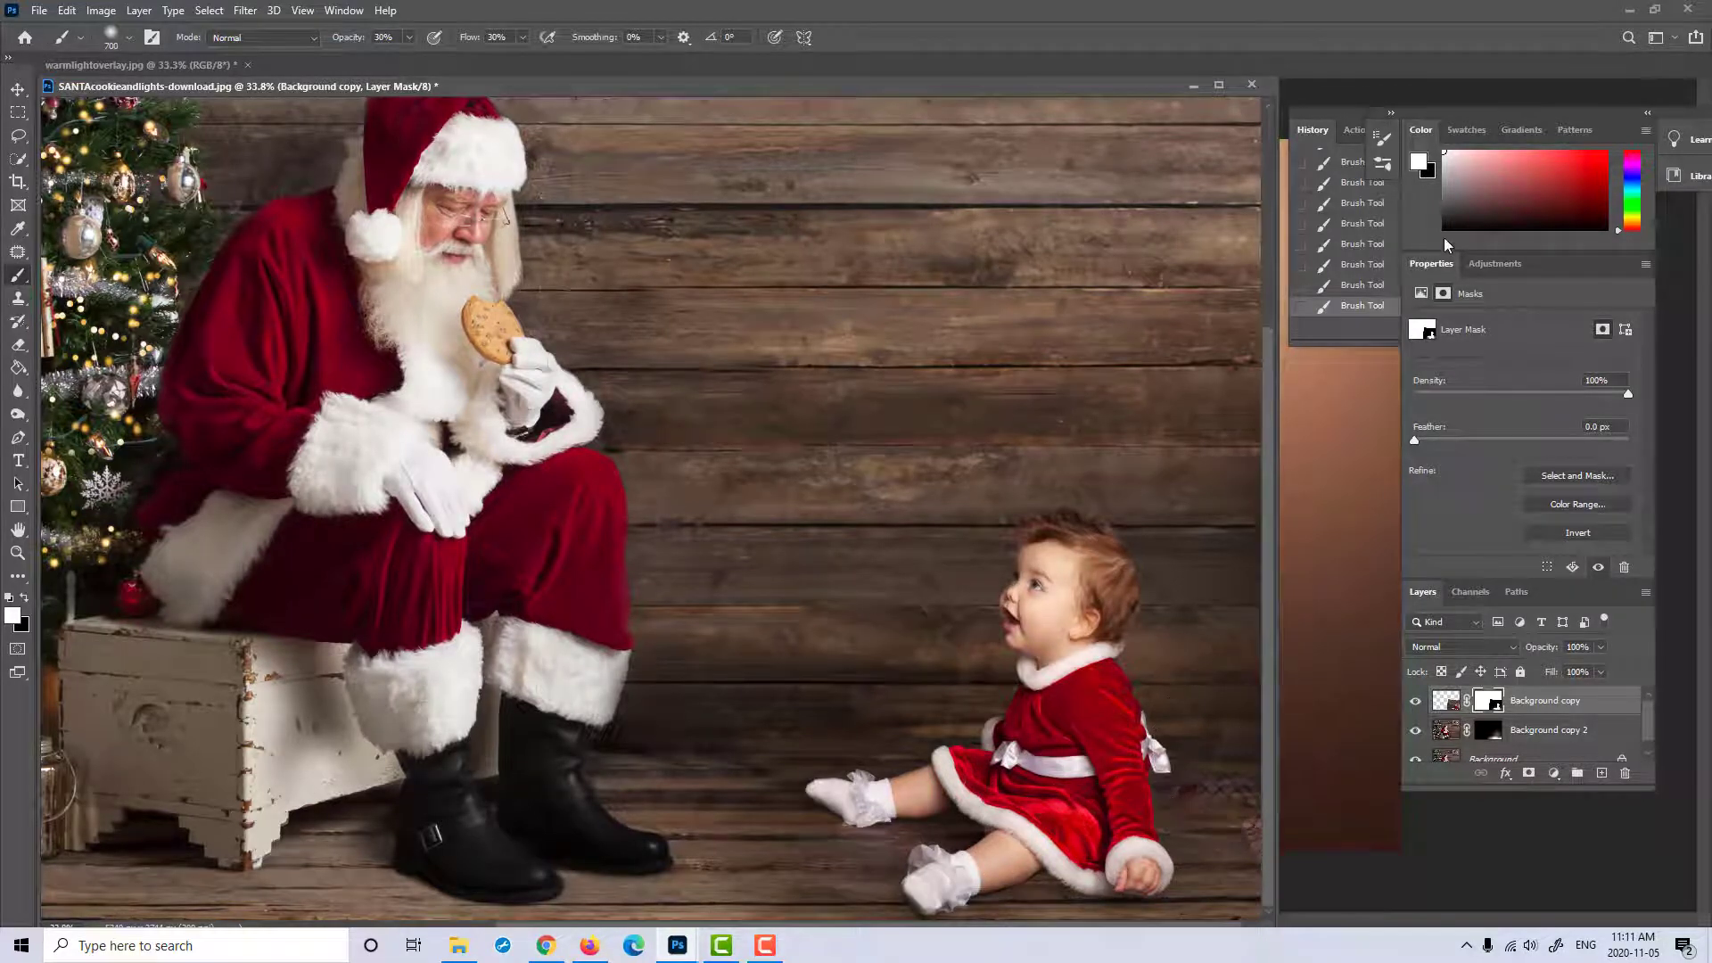
{"action": "left_click", "coordinate": [1364, 285]}
{"action": "left_click", "coordinate": [1370, 265]}
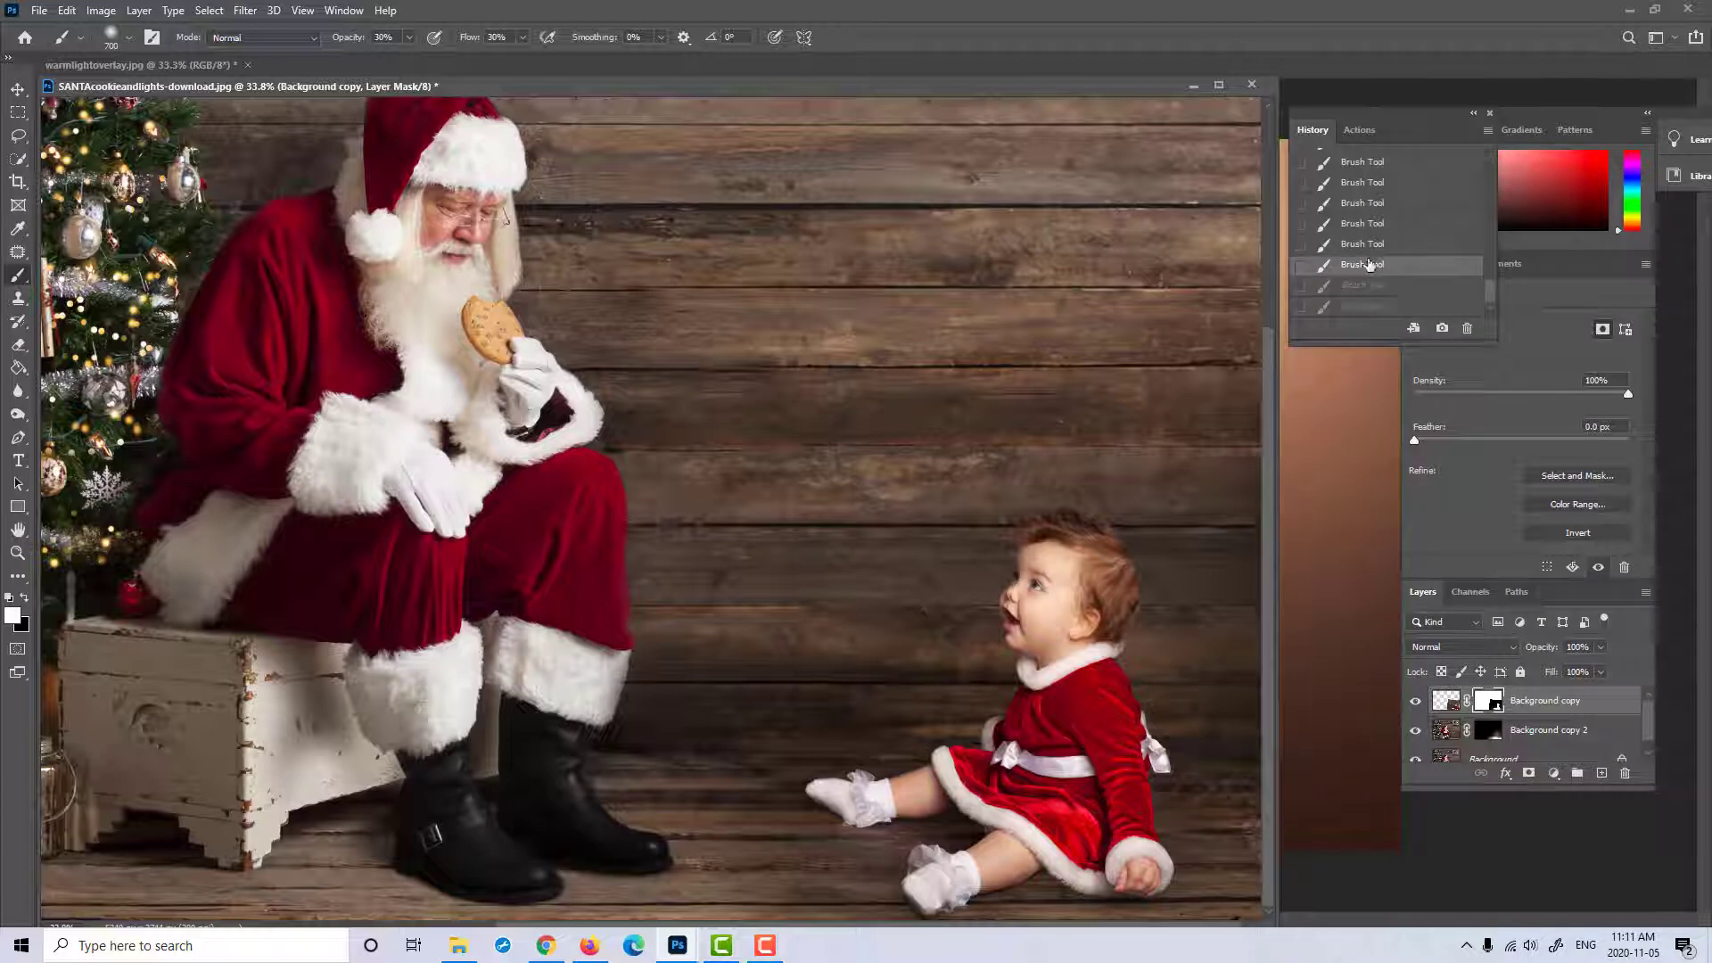
{"action": "left_click", "coordinate": [1370, 246]}
{"action": "left_click", "coordinate": [1369, 226]}
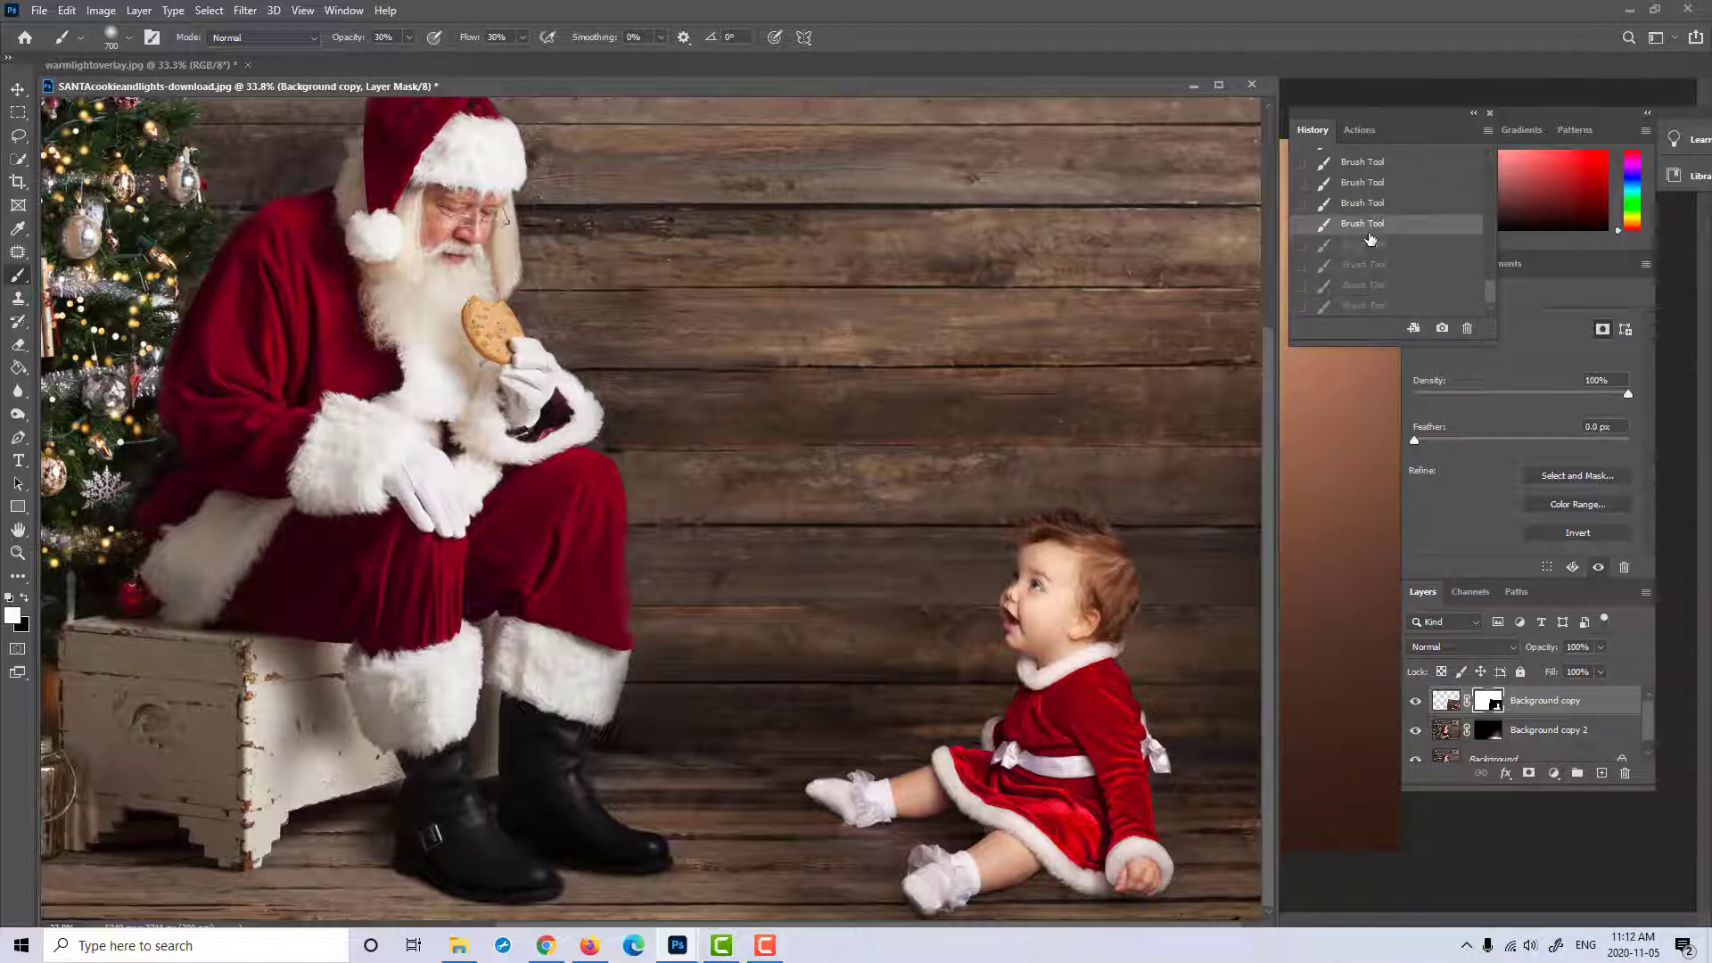
Step: Paint white around the baby's legs on her mask at 700 px, and paint black near her feet with a 175 px brush
{"action": "left_click", "coordinate": [1050, 876]}
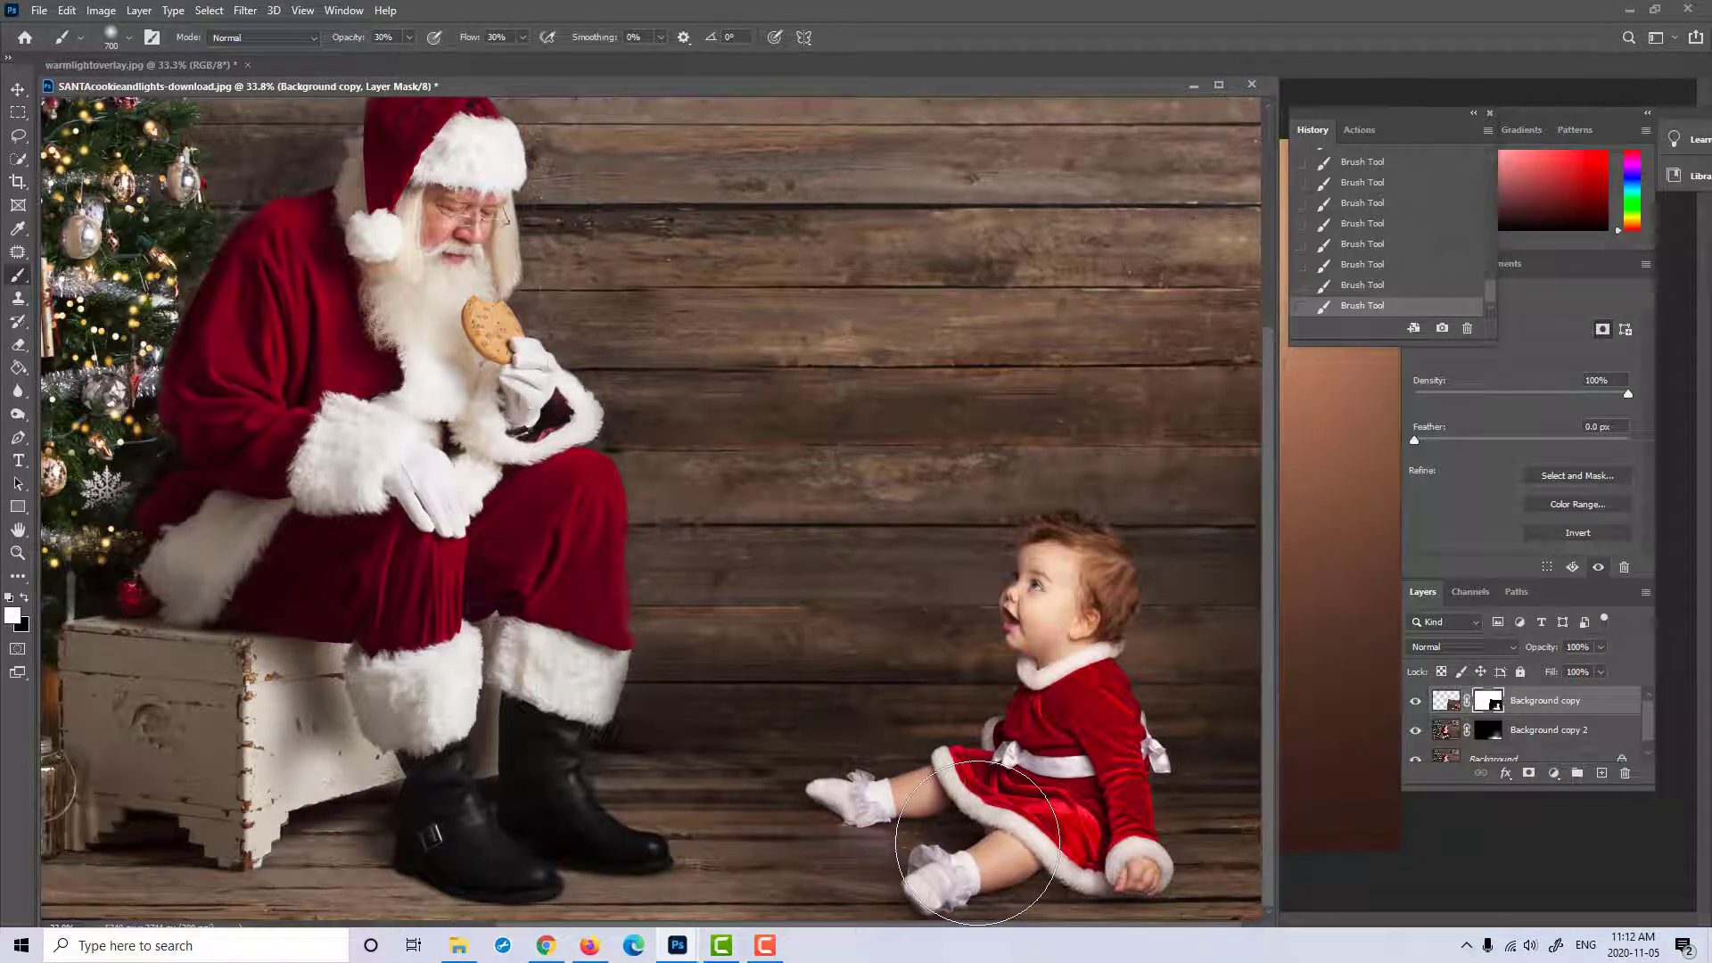
{"action": "key", "text": "bracketleft"}
{"action": "key", "text": "bracketleft"}
{"action": "key", "text": "bracketleft"}
{"action": "key", "text": "bracketleft"}
{"action": "key", "text": "bracketleft"}
{"action": "key", "text": "bracketleft"}
{"action": "key", "text": "bracketleft"}
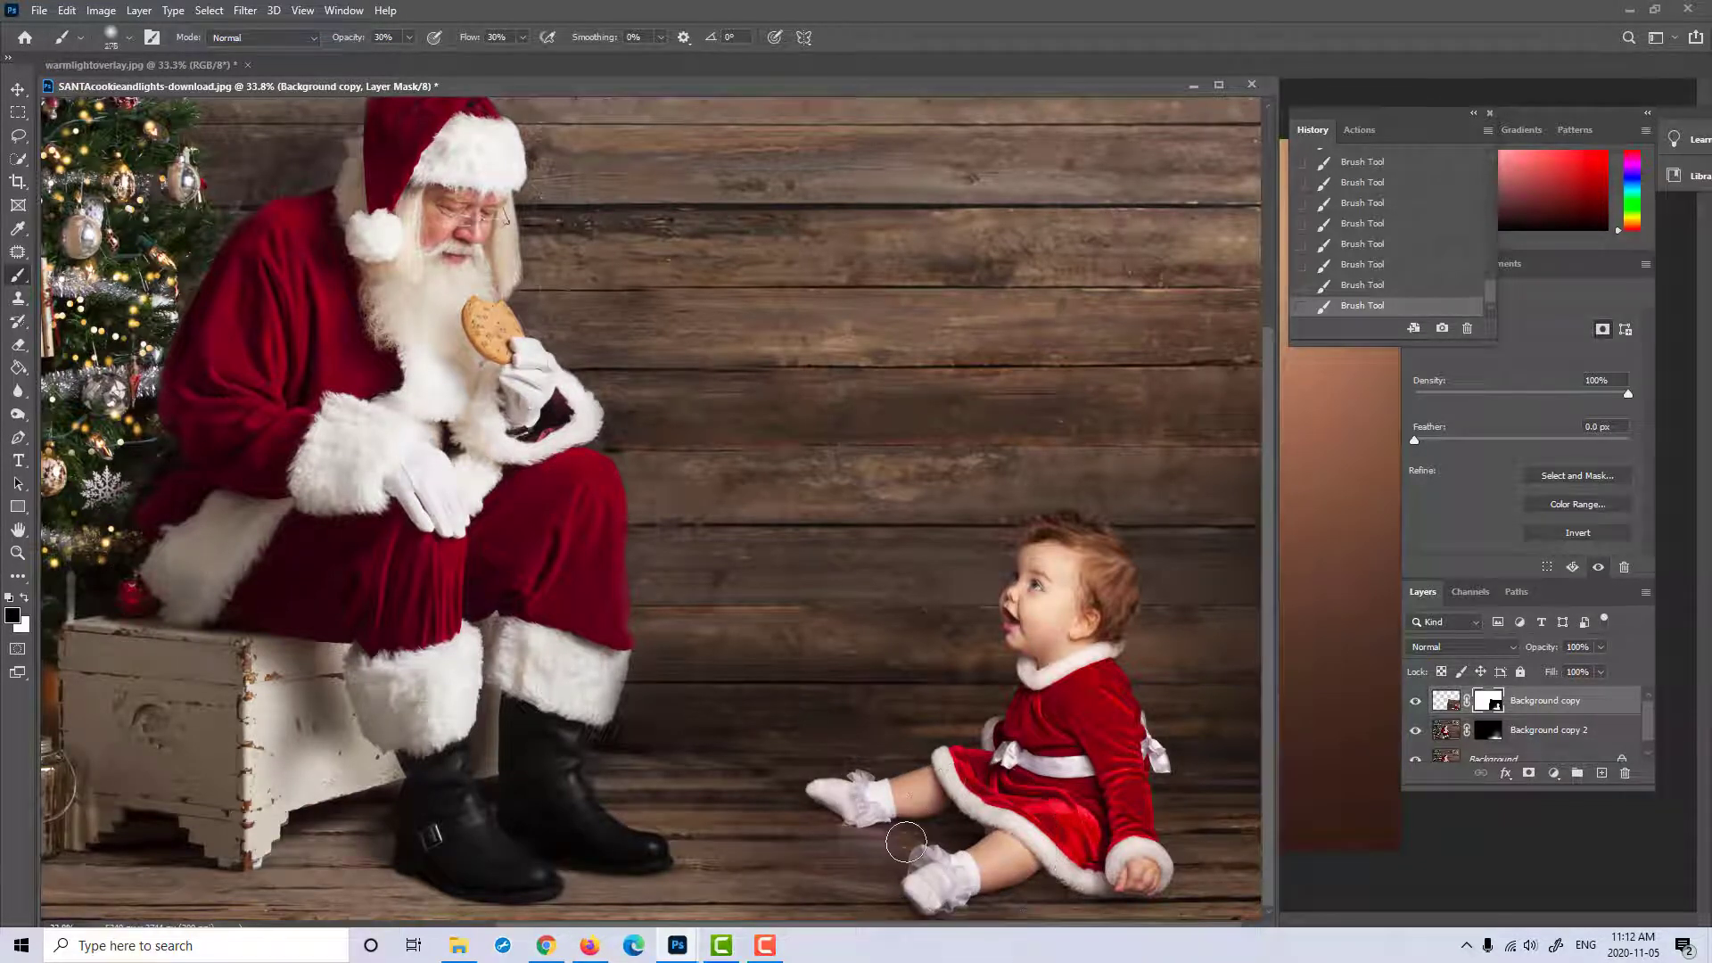
{"action": "mouse_move", "coordinate": [884, 839]}
{"action": "left_mouse_down"}
{"action": "mouse_move", "coordinate": [928, 837]}
{"action": "mouse_move", "coordinate": [812, 842]}
{"action": "mouse_move", "coordinate": [942, 845]}
{"action": "mouse_move", "coordinate": [594, 879]}
{"action": "left_mouse_up"}
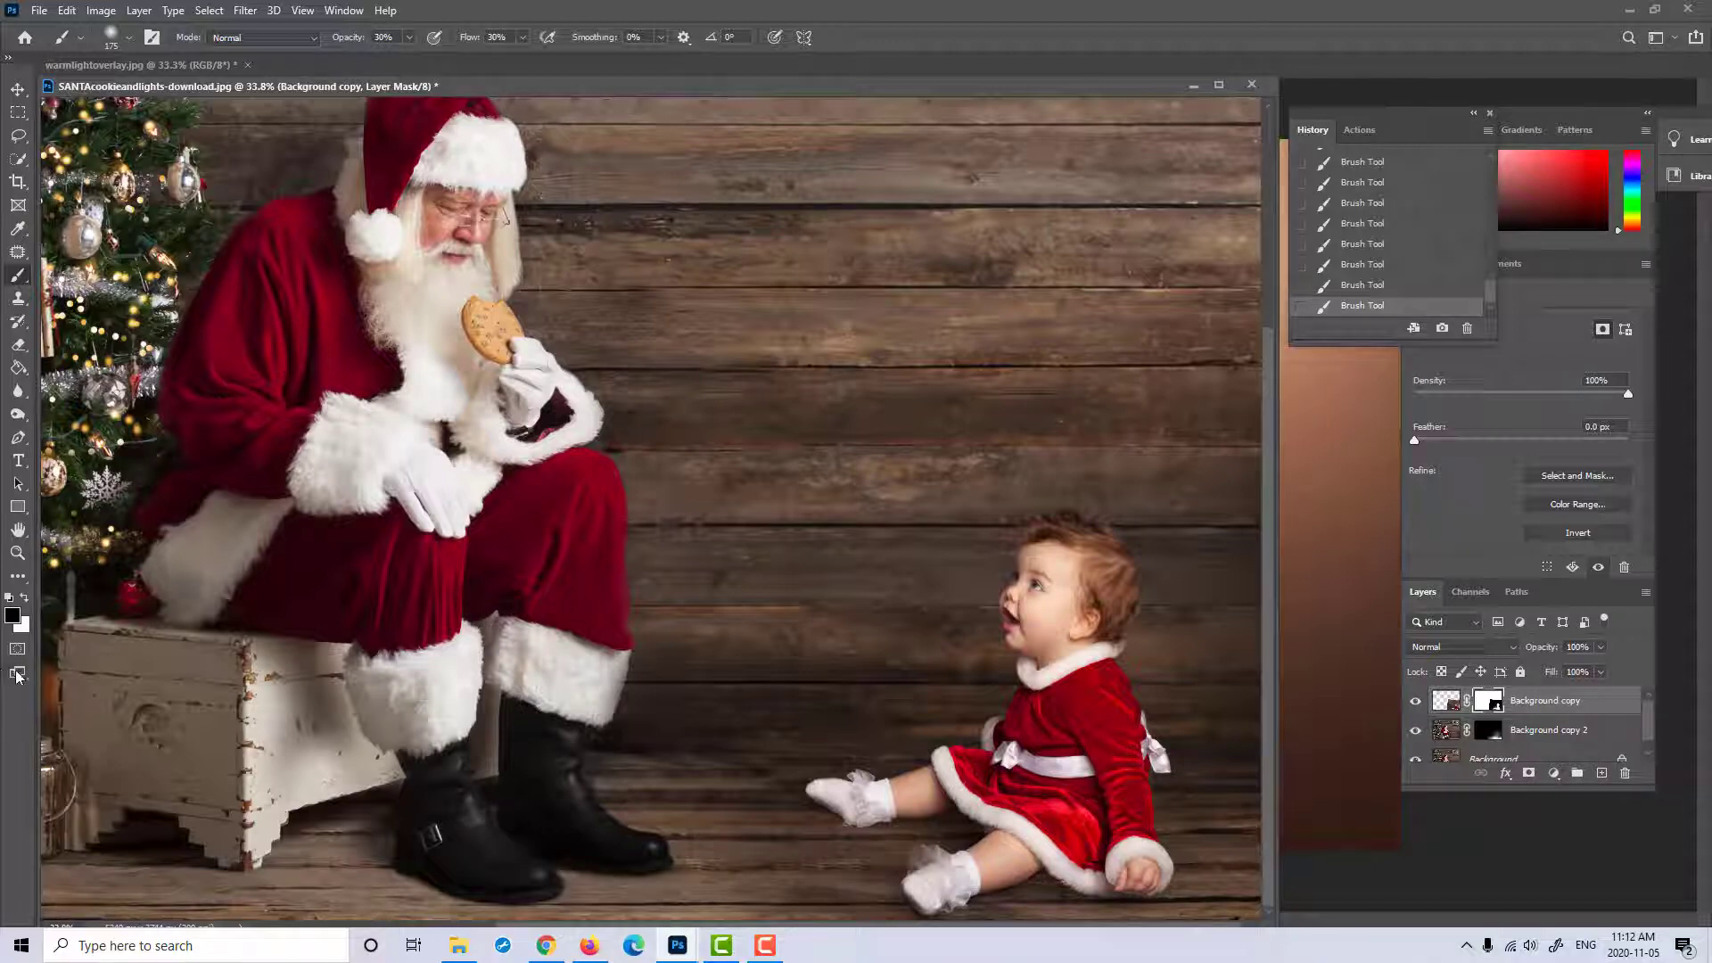
Step: Switch the foreground back to white, paint around the baby on her mask with a 1300 px brush, and undo the last stroke
{"action": "left_click", "coordinate": [16, 554]}
{"action": "left_click_drag", "start_coordinate": [976, 723], "coordinate": [830, 718]}
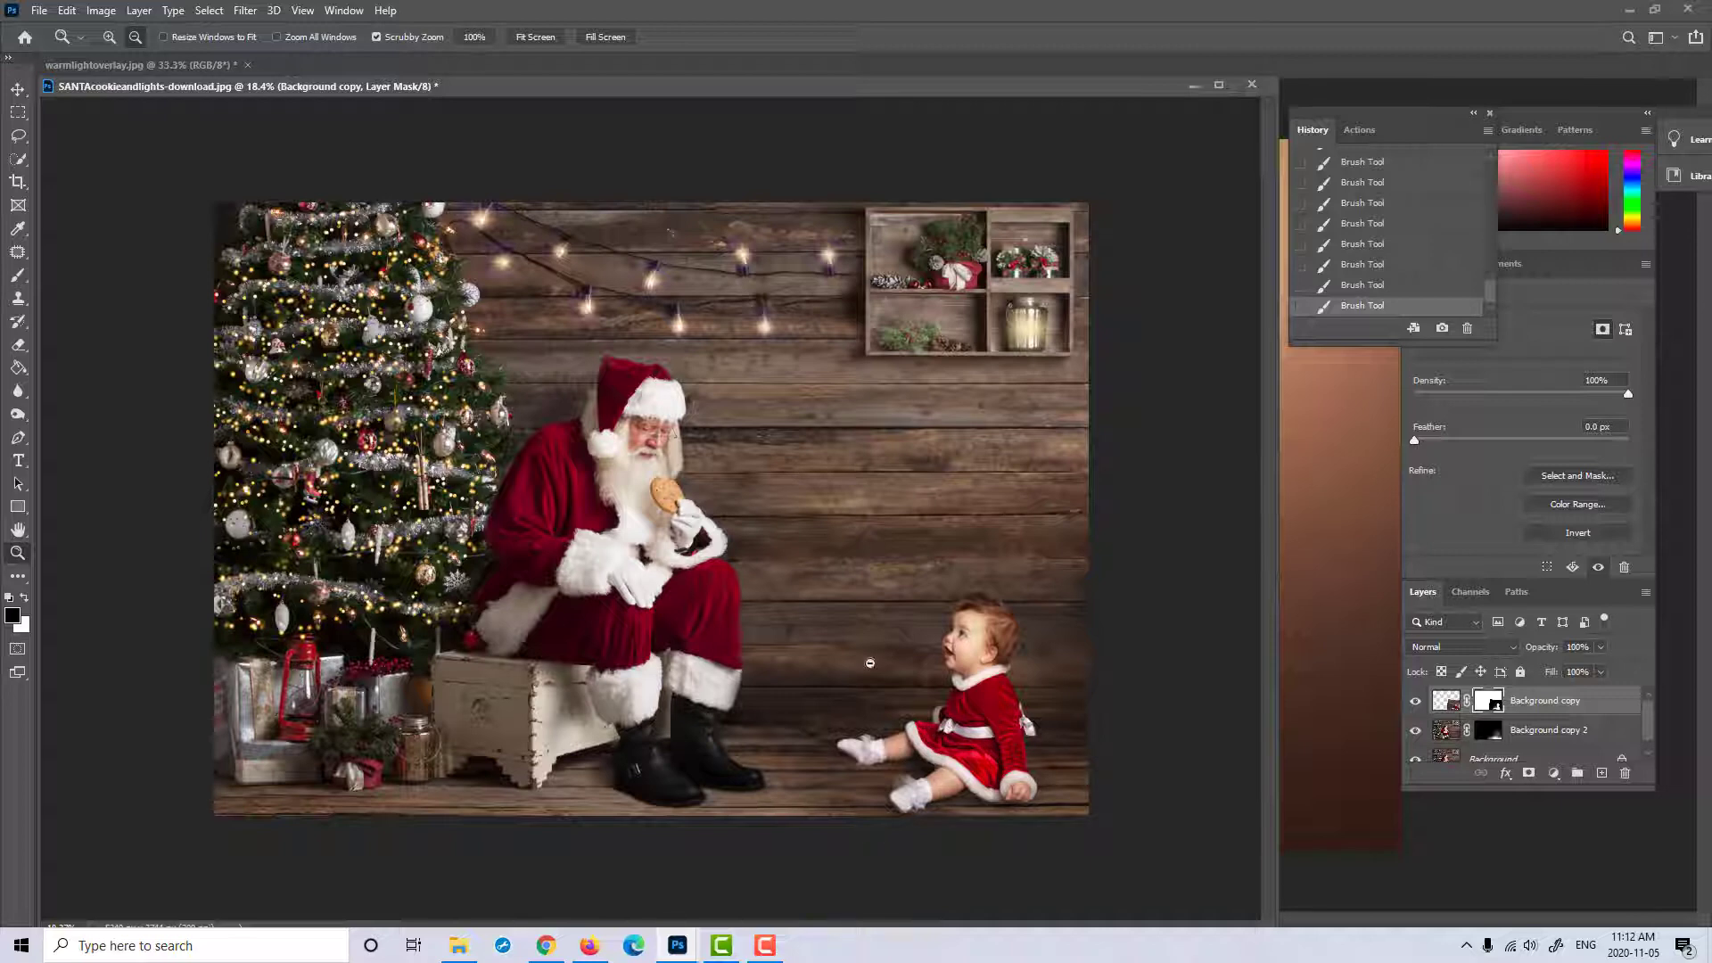
{"action": "left_click_drag", "start_coordinate": [981, 689], "coordinate": [1026, 689]}
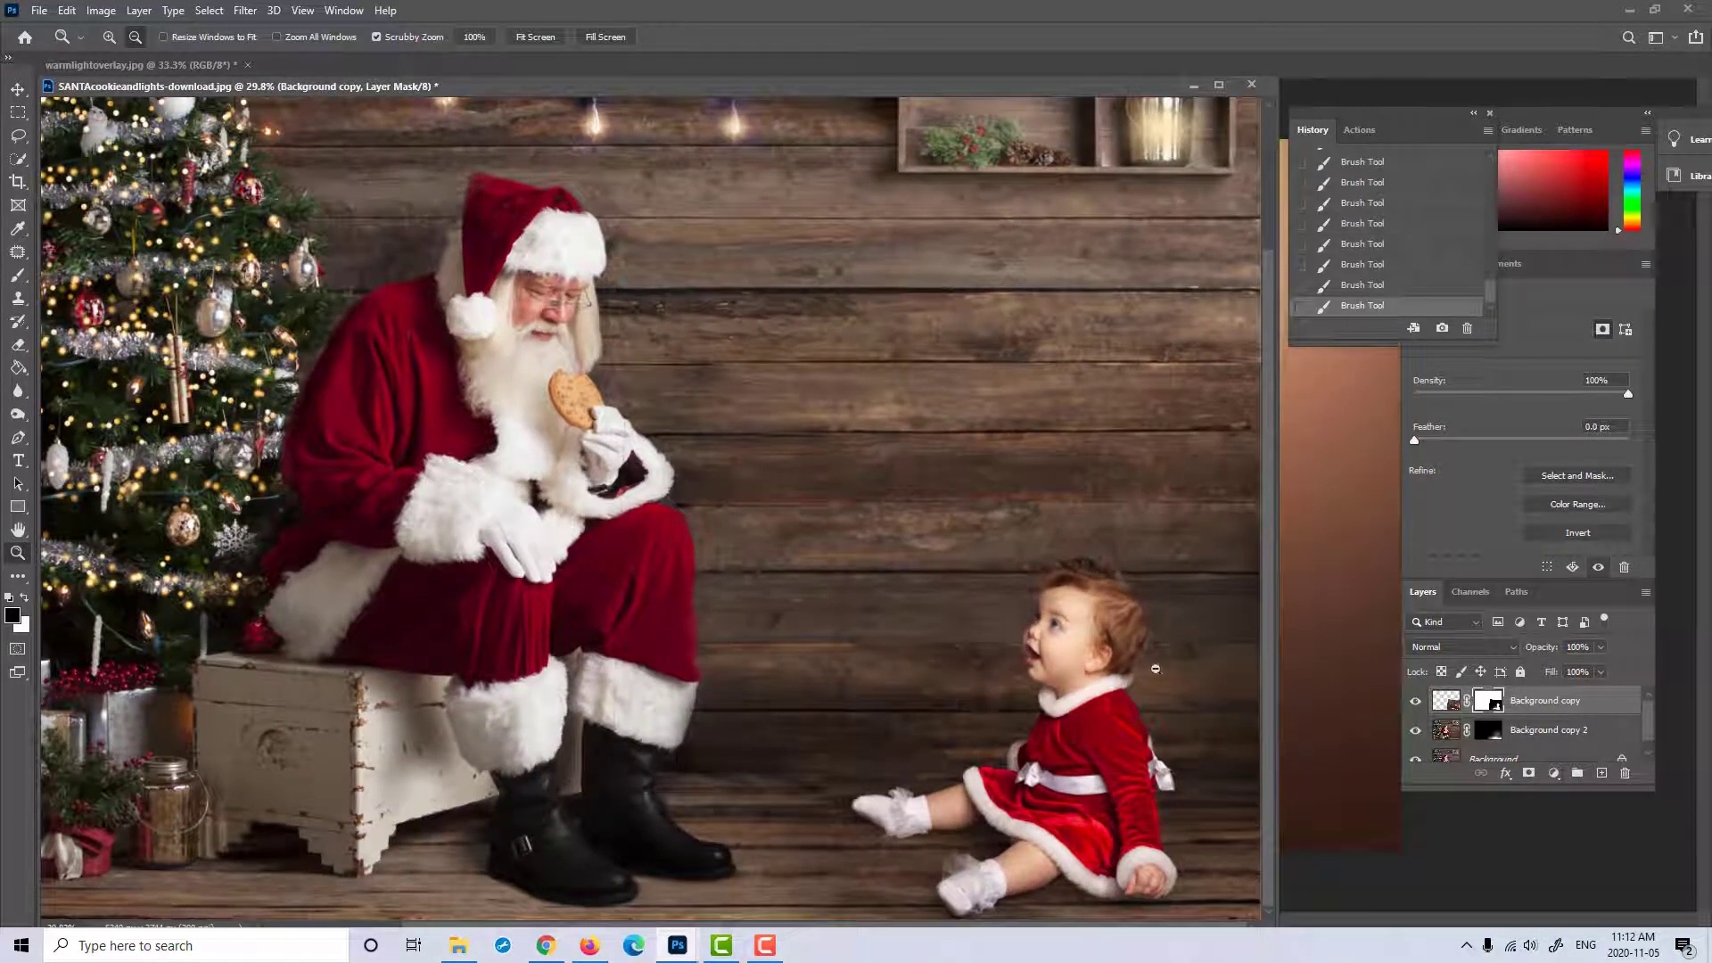
{"action": "left_click", "coordinate": [1491, 700]}
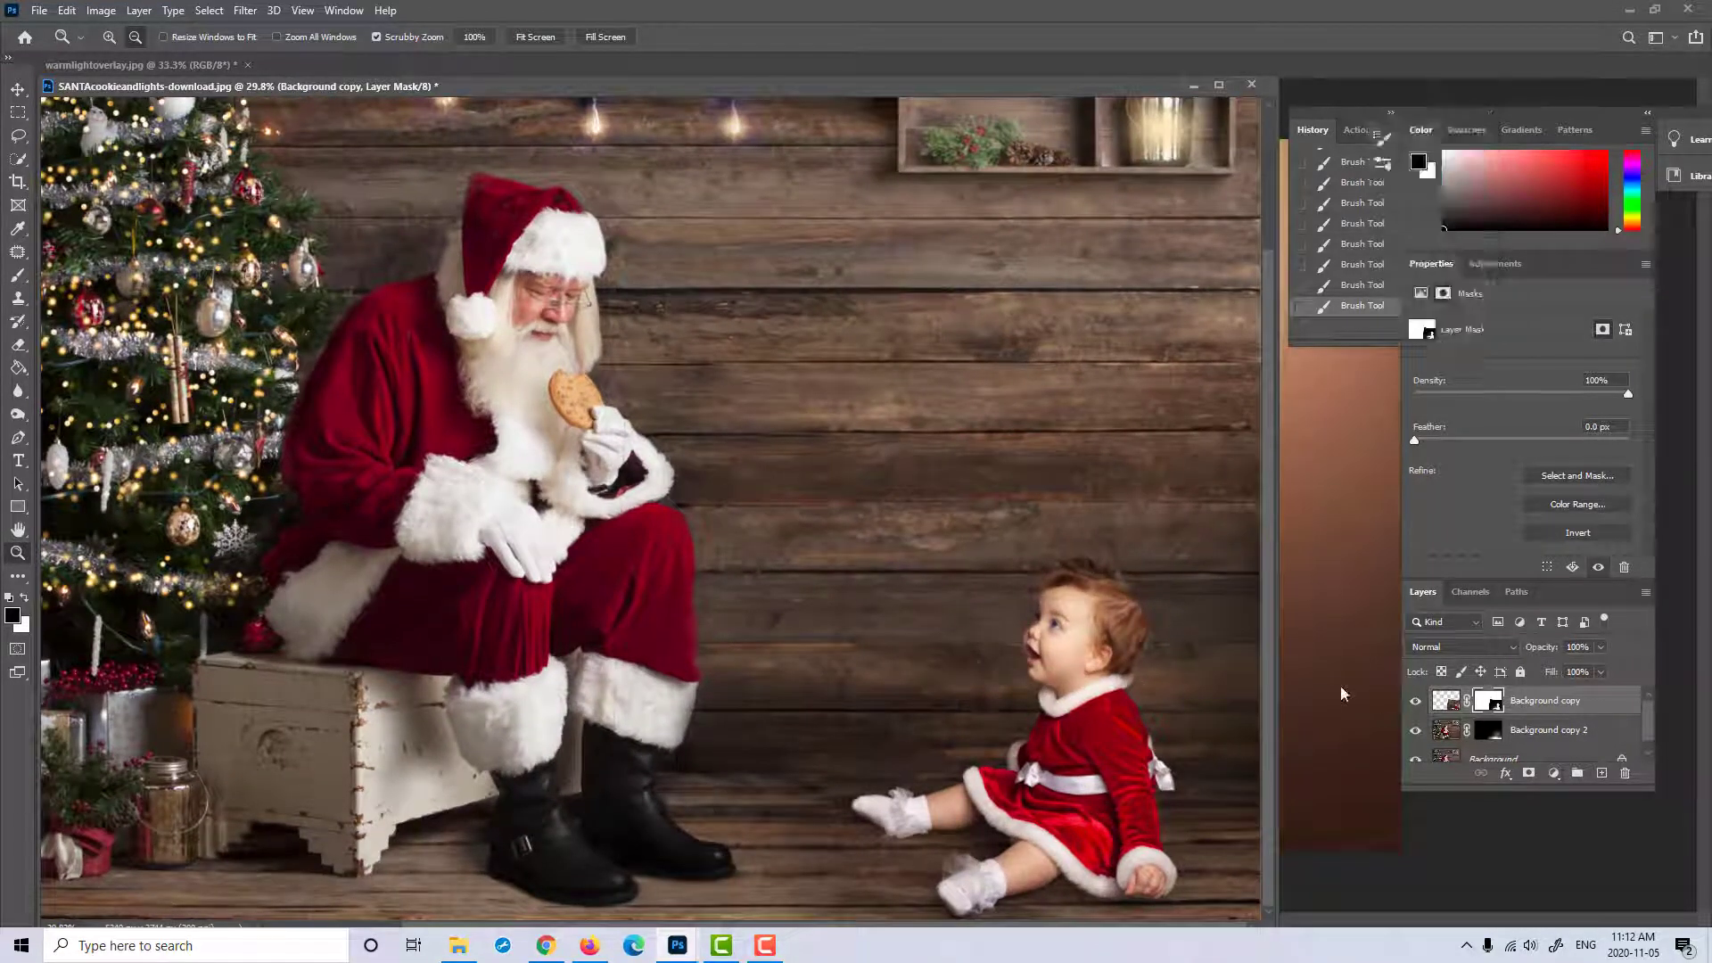
{"action": "left_click", "coordinate": [28, 596]}
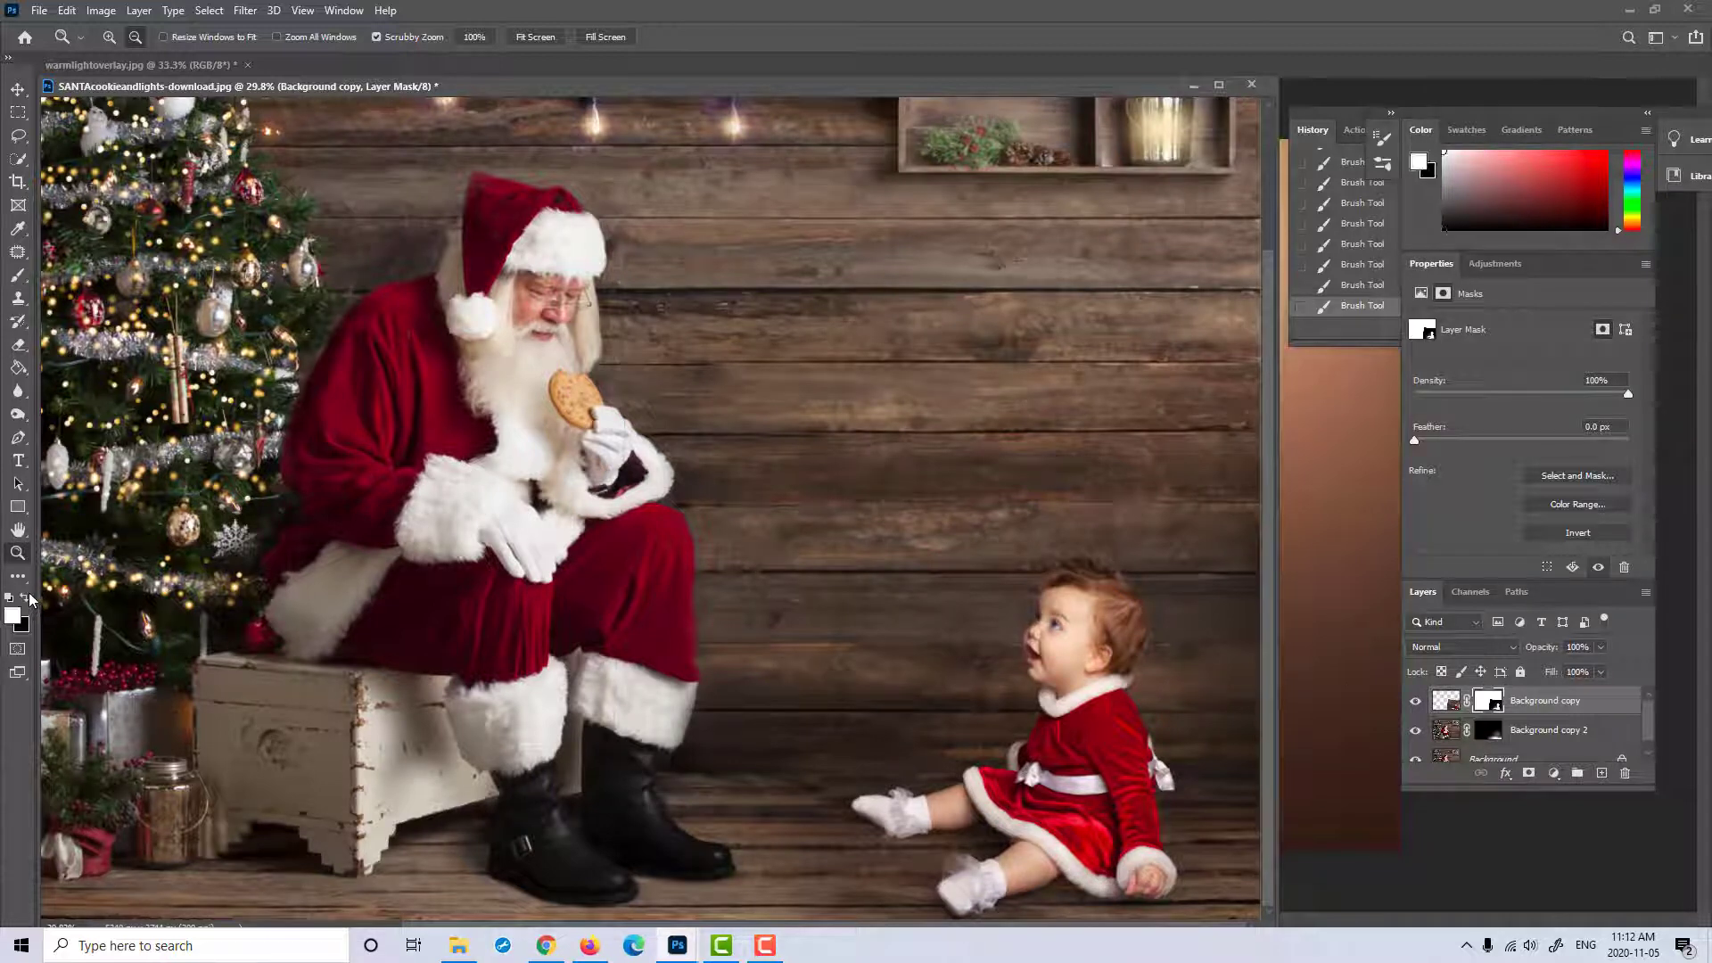
{"action": "left_click", "coordinate": [18, 276]}
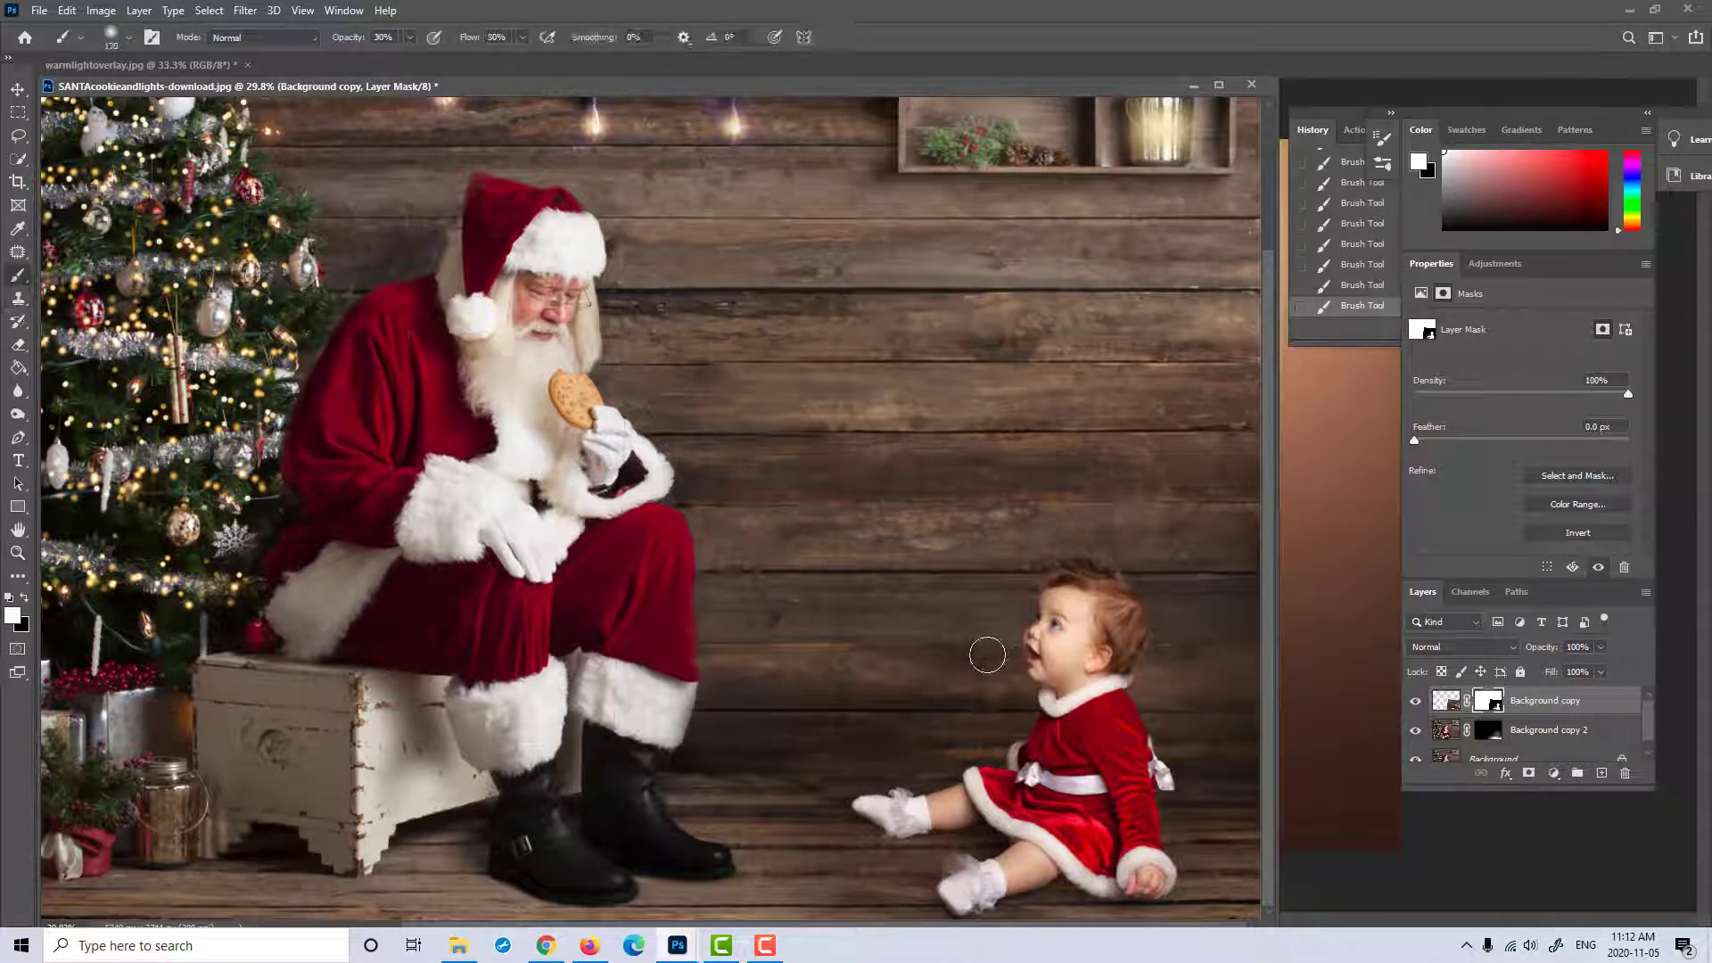
{"action": "key", "text": "bracketright"}
{"action": "key", "text": "bracketright"}
{"action": "key", "text": "bracketright"}
{"action": "key", "text": "bracketright"}
{"action": "key", "text": "bracketright"}
{"action": "key", "text": "bracketright"}
{"action": "key", "text": "bracketright"}
{"action": "key", "text": "bracketright"}
{"action": "key", "text": "bracketright"}
{"action": "key", "text": "bracketright"}
{"action": "key", "text": "bracketright"}
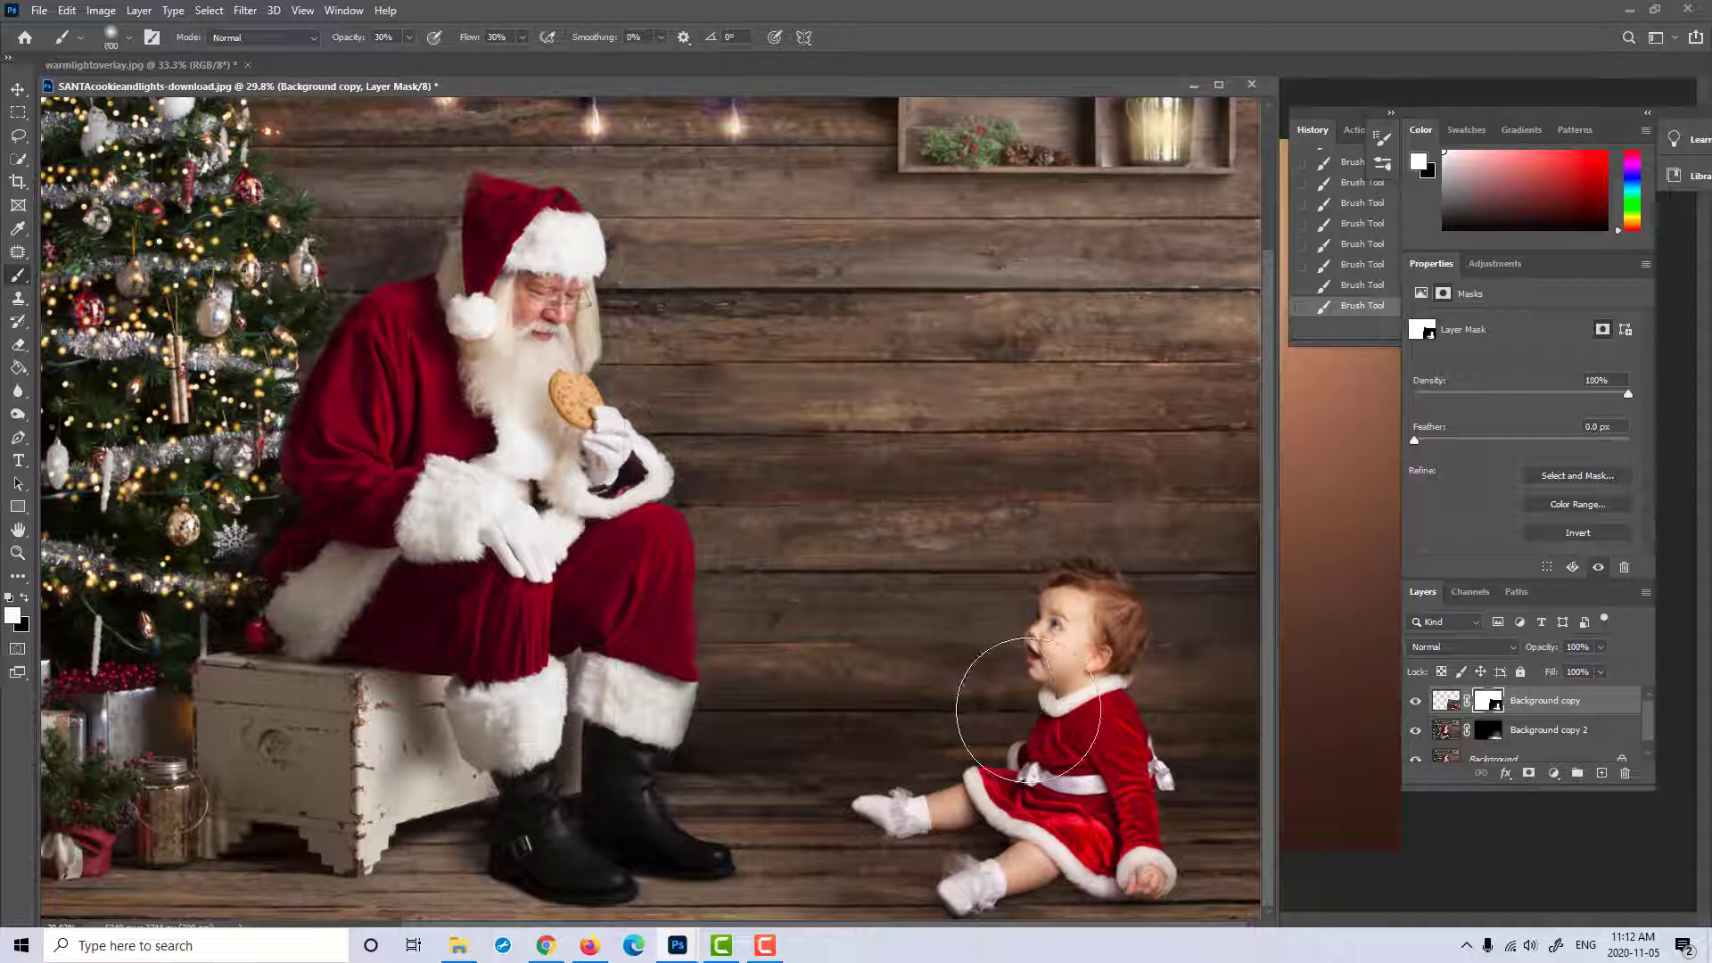
{"action": "key", "text": "bracketright"}
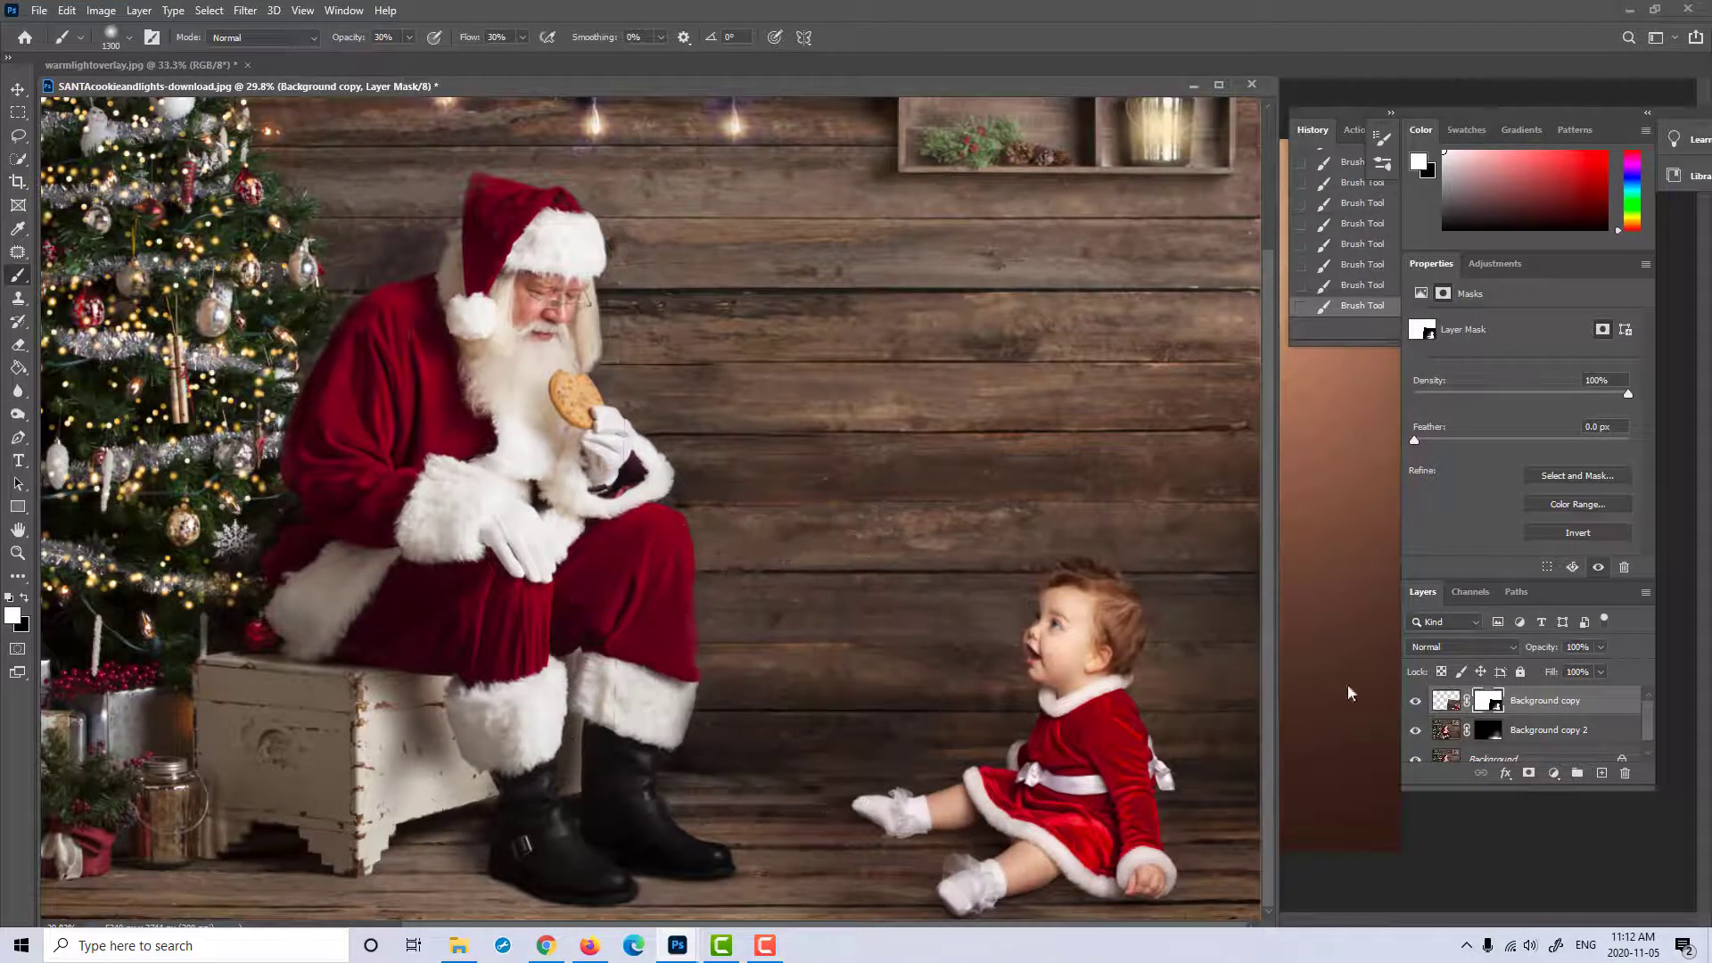
{"action": "left_click", "coordinate": [1361, 293]}
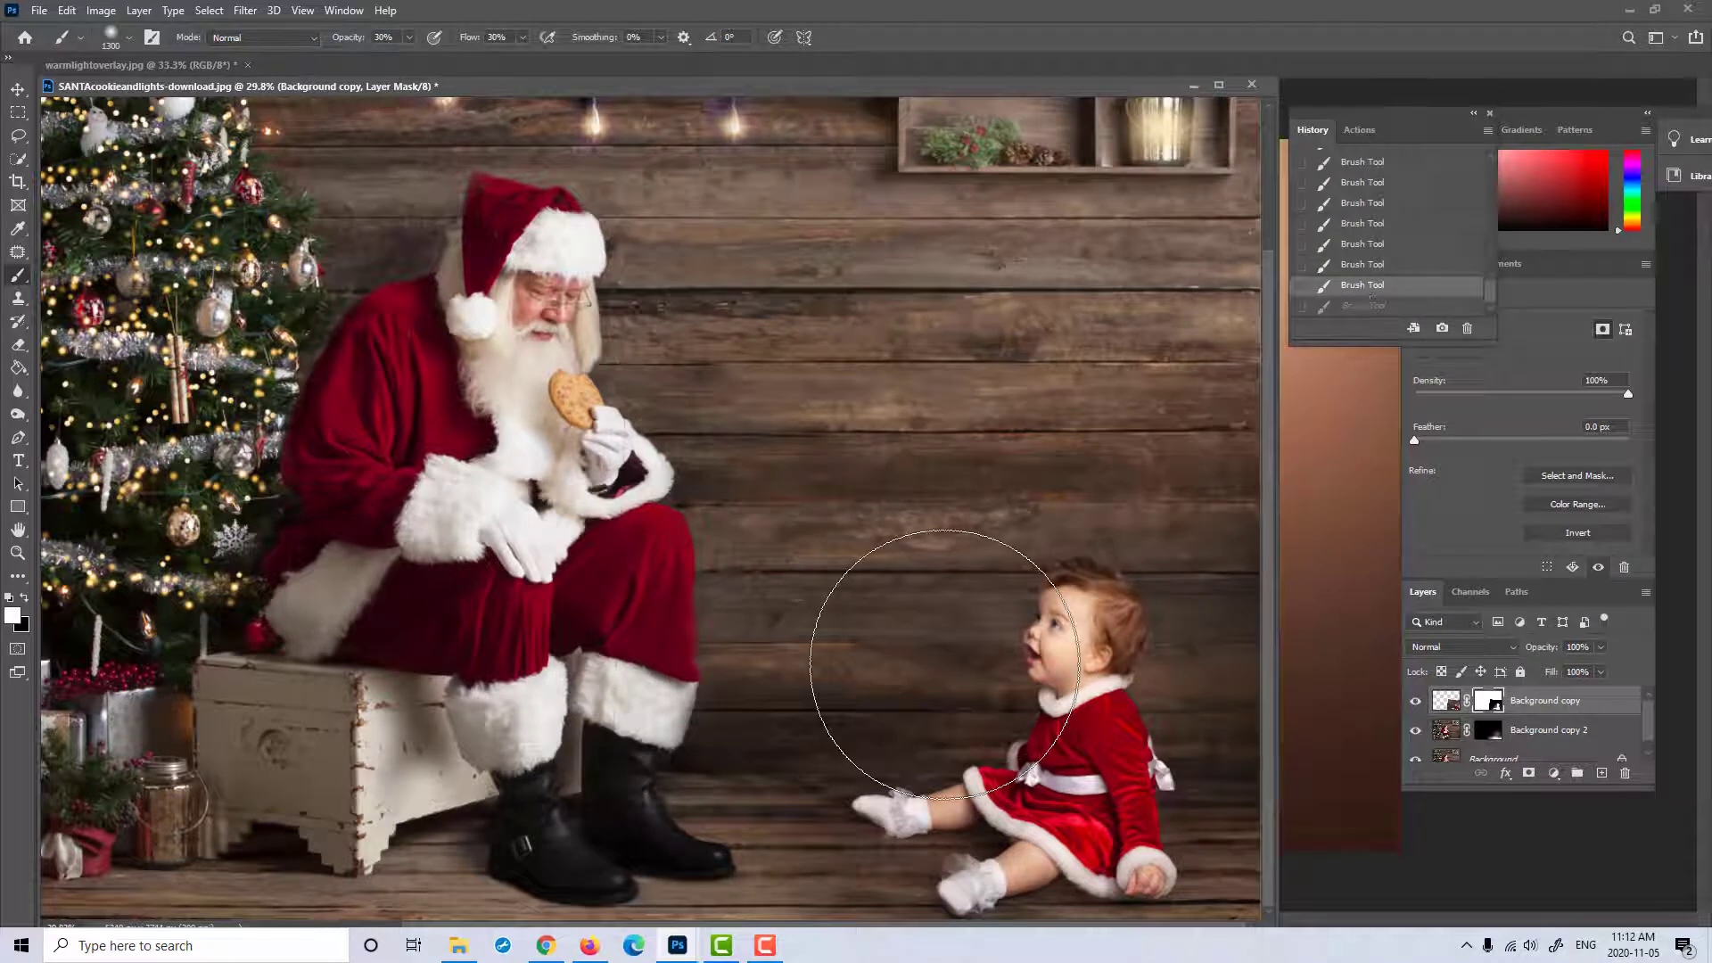
Step: Try one more white stroke beside the baby on her mask with the 1300 px brush, and undo it
{"action": "left_click", "coordinate": [947, 665]}
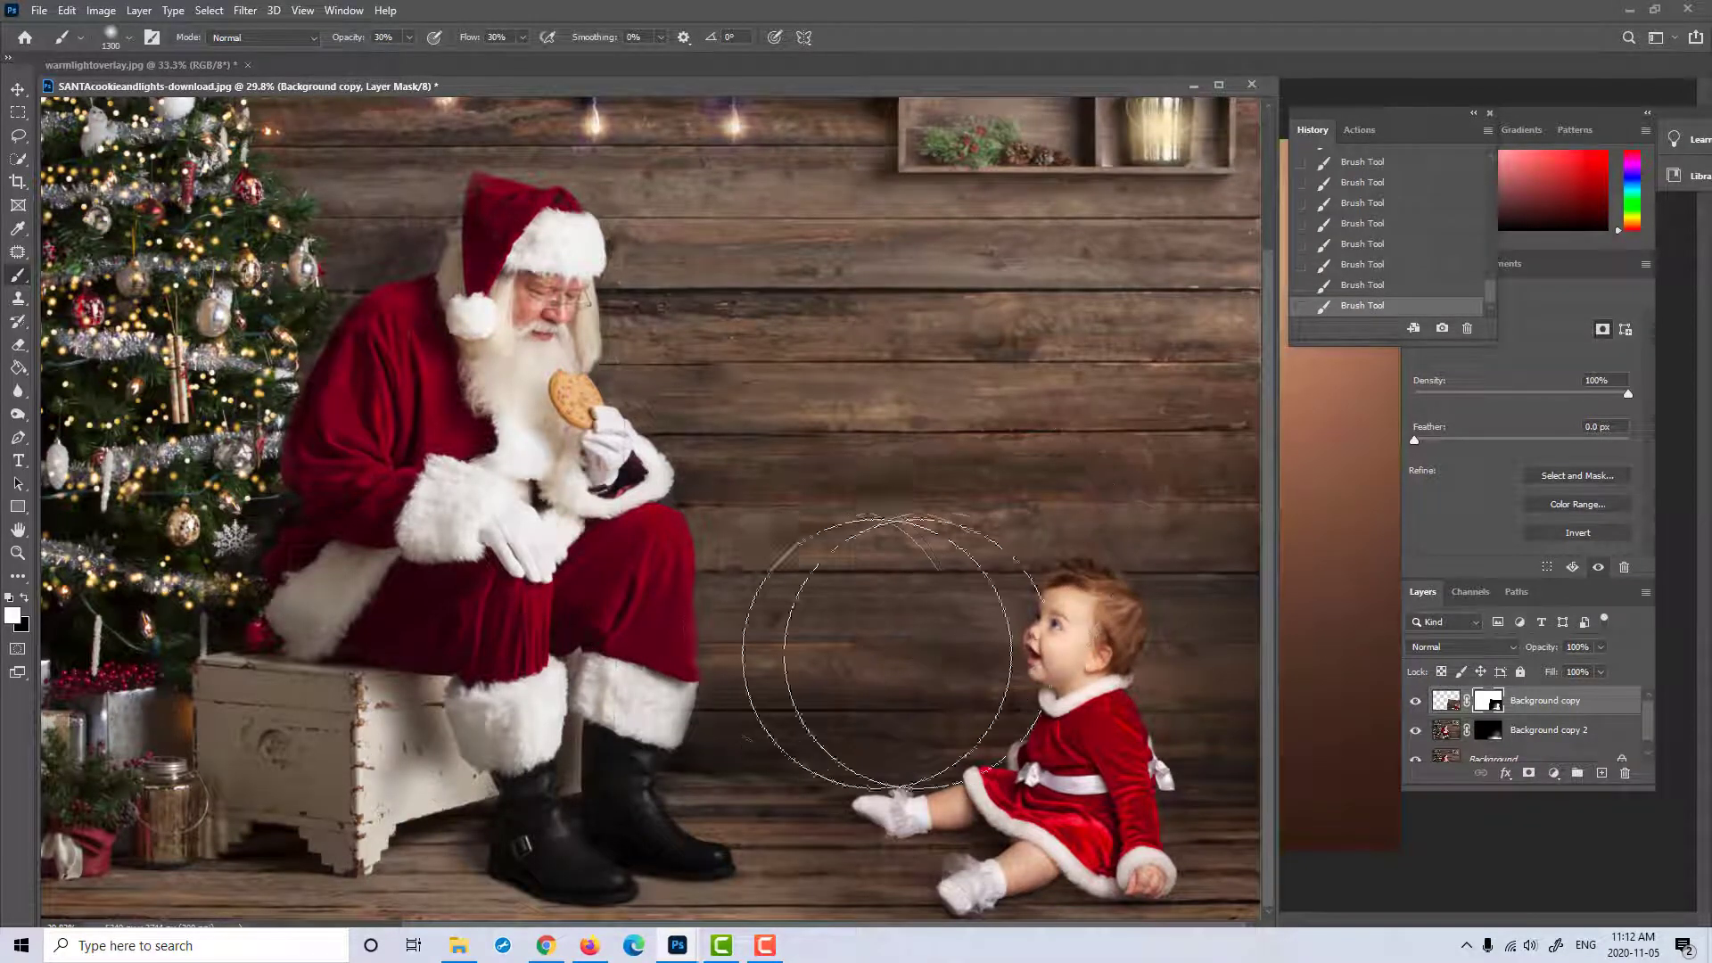
{"action": "left_click", "coordinate": [1381, 287]}
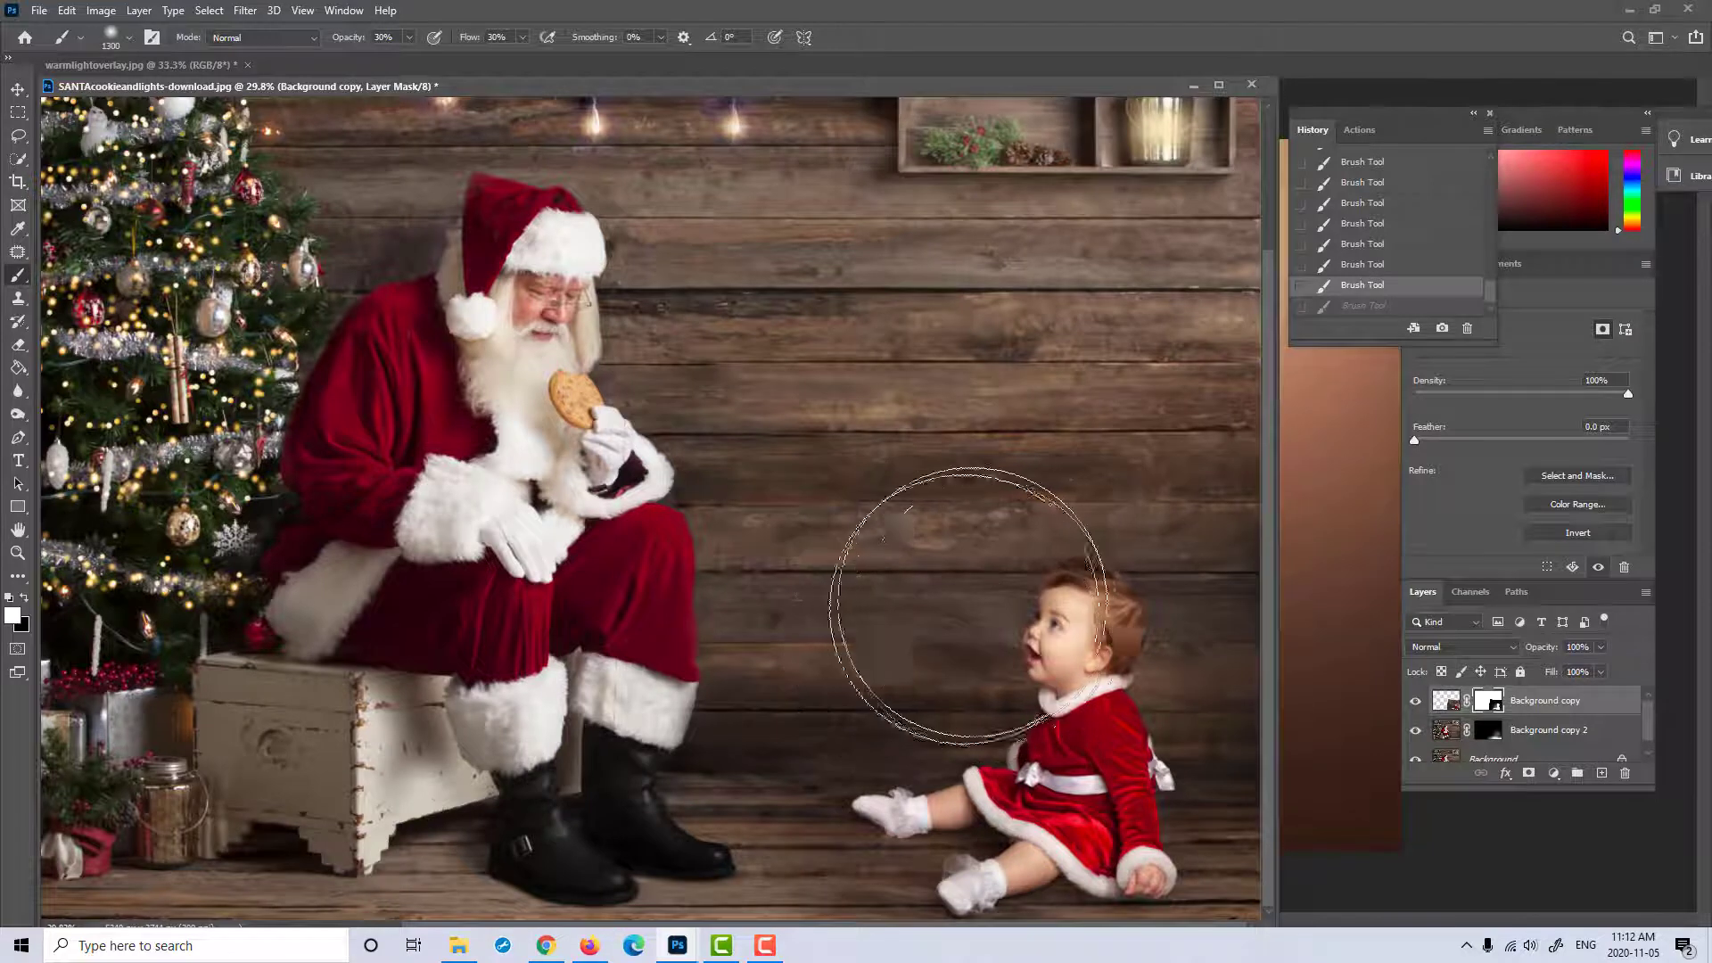
Step: Switch the foreground to black and paint on the baby's mask beside her face with a 200 px brush
{"action": "key", "text": "bracketleft"}
{"action": "key", "text": "bracketleft"}
{"action": "key", "text": "bracketleft"}
{"action": "key", "text": "bracketleft"}
{"action": "key", "text": "bracketleft"}
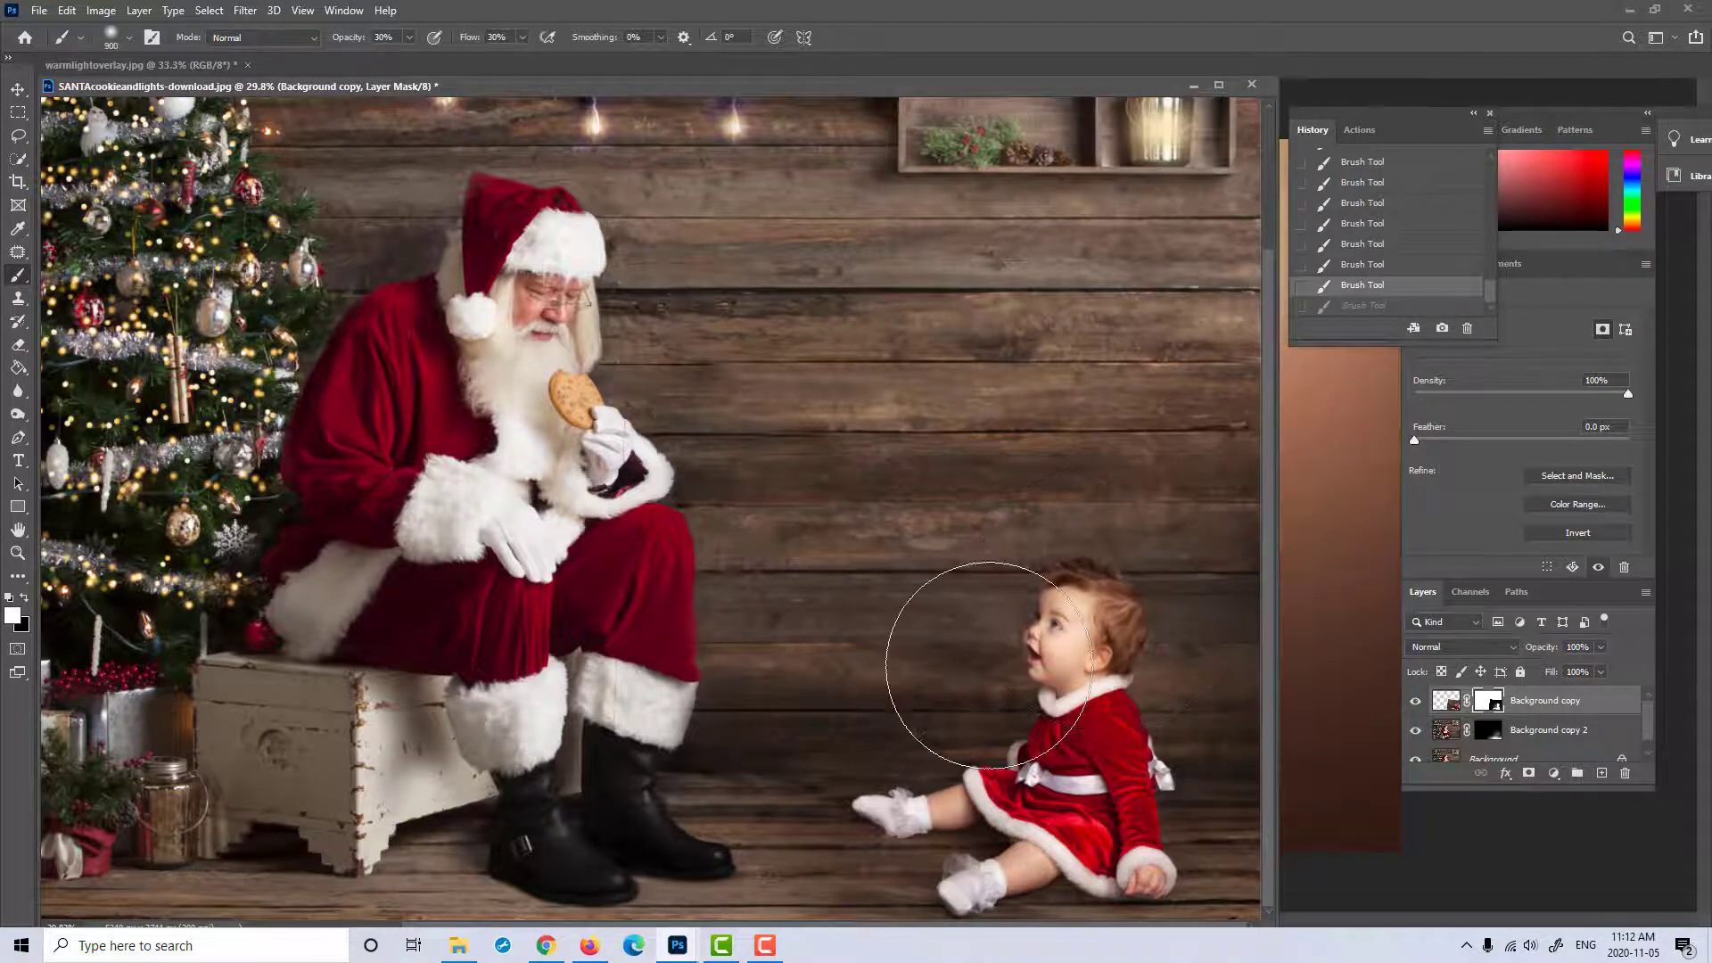
{"action": "key", "text": "x"}
{"action": "key", "text": "bracketleft"}
{"action": "key", "text": "bracketleft"}
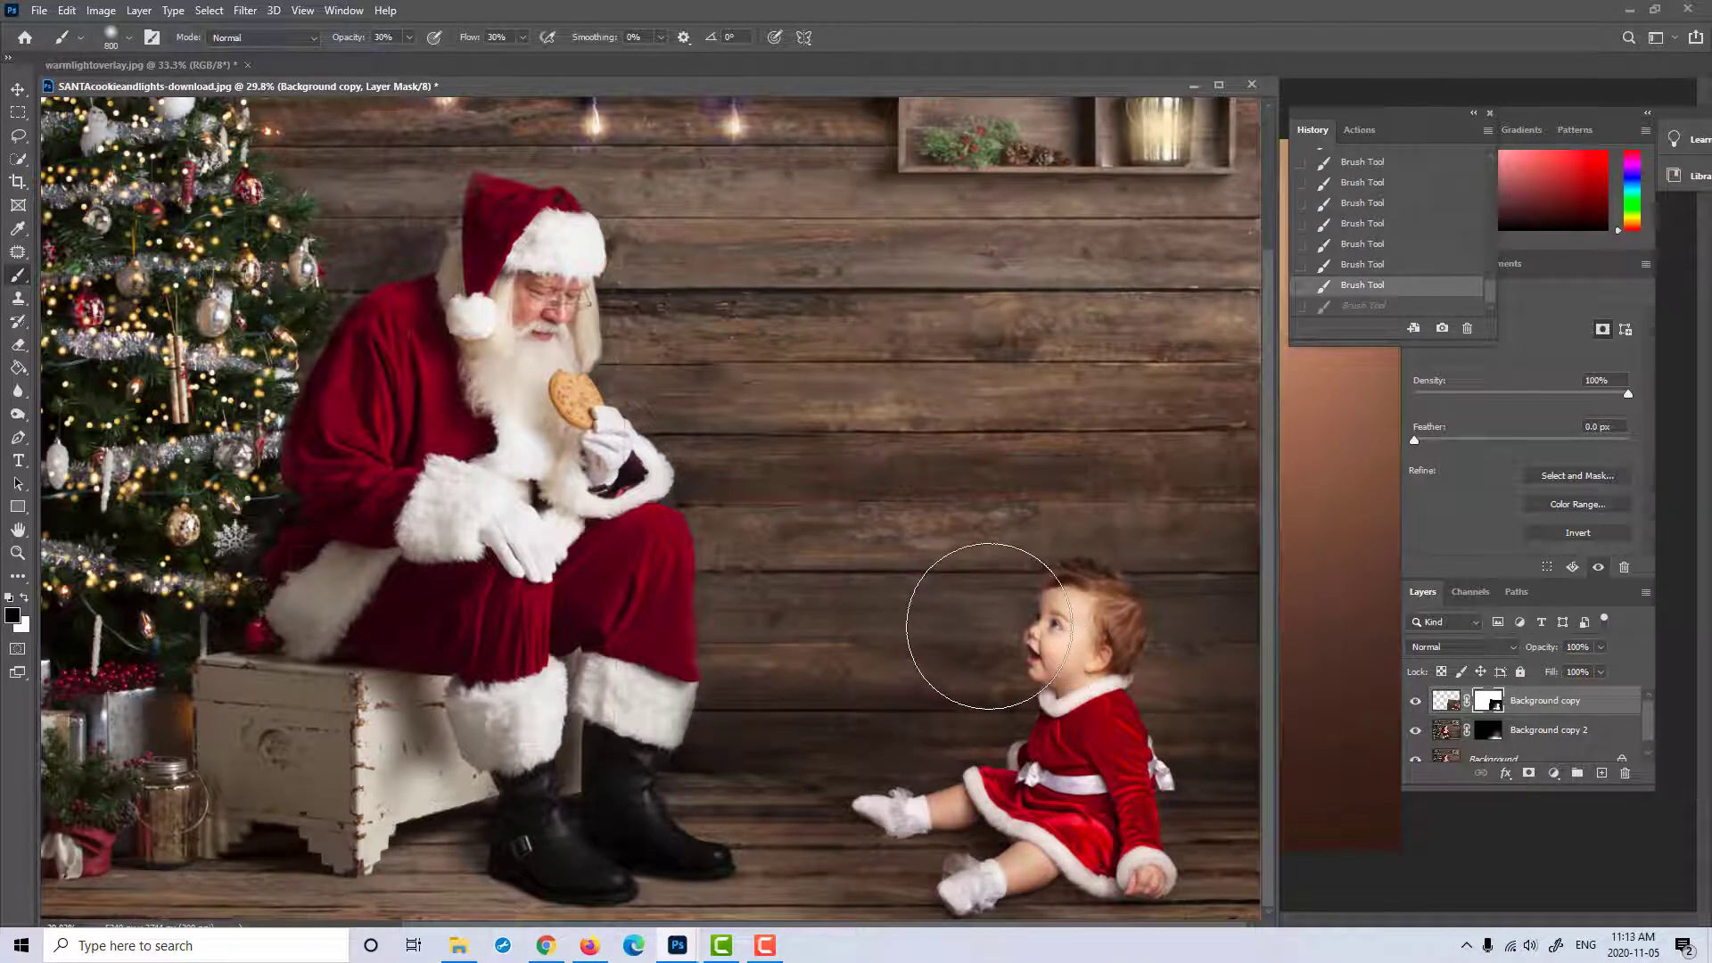
{"action": "key", "text": "bracketleft"}
{"action": "key", "text": "bracketleft"}
{"action": "key", "text": "bracketleft"}
{"action": "key", "text": "bracketleft"}
{"action": "key", "text": "bracketleft"}
{"action": "key", "text": "bracketleft"}
{"action": "key", "text": "bracketleft"}
{"action": "left_click", "coordinate": [966, 618]}
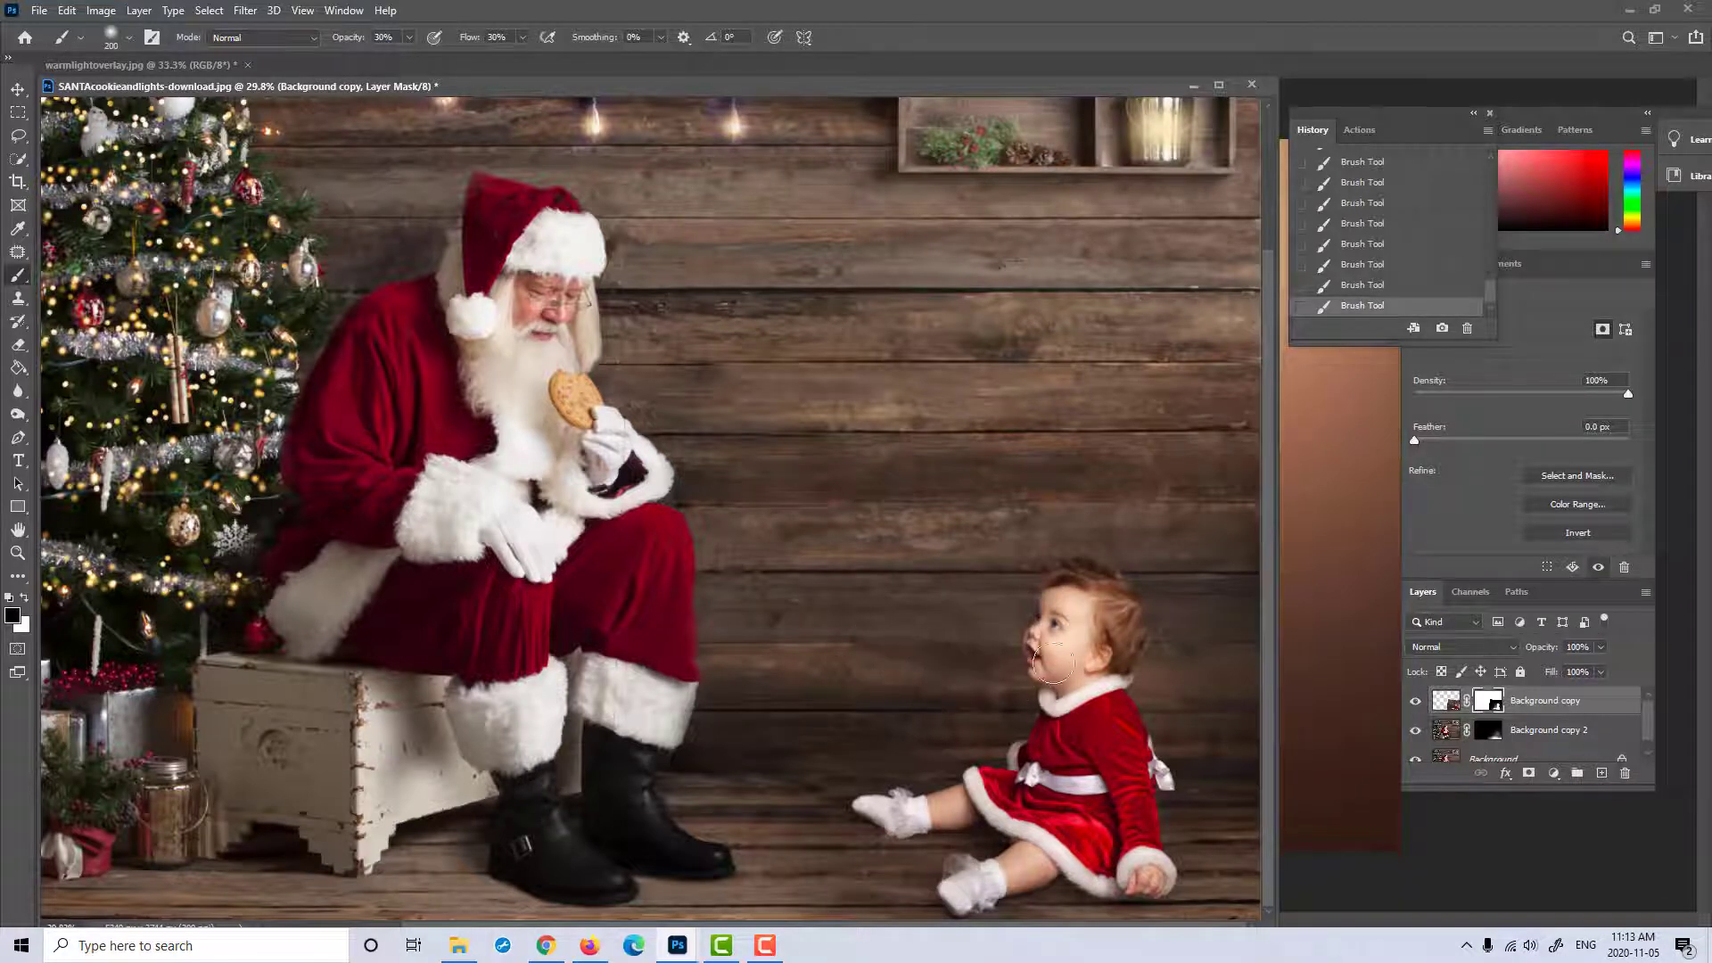
Step: Select the mask of the Multiply layer Background copy 2 and set up a white 900 px brush
{"action": "left_click", "coordinate": [17, 553]}
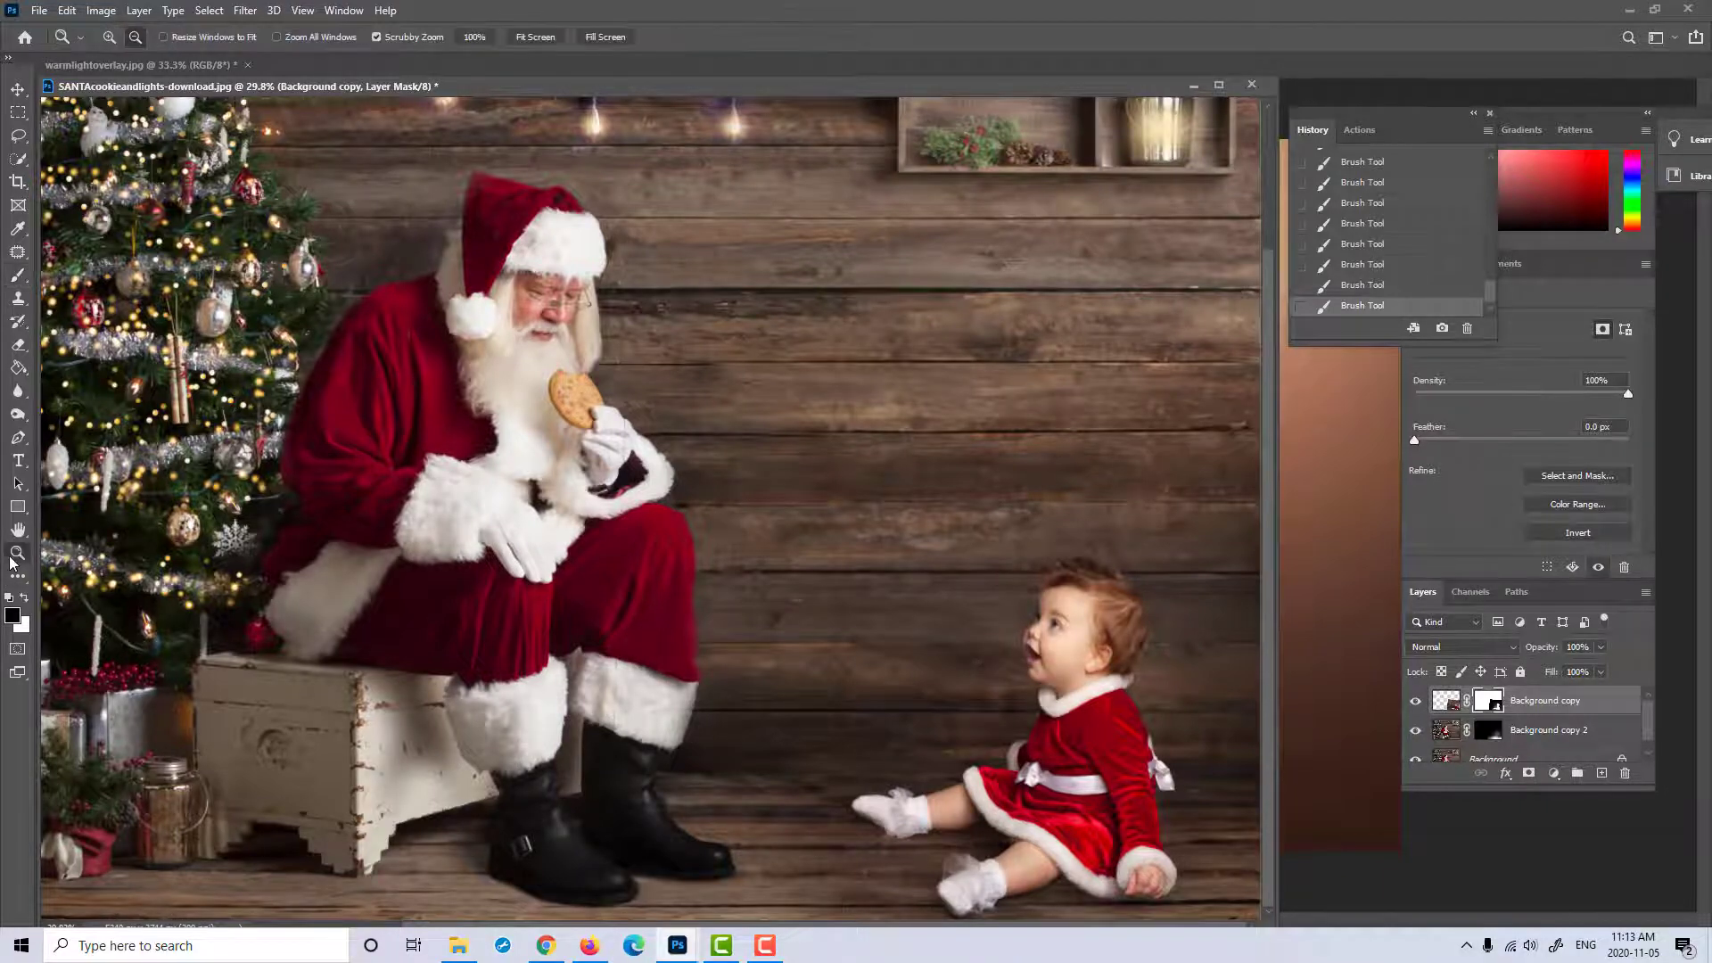
{"action": "left_click_drag", "start_coordinate": [710, 626], "coordinate": [594, 624]}
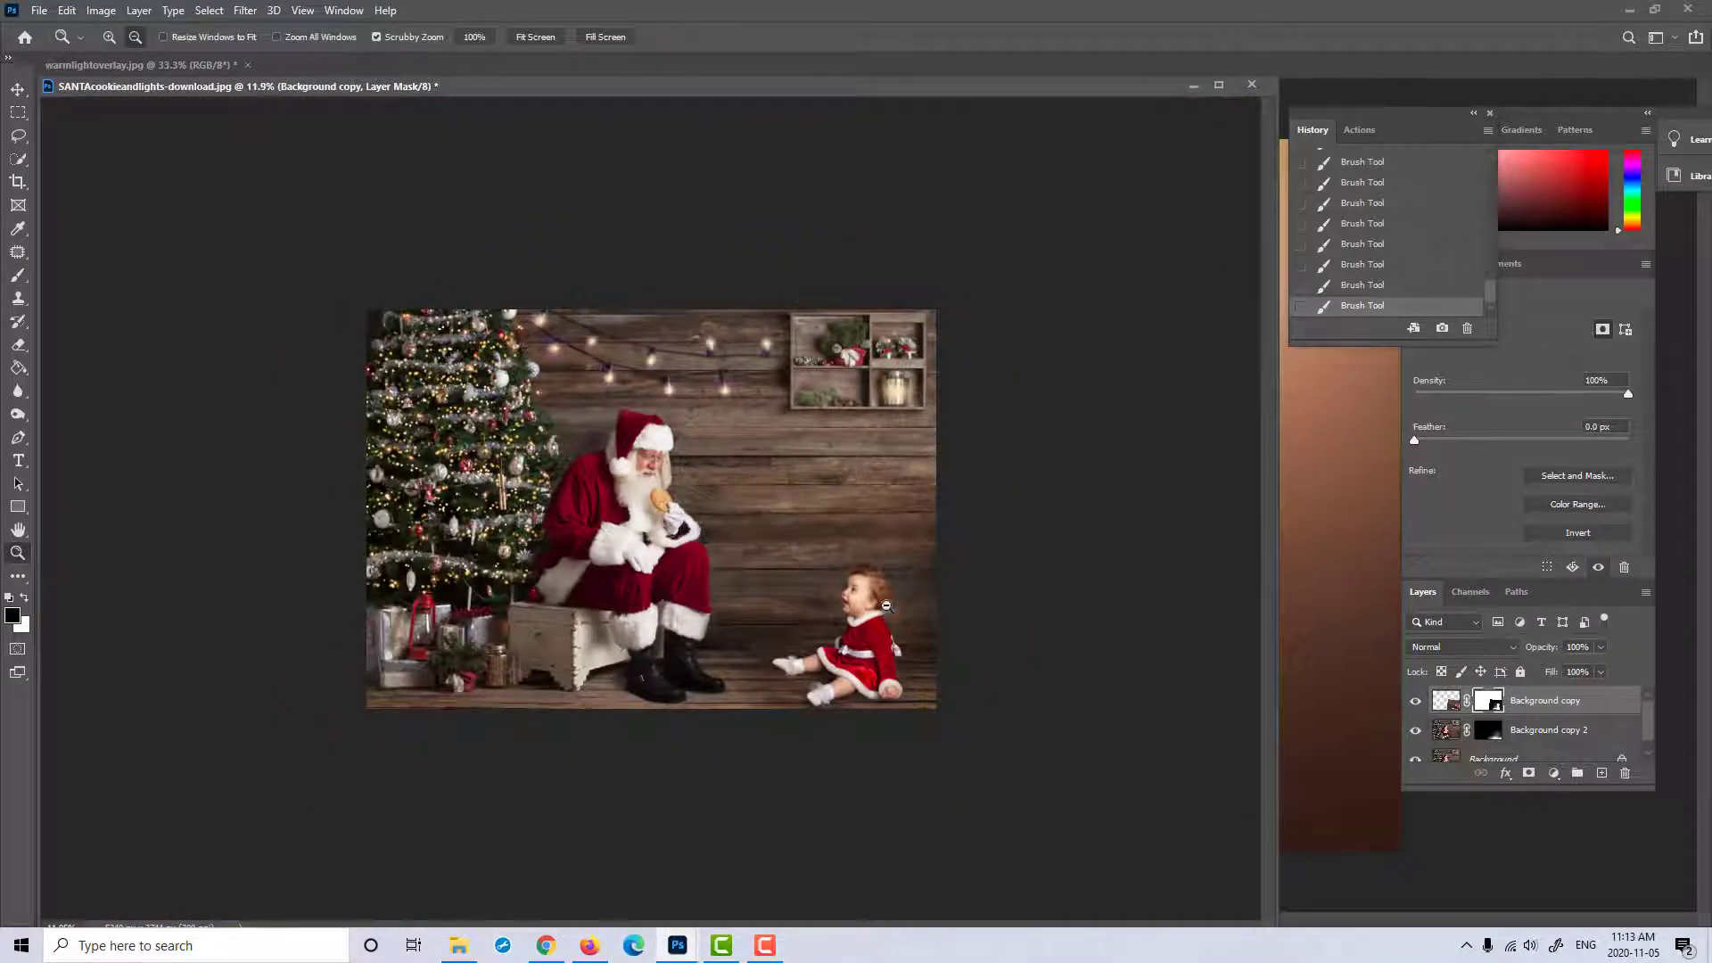
{"action": "left_click", "coordinate": [886, 607], "text": "alt"}
{"action": "left_click_drag", "start_coordinate": [860, 597], "coordinate": [1147, 675]}
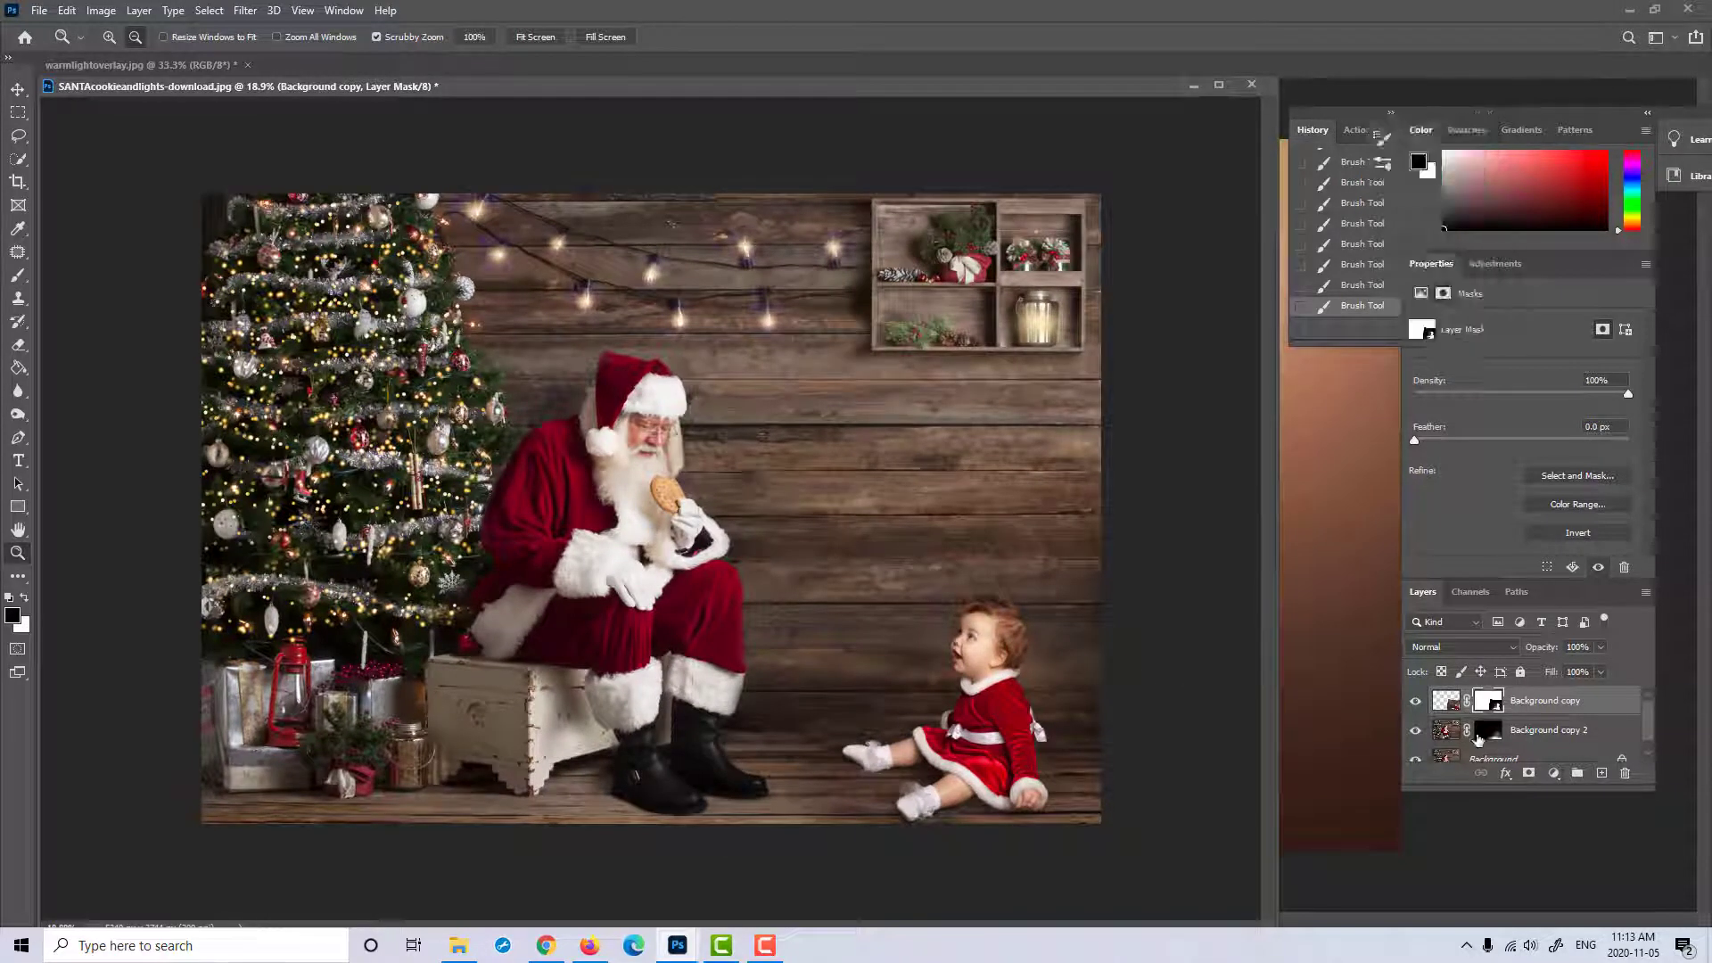
{"action": "left_click", "coordinate": [1551, 729]}
{"action": "key", "text": "b"}
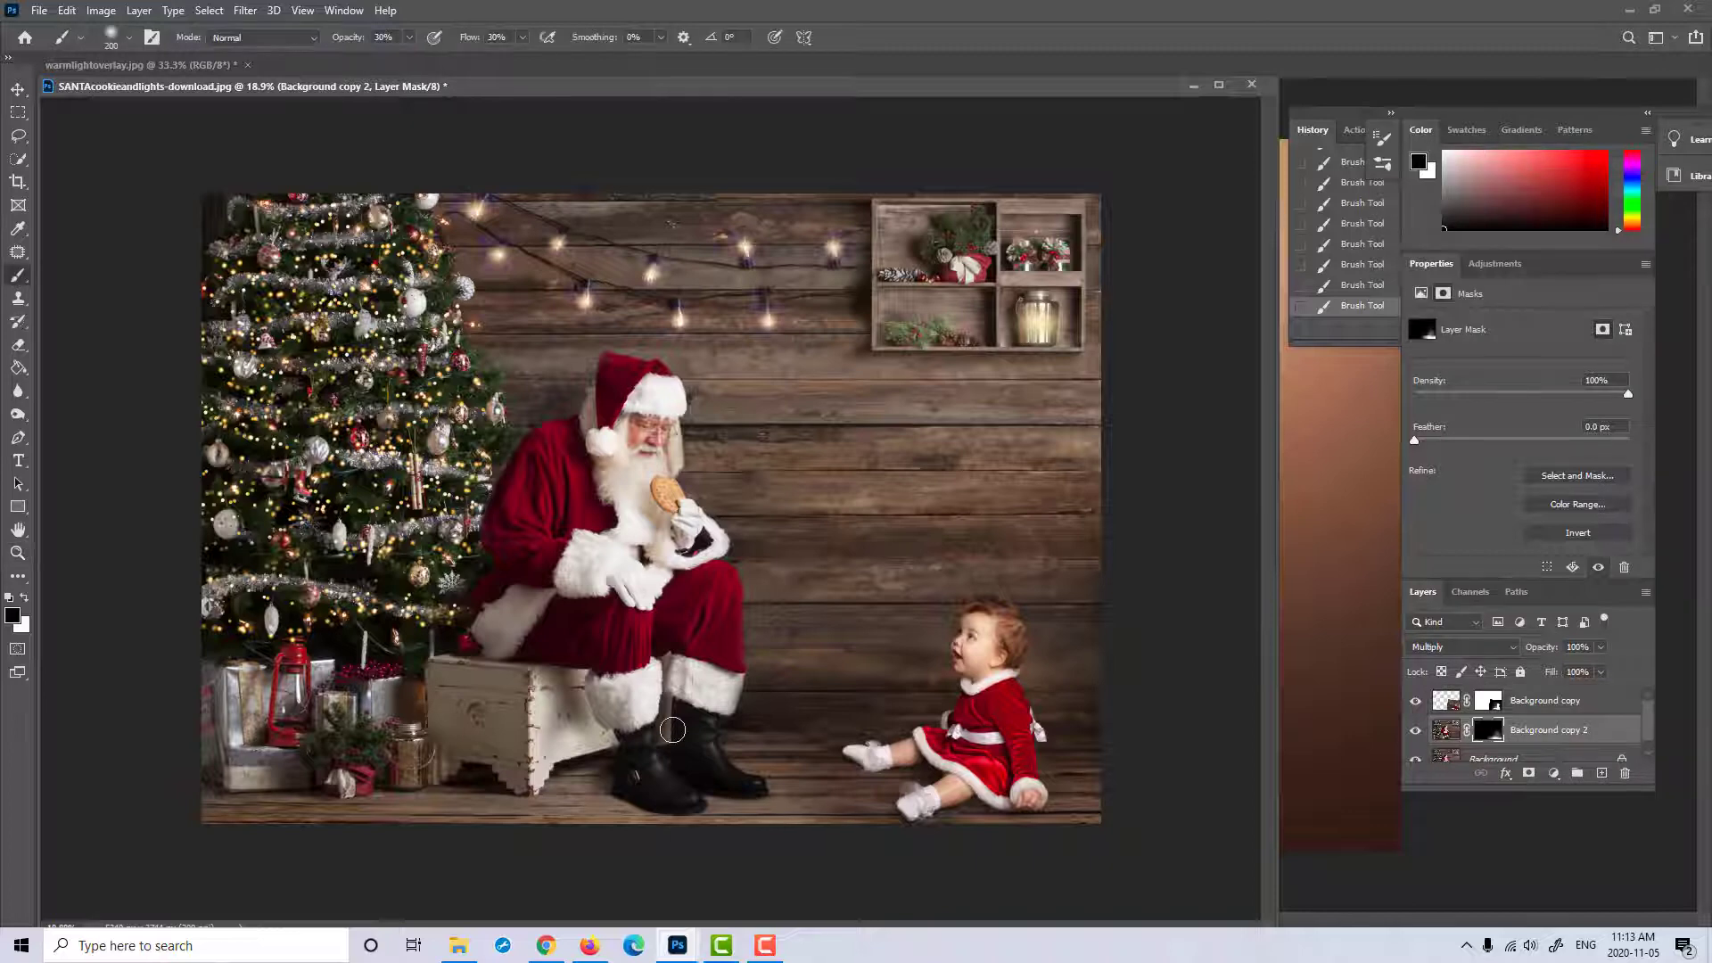
{"action": "key", "text": "bracketright"}
{"action": "key", "text": "bracketright"}
{"action": "key", "text": "bracketright"}
{"action": "key", "text": "bracketright"}
{"action": "key", "text": "bracketright"}
{"action": "key", "text": "bracketright"}
{"action": "key", "text": "bracketright"}
{"action": "key", "text": "x"}
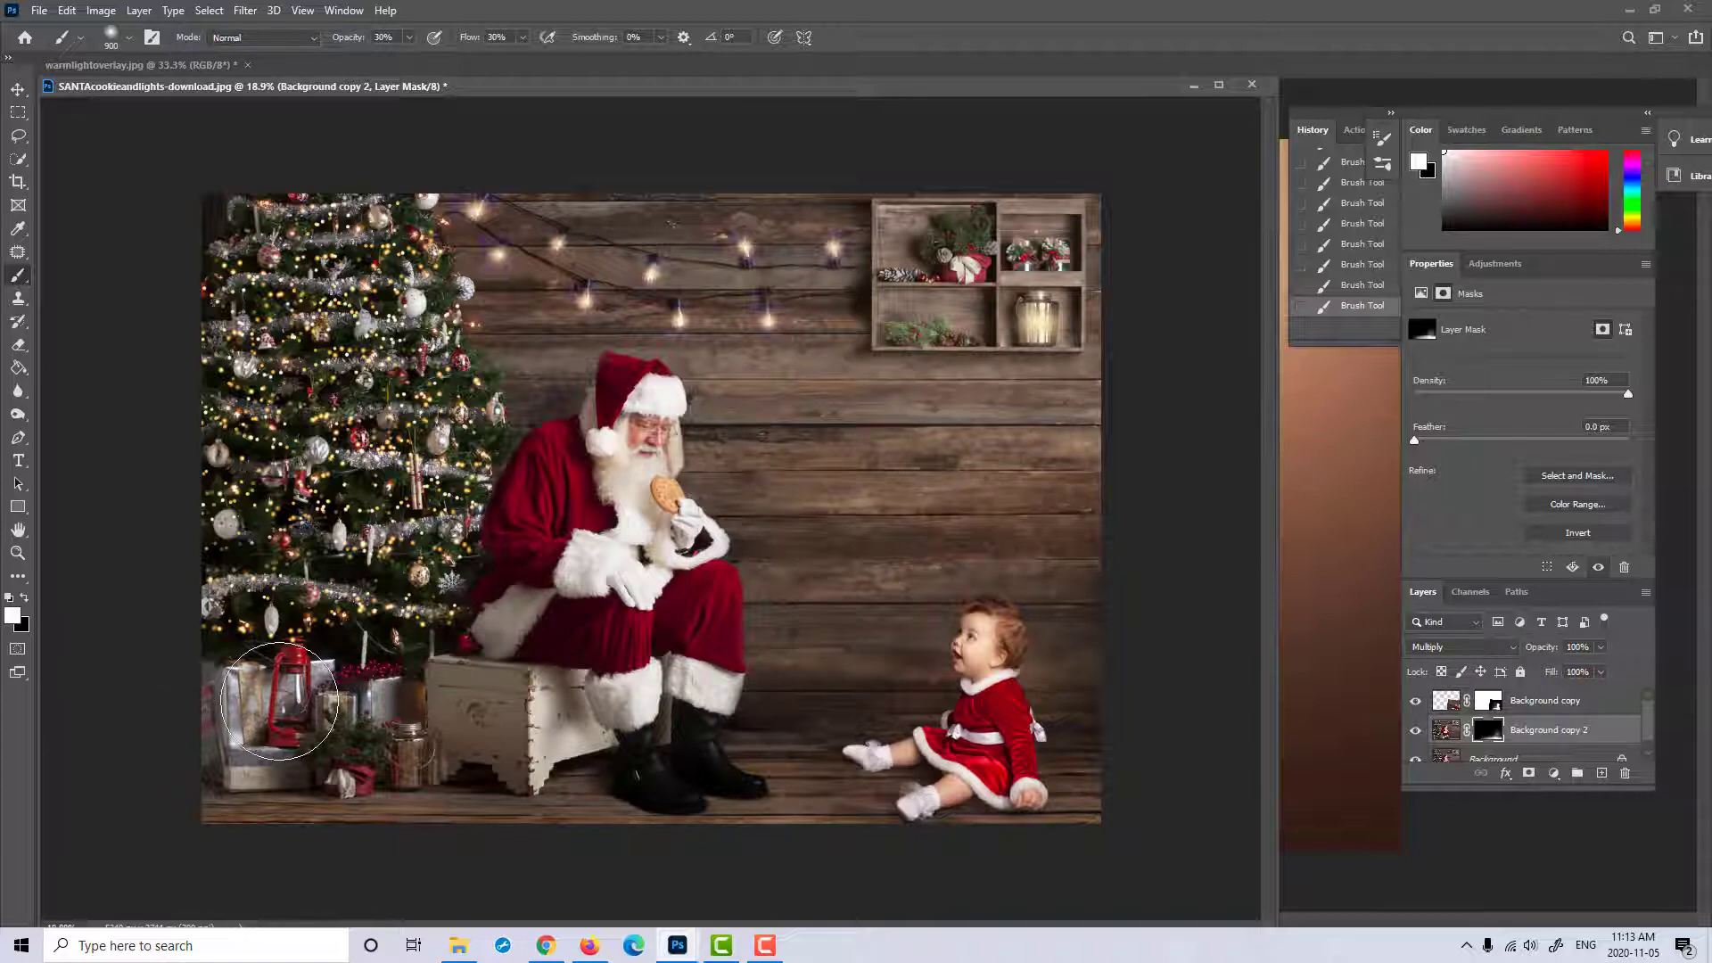
{"action": "left_click", "coordinate": [1517, 732]}
{"action": "scroll", "coordinate": [1551, 728], "scroll_direction": "down", "scroll_amount": 1}
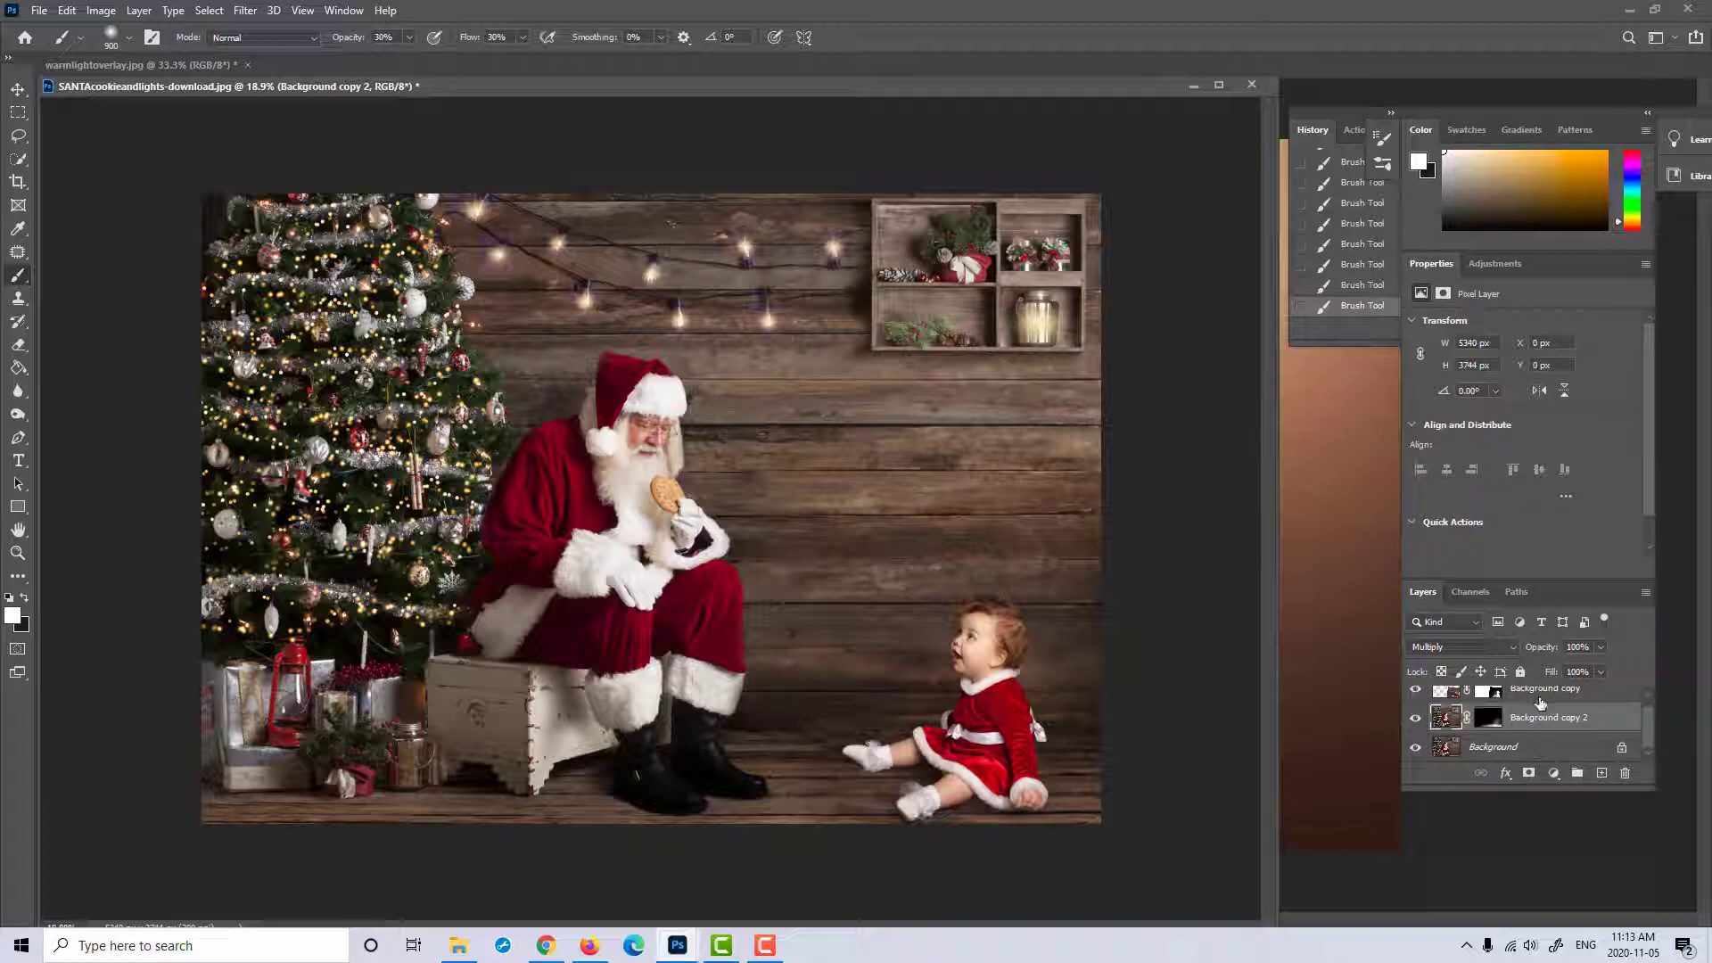
{"action": "scroll", "coordinate": [1538, 745], "scroll_direction": "up", "scroll_amount": 1}
{"action": "scroll", "coordinate": [1544, 738], "scroll_direction": "down", "scroll_amount": 1}
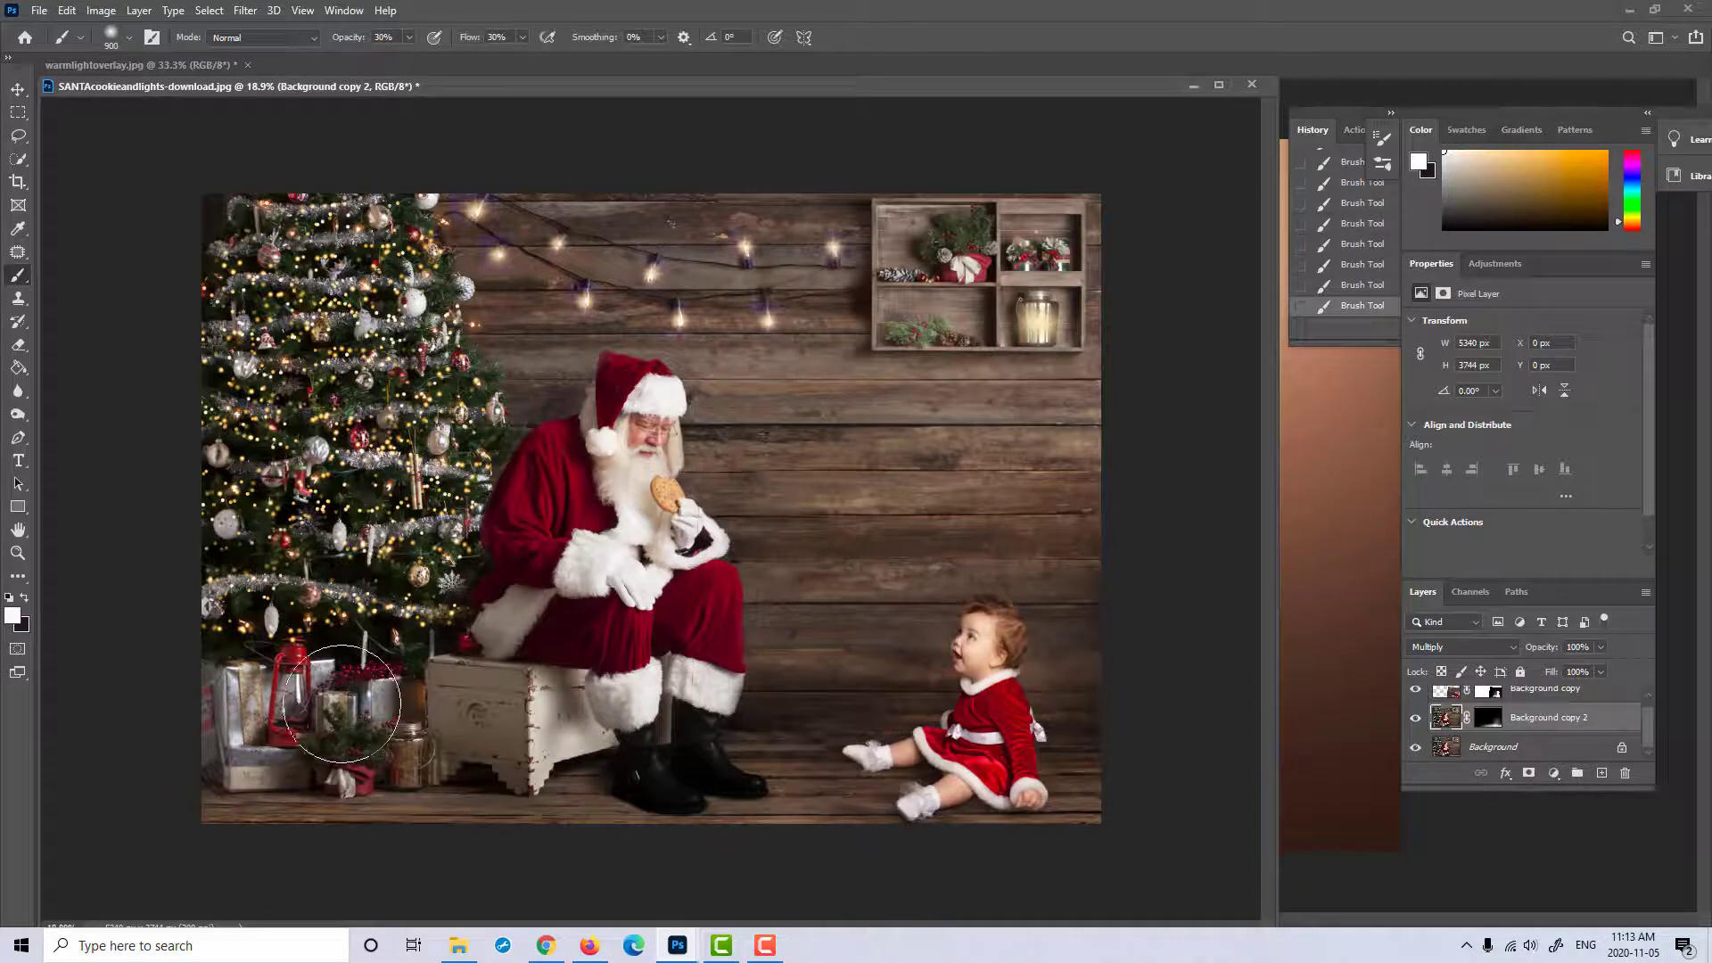
{"action": "left_click", "coordinate": [241, 10]}
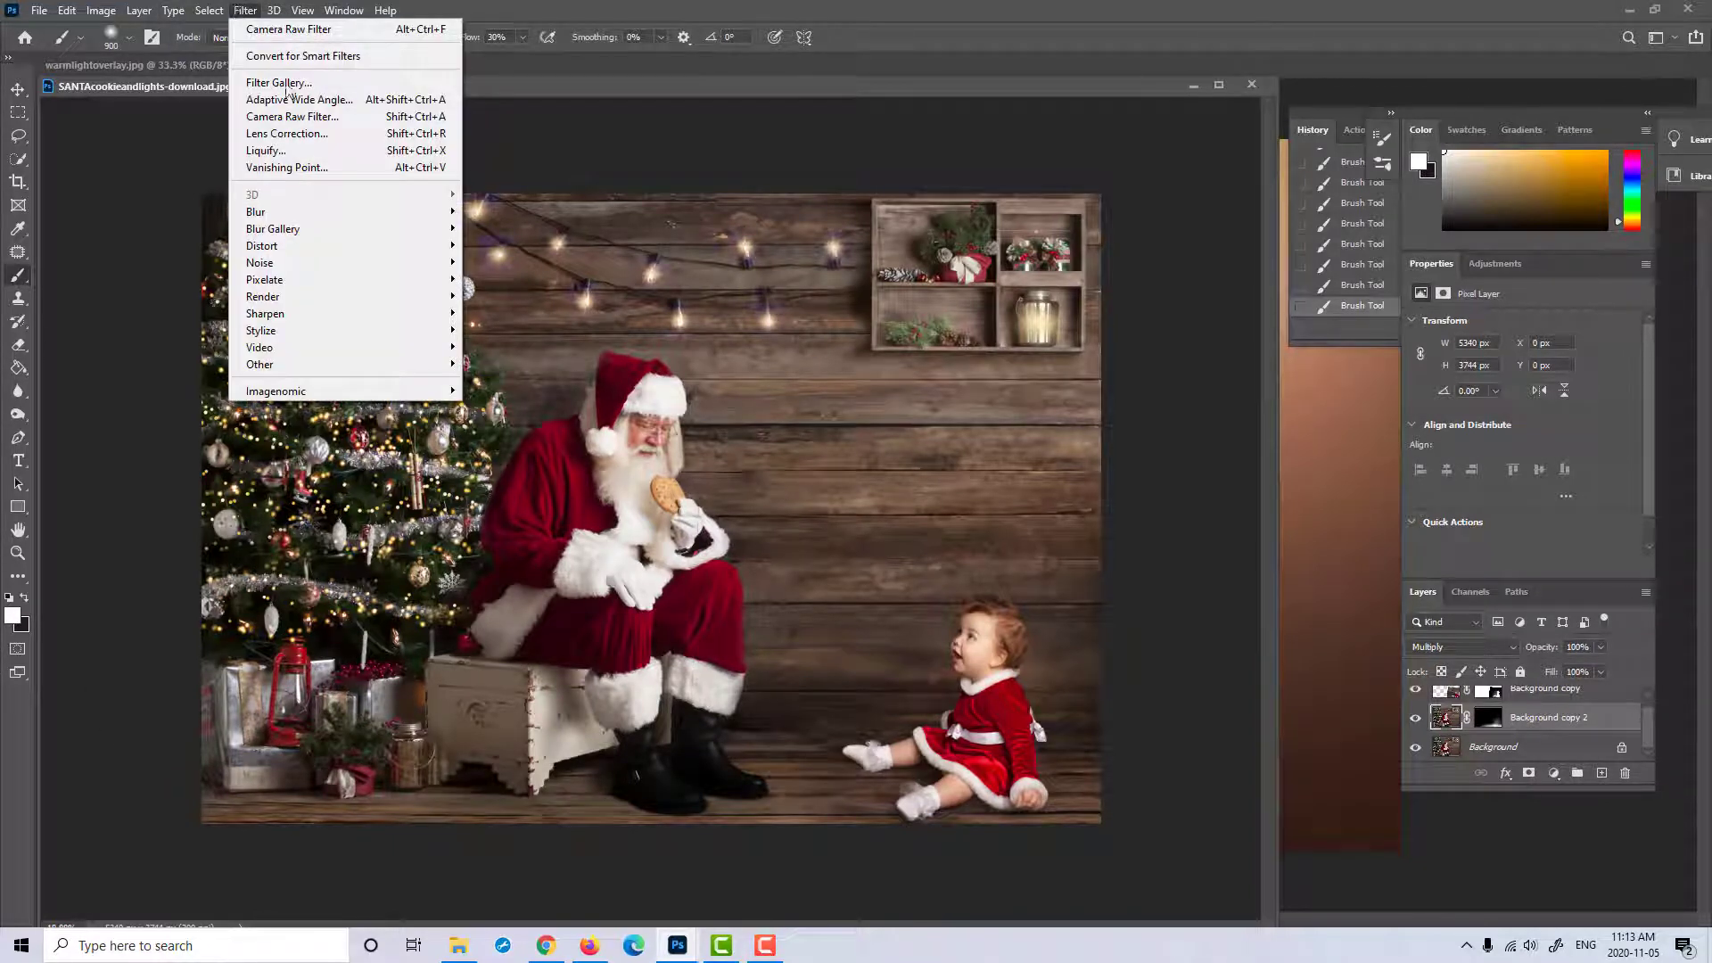
{"action": "mouse_move", "coordinate": [311, 297]}
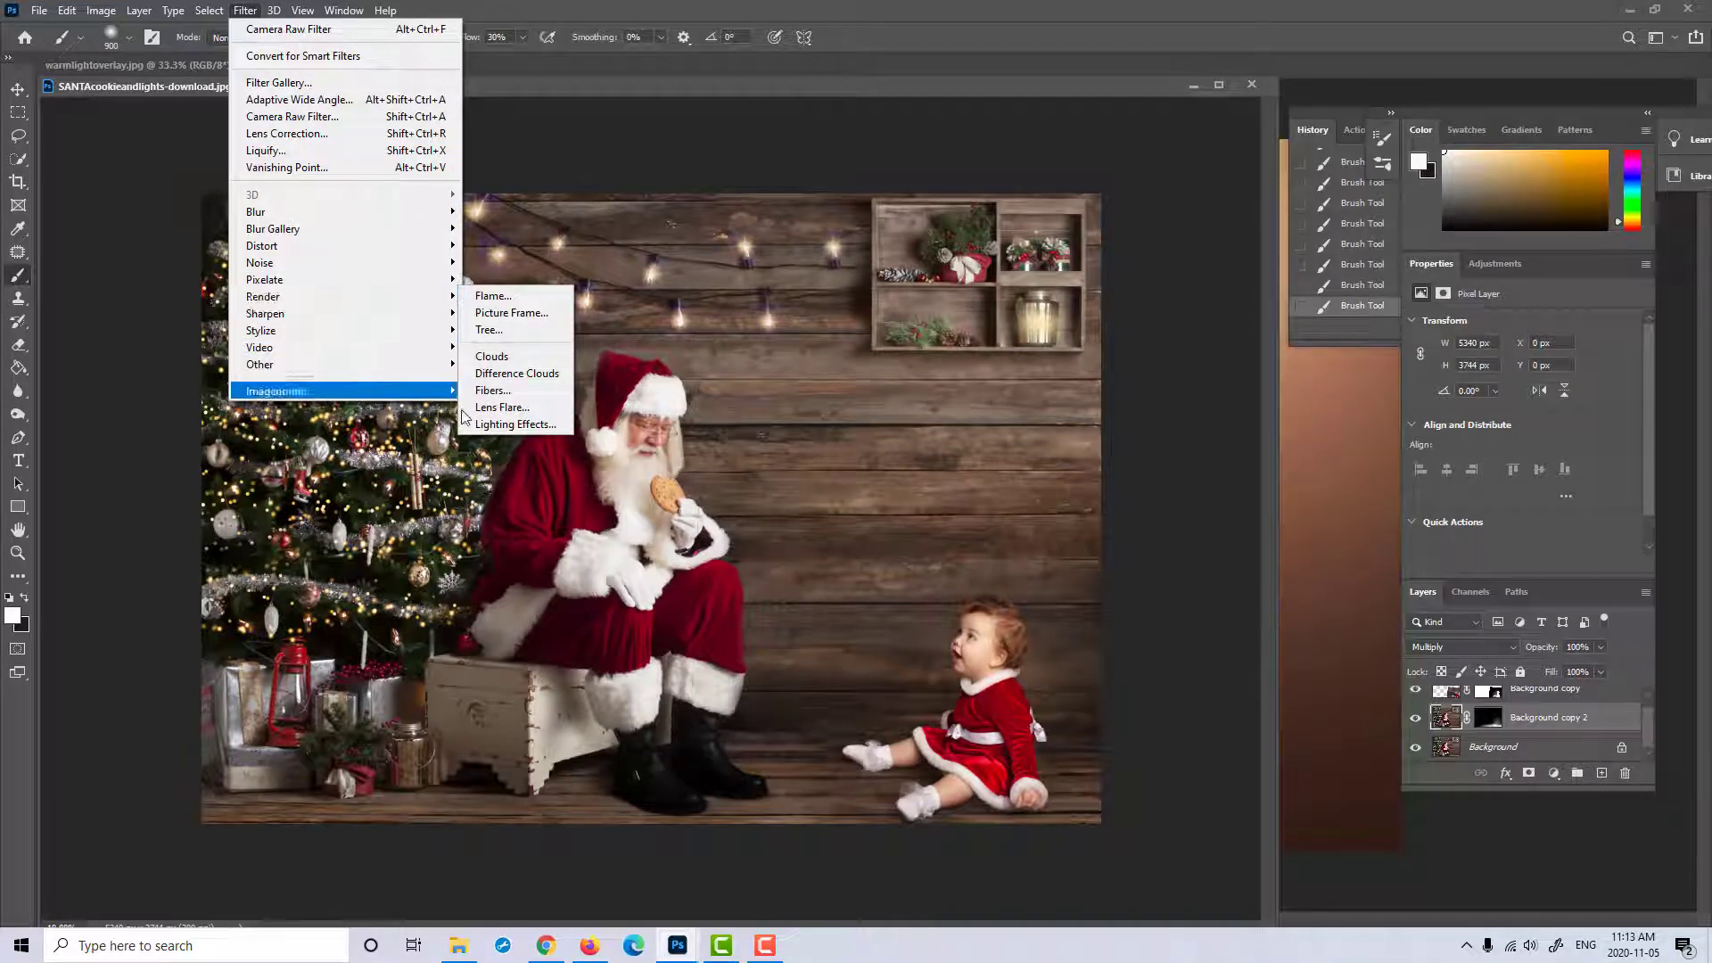
{"action": "left_click", "coordinate": [499, 407]}
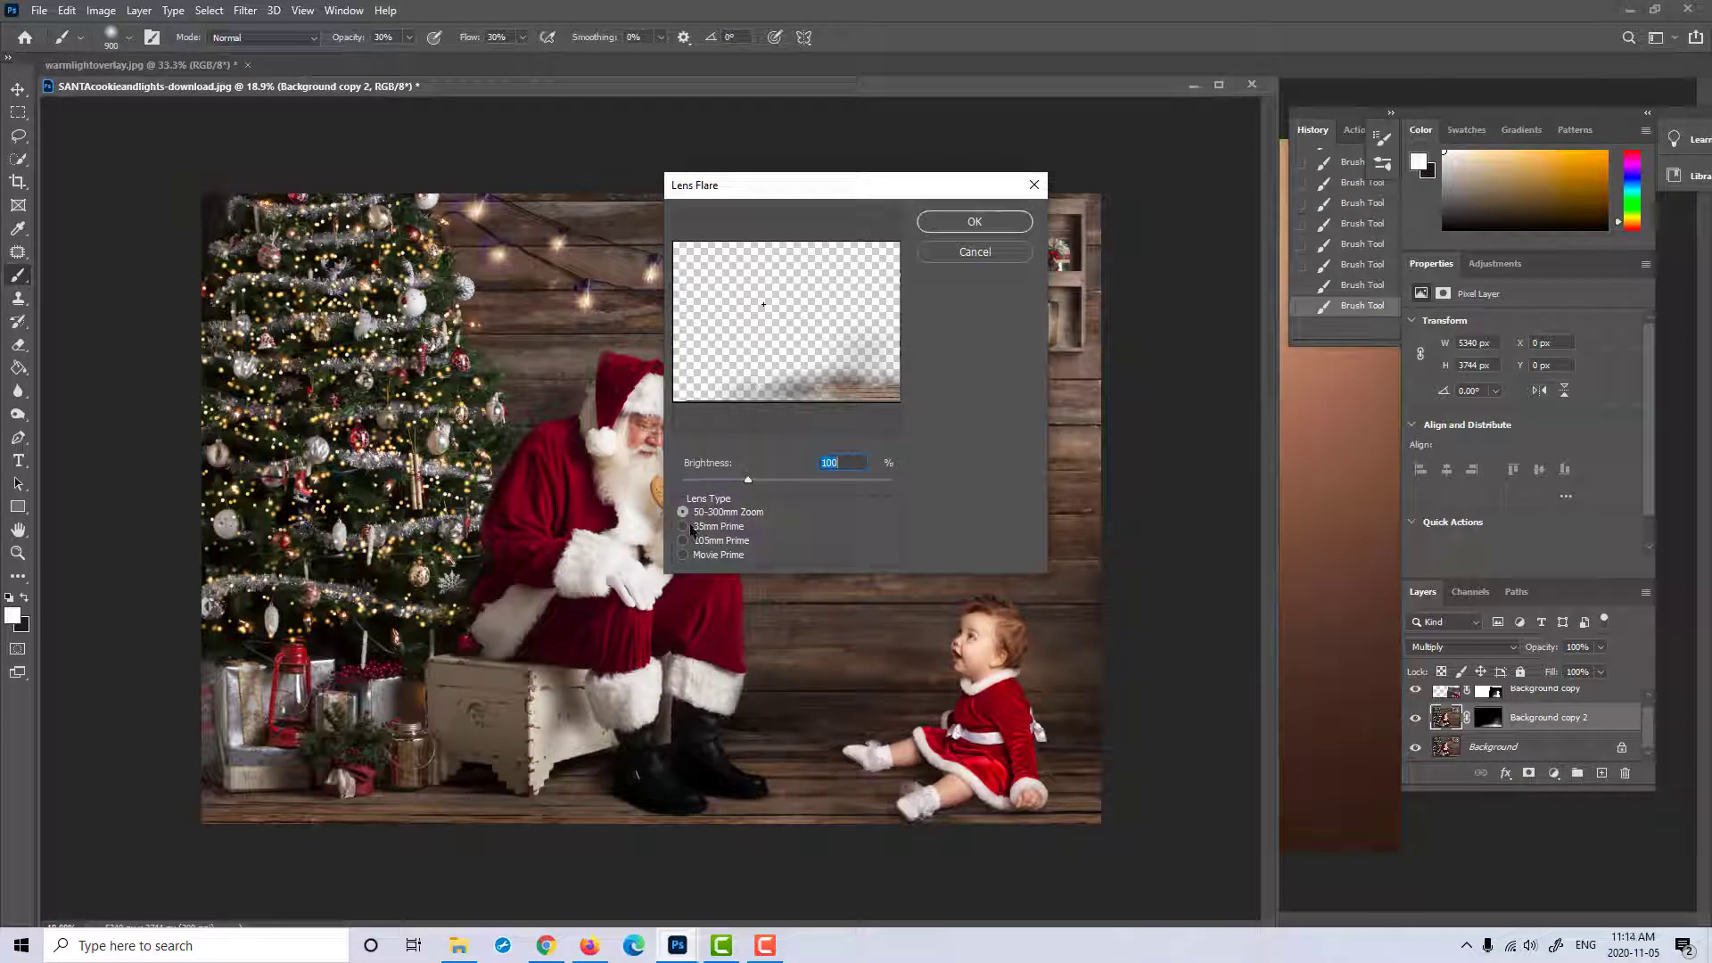
{"action": "left_click", "coordinate": [683, 527]}
{"action": "left_click", "coordinate": [990, 253]}
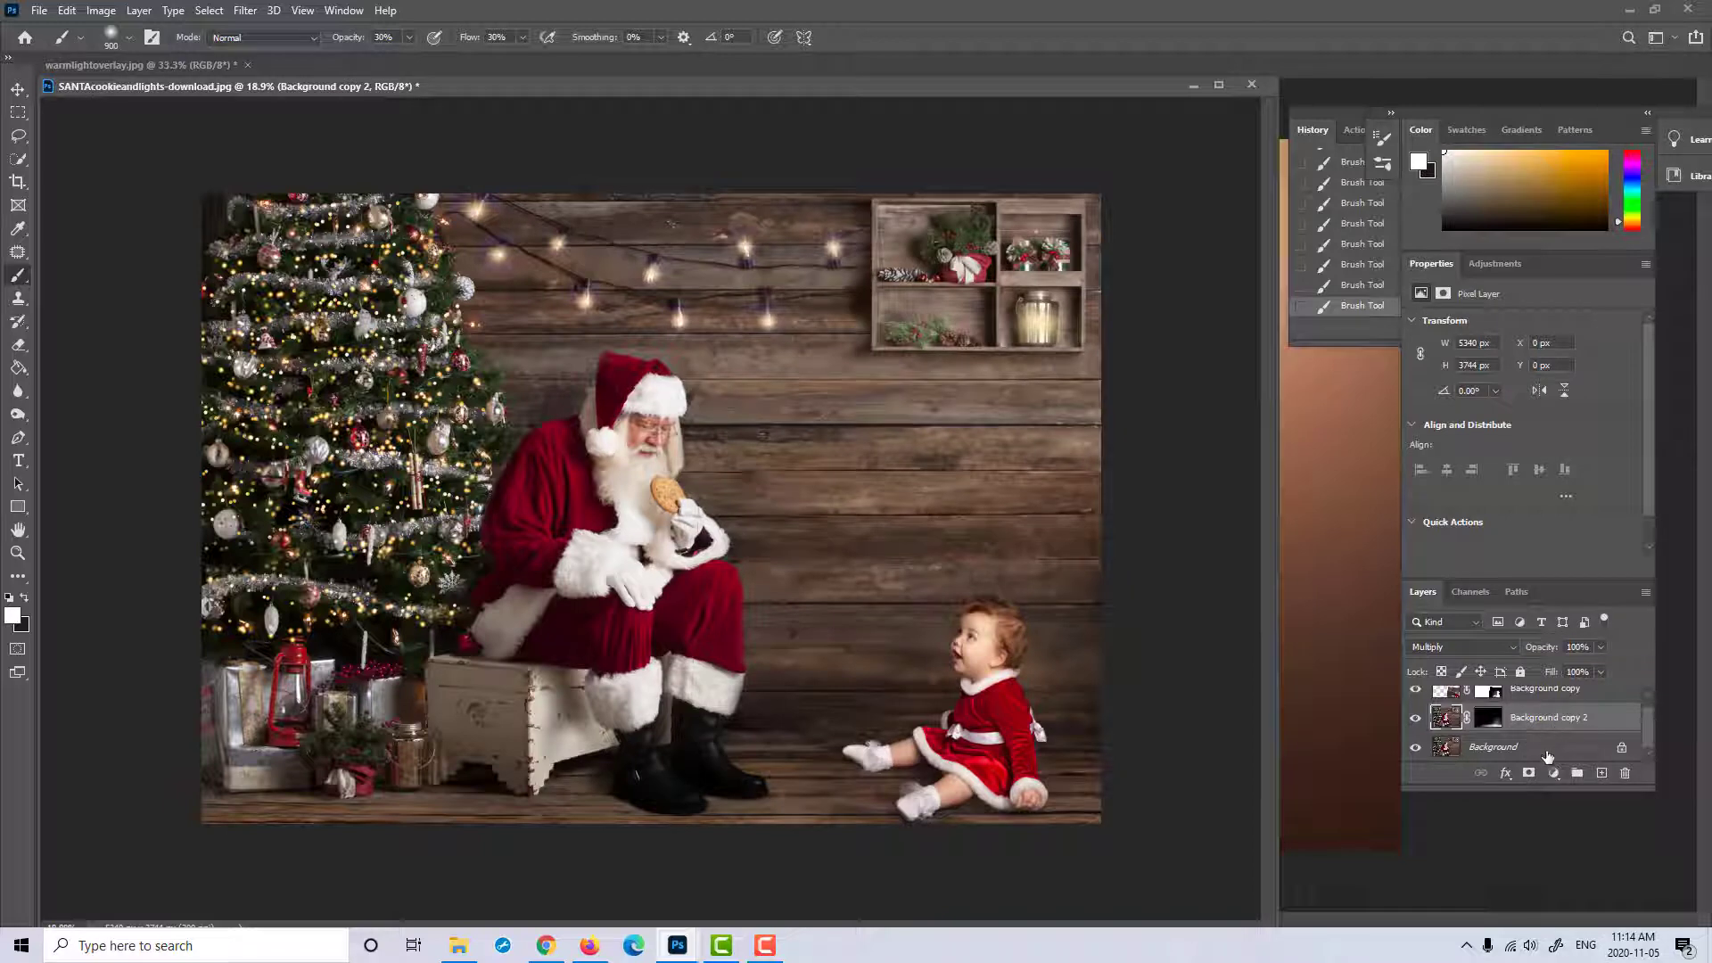
Step: Merge Background copy 2 into the Background and render a 50-300mm Zoom lens flare on the red lantern at 58% brightness
{"action": "left_click", "coordinate": [1547, 754]}
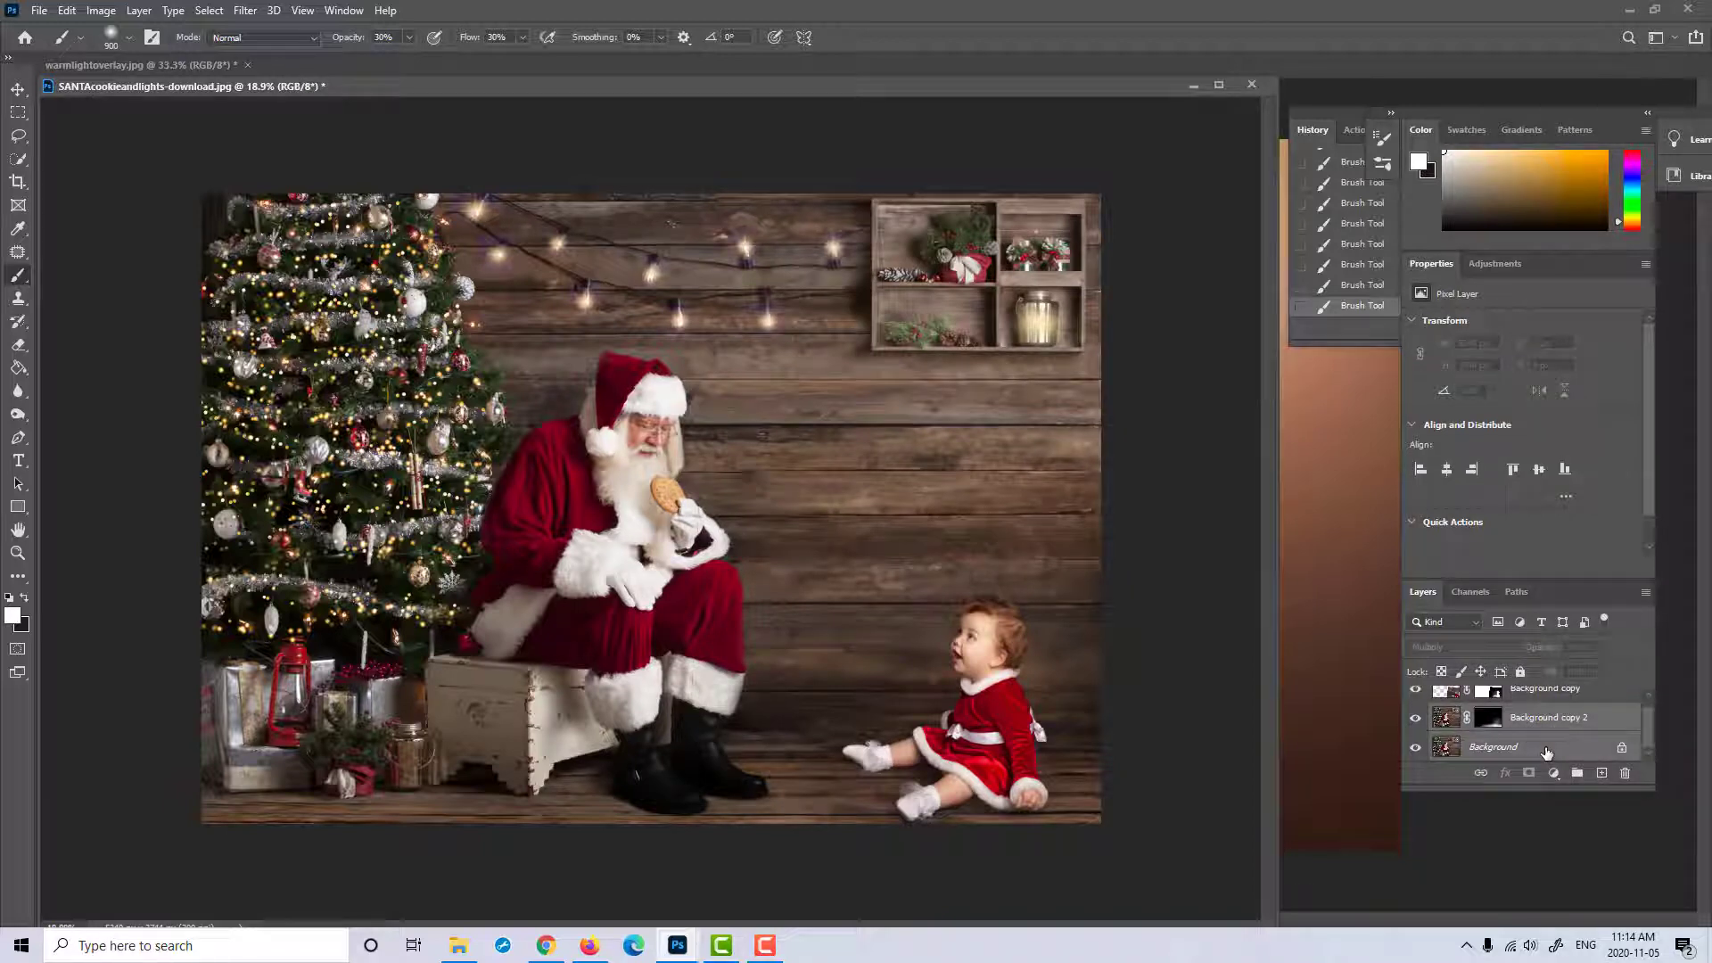
{"action": "key", "text": "ctrl+e"}
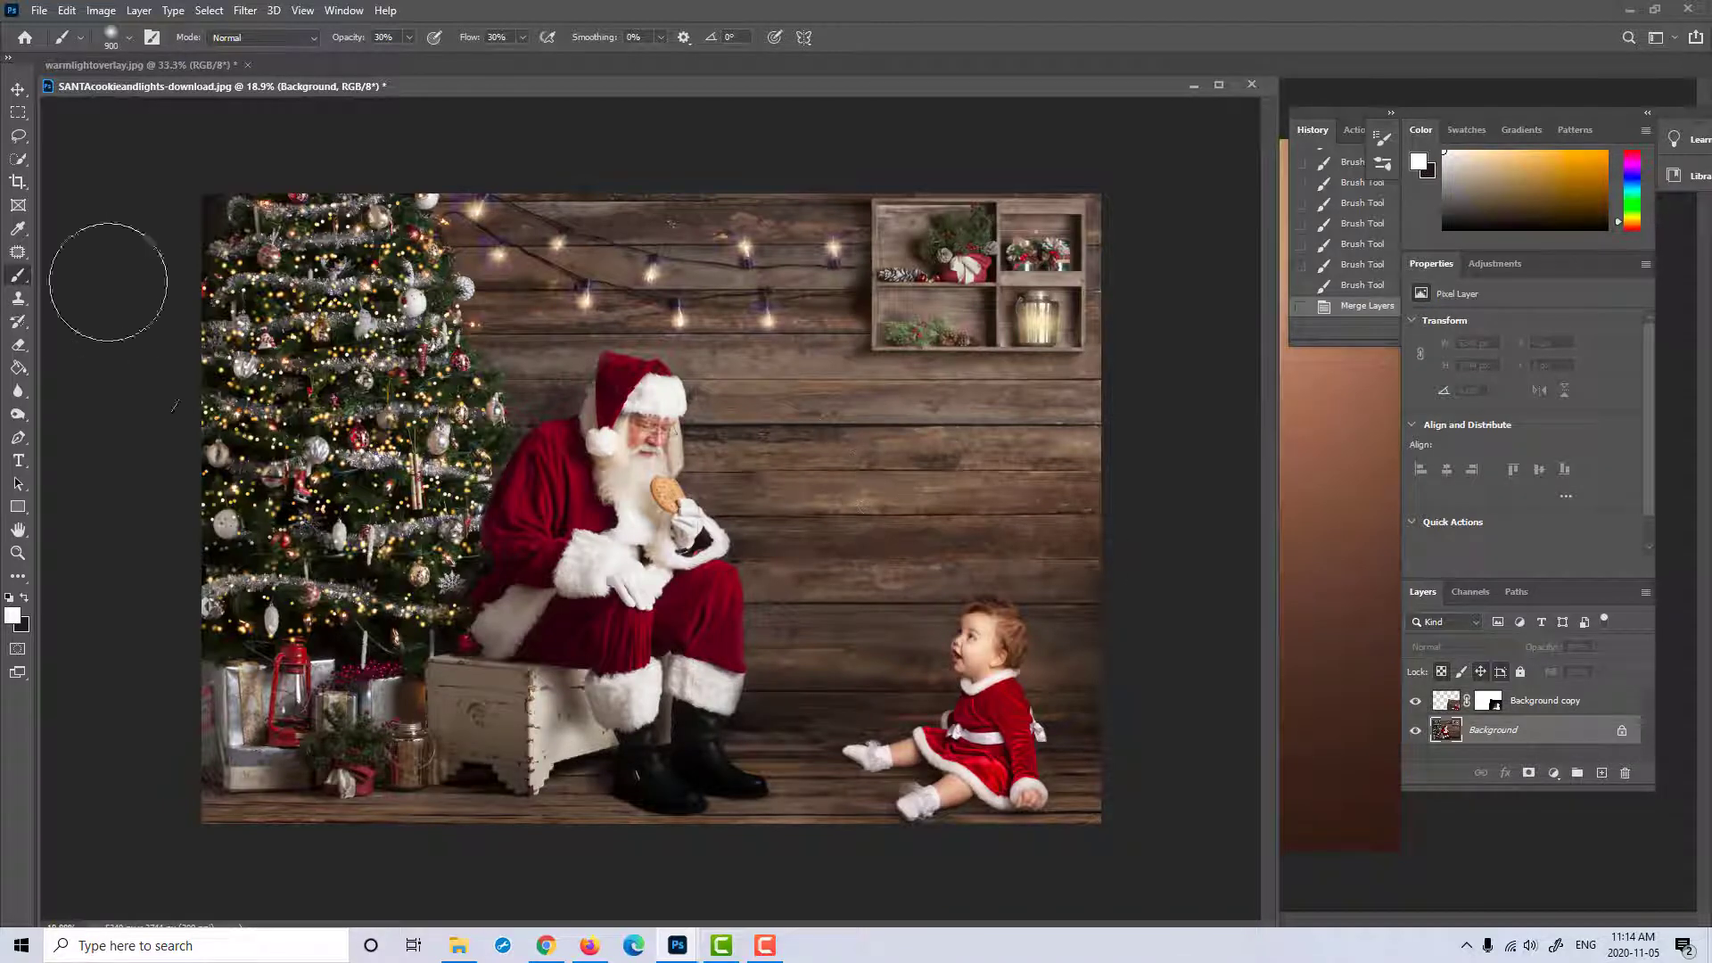
{"action": "left_click", "coordinate": [244, 11]}
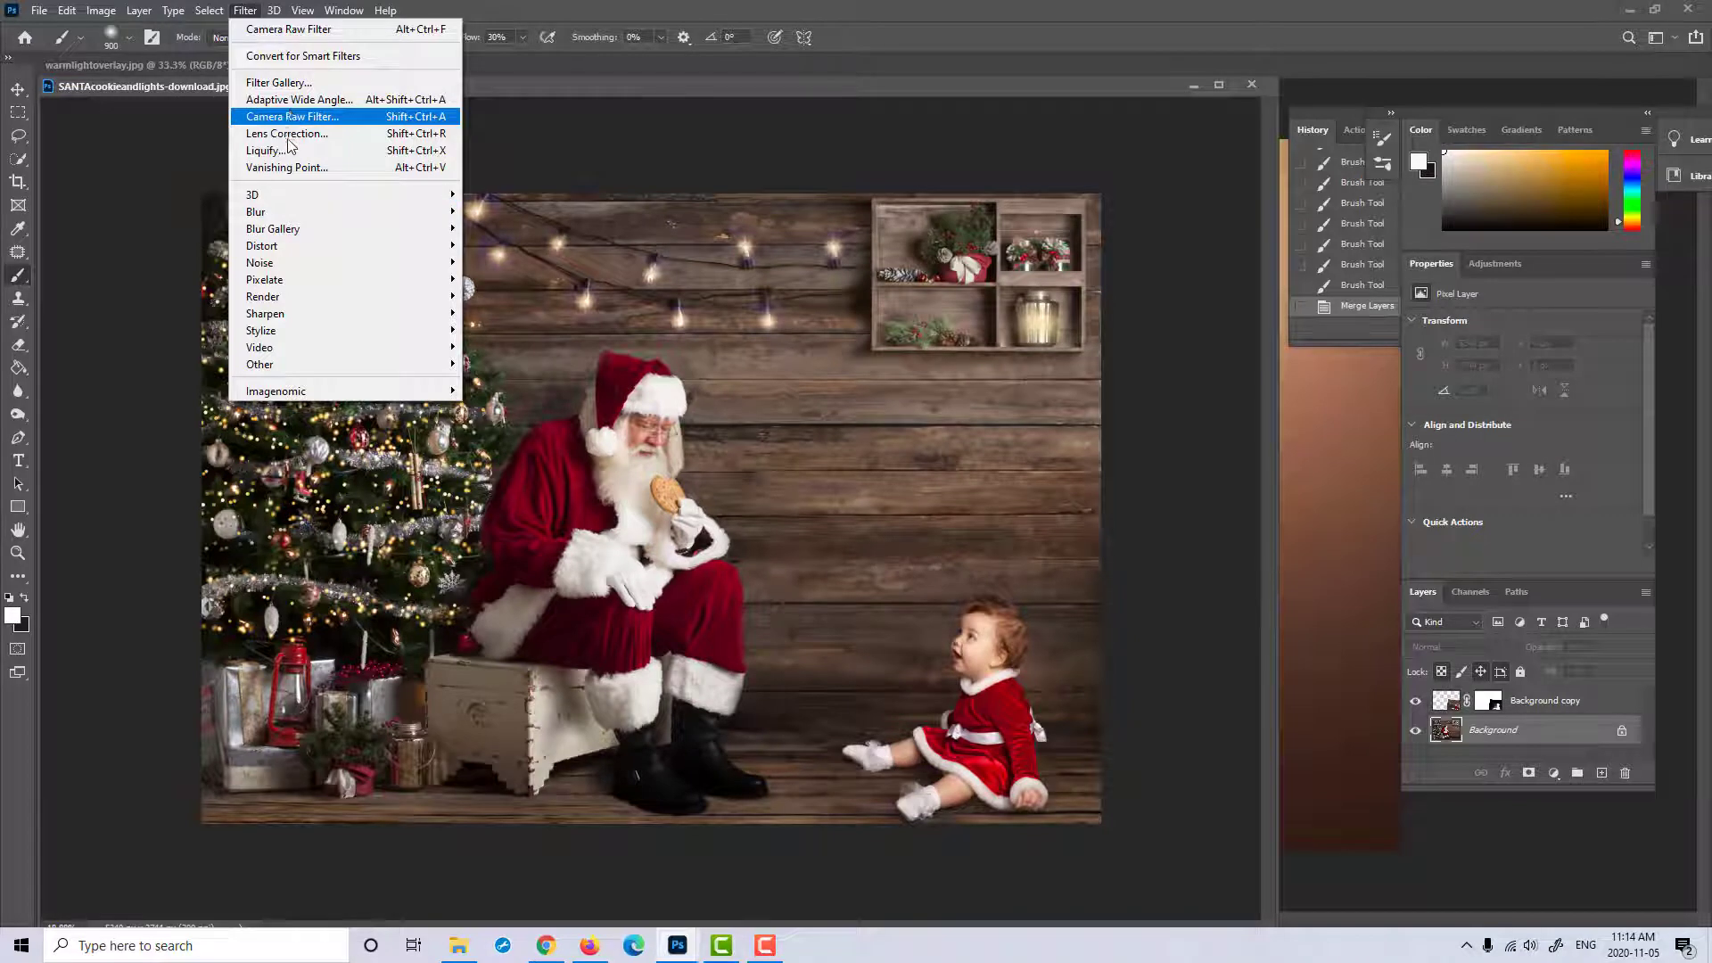
{"action": "mouse_move", "coordinate": [296, 305]}
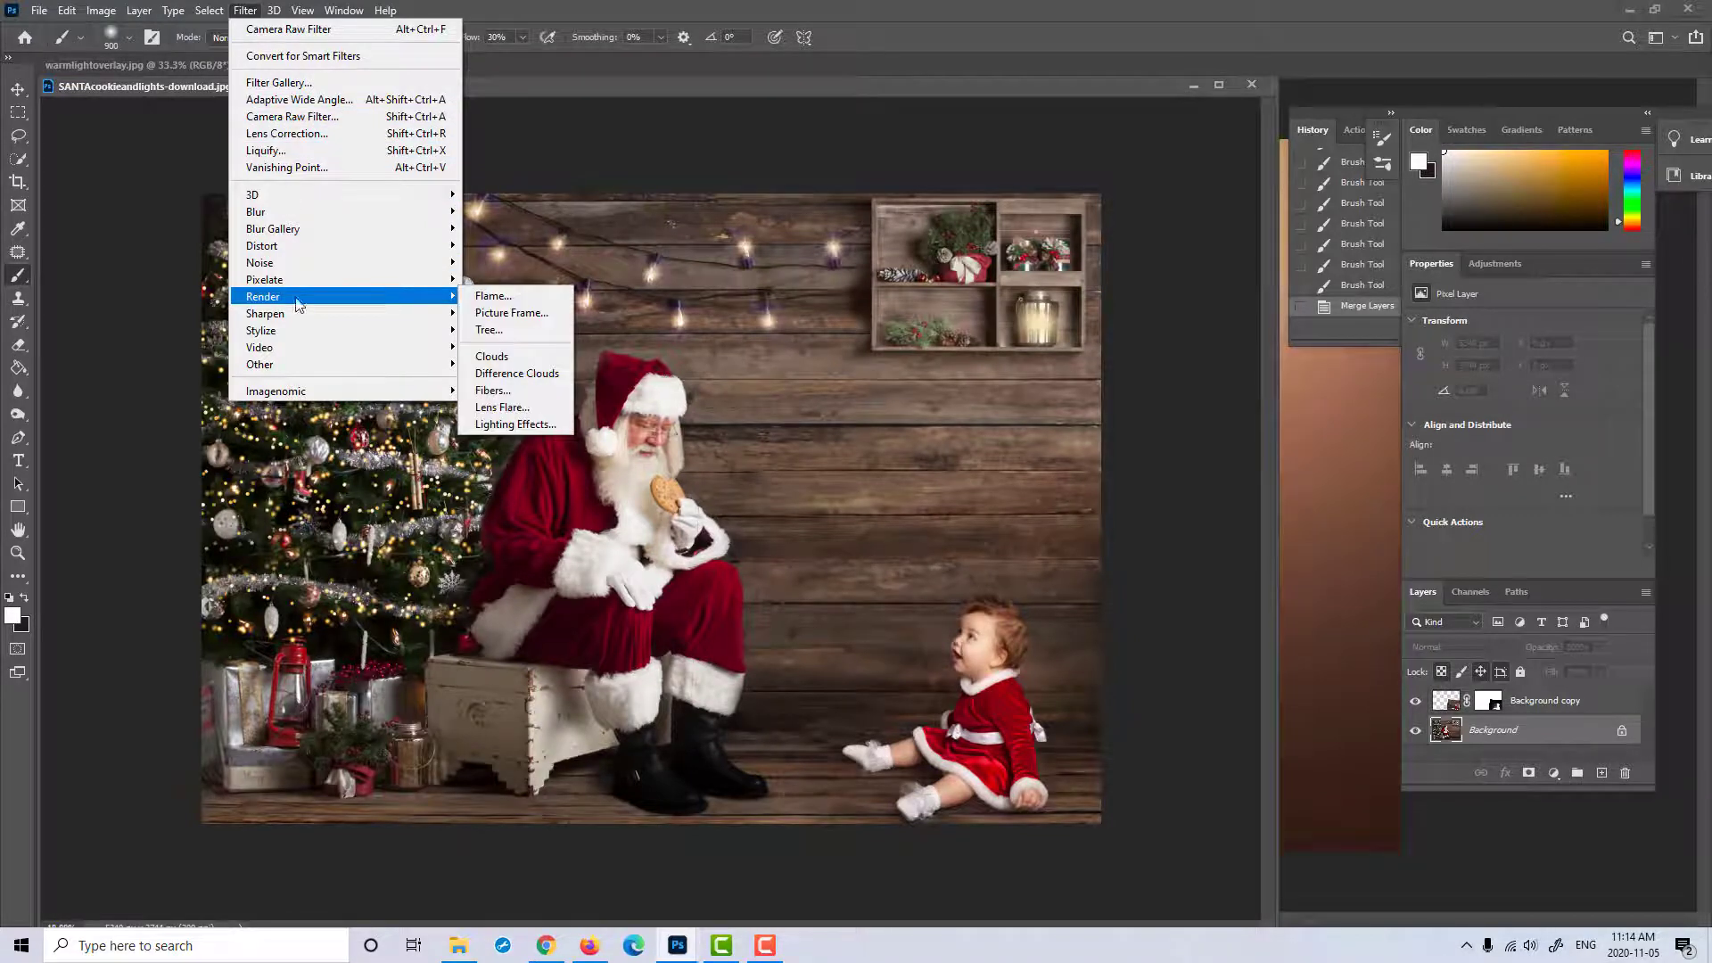
{"action": "left_click", "coordinate": [496, 408]}
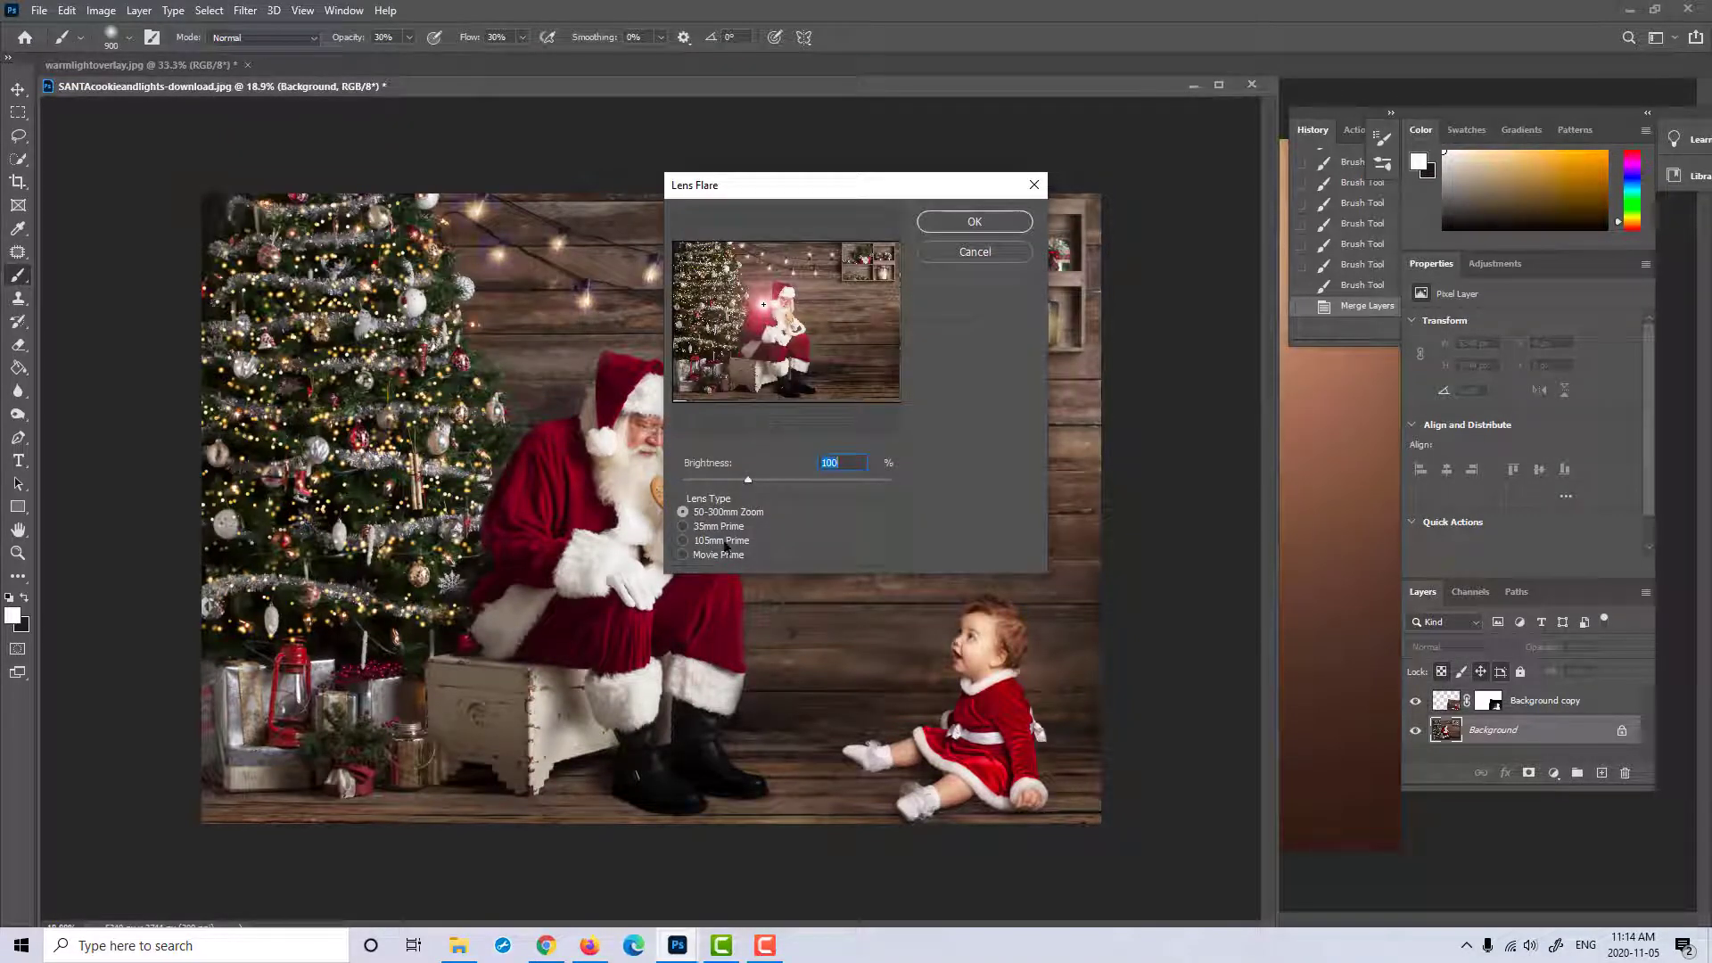
{"action": "left_click_drag", "start_coordinate": [763, 305], "coordinate": [698, 375]}
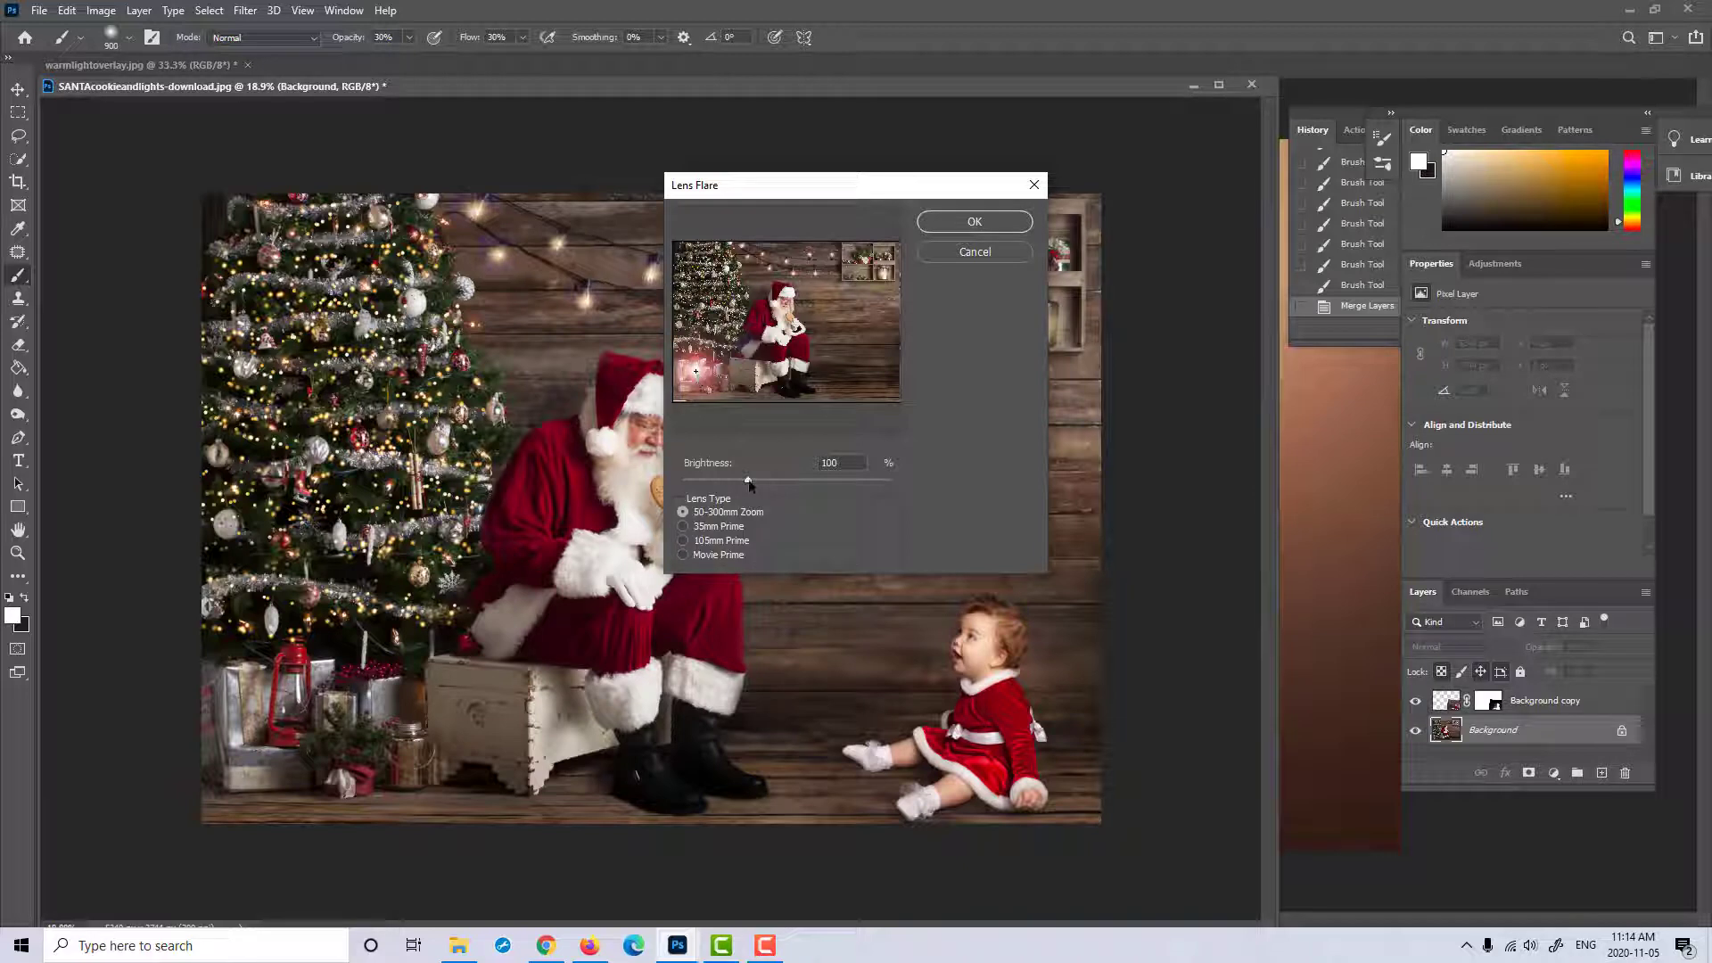
{"action": "left_click_drag", "start_coordinate": [749, 482], "coordinate": [722, 484]}
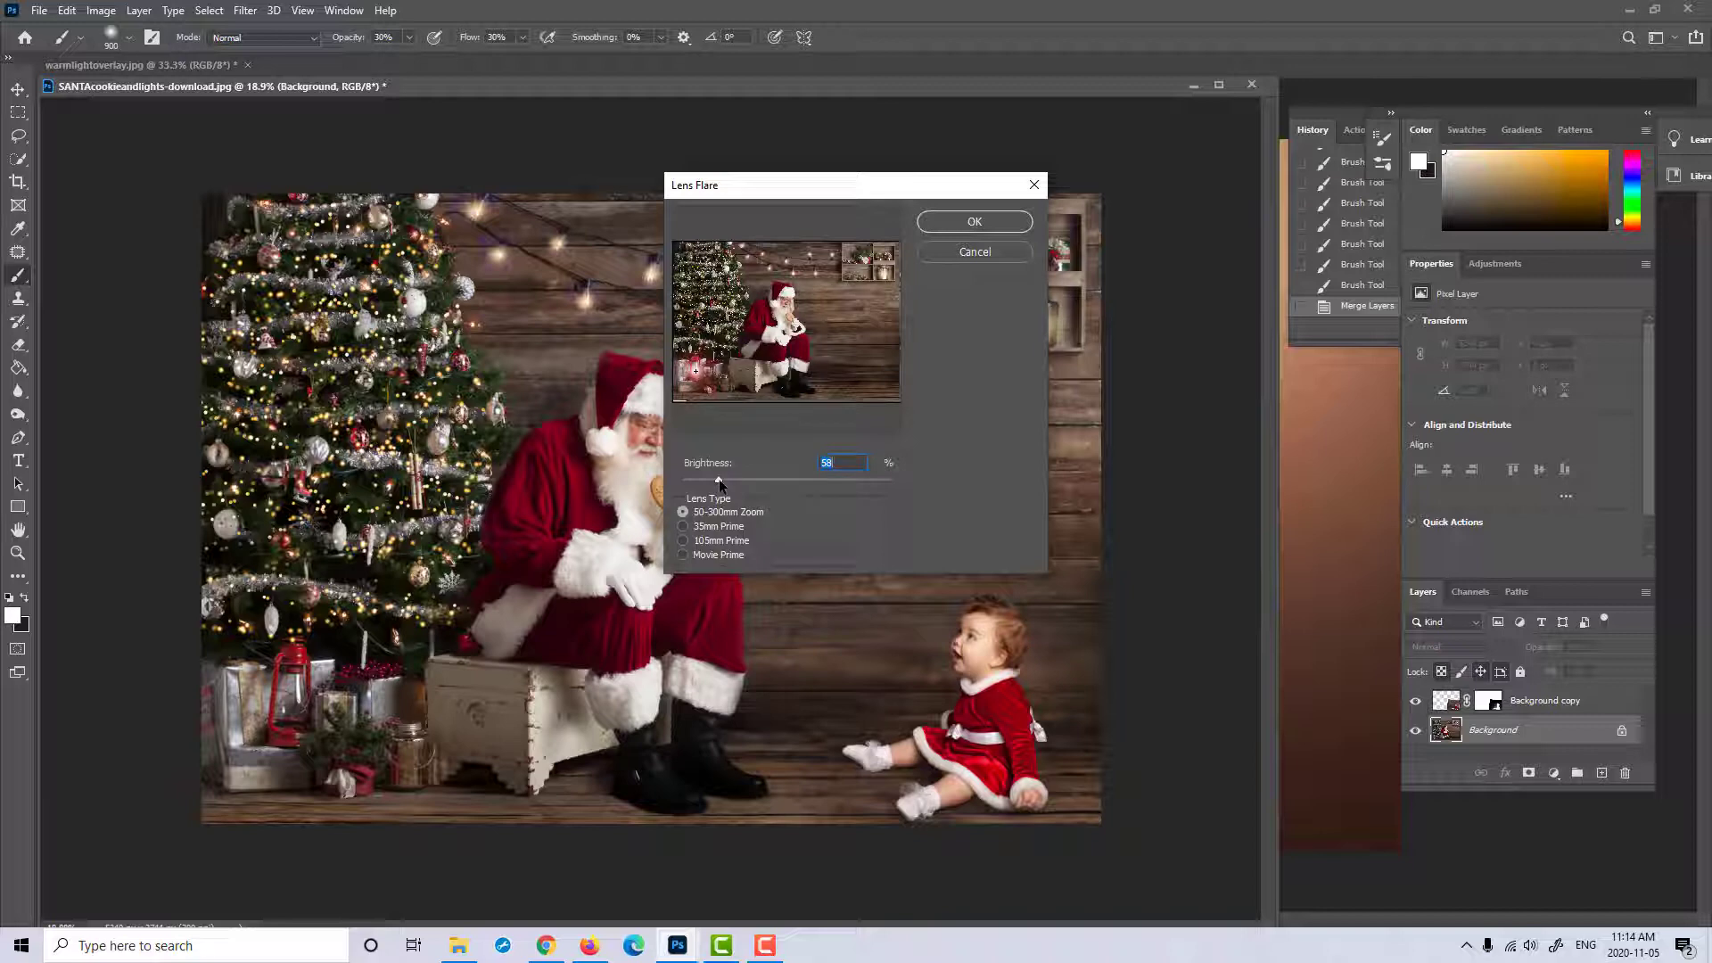
{"action": "left_click", "coordinate": [980, 223]}
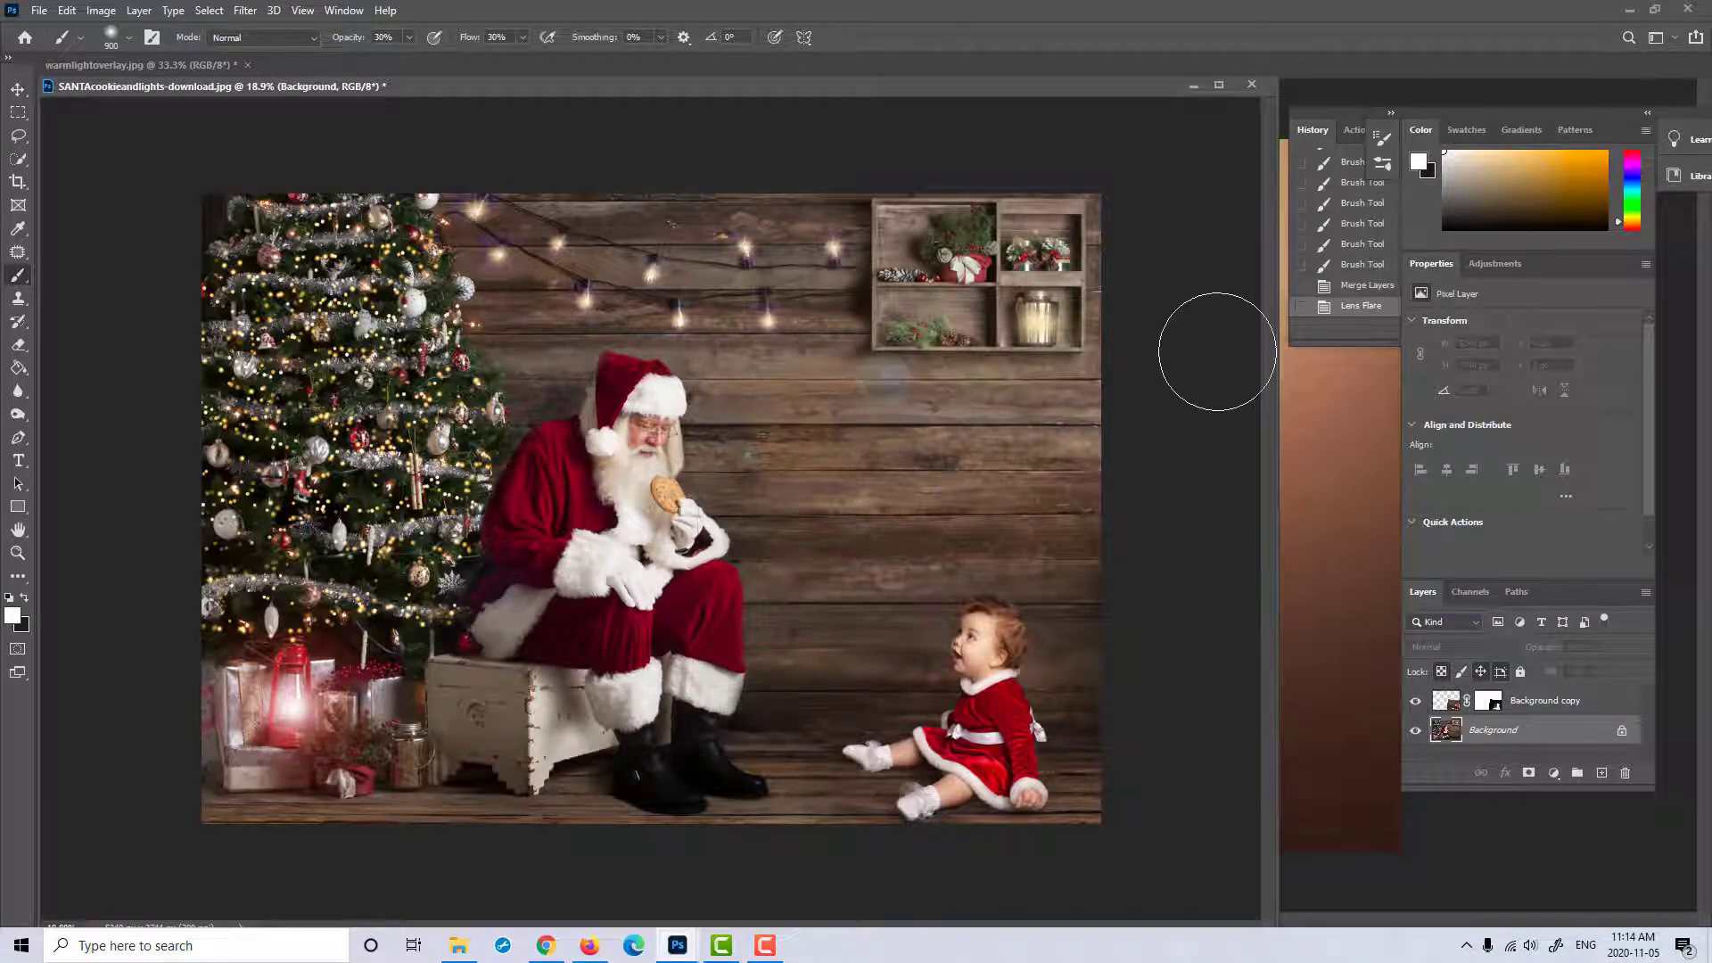
Step: Set the Merge Layers state as history source and remove the stray flare spots around Santa and the wall with a 1900 px History Brush
{"action": "left_click", "coordinate": [1300, 286]}
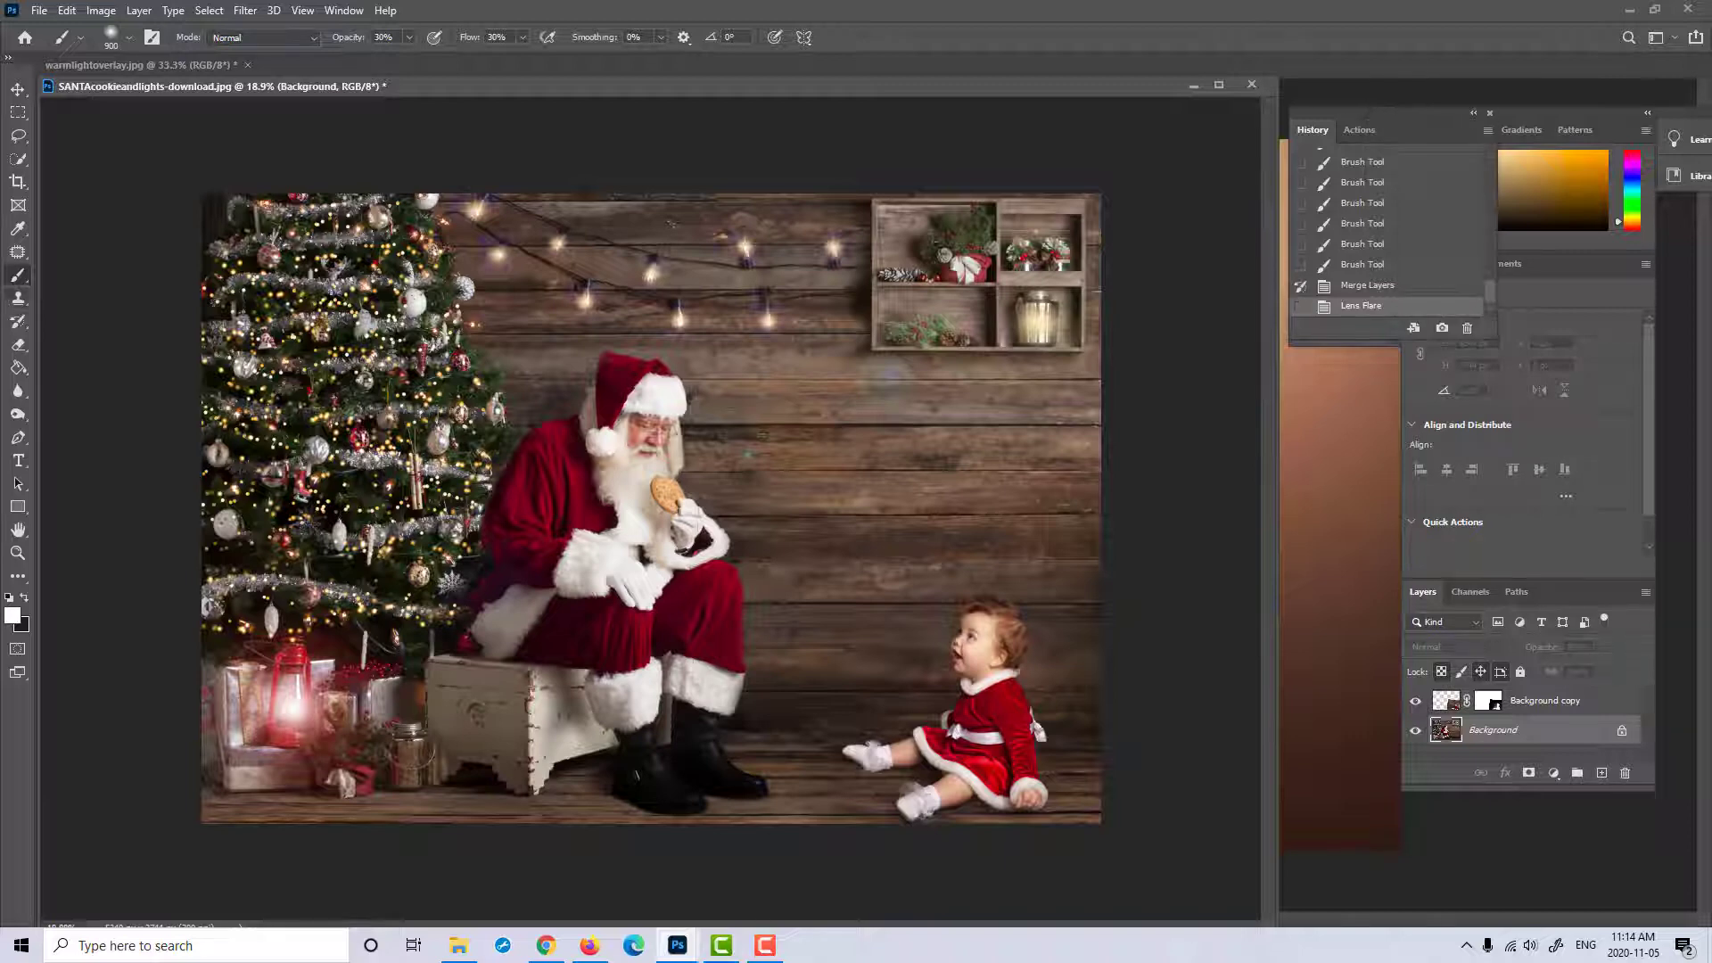
{"action": "left_click", "coordinate": [16, 325]}
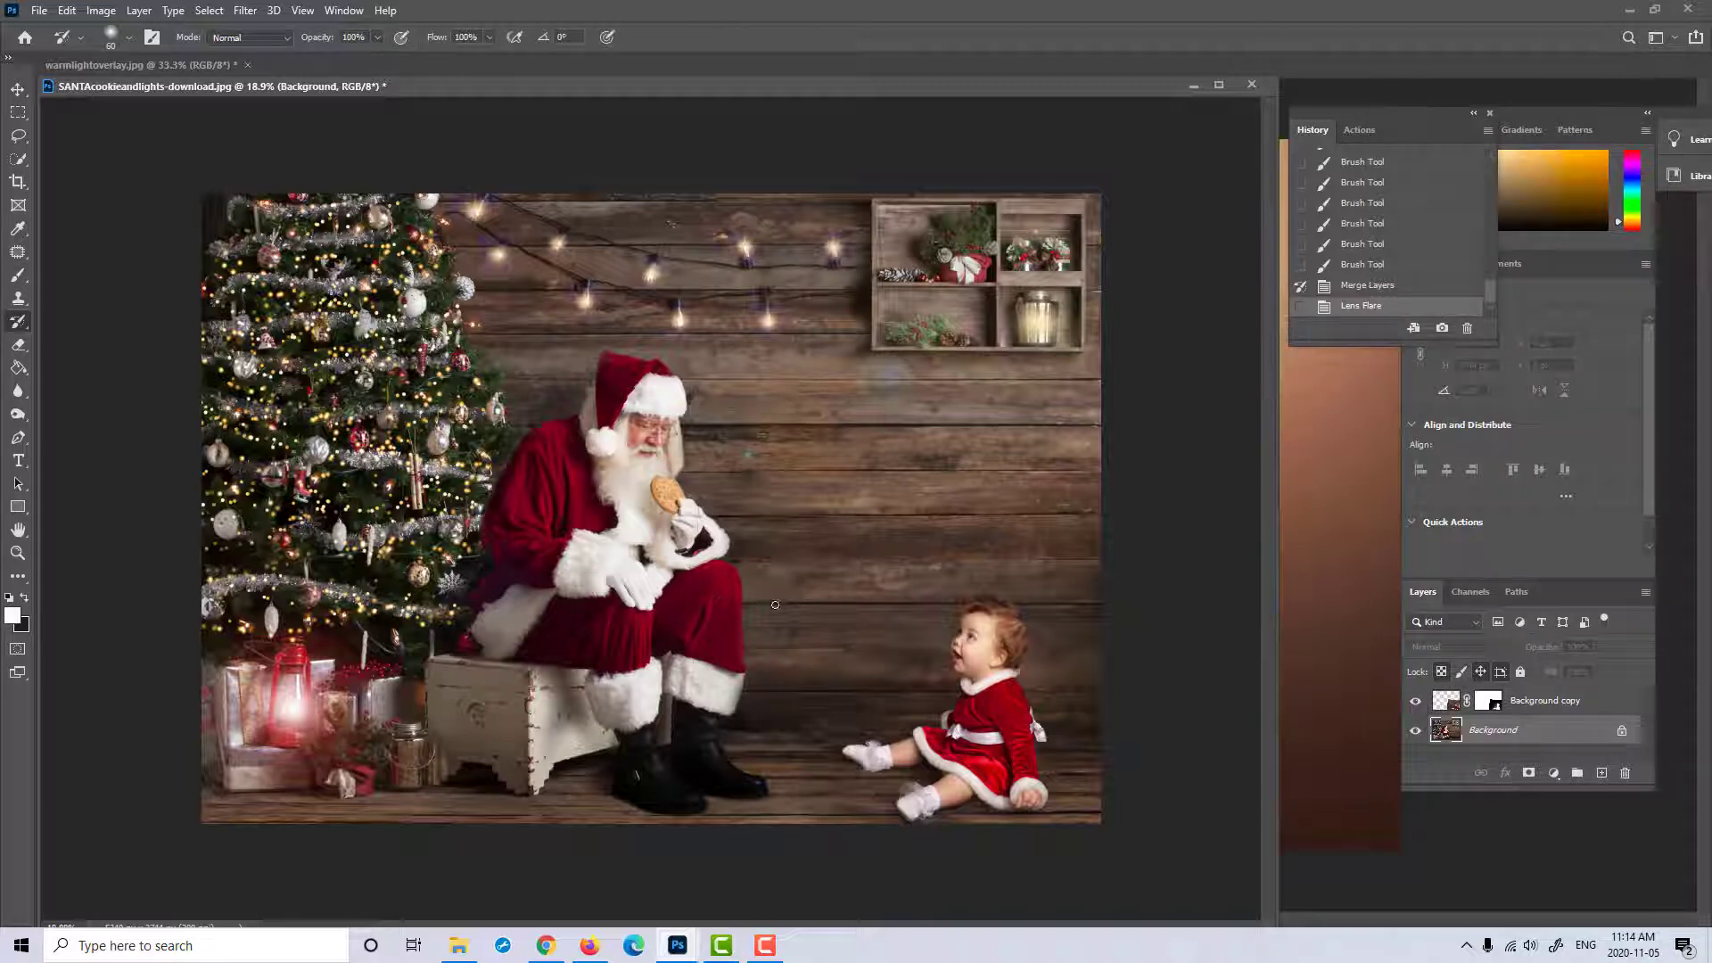
{"action": "key", "text": "bracketright"}
{"action": "key", "text": "bracketright"}
{"action": "key", "text": "bracketright"}
{"action": "key", "text": "bracketright"}
{"action": "key", "text": "bracketright"}
{"action": "key", "text": "bracketright"}
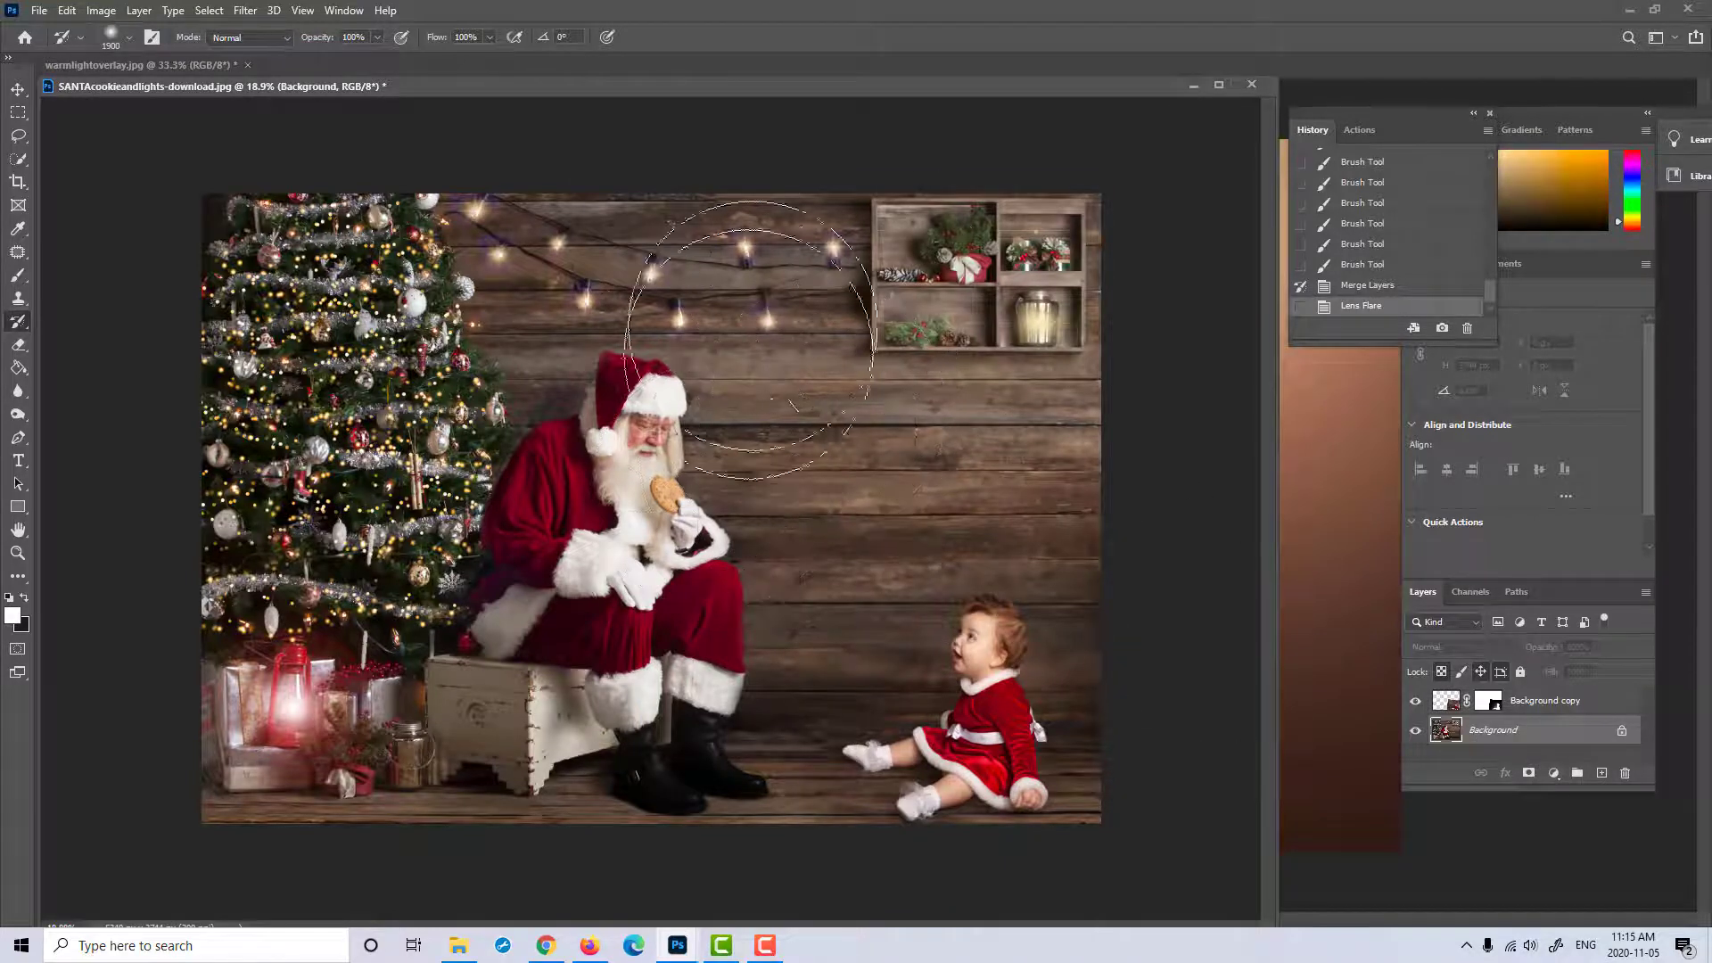
{"action": "left_click", "coordinate": [584, 482]}
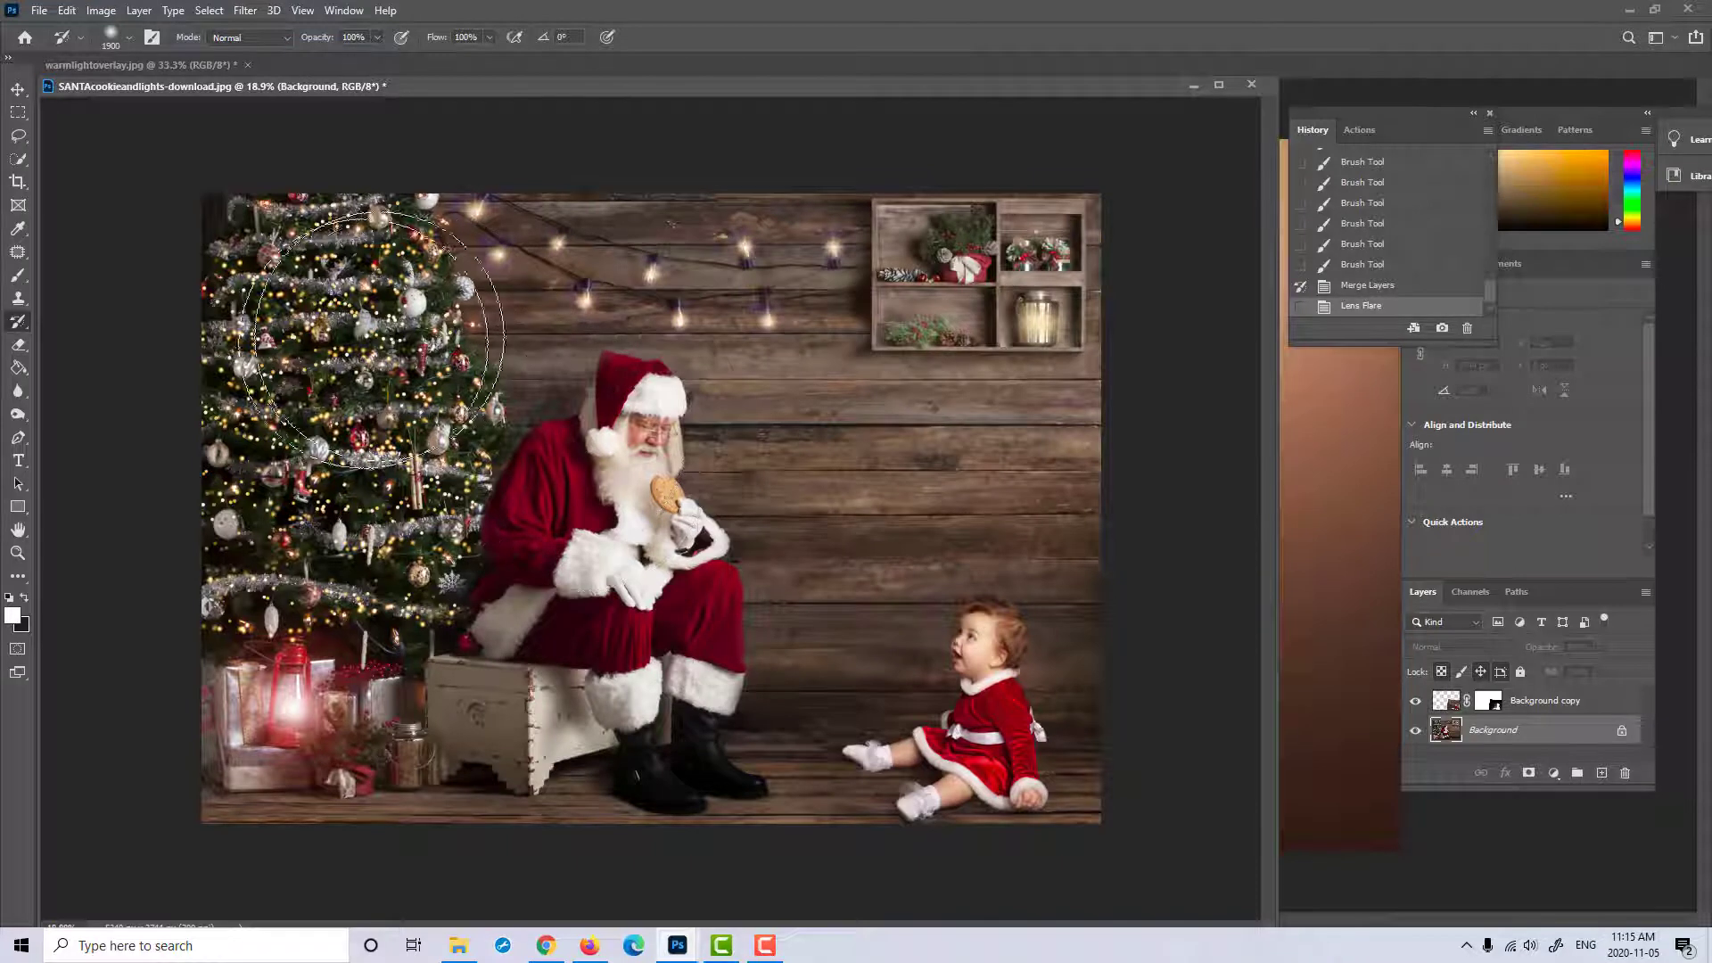
{"action": "mouse_move", "coordinate": [629, 886]}
{"action": "left_mouse_down"}
{"action": "mouse_move", "coordinate": [567, 849]}
{"action": "mouse_move", "coordinate": [638, 807]}
{"action": "mouse_move", "coordinate": [615, 753]}
{"action": "mouse_move", "coordinate": [661, 725]}
{"action": "left_mouse_up"}
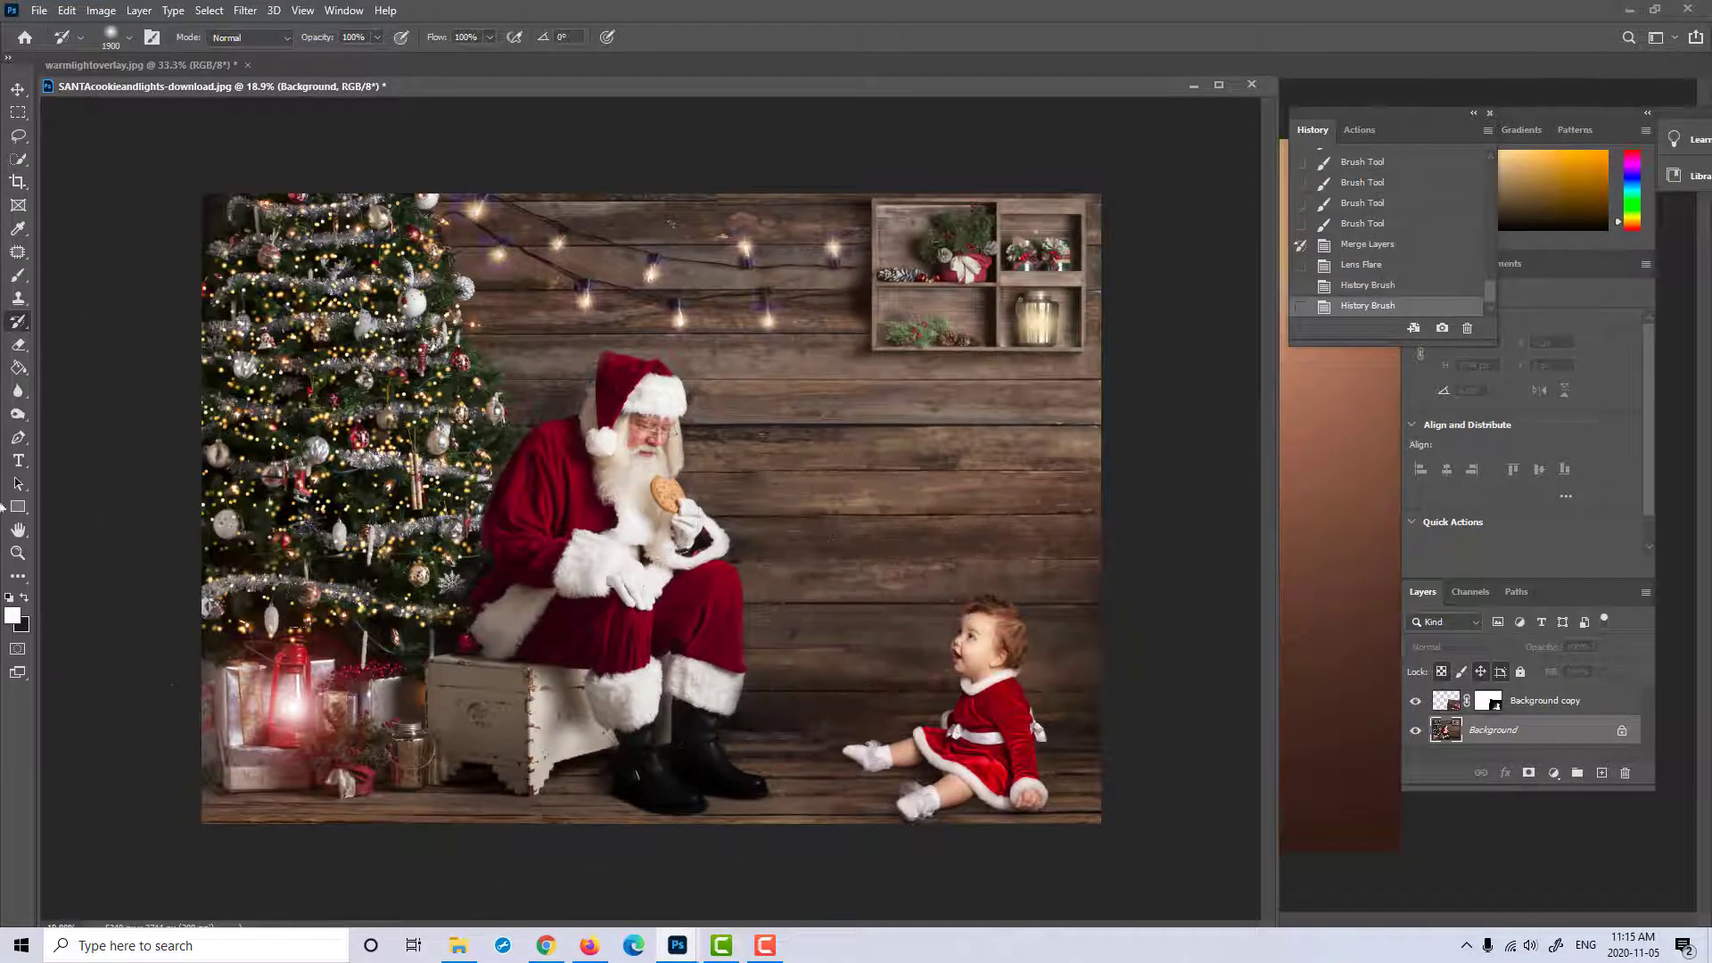
Step: Add a new layer above the Background and fill it with the golden tan colour #ab8a4f
{"action": "left_click", "coordinate": [1451, 731]}
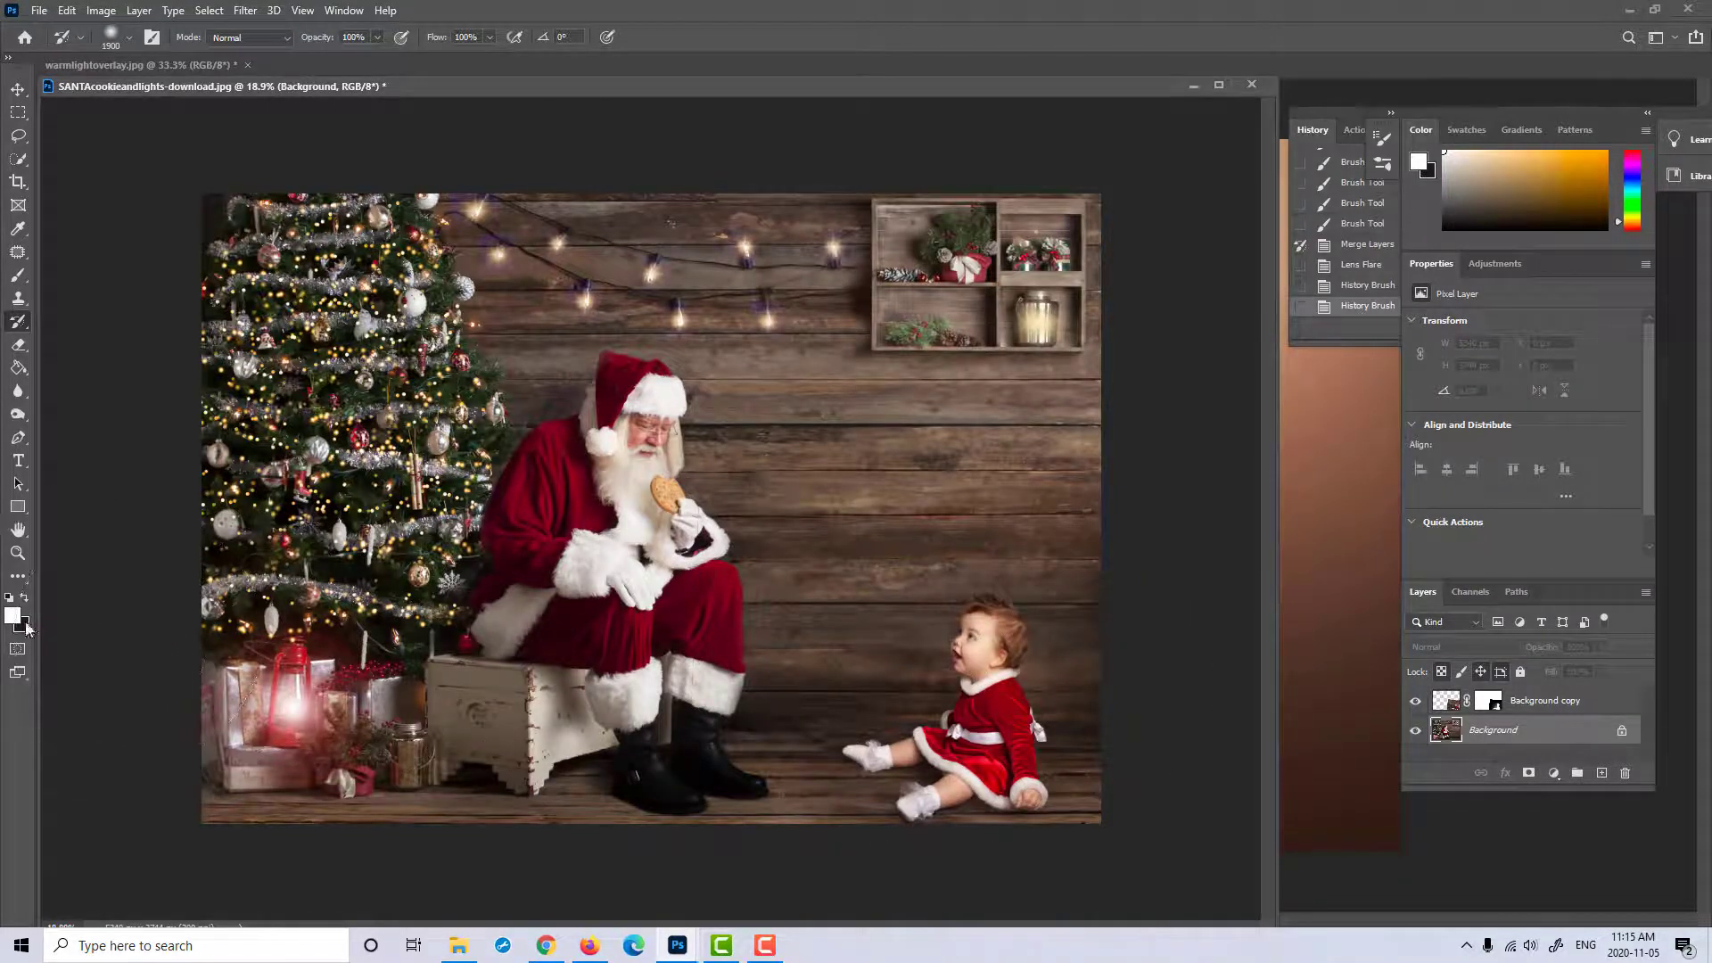
{"action": "left_click", "coordinate": [1597, 774]}
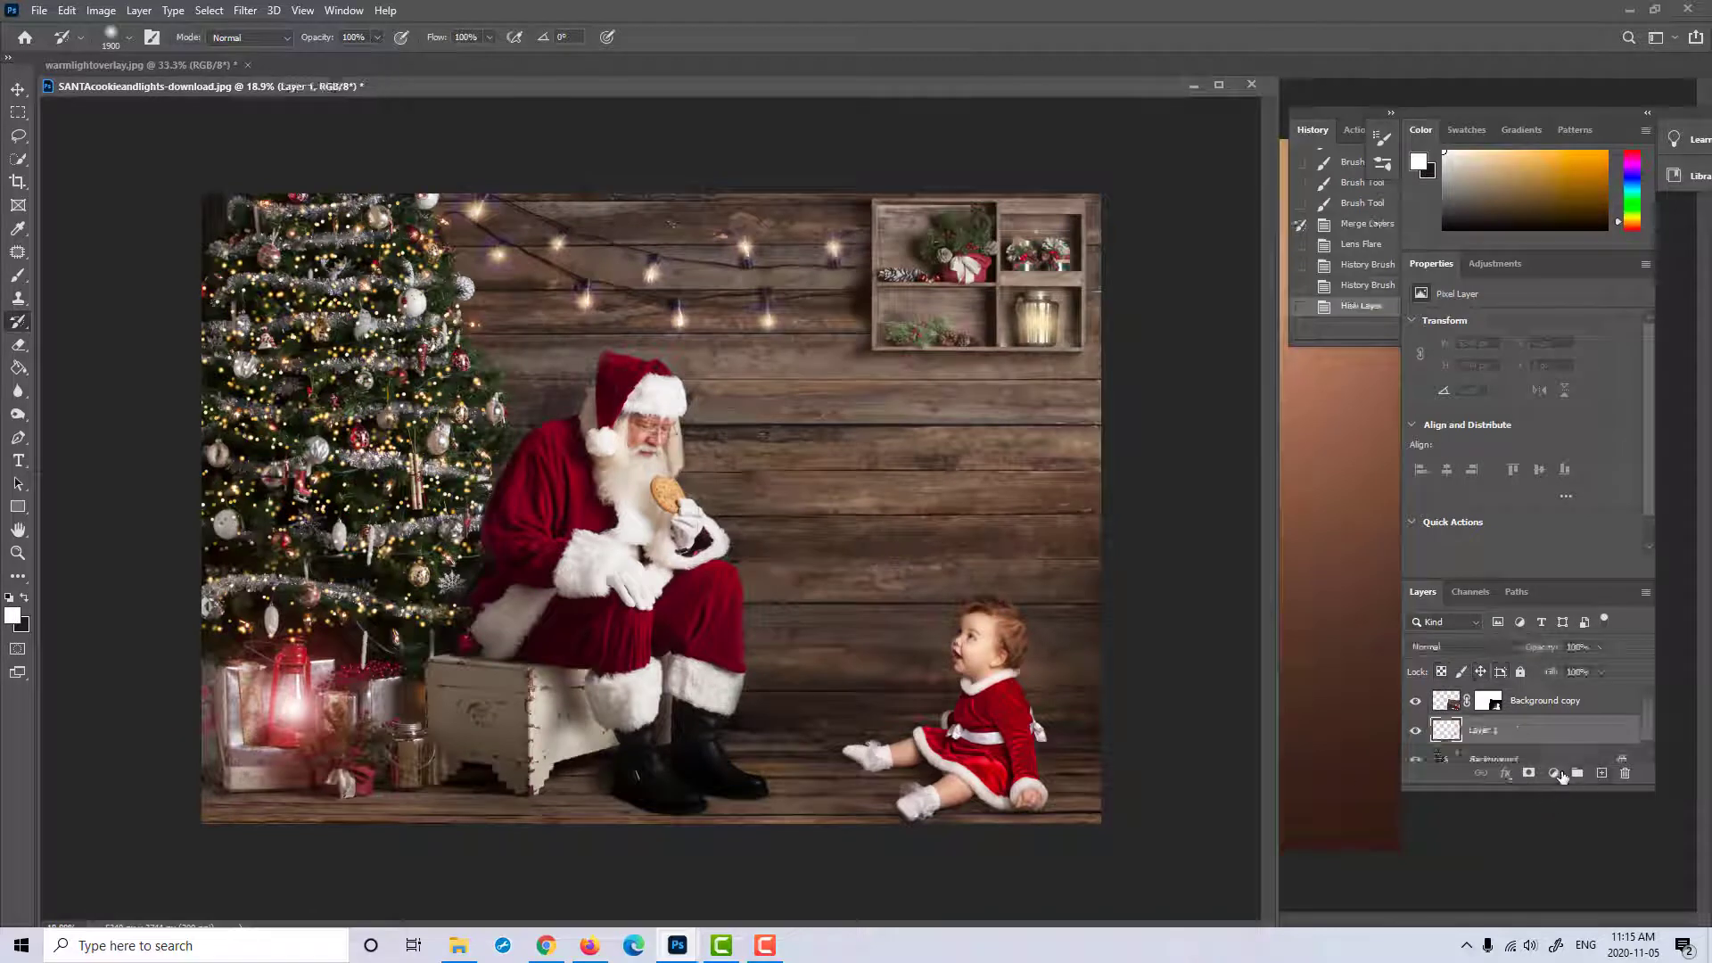
{"action": "left_click", "coordinate": [12, 616]}
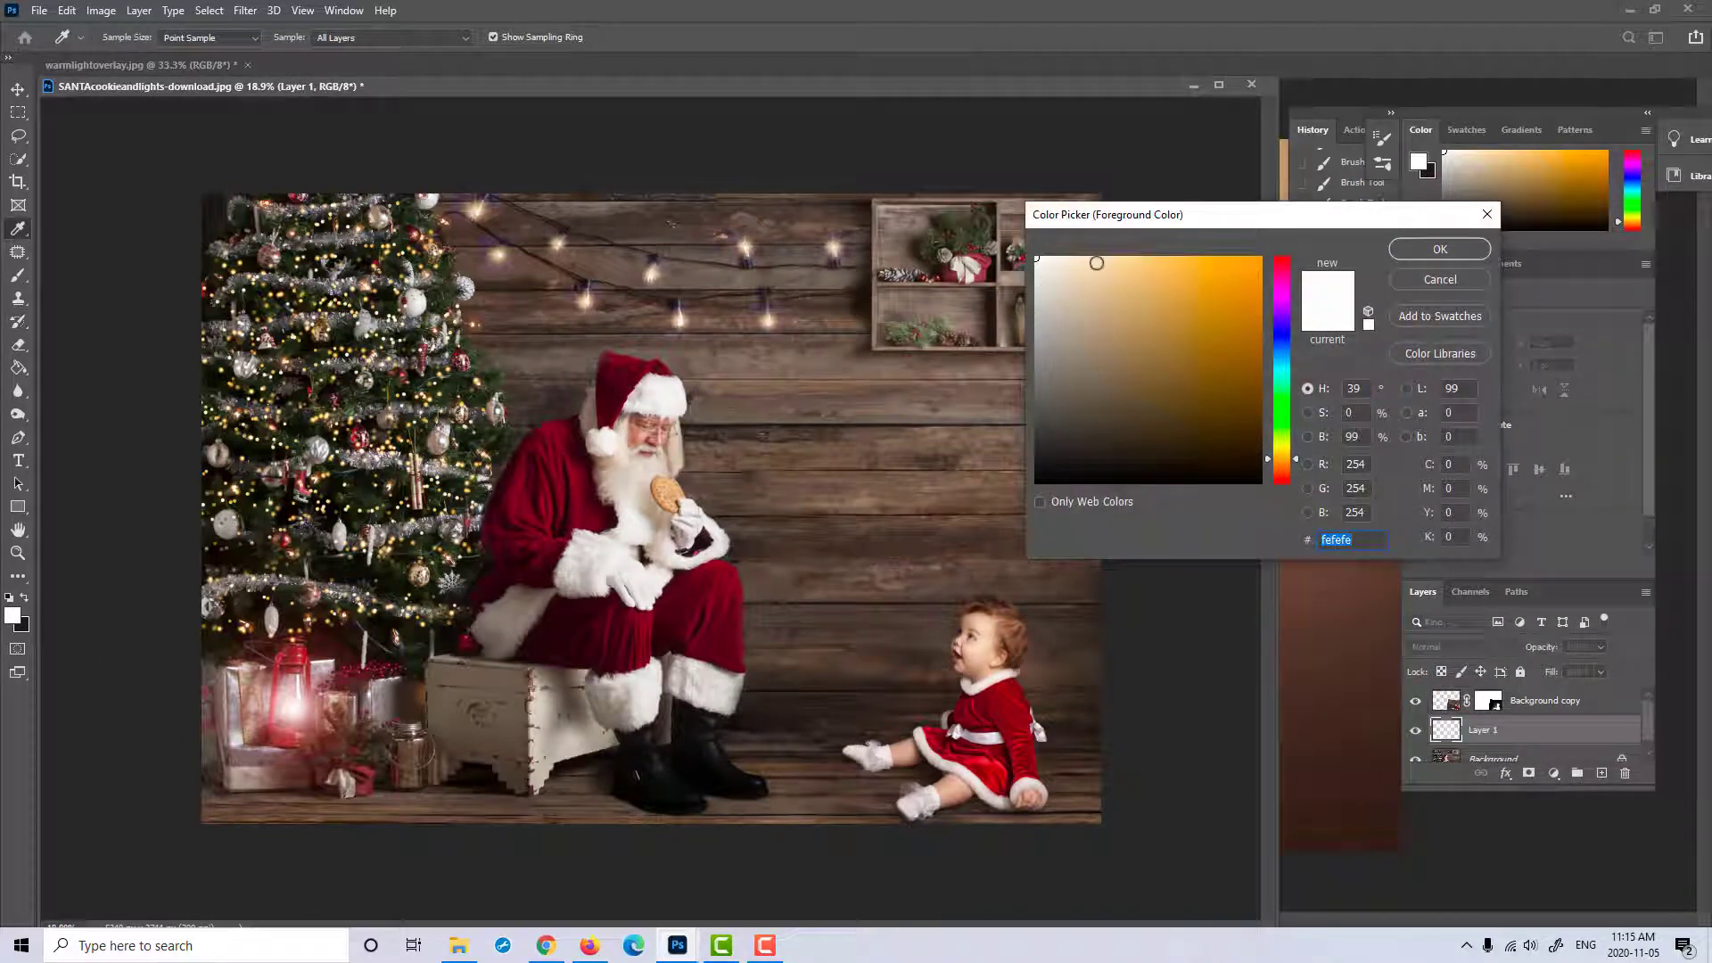
{"action": "left_click", "coordinate": [1146, 263]}
{"action": "mouse_move", "coordinate": [1146, 267]}
{"action": "left_mouse_down"}
{"action": "mouse_move", "coordinate": [1180, 332]}
{"action": "mouse_move", "coordinate": [1209, 332]}
{"action": "mouse_move", "coordinate": [1193, 291]}
{"action": "mouse_move", "coordinate": [1182, 330]}
{"action": "mouse_move", "coordinate": [1157, 331]}
{"action": "left_mouse_up"}
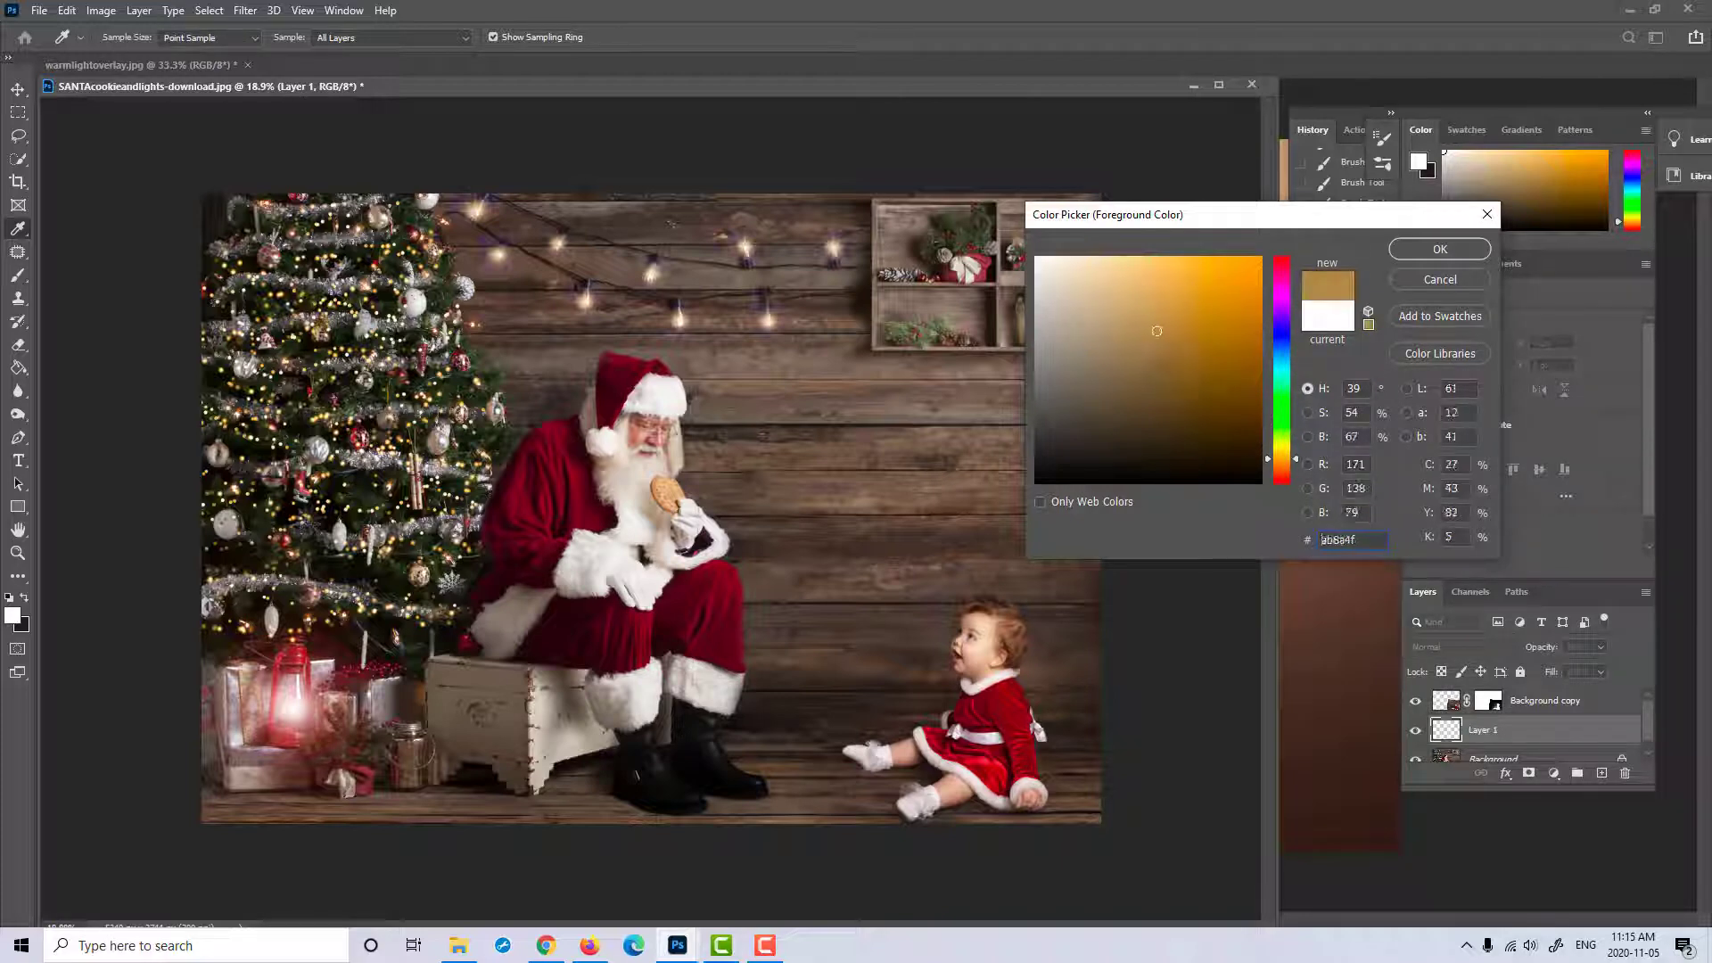
{"action": "left_click", "coordinate": [1437, 249]}
{"action": "left_click", "coordinate": [17, 368]}
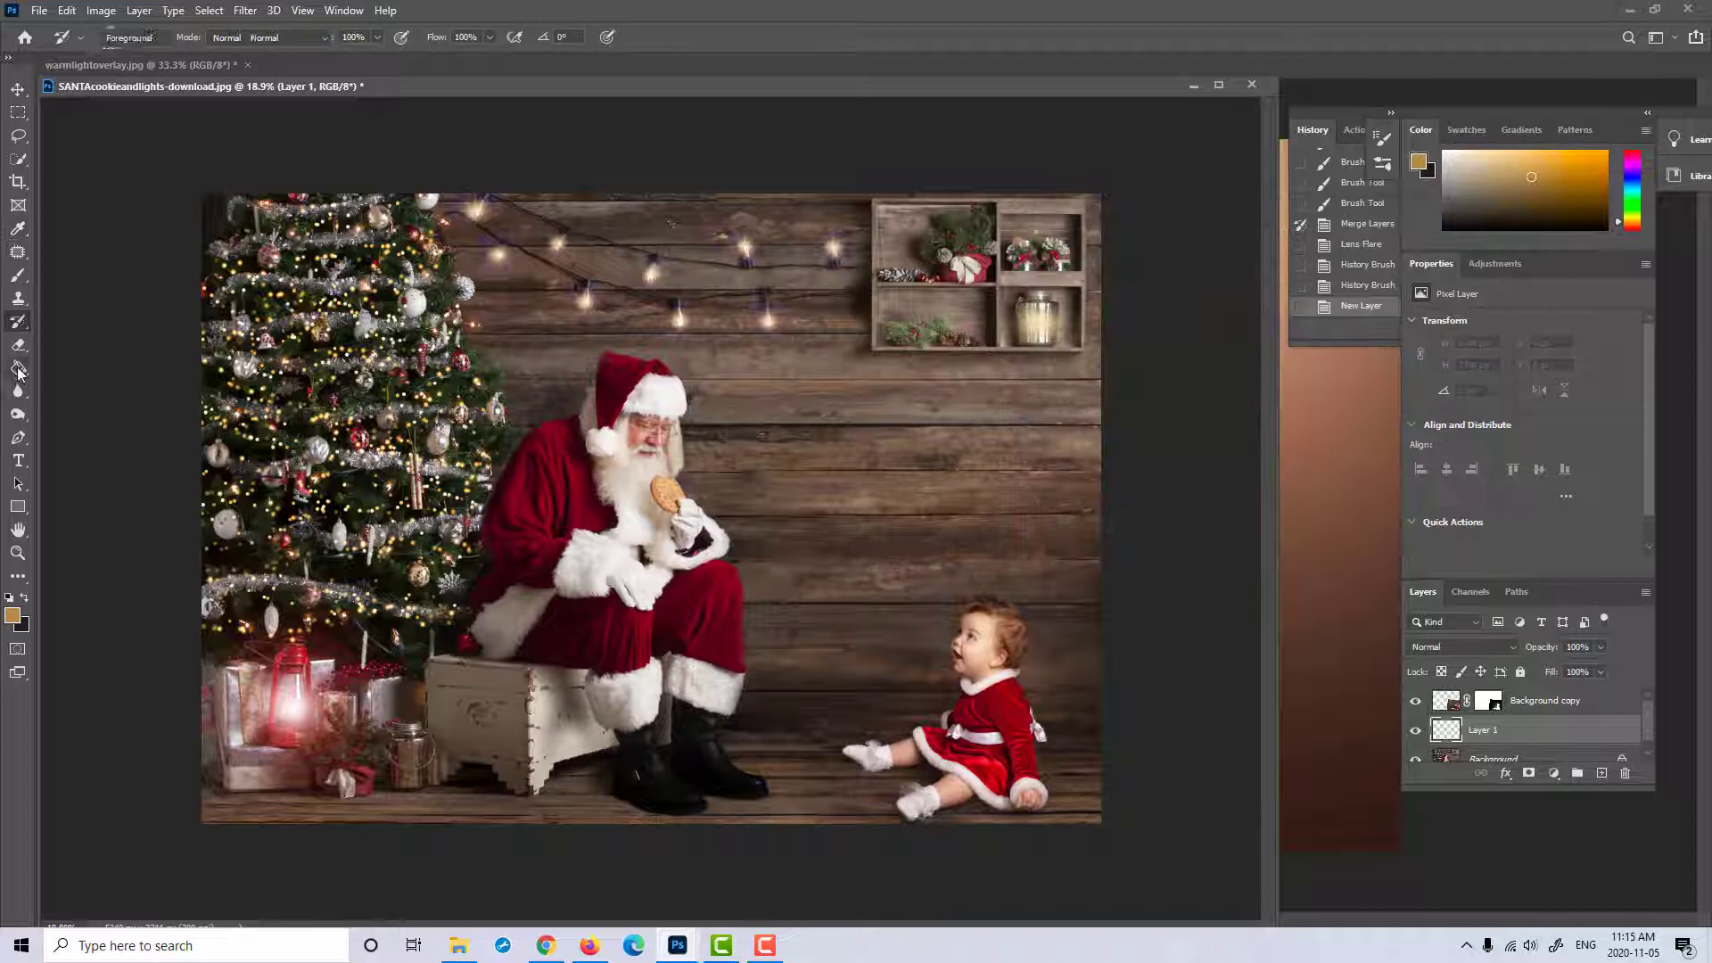
{"action": "left_click", "coordinate": [363, 709]}
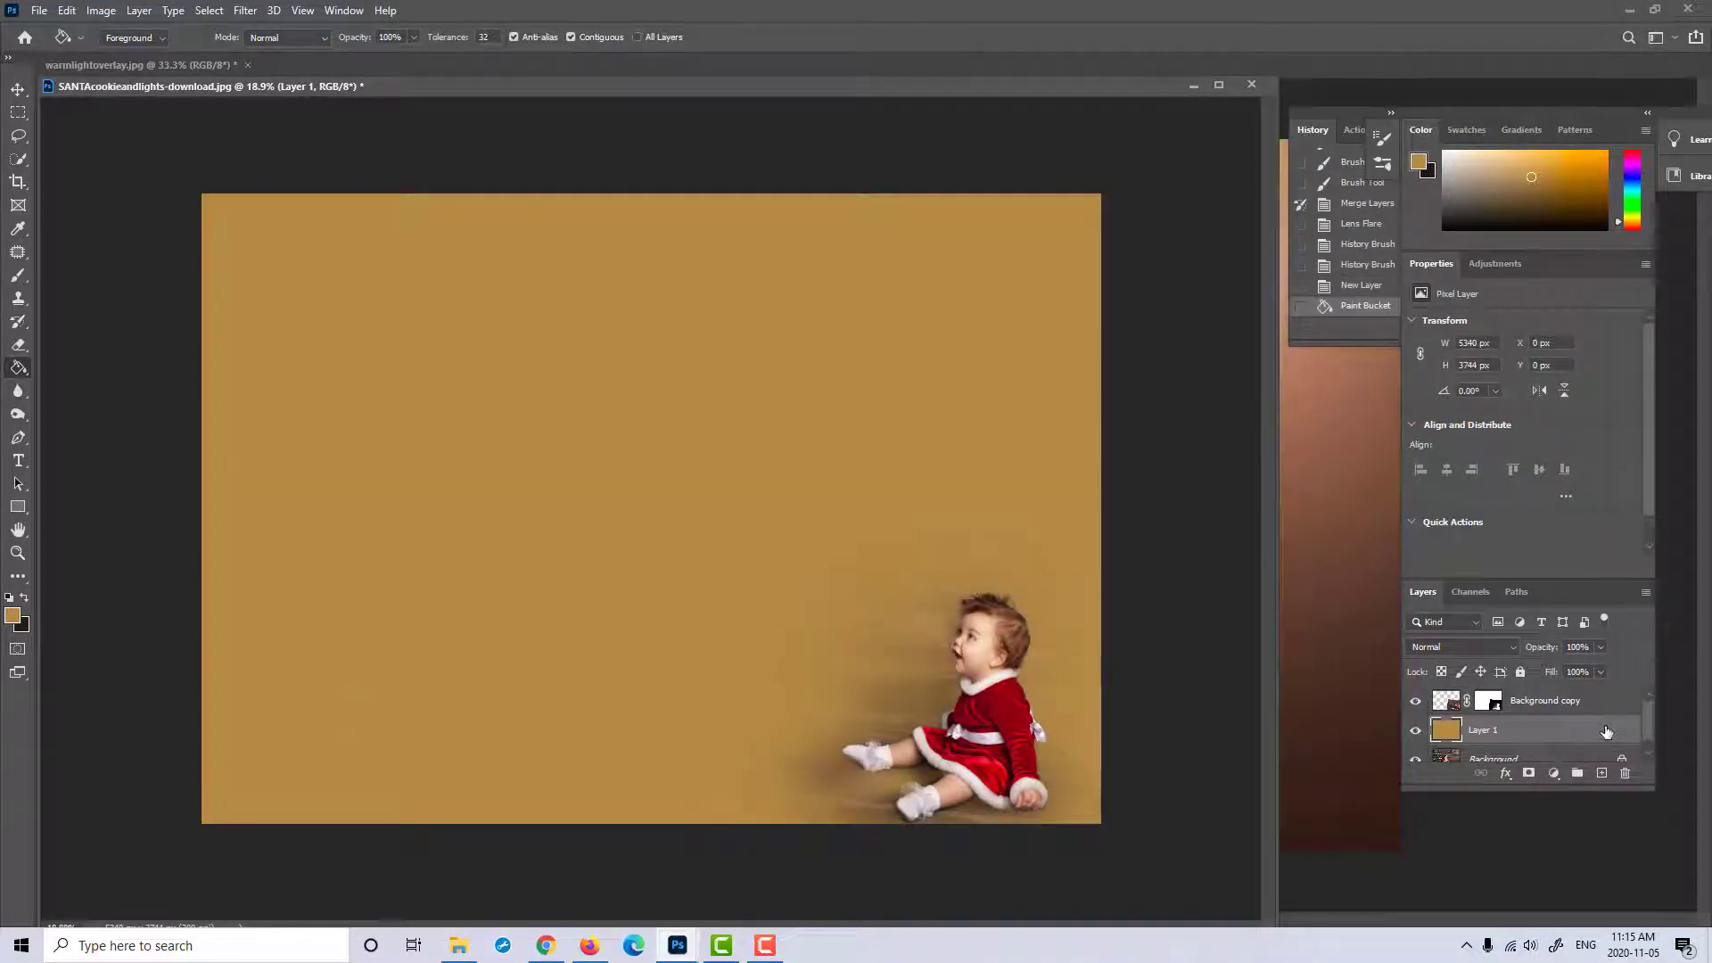
Step: Add a black mask to the golden tan Layer 1 and set the layer's blend mode to Color
{"action": "left_click", "coordinate": [1530, 774], "text": "alt"}
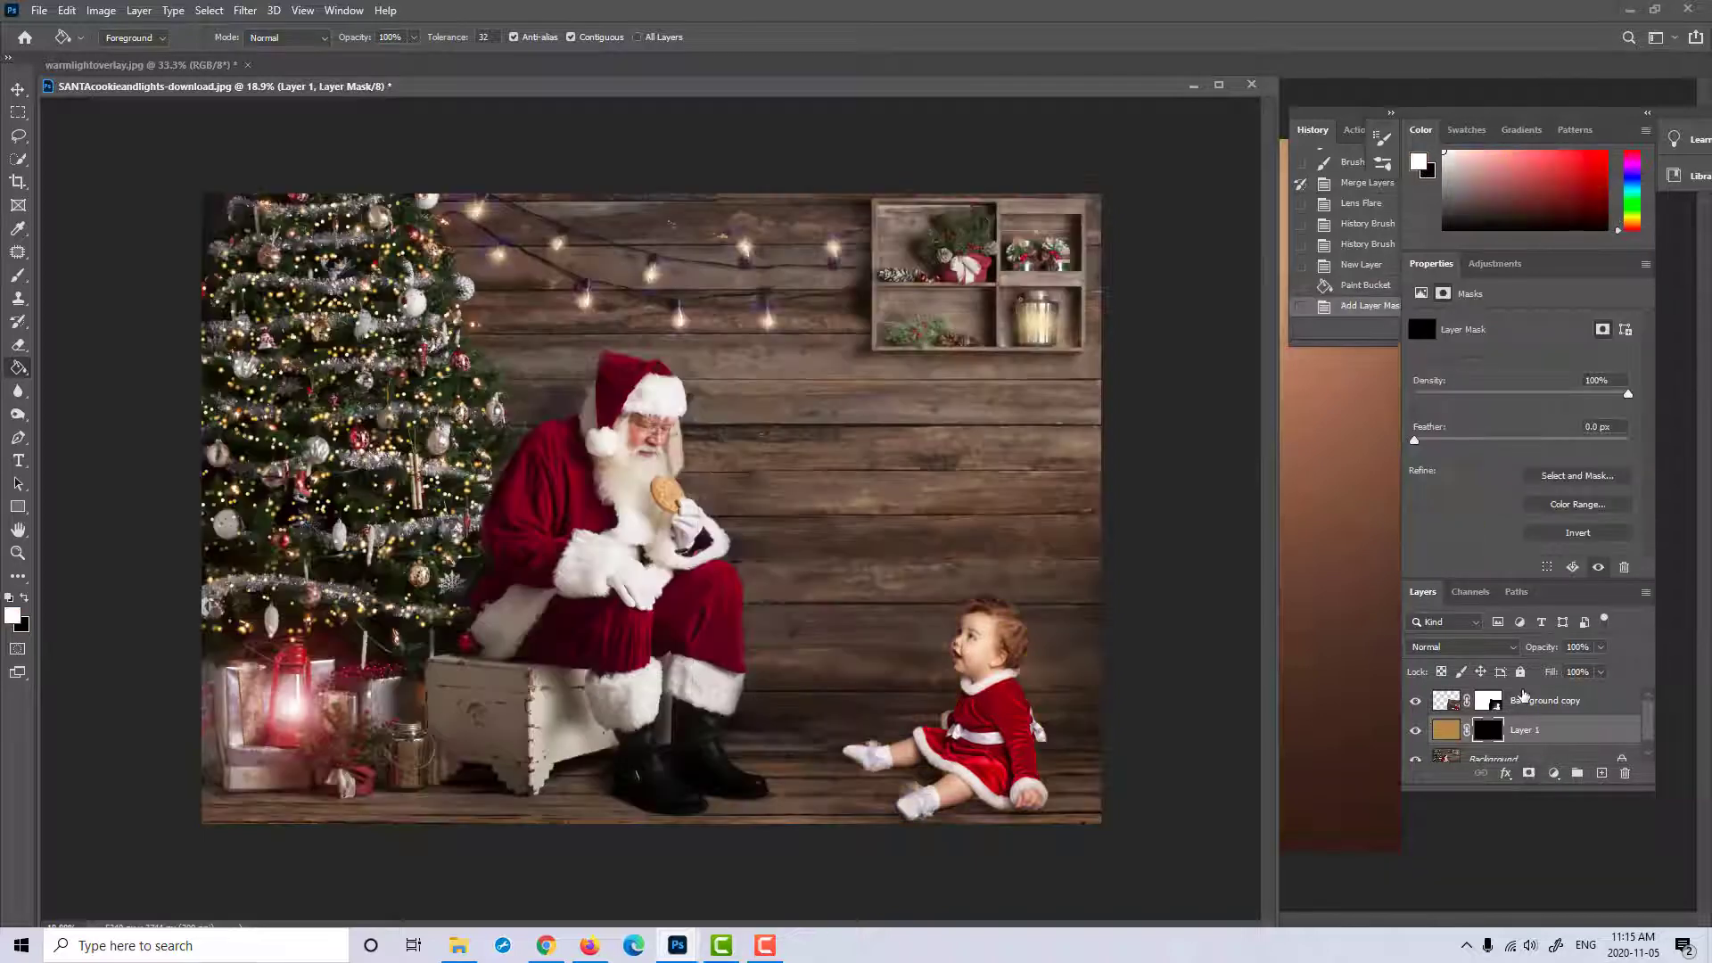
{"action": "left_click", "coordinate": [1492, 647]}
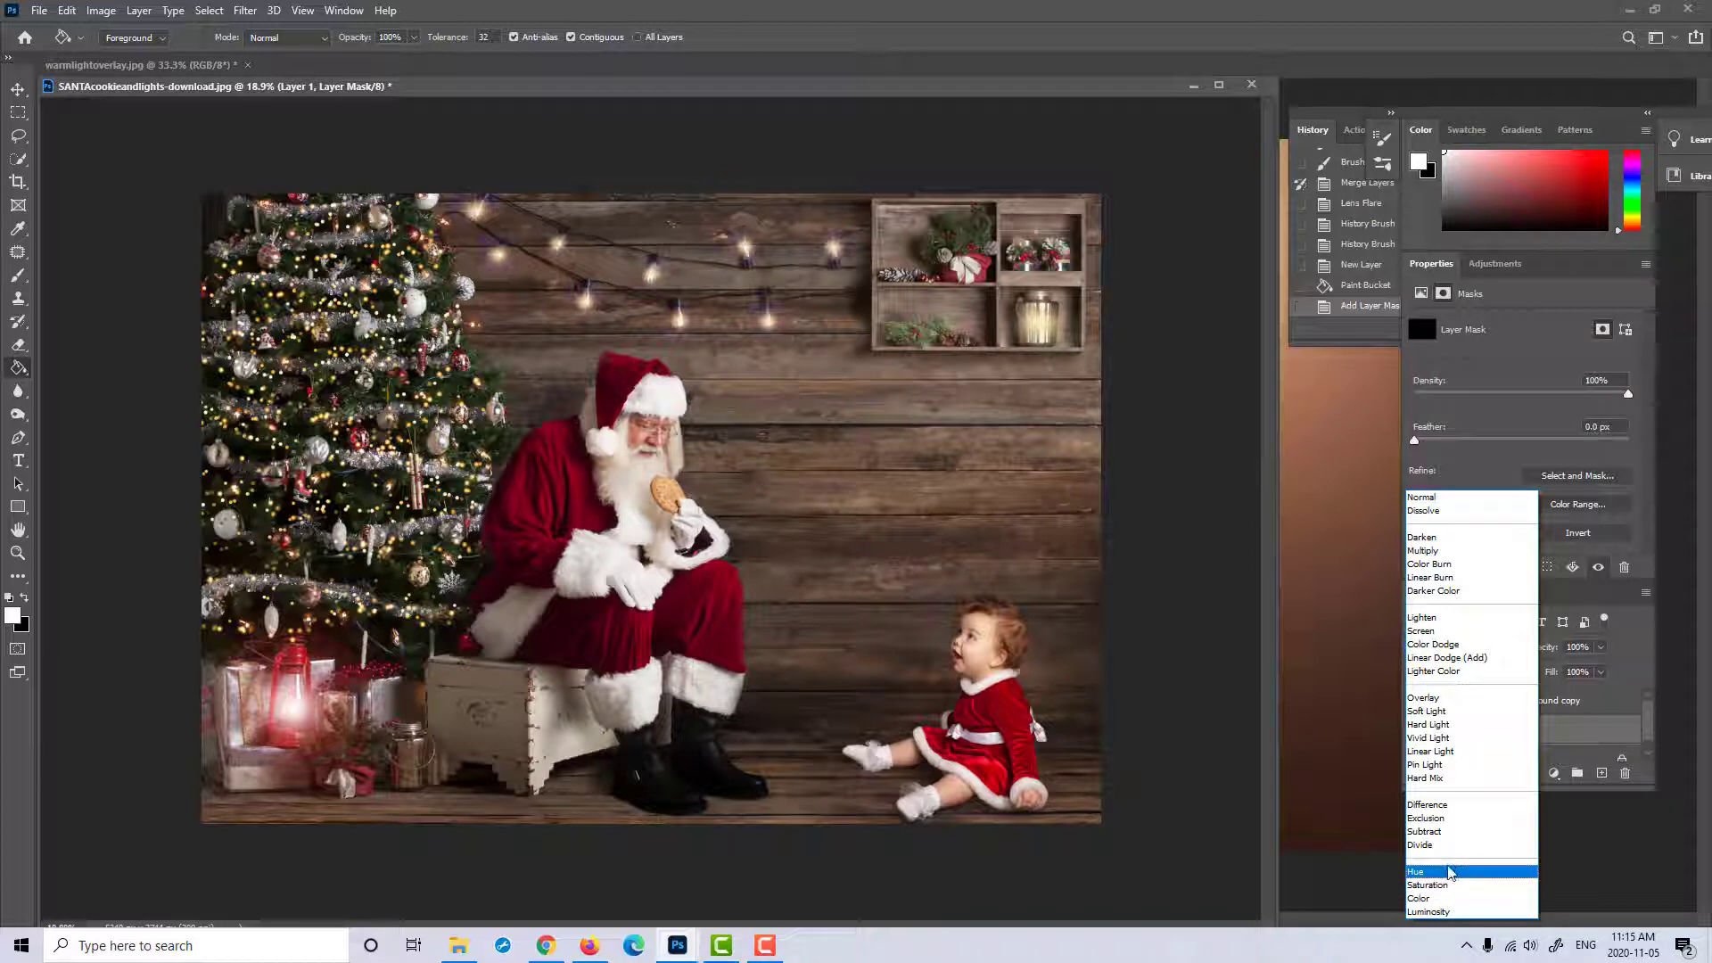
{"action": "left_click", "coordinate": [1446, 898]}
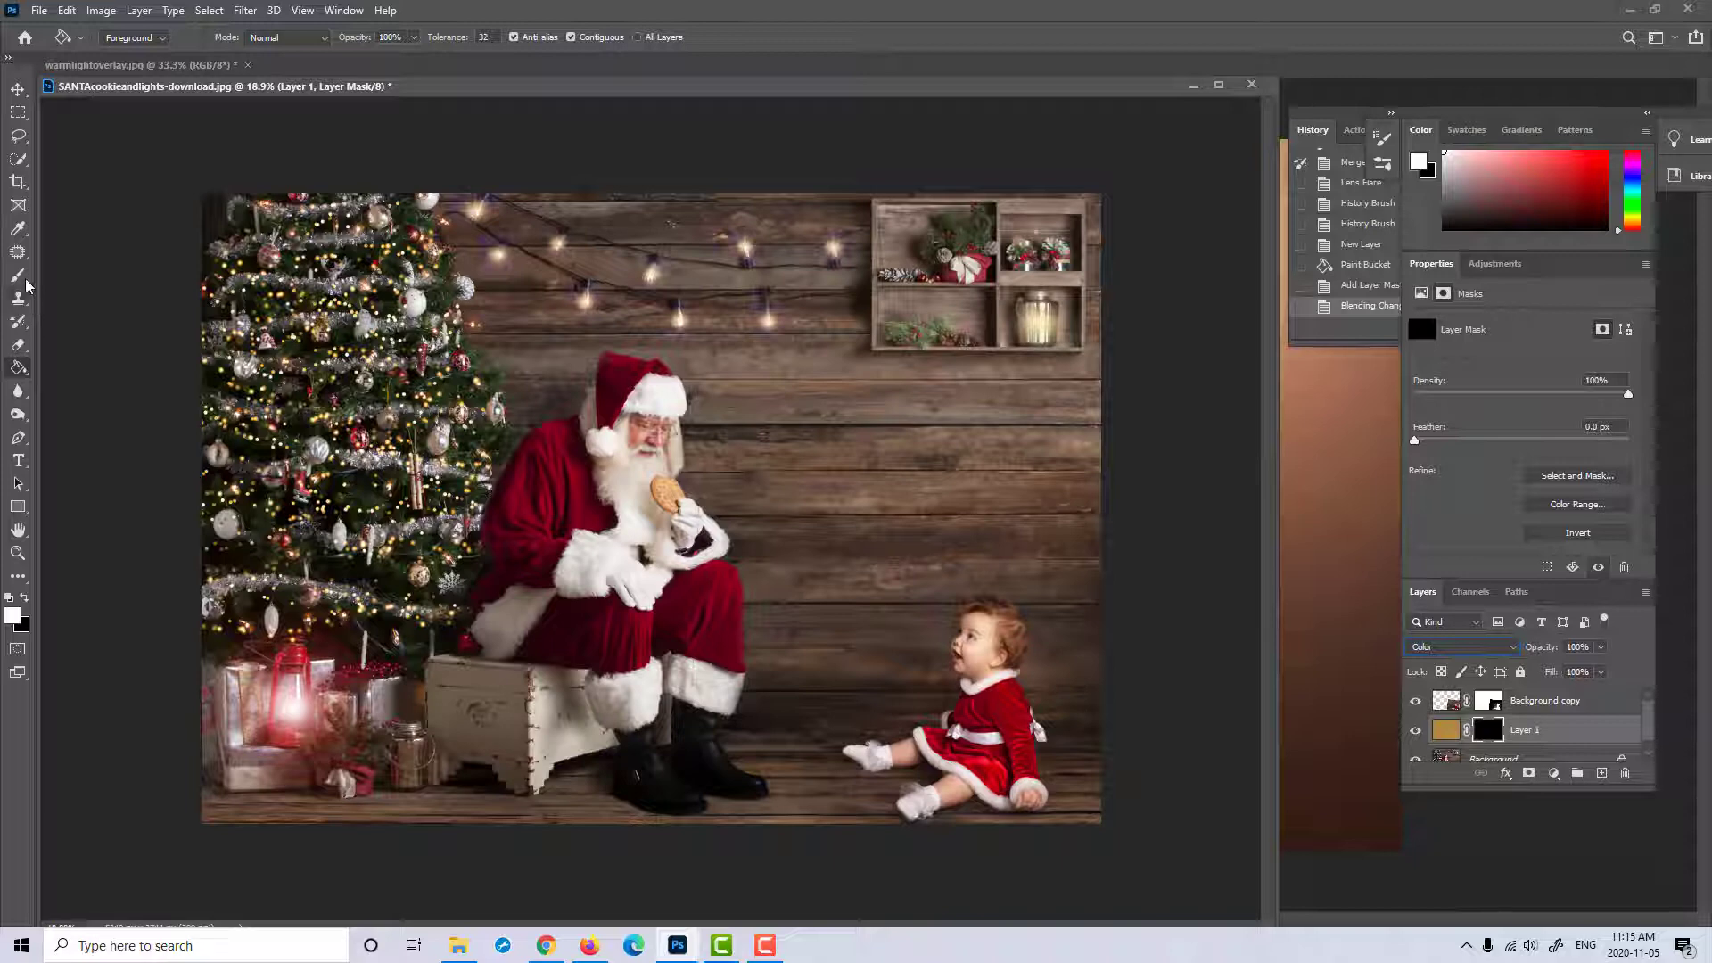
Step: Paint white on Layer 1's mask over the lantern glow with a 600 px brush at 100% opacity and 100% flow
{"action": "key", "text": "b"}
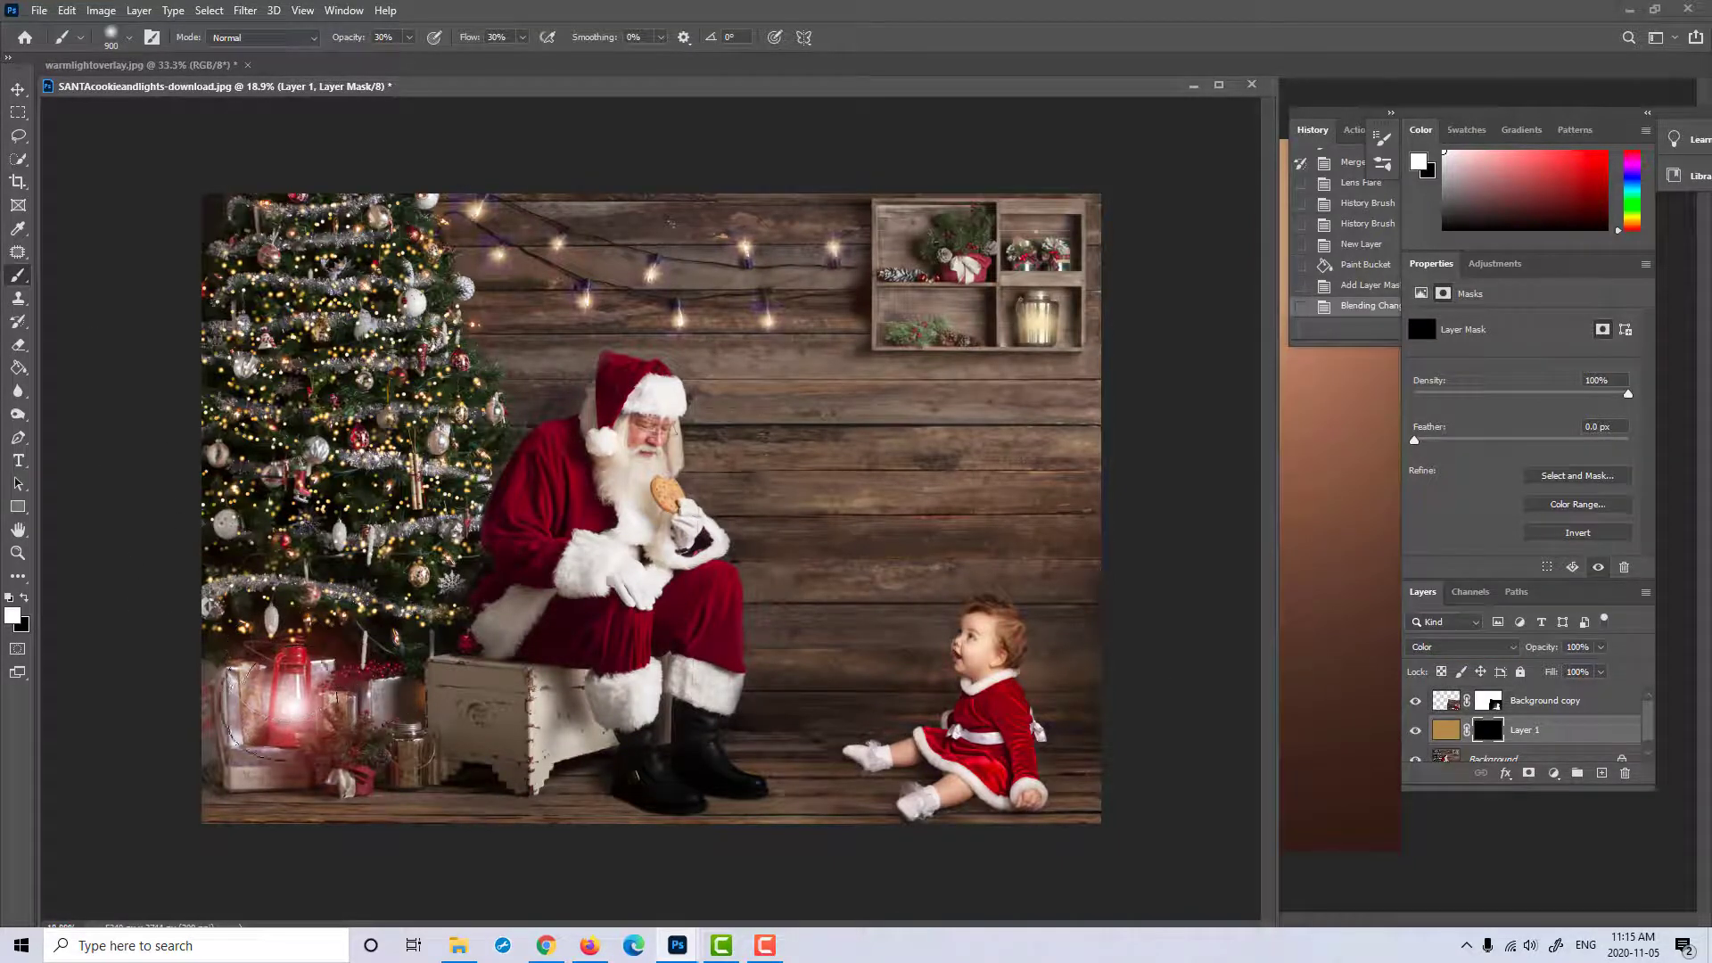
{"action": "left_click", "coordinate": [288, 711]}
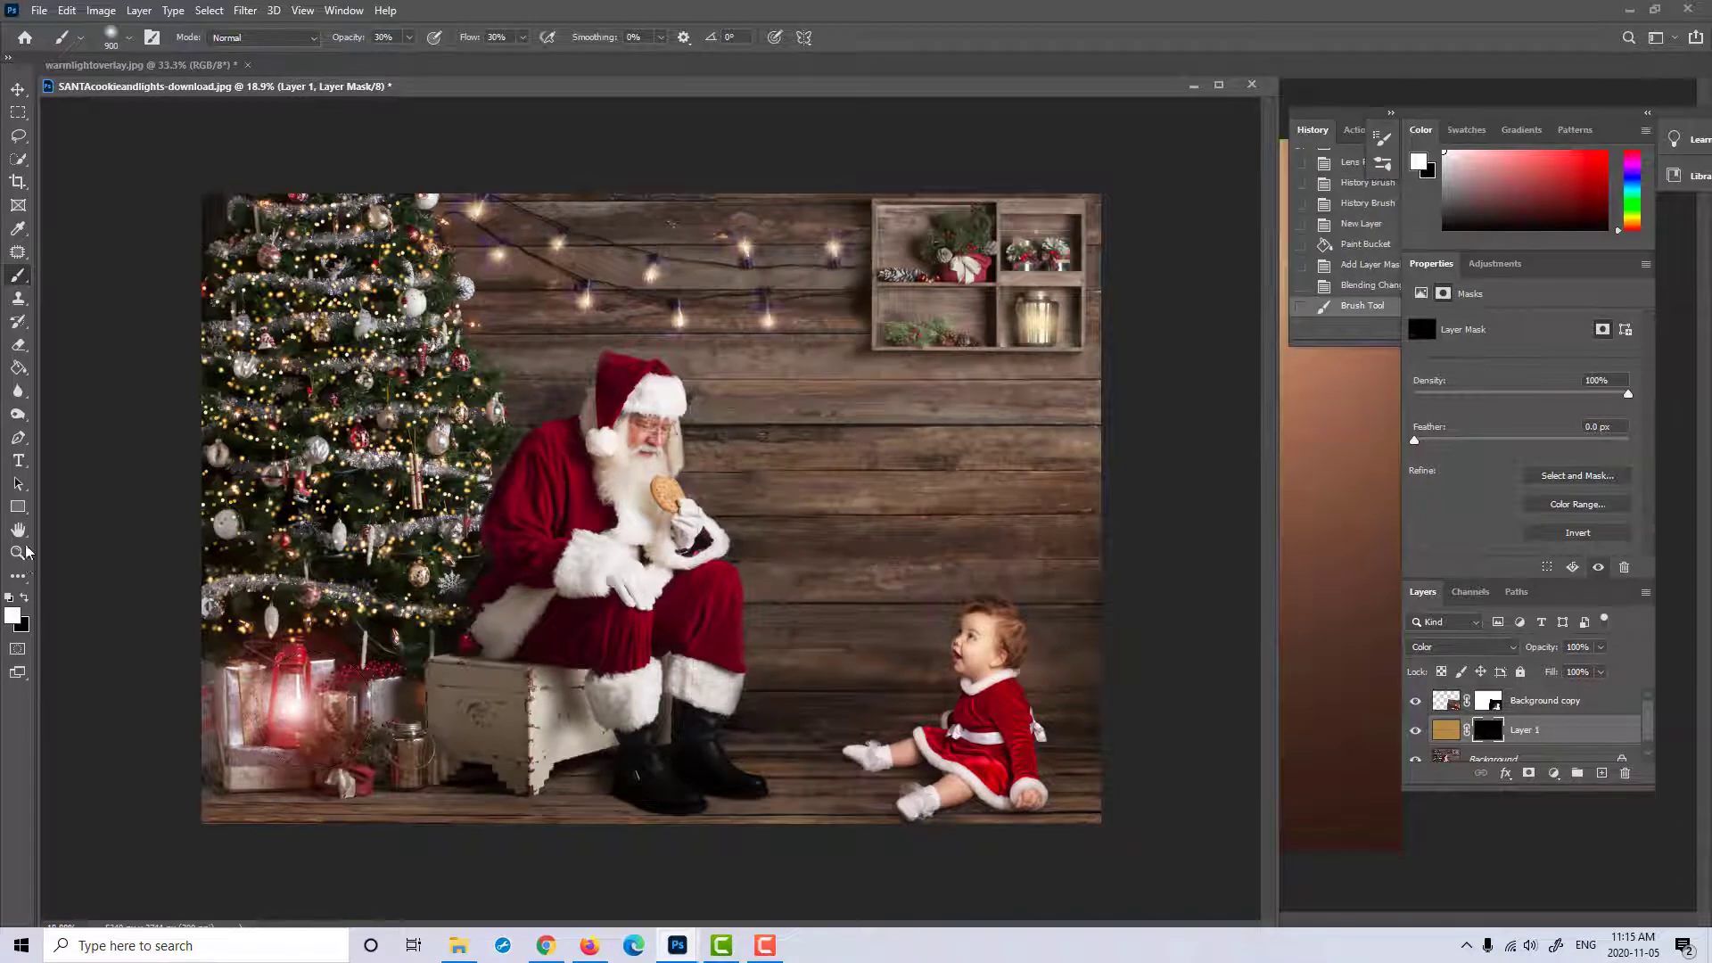
{"action": "left_click", "coordinate": [408, 38]}
{"action": "left_click_drag", "start_coordinate": [412, 57], "coordinate": [579, 57]}
{"action": "left_click", "coordinate": [523, 38]}
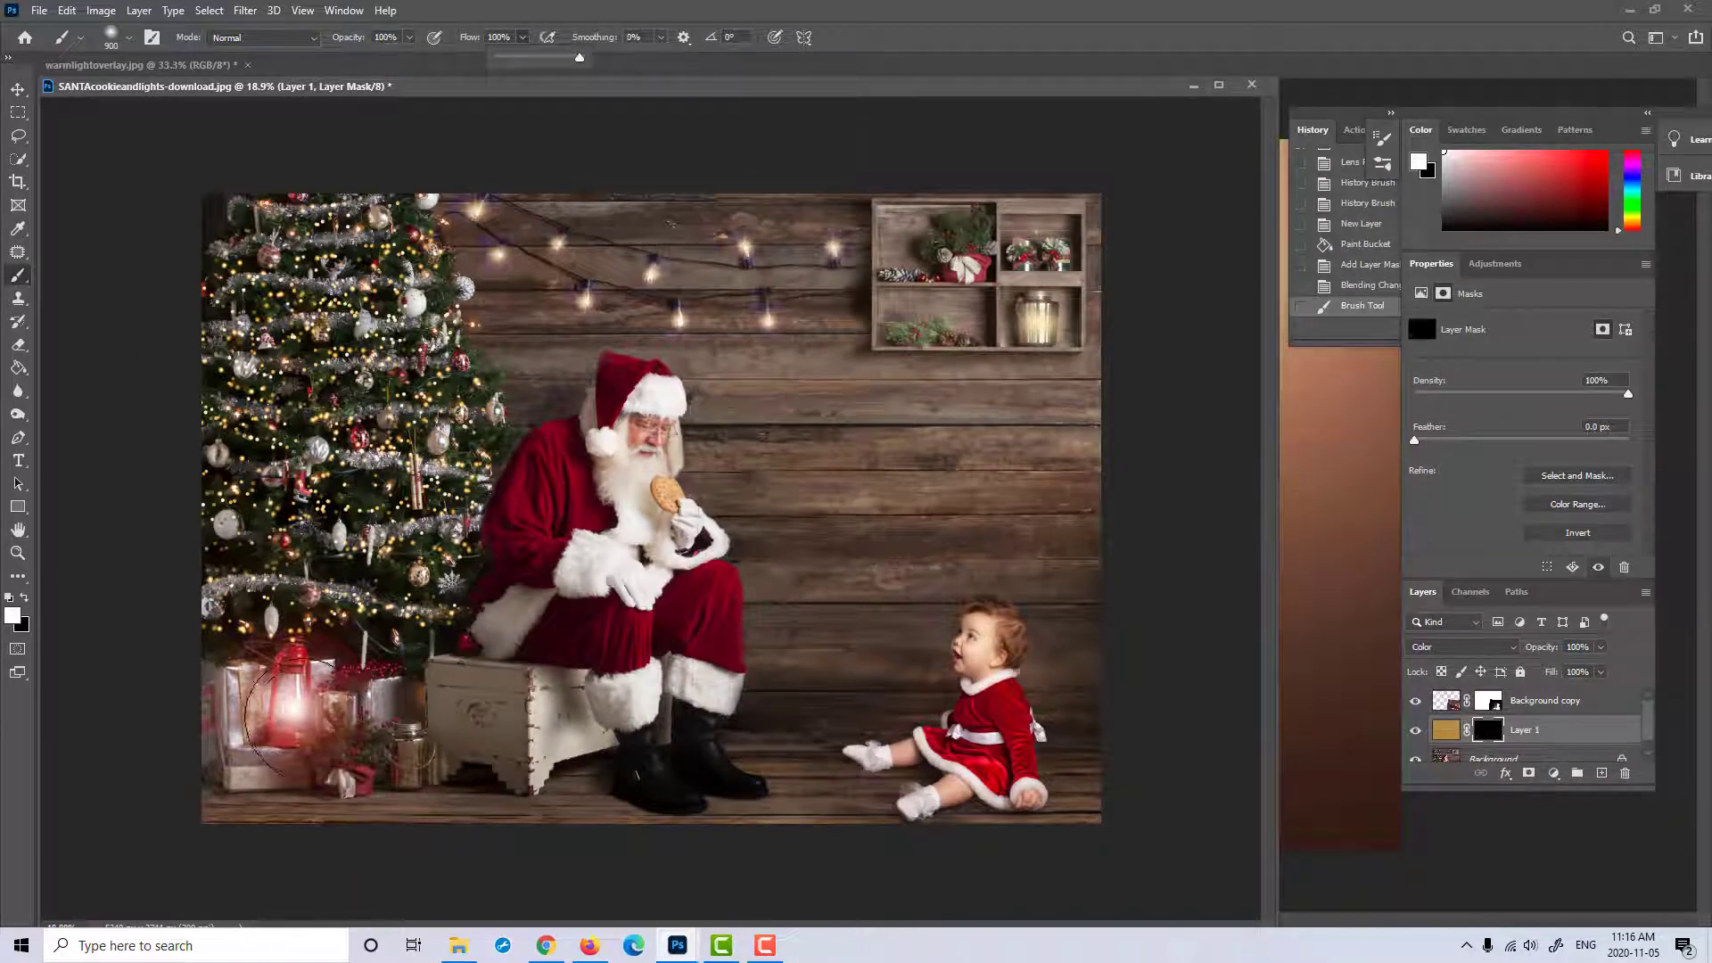
{"action": "left_click", "coordinate": [303, 717]}
{"action": "key", "text": "bracketleft"}
{"action": "key", "text": "bracketleft"}
{"action": "key", "text": "bracketleft"}
{"action": "left_click", "coordinate": [294, 711]}
{"action": "left_click_drag", "start_coordinate": [295, 700], "coordinate": [290, 723]}
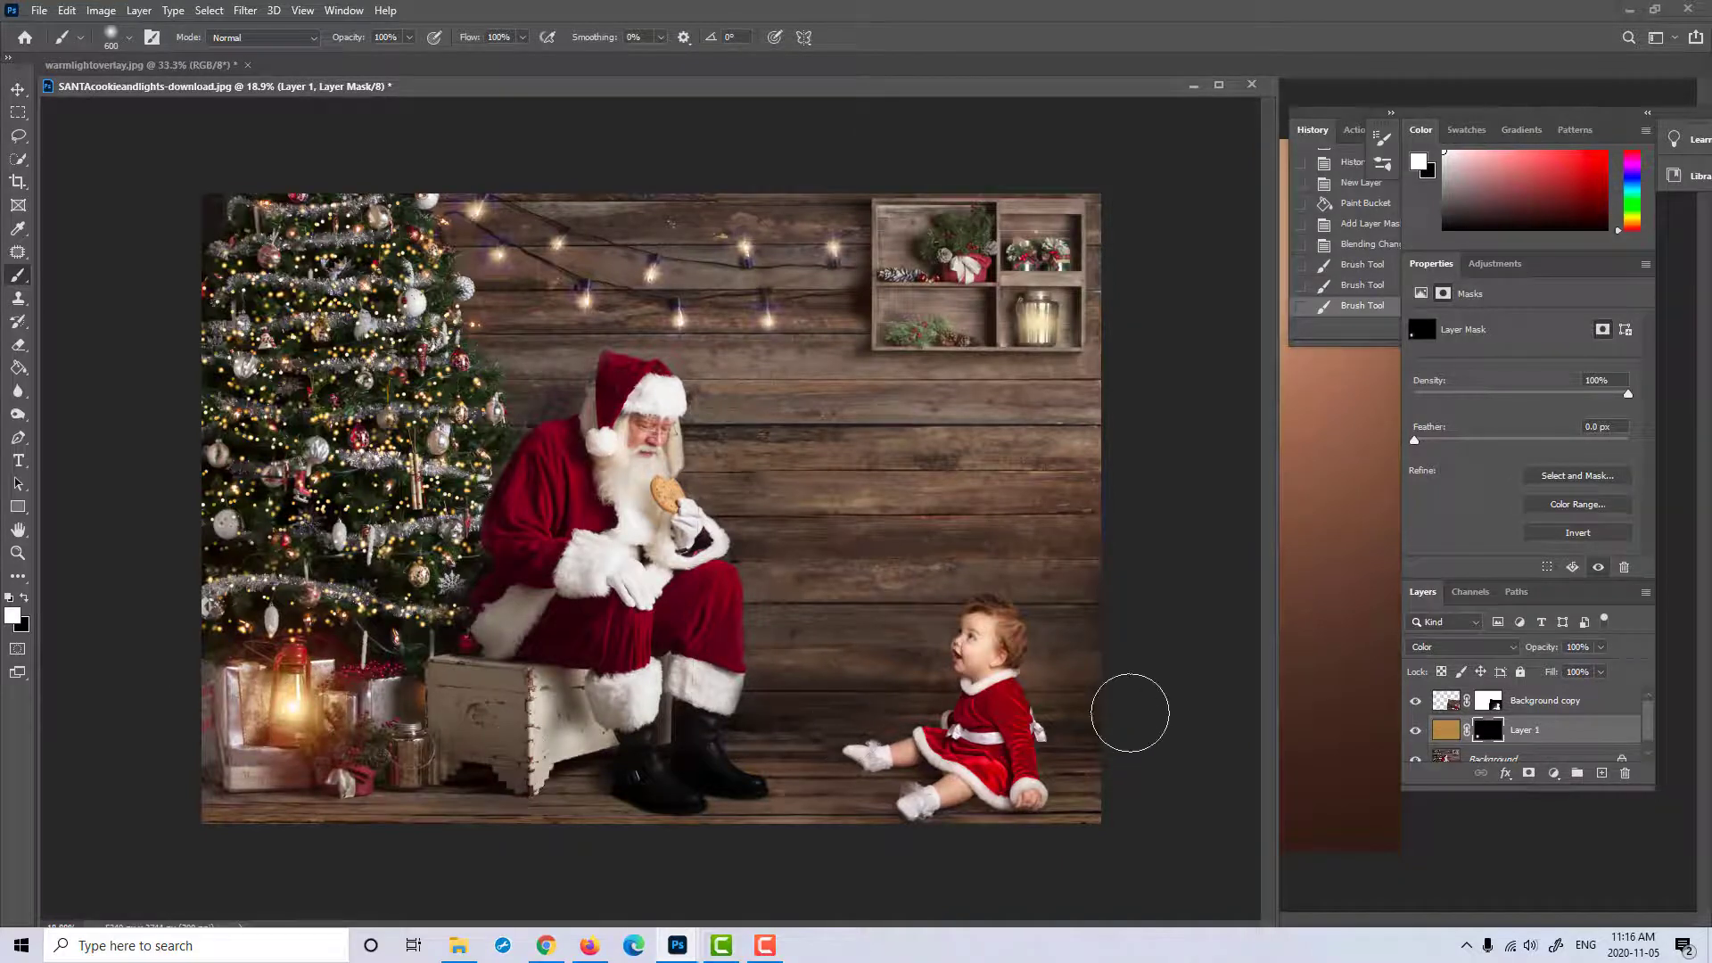
Step: Lower Layer 1's opacity to 43% and toggle its visibility to compare the lantern glow
{"action": "left_click", "coordinate": [1599, 647]}
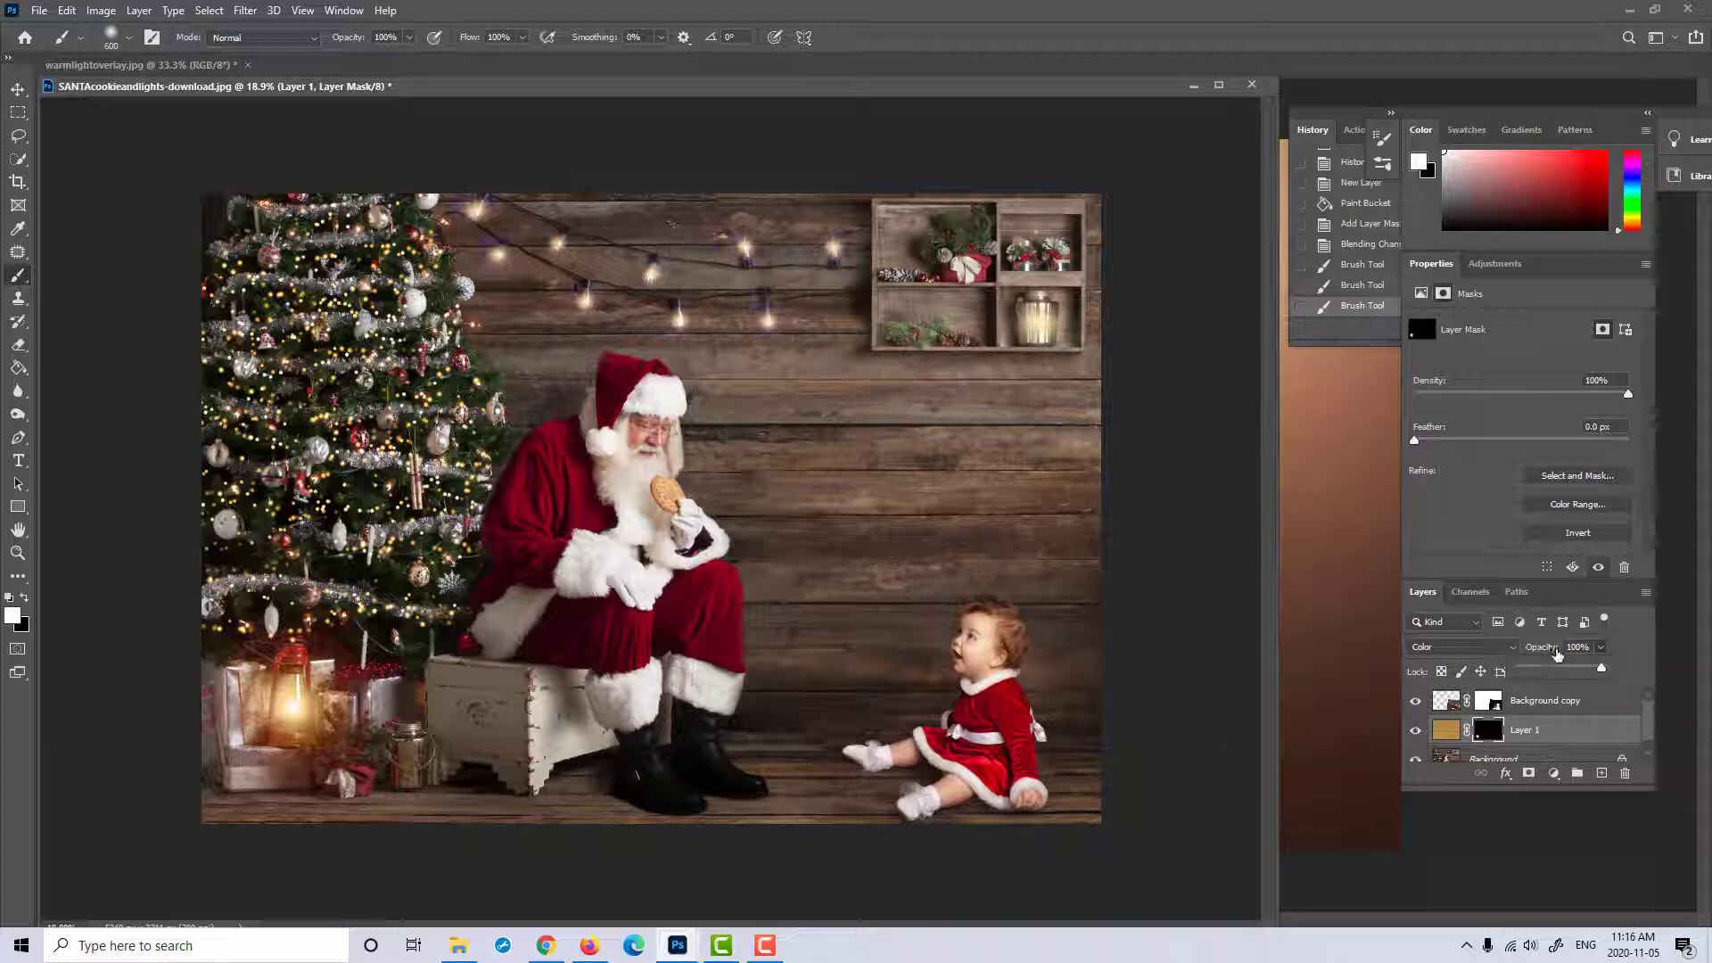
{"action": "left_click", "coordinate": [1553, 668]}
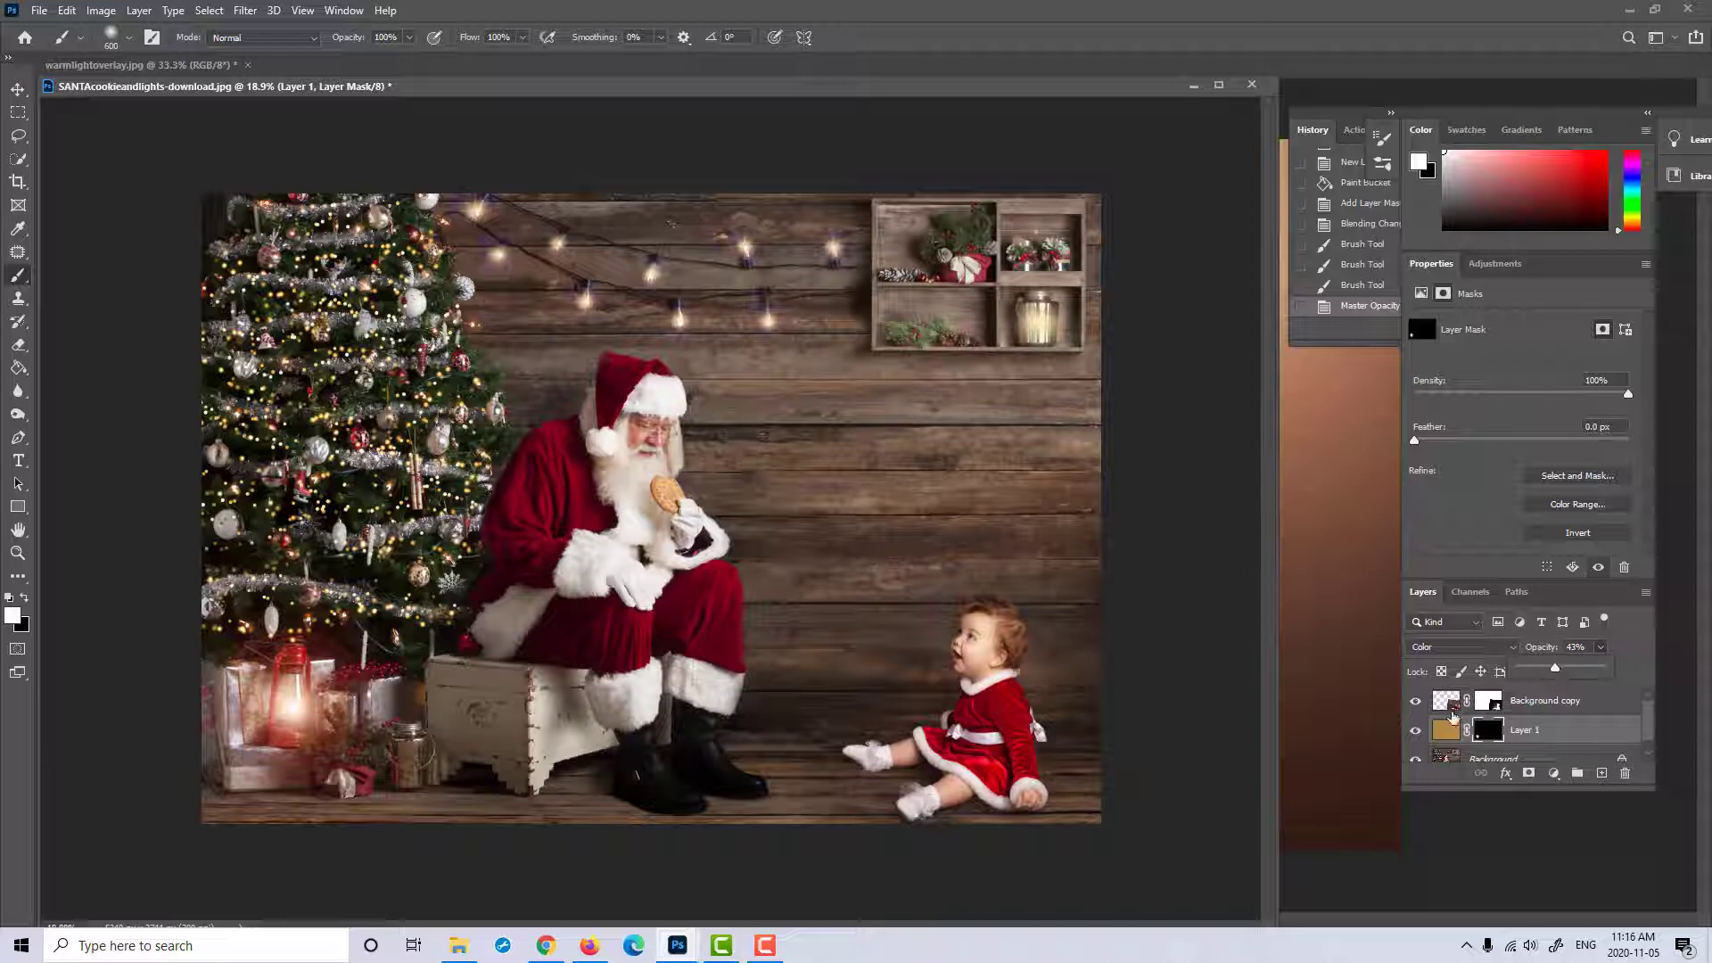
{"action": "left_click", "coordinate": [1421, 733]}
{"action": "left_click", "coordinate": [1417, 731]}
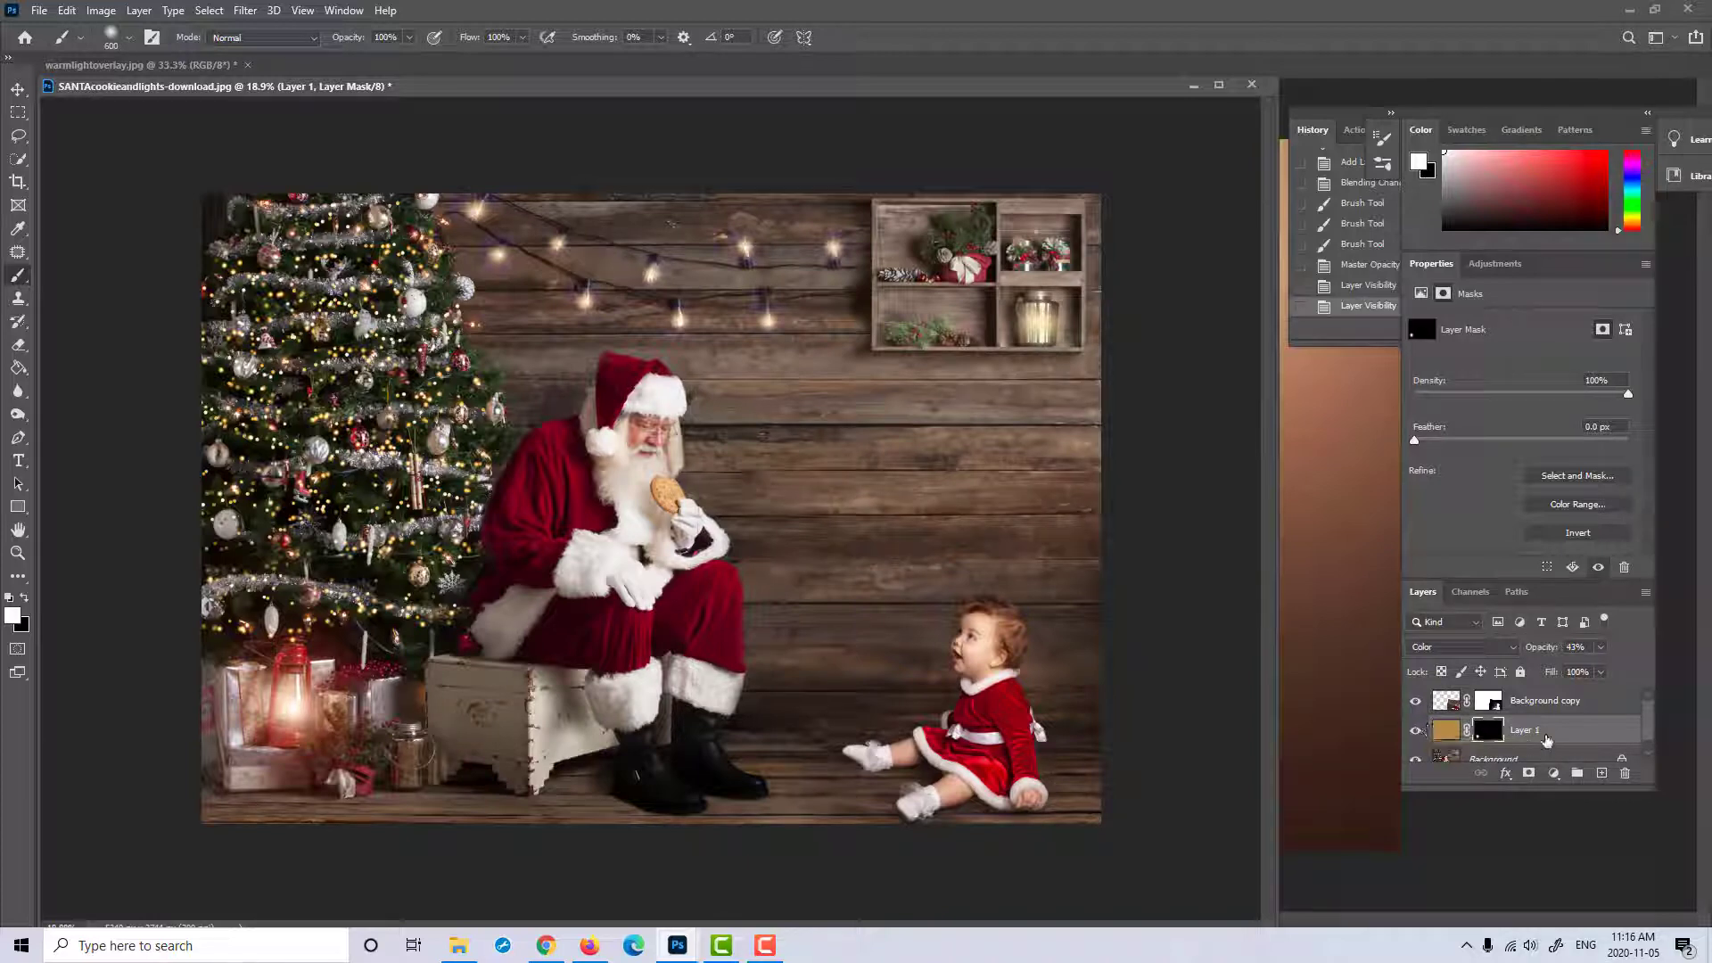
Step: Add a new layer above Background copy and set the foreground colour to the pale gold #f5d8a2
{"action": "left_click", "coordinate": [1547, 702]}
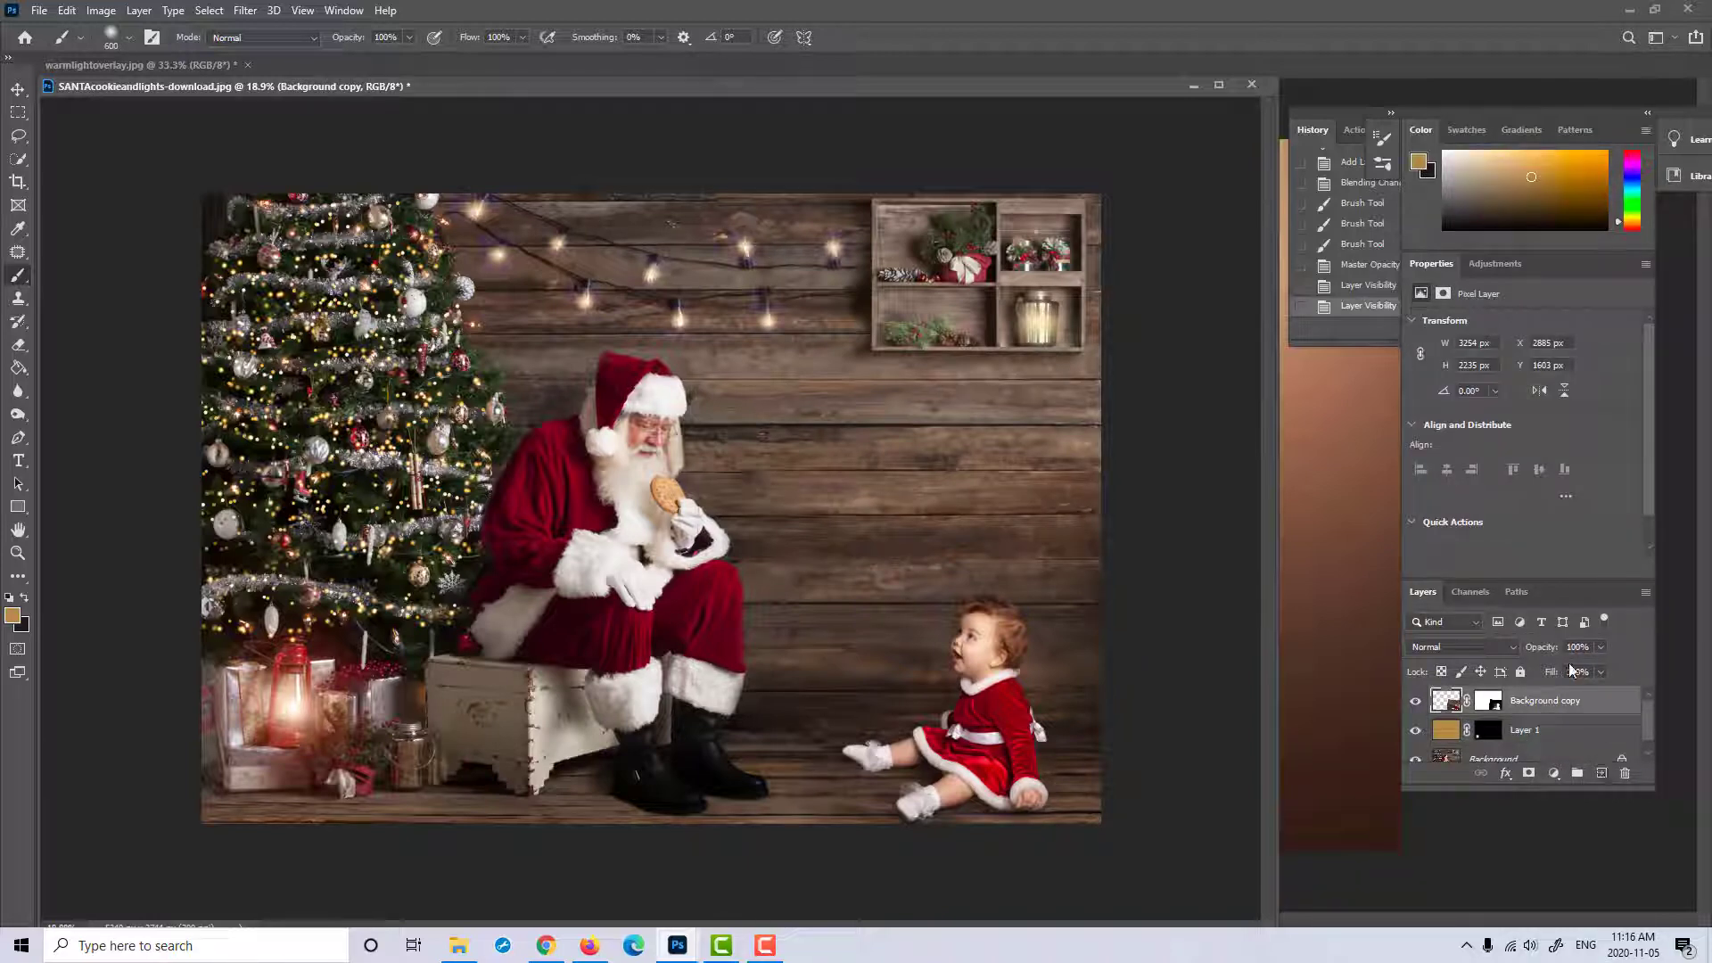
{"action": "left_click", "coordinate": [1602, 772]}
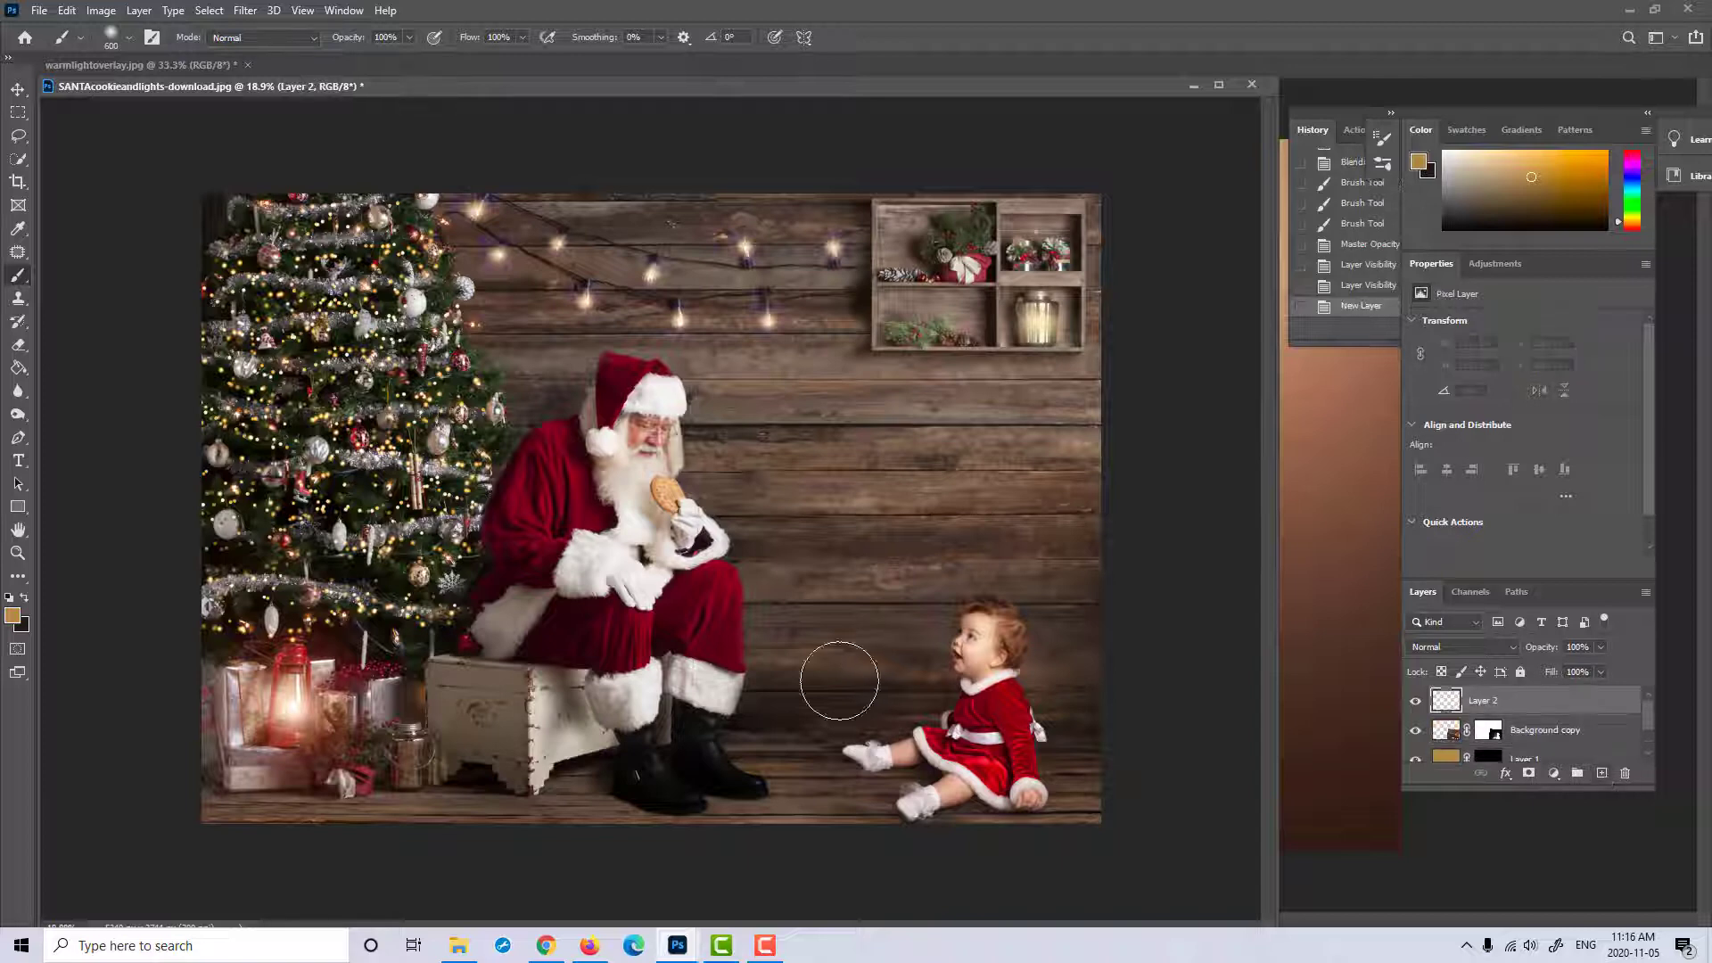
{"action": "left_click", "coordinate": [13, 616]}
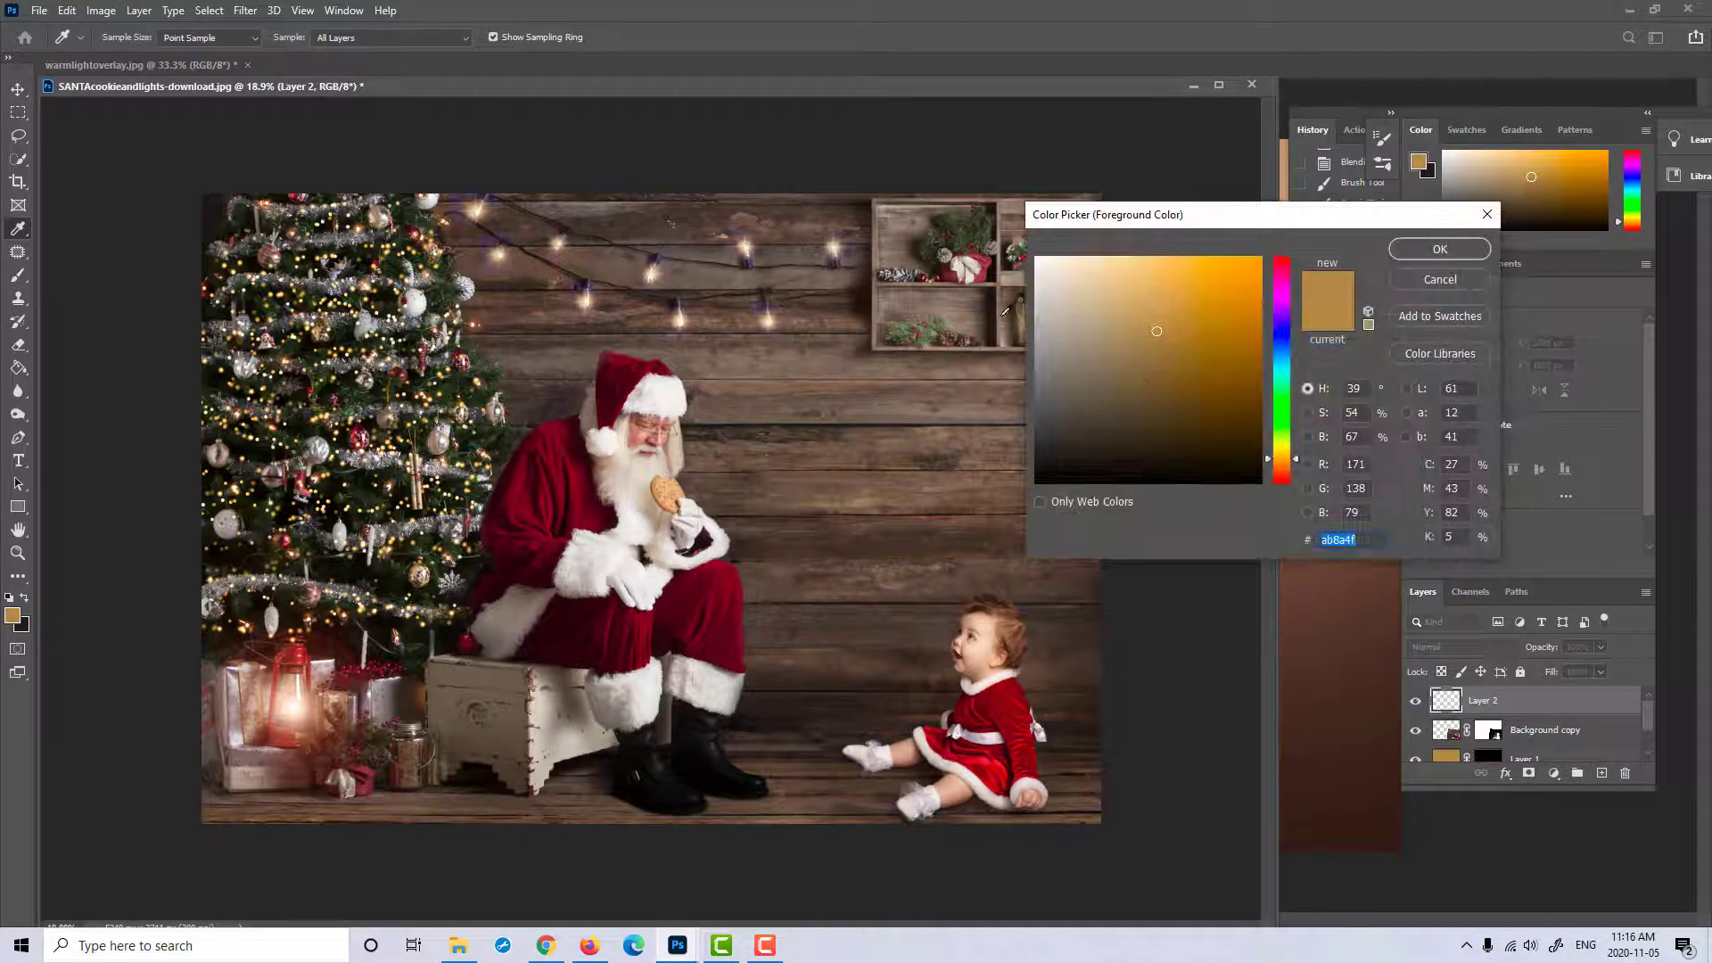
{"action": "left_click", "coordinate": [1111, 265]}
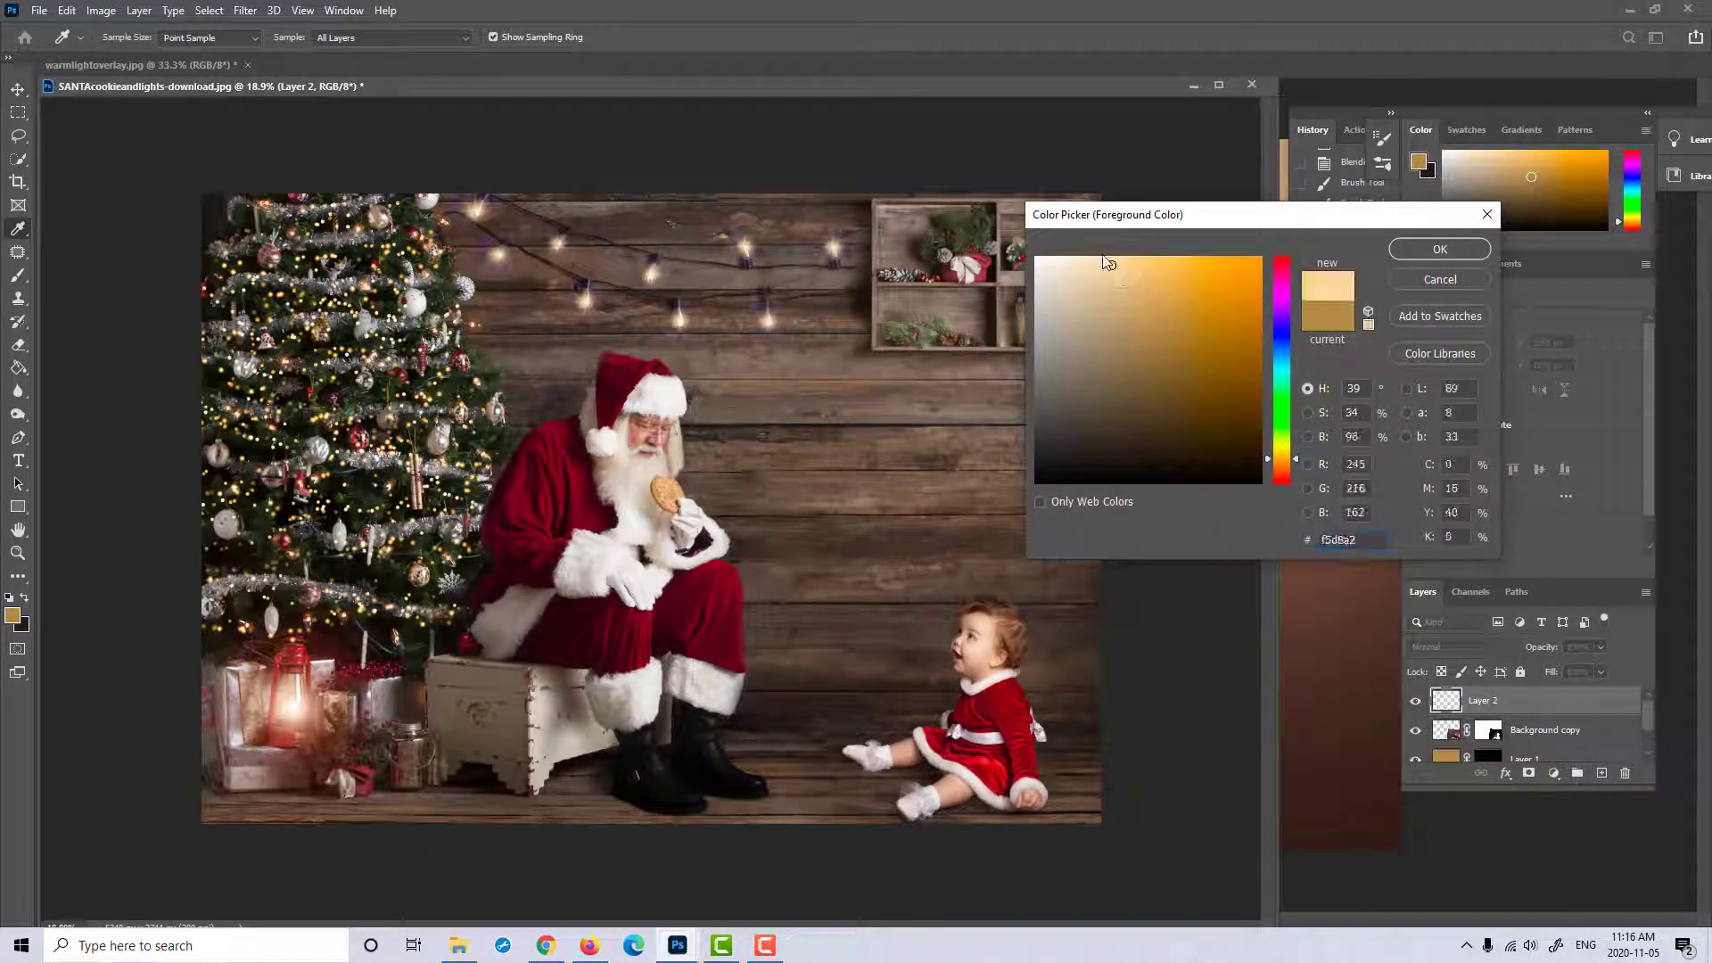
{"action": "left_click", "coordinate": [1439, 249]}
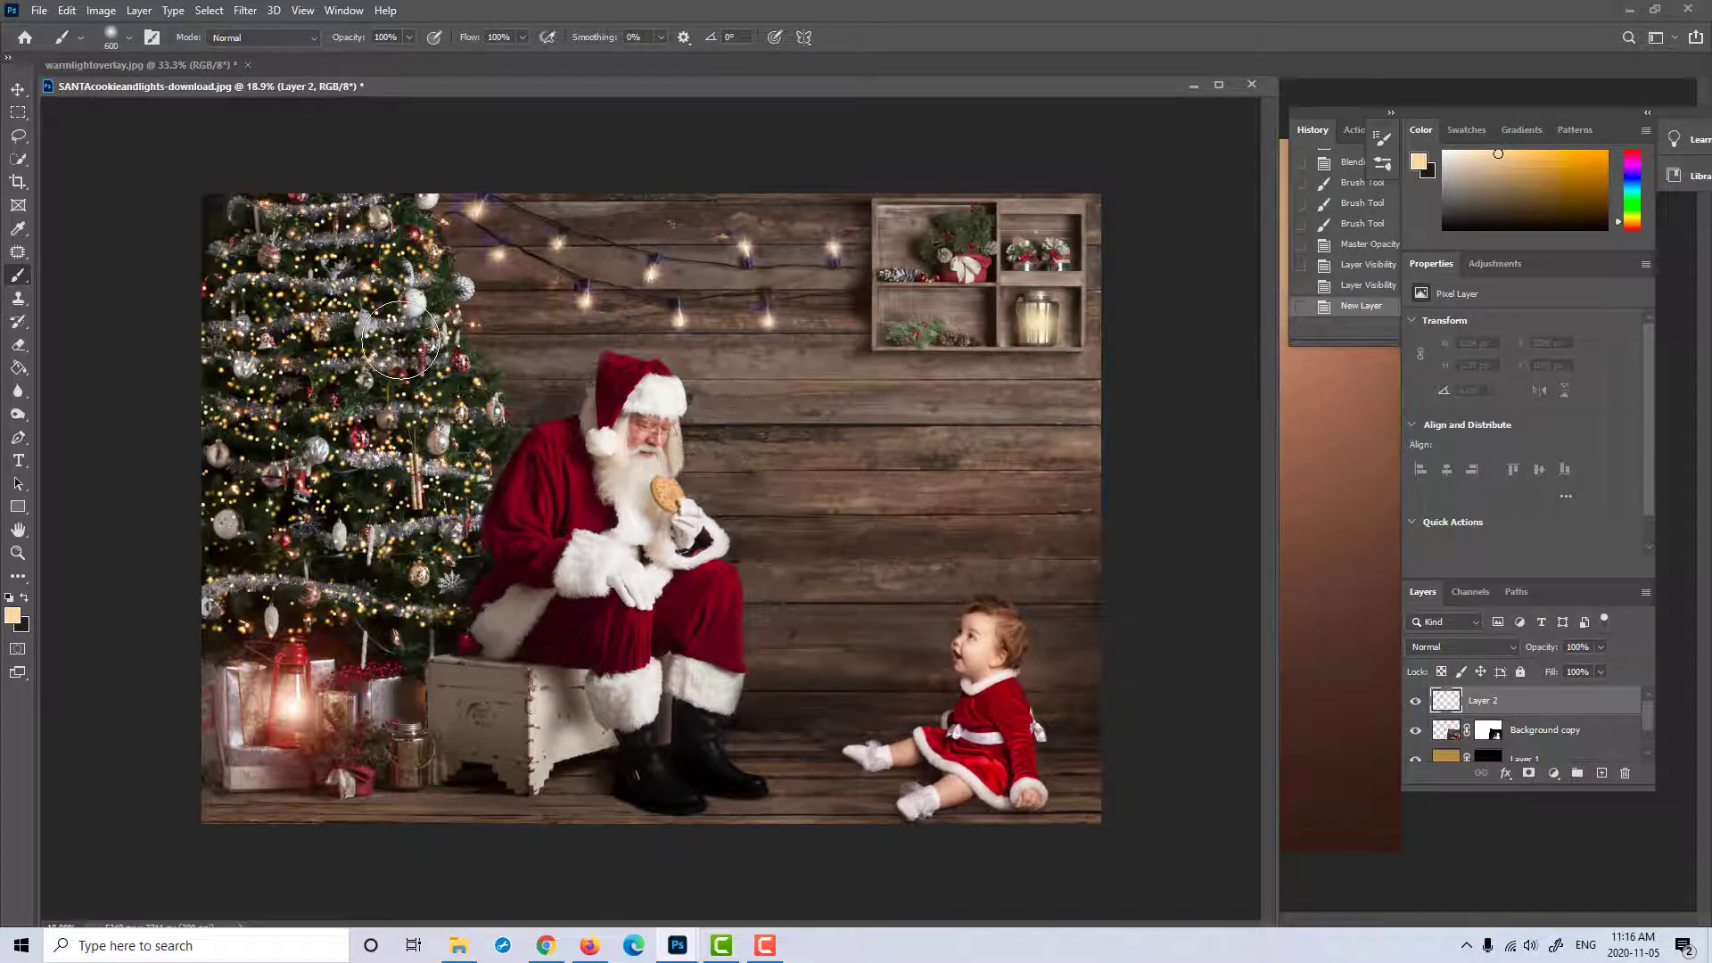
Step: Preview the Sparkler 14, 12 and 11 brushes over the image and choose Sparkler 10
{"action": "left_click", "coordinate": [129, 39]}
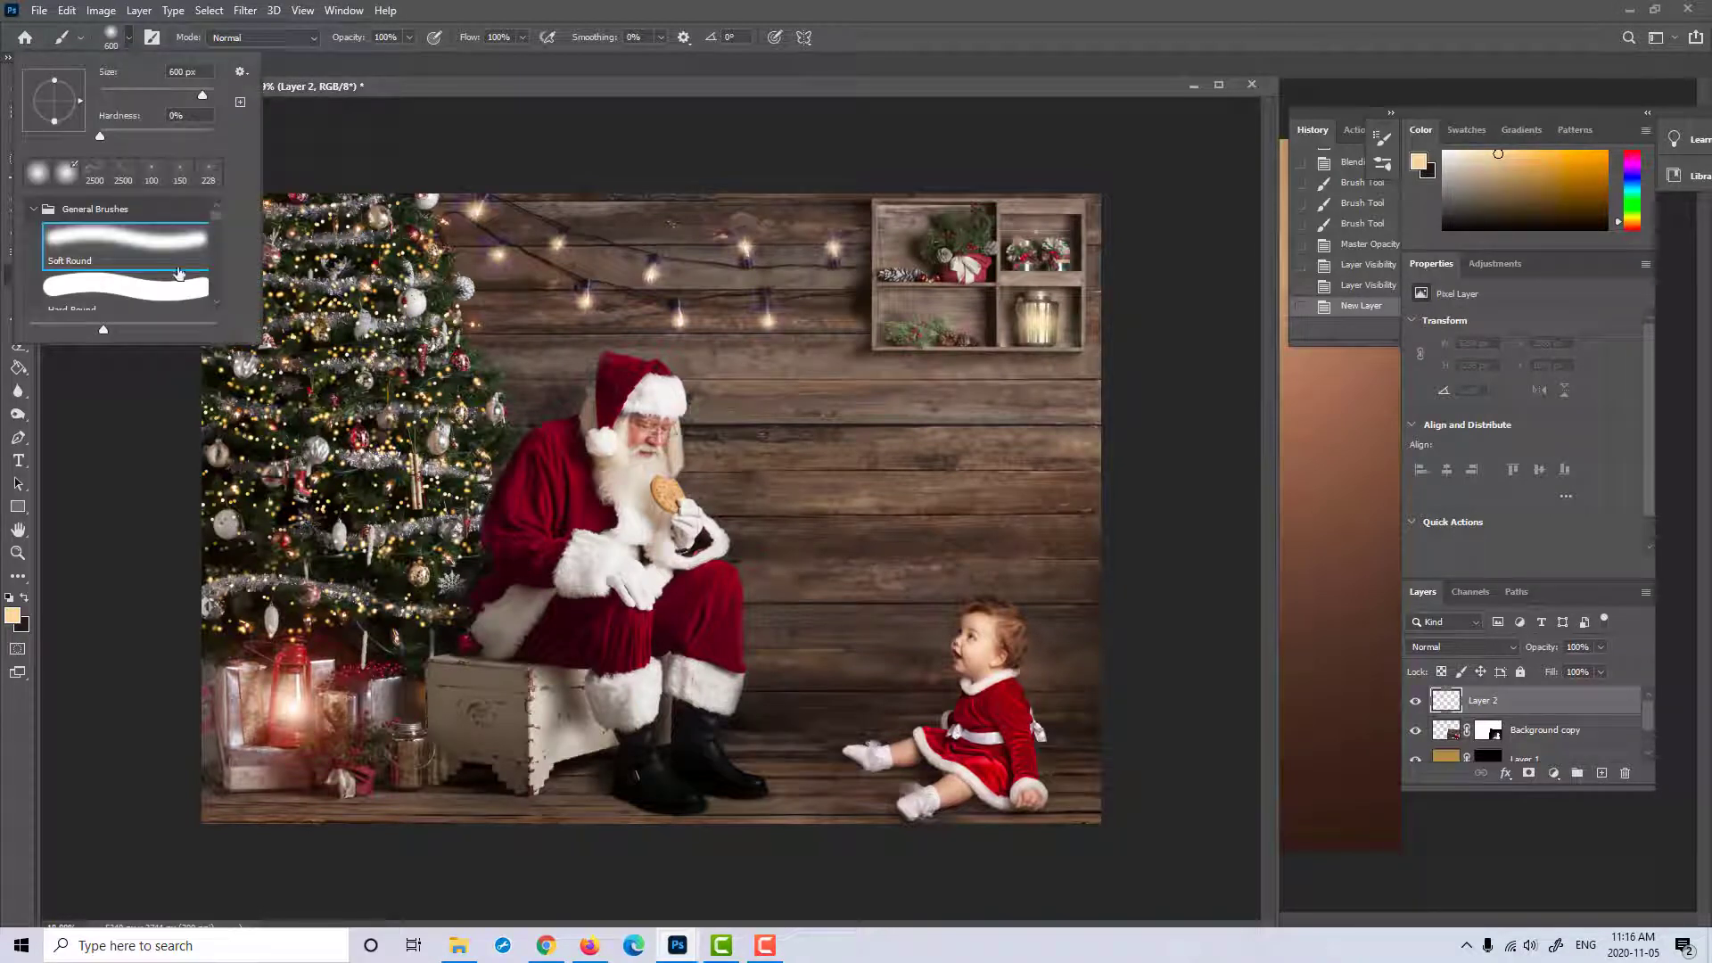
{"action": "left_click_drag", "start_coordinate": [214, 223], "coordinate": [216, 312]}
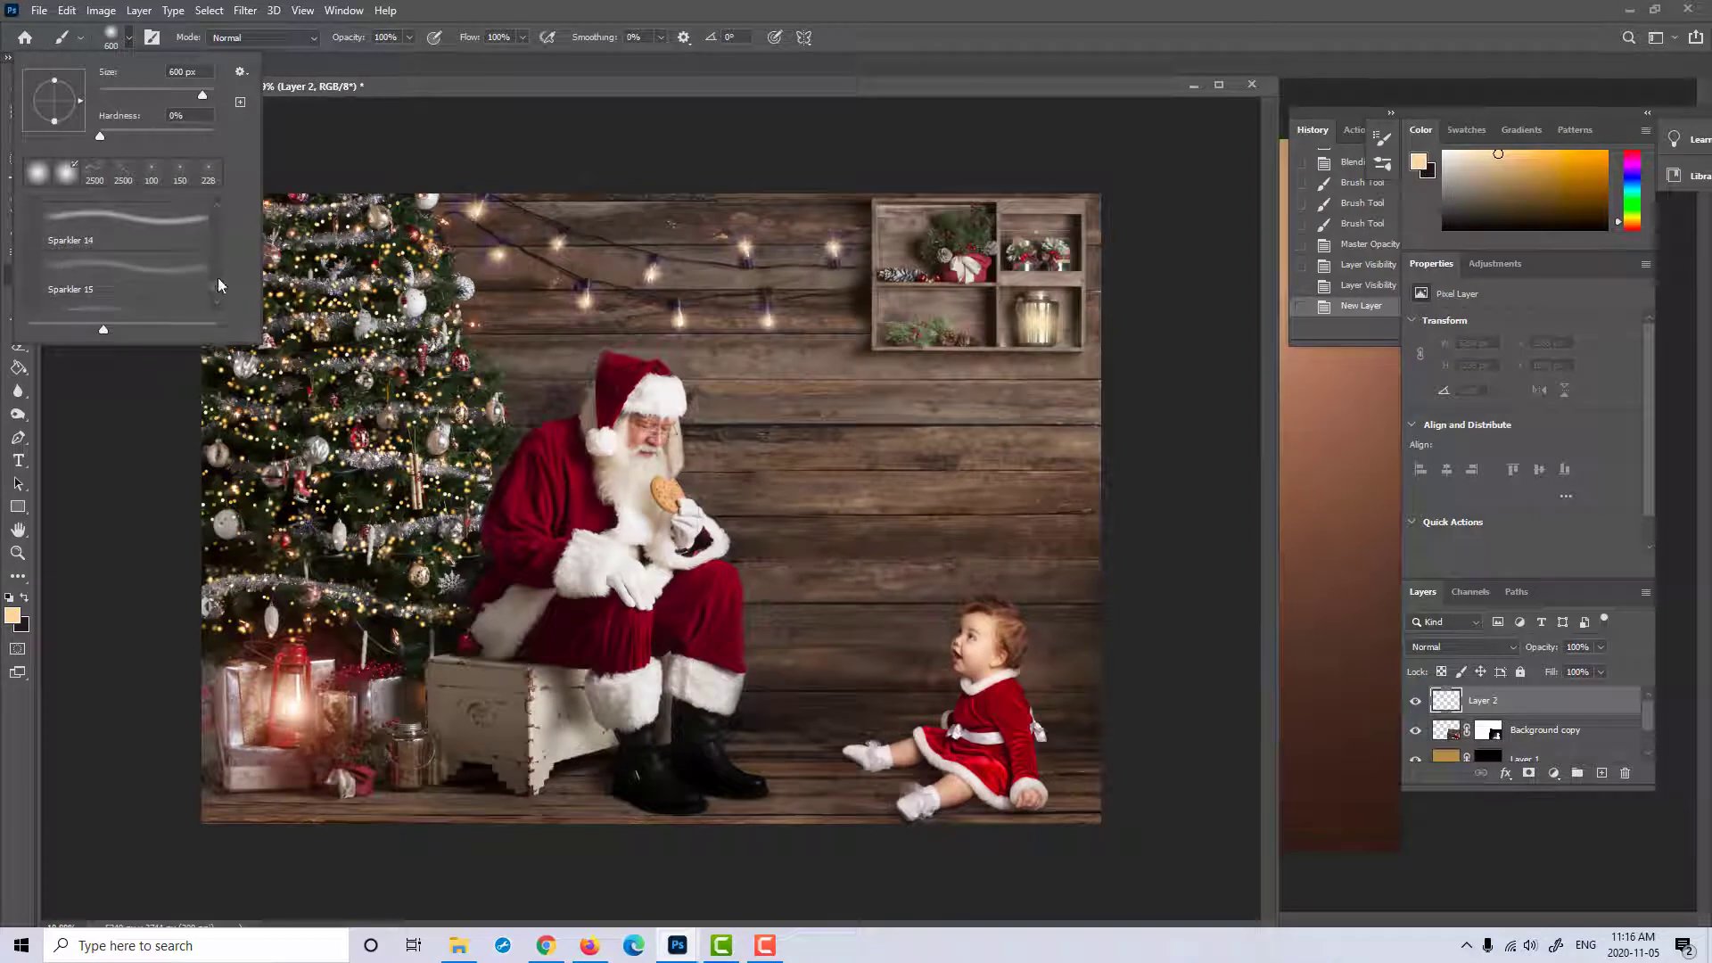
{"action": "left_click", "coordinate": [184, 241]}
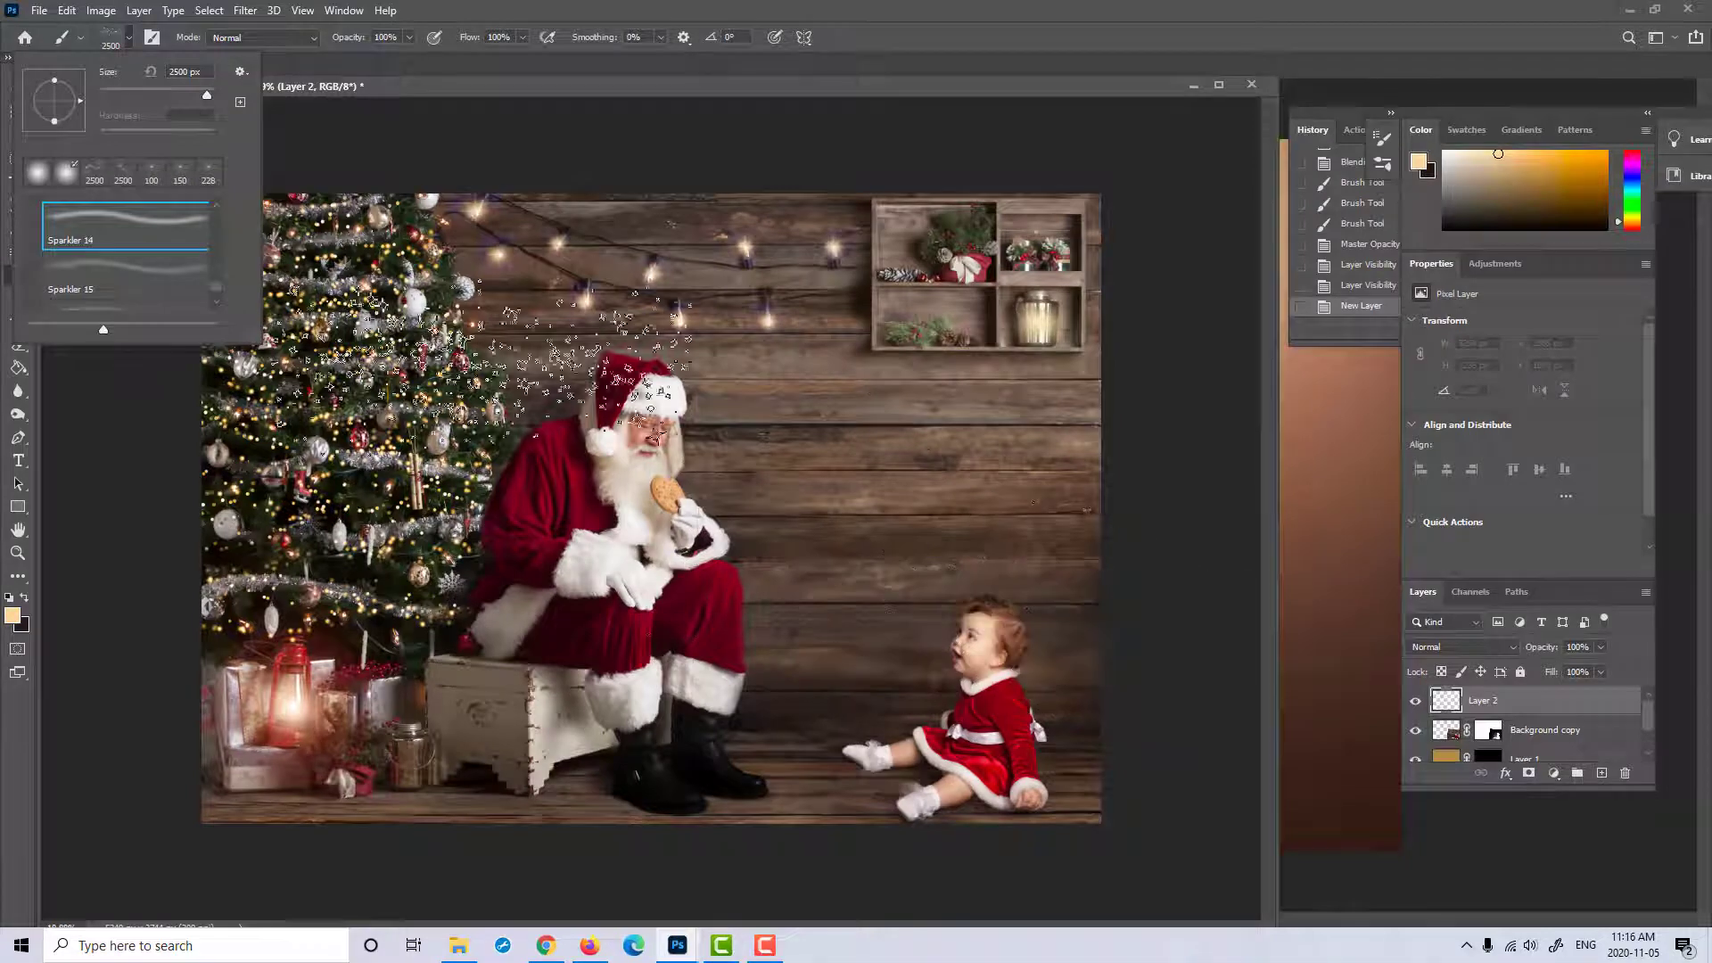
{"action": "left_click_drag", "start_coordinate": [216, 291], "coordinate": [214, 285]}
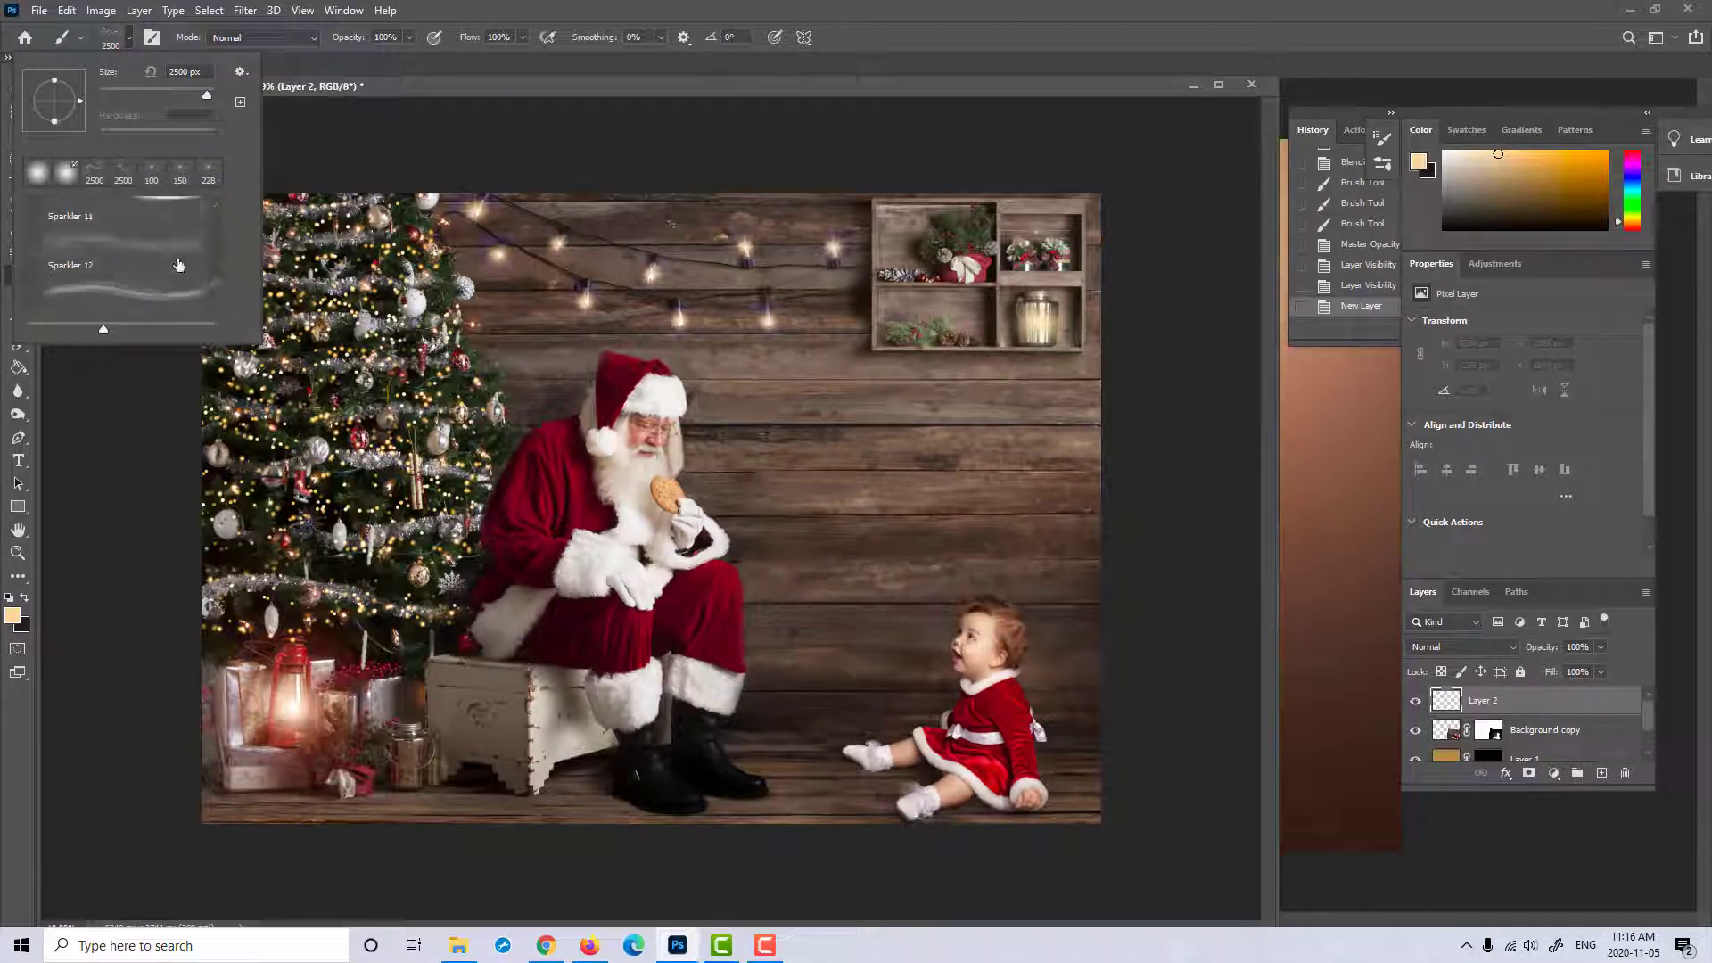
{"action": "left_click", "coordinate": [175, 256]}
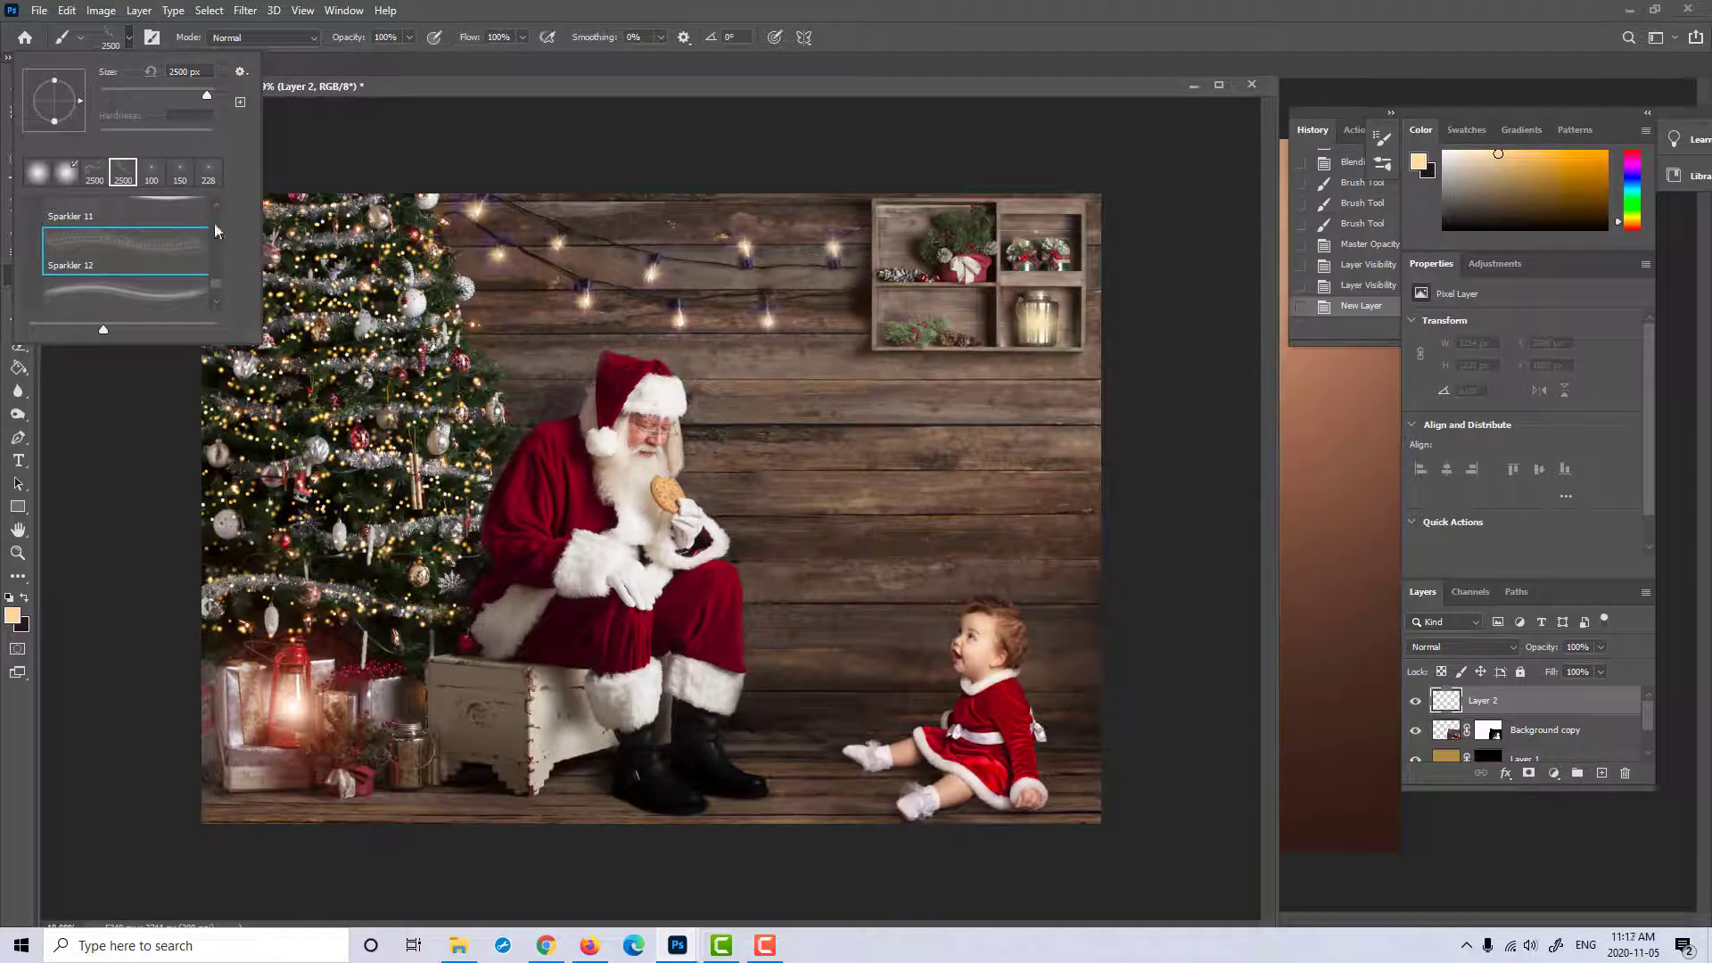
{"action": "scroll", "coordinate": [214, 223], "scroll_direction": "up", "scroll_amount": 1}
{"action": "left_click", "coordinate": [203, 227]}
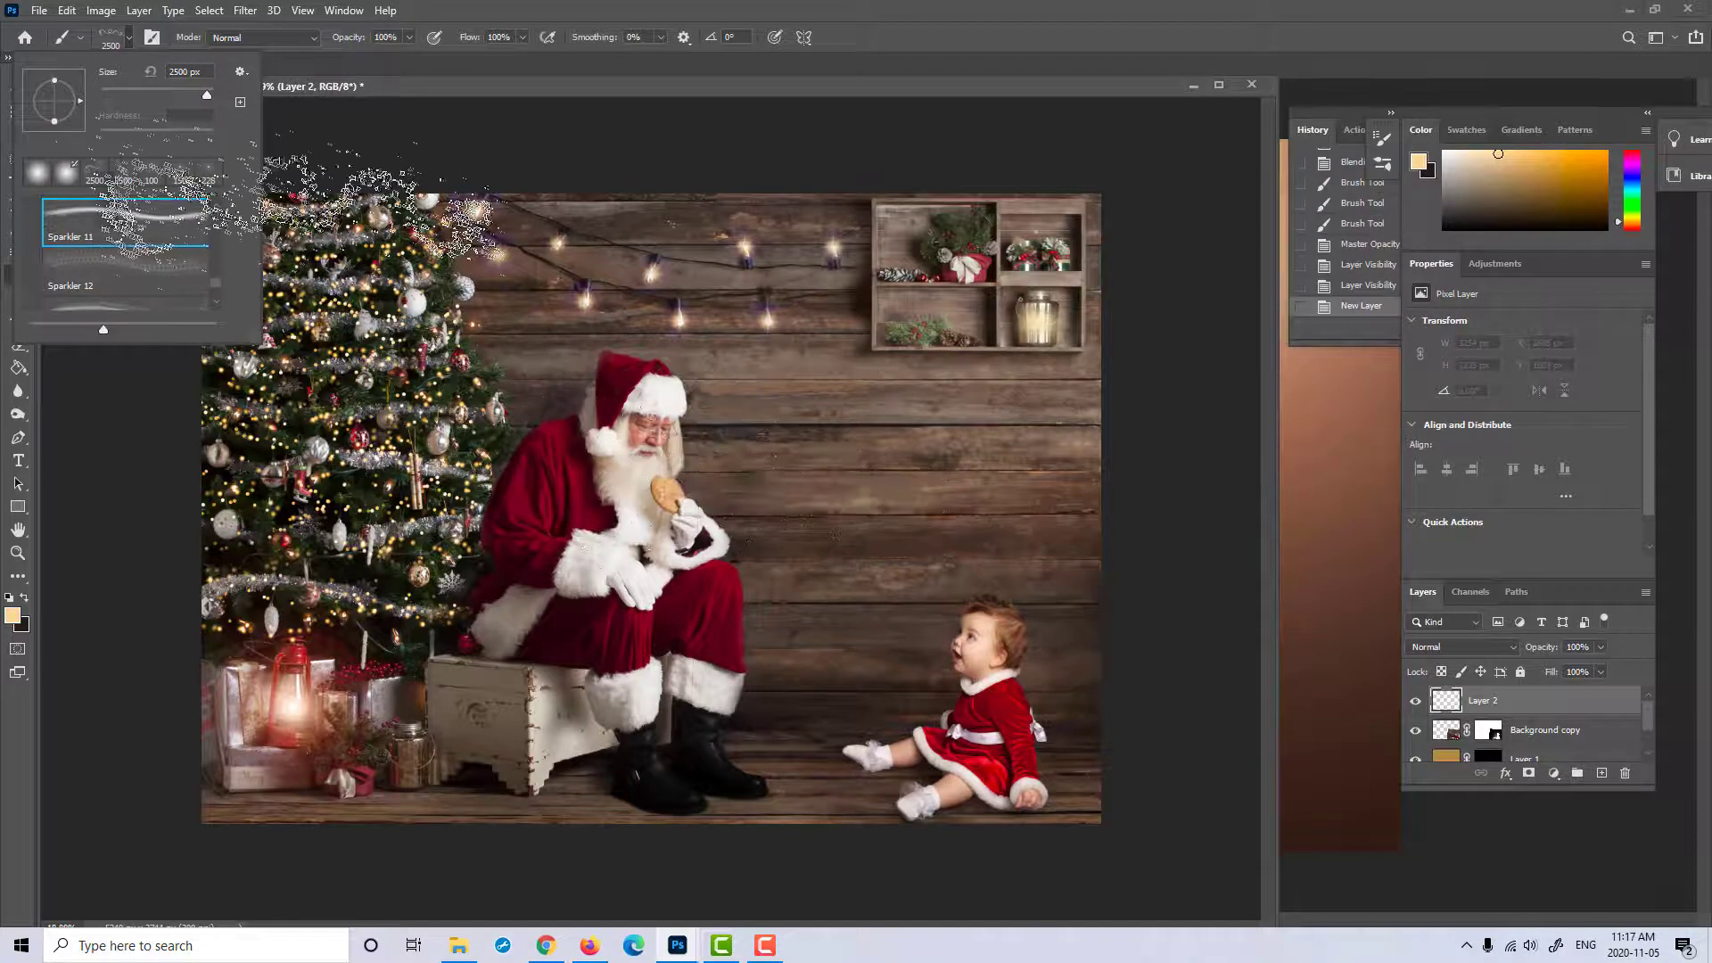
{"action": "left_click", "coordinate": [216, 205]}
{"action": "scroll", "coordinate": [203, 246], "scroll_direction": "up", "scroll_amount": 1}
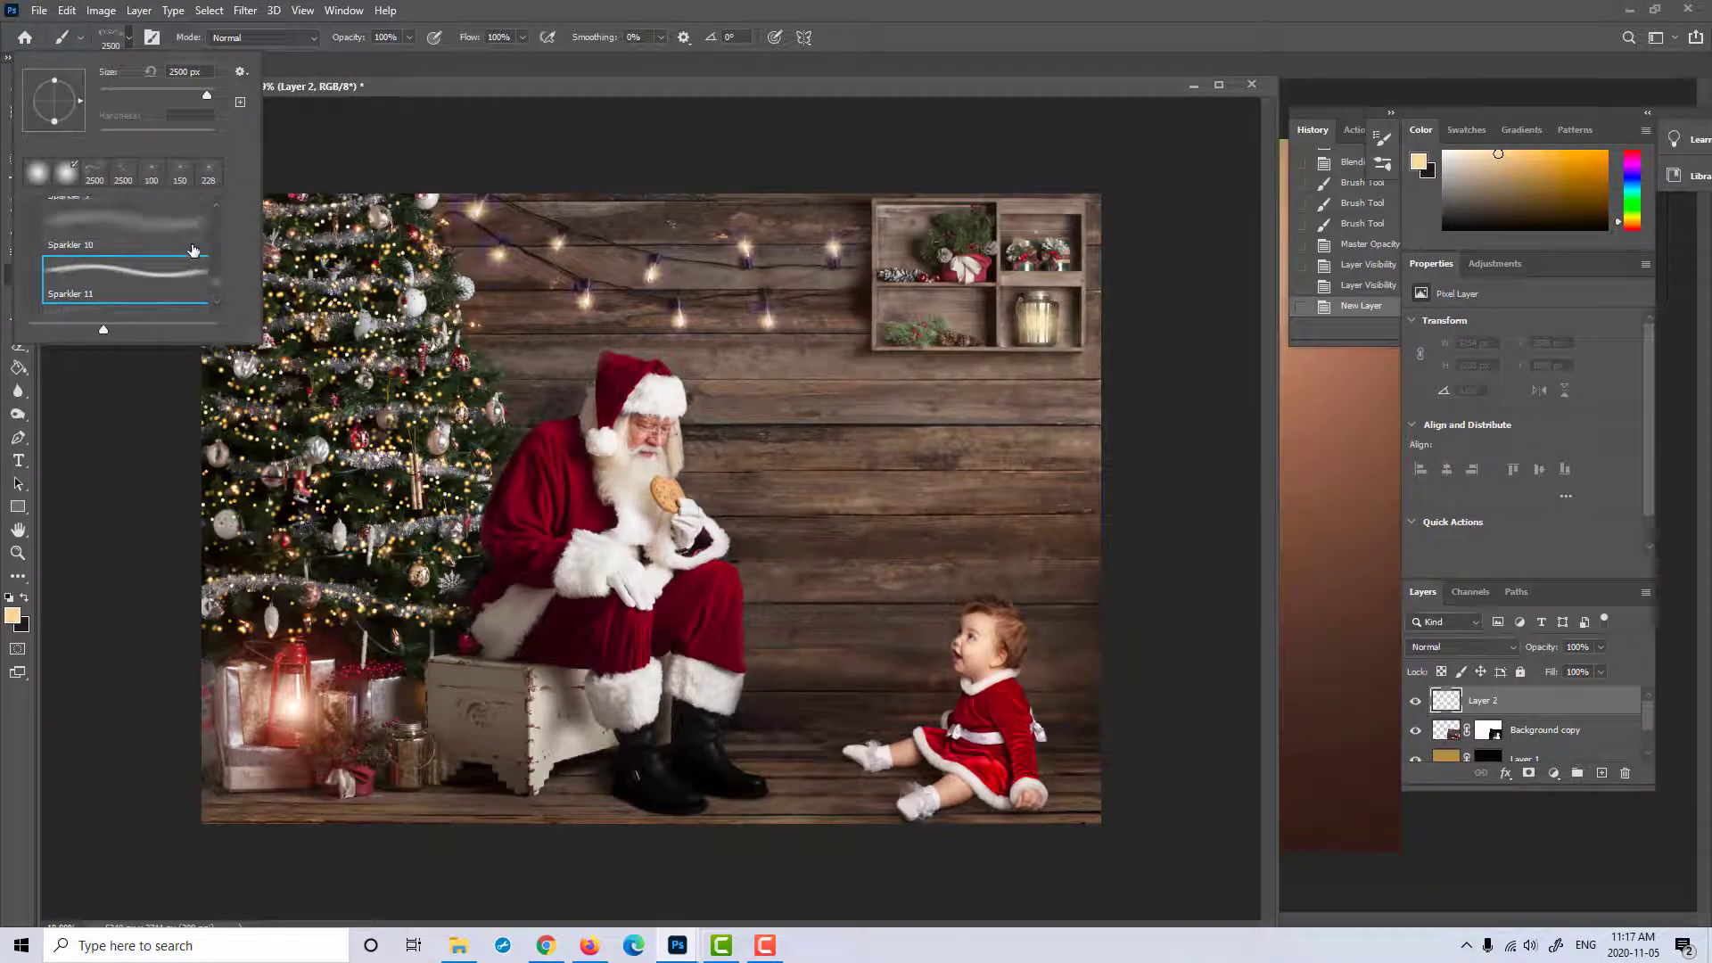
{"action": "left_click", "coordinate": [171, 232]}
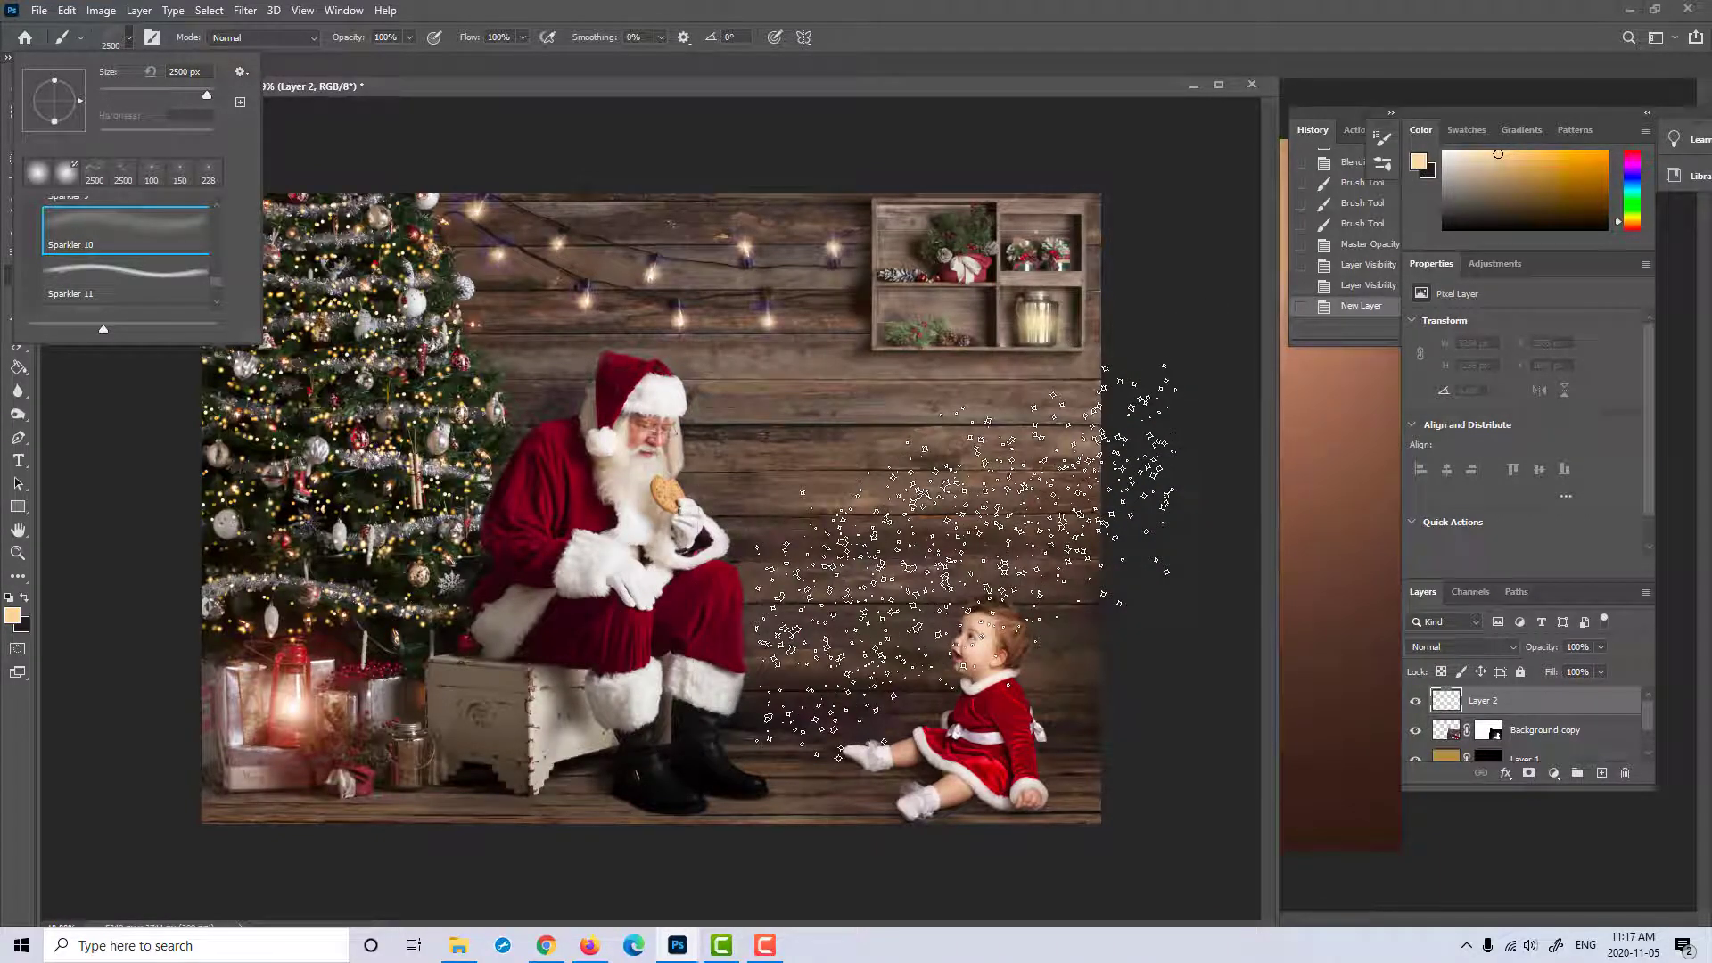
Step: Try a 2300 px Sparkler 10 stamp on the wall between Santa and the baby and undo it
{"action": "left_click", "coordinate": [16, 788]}
{"action": "key", "text": "bracketleft"}
{"action": "key", "text": "bracketleft"}
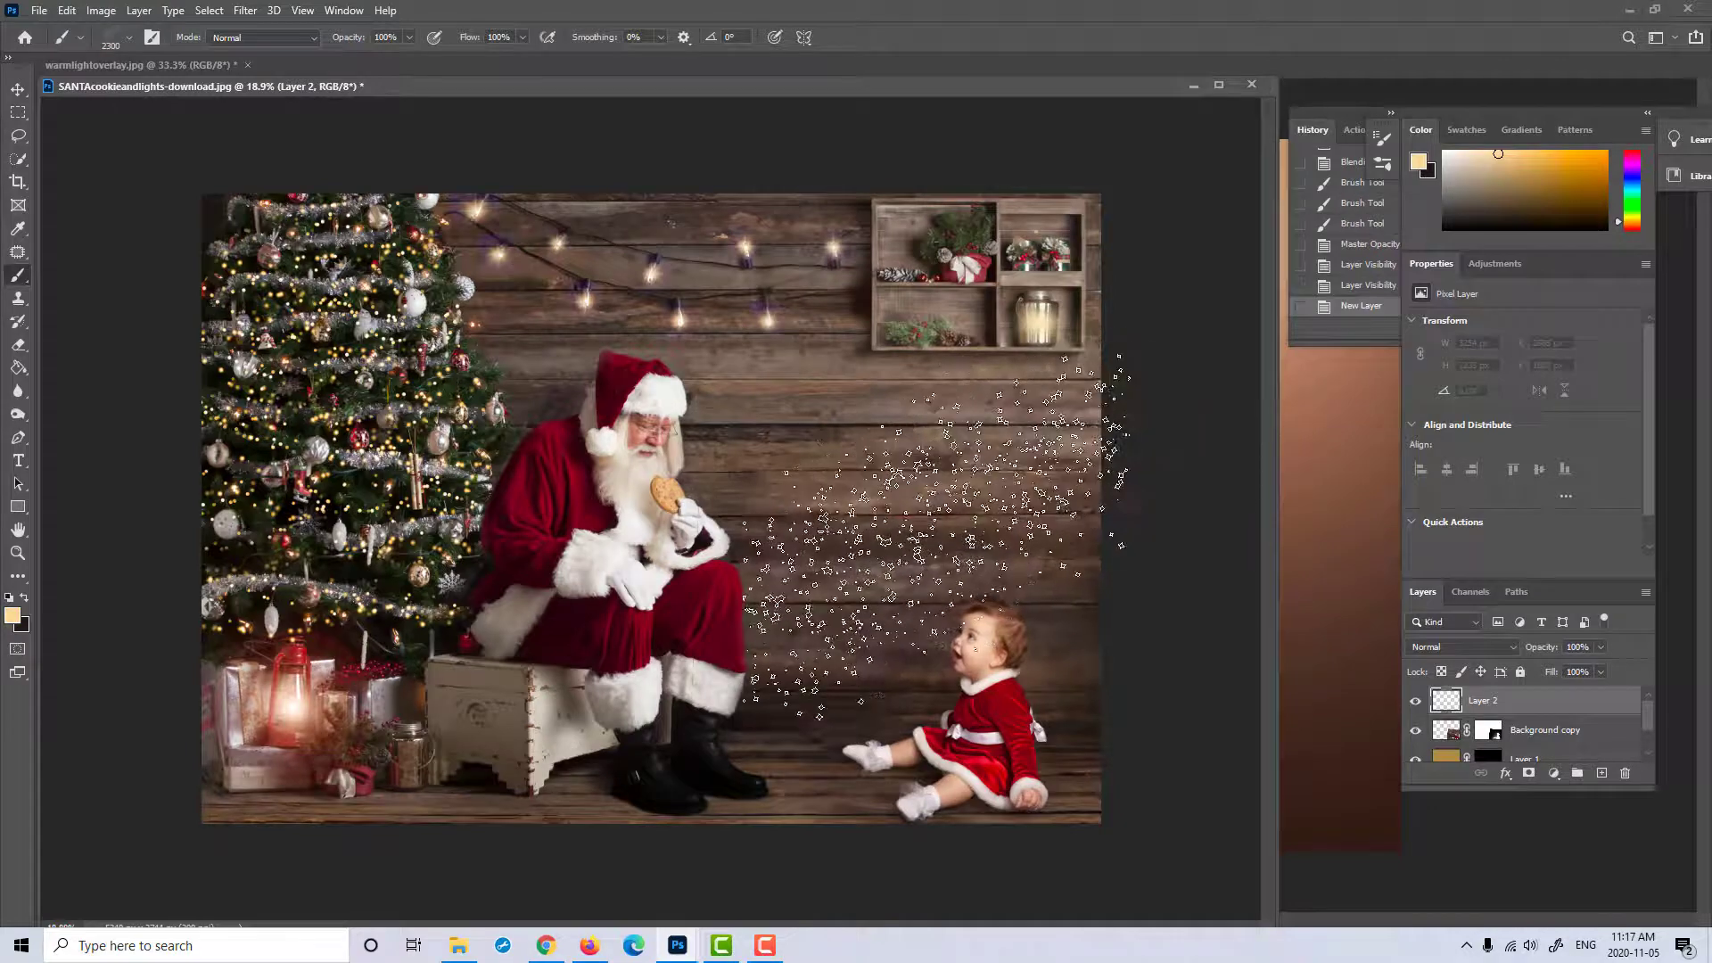
{"action": "left_click", "coordinate": [936, 535]}
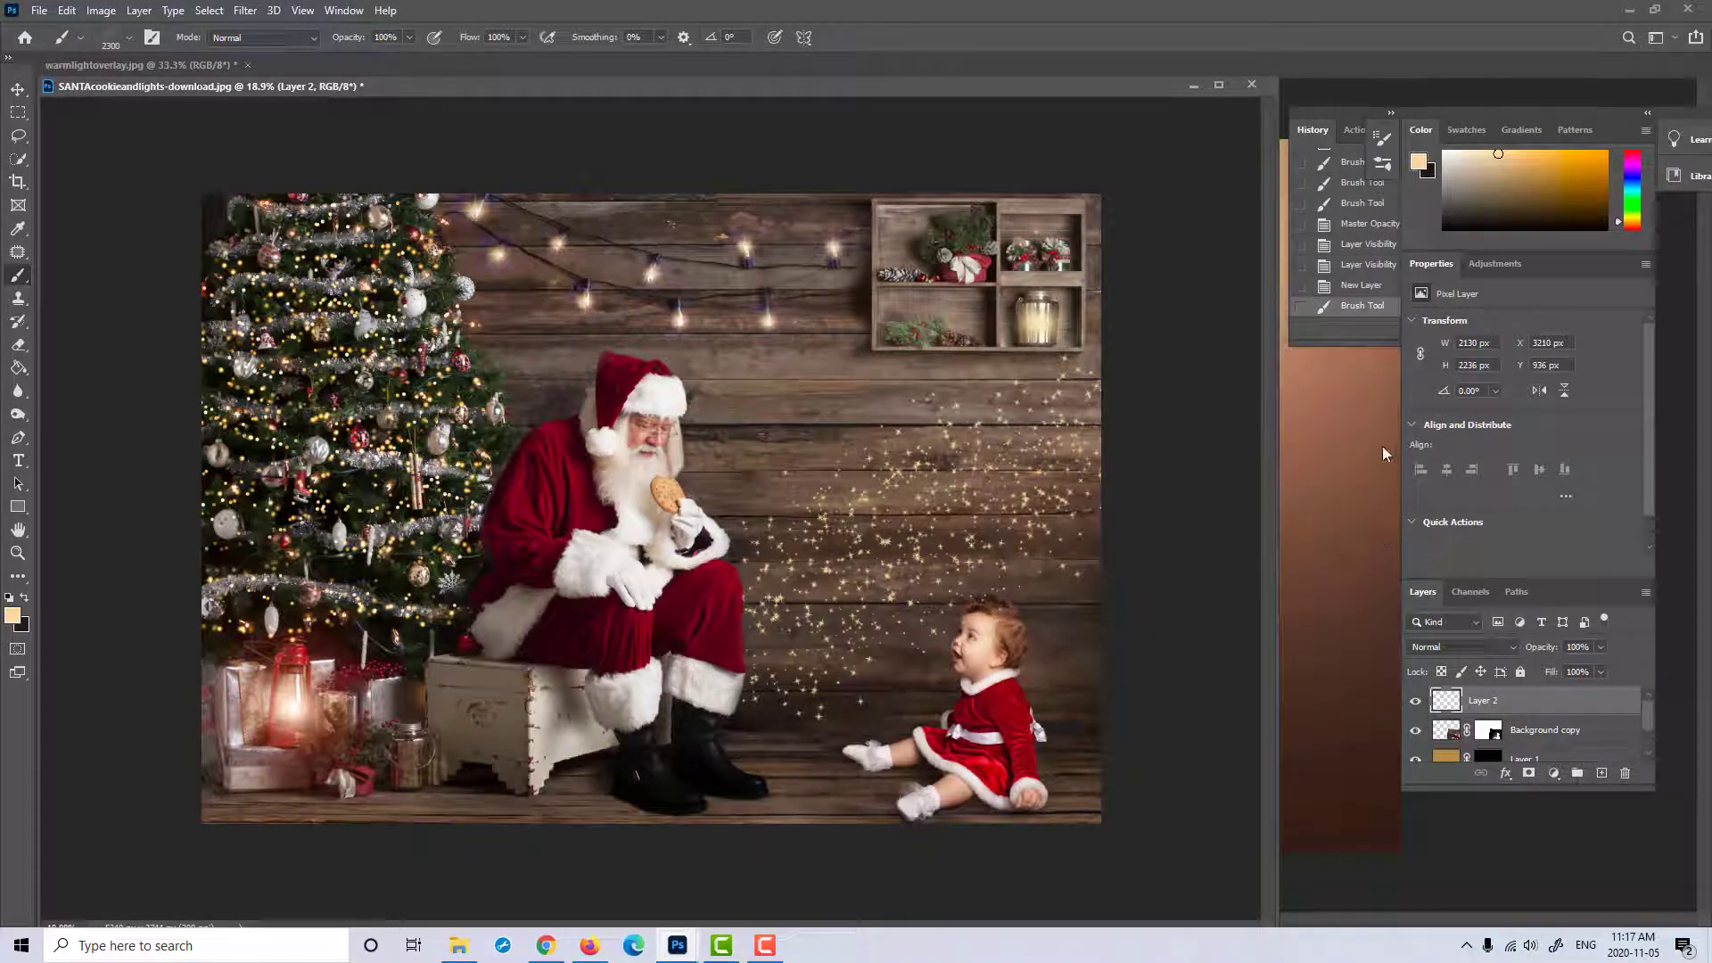
{"action": "left_click", "coordinate": [1362, 287]}
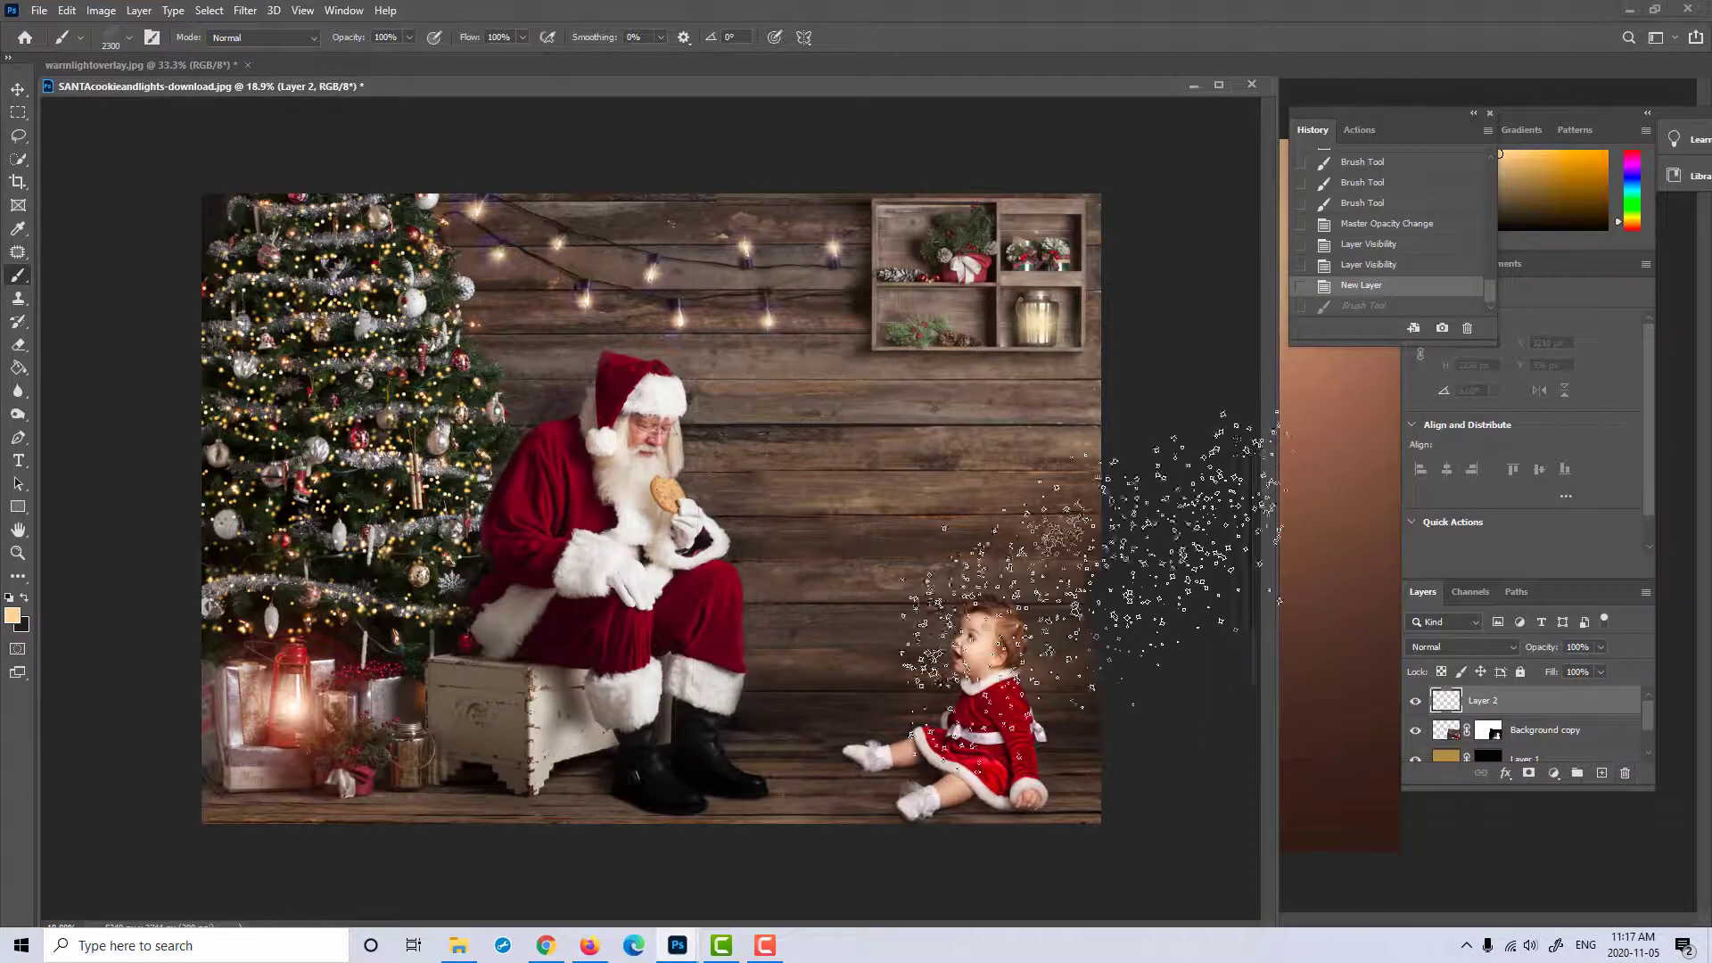
Step: Switch the brush to Sparkler 8 after previewing Sparkler 9
{"action": "left_click", "coordinate": [131, 37]}
{"action": "scroll", "coordinate": [178, 263], "scroll_direction": "up", "scroll_amount": 3}
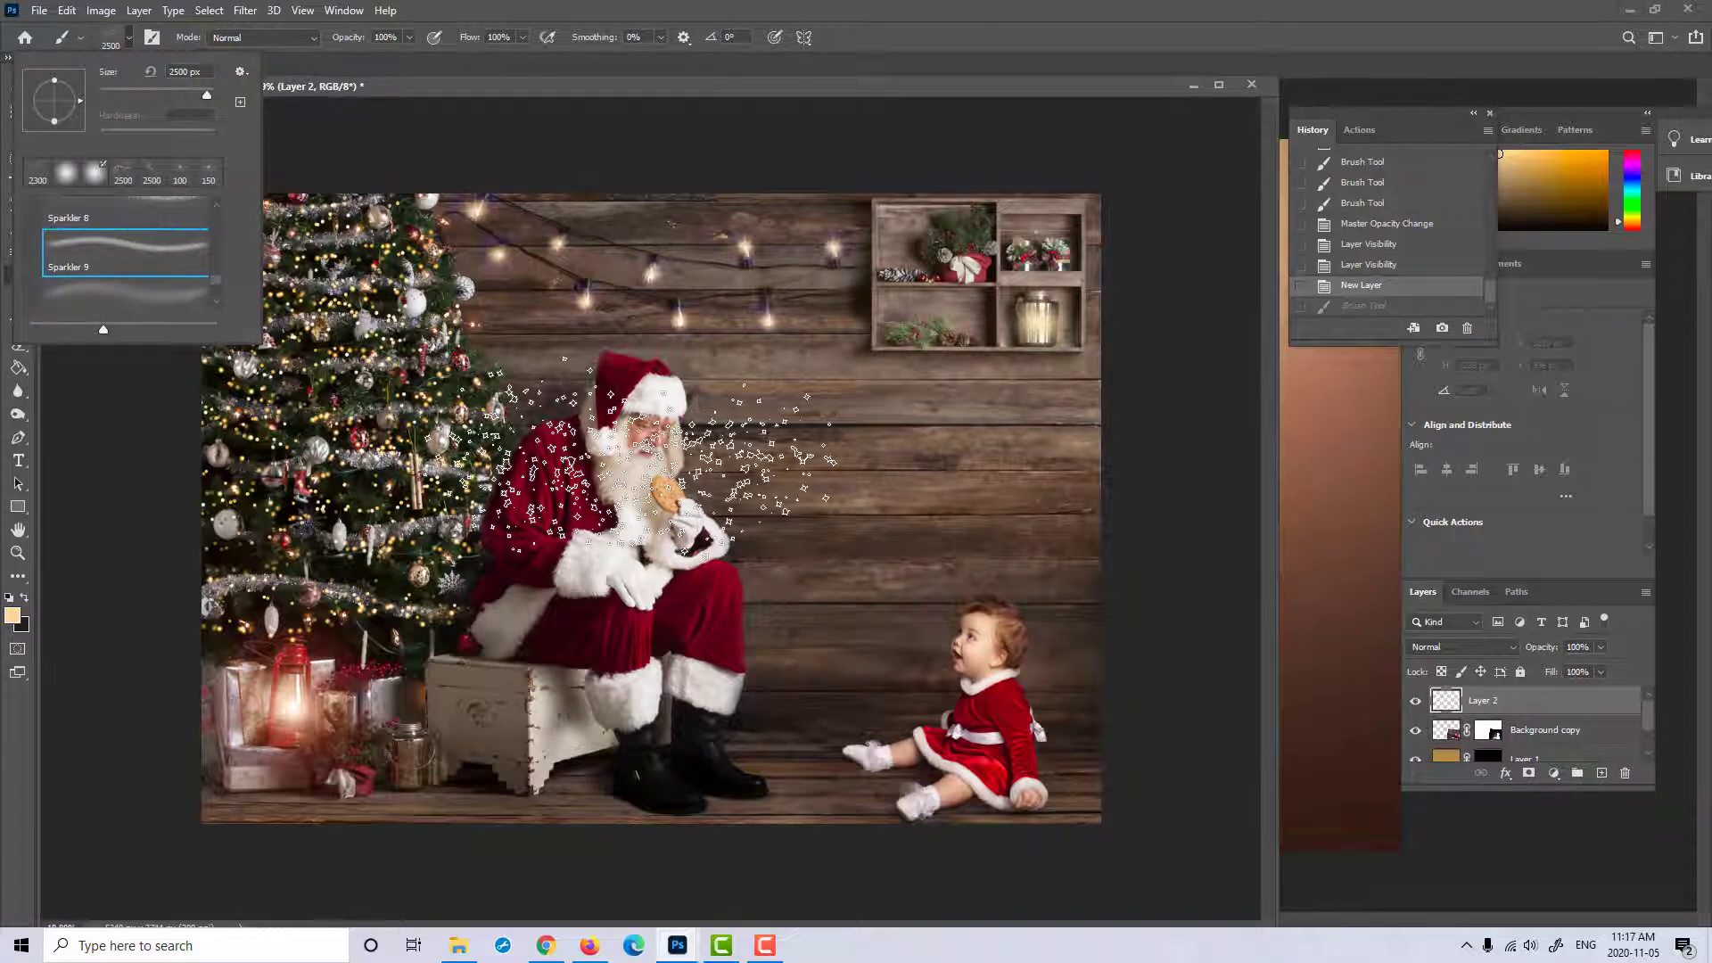
{"action": "scroll", "coordinate": [125, 259], "scroll_direction": "up", "scroll_amount": 1}
{"action": "left_click", "coordinate": [122, 268]}
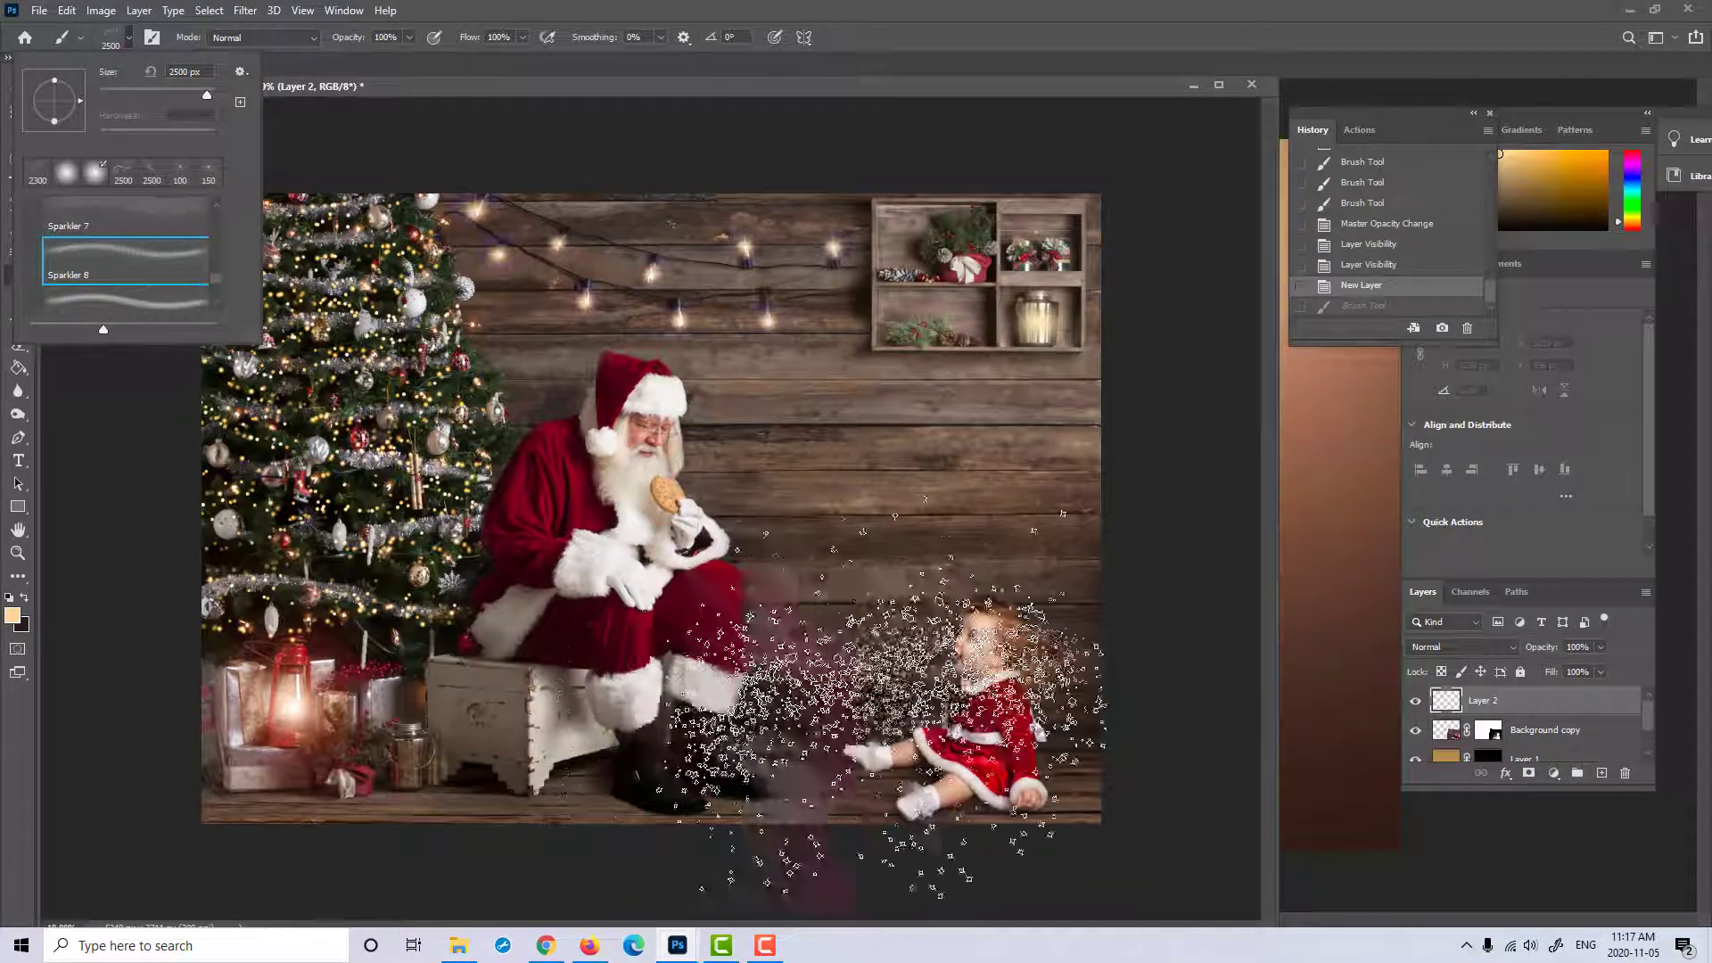
{"action": "left_click", "coordinate": [10, 718]}
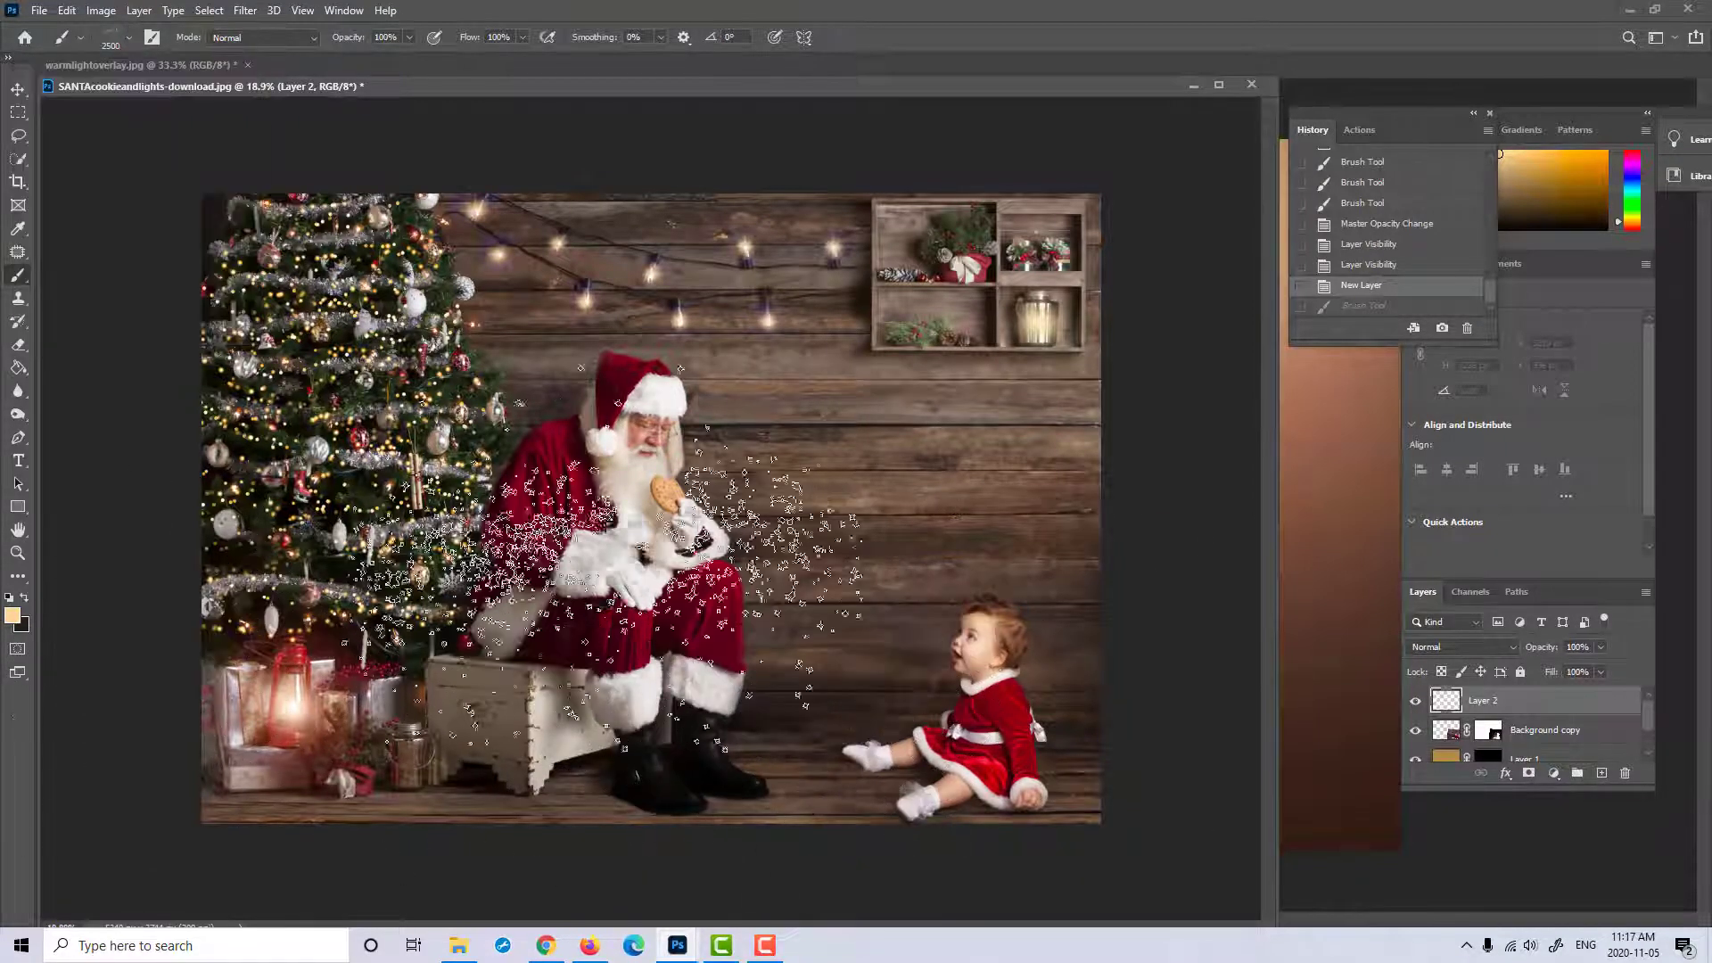
Step: Reduce the sparkler brush to 1100 px, try a stamp beside the baby's face and undo it
{"action": "key", "text": "bracketleft"}
{"action": "key", "text": "bracketleft"}
{"action": "key", "text": "bracketleft"}
{"action": "key", "text": "bracketleft"}
{"action": "key", "text": "bracketleft"}
{"action": "key", "text": "bracketleft"}
{"action": "key", "text": "bracketleft"}
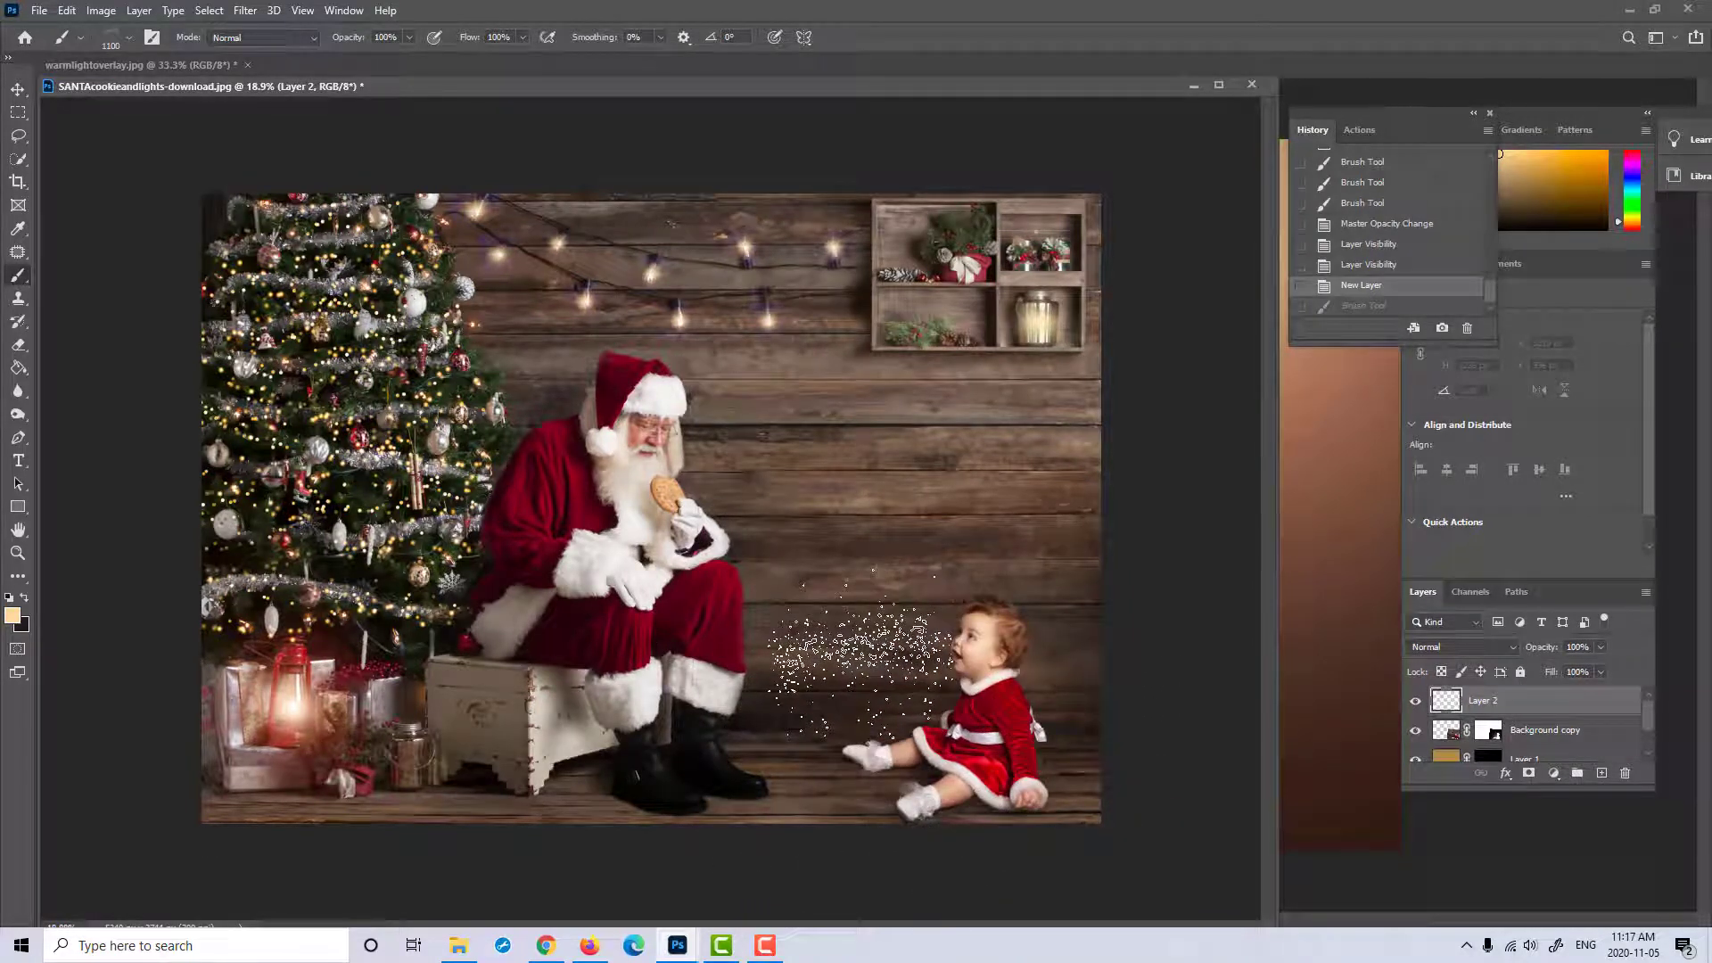
{"action": "left_click", "coordinate": [858, 656]}
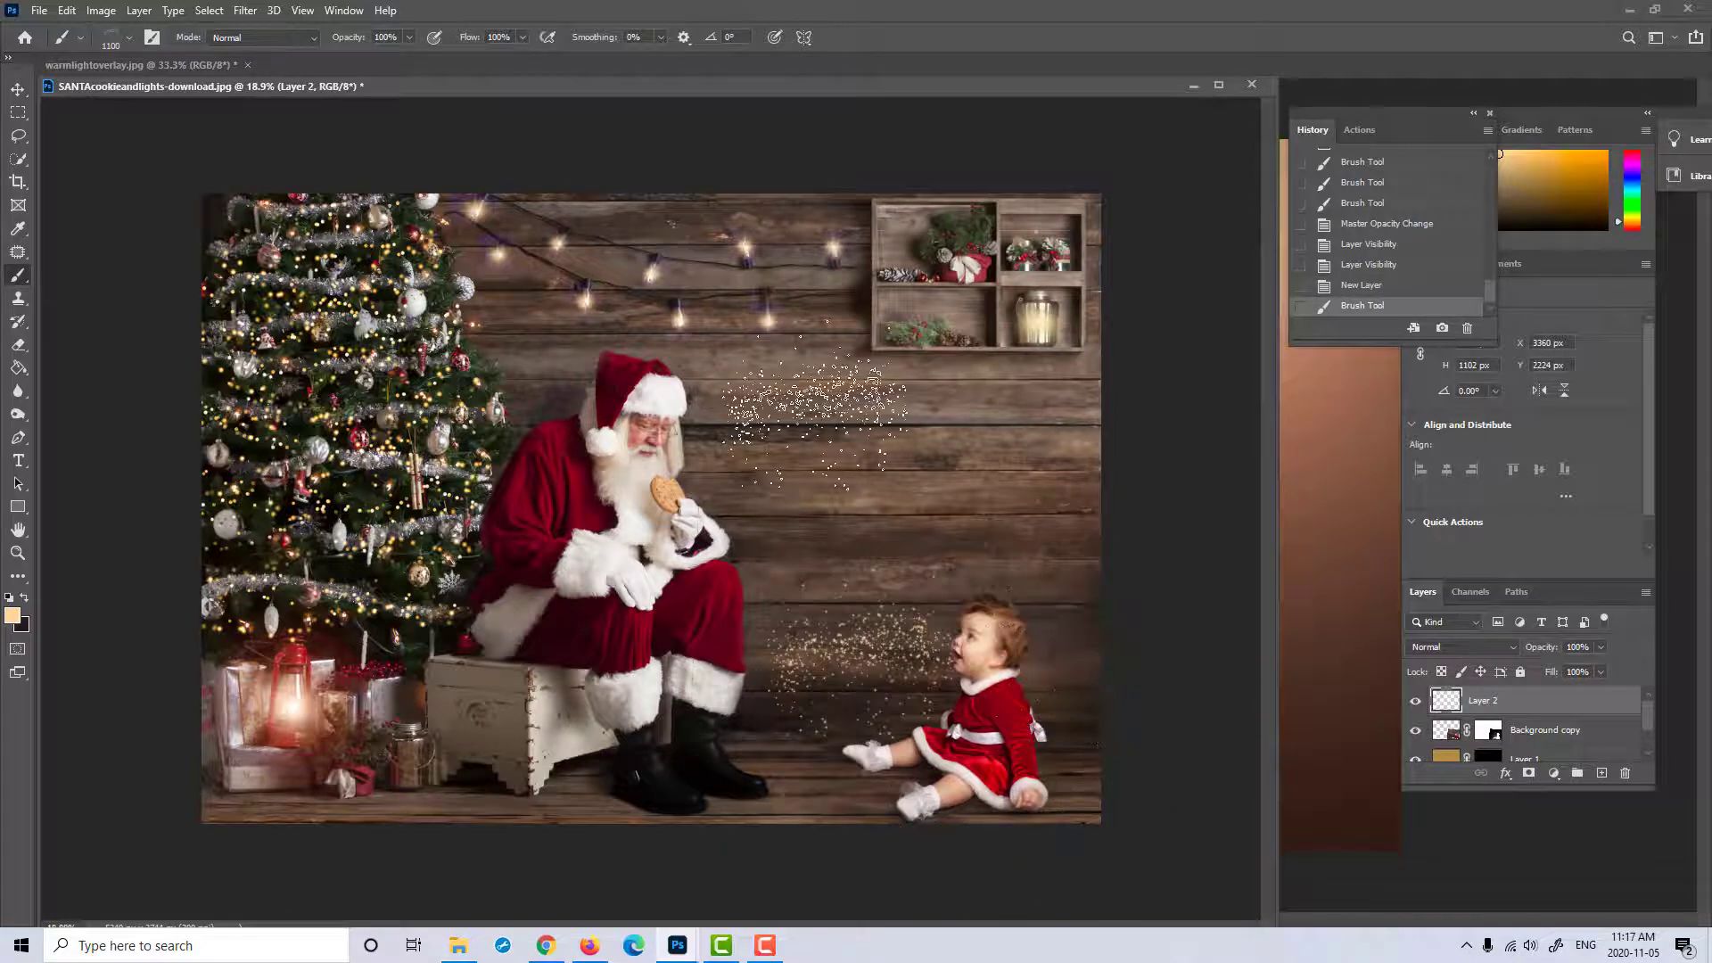
{"action": "left_click", "coordinate": [1400, 288]}
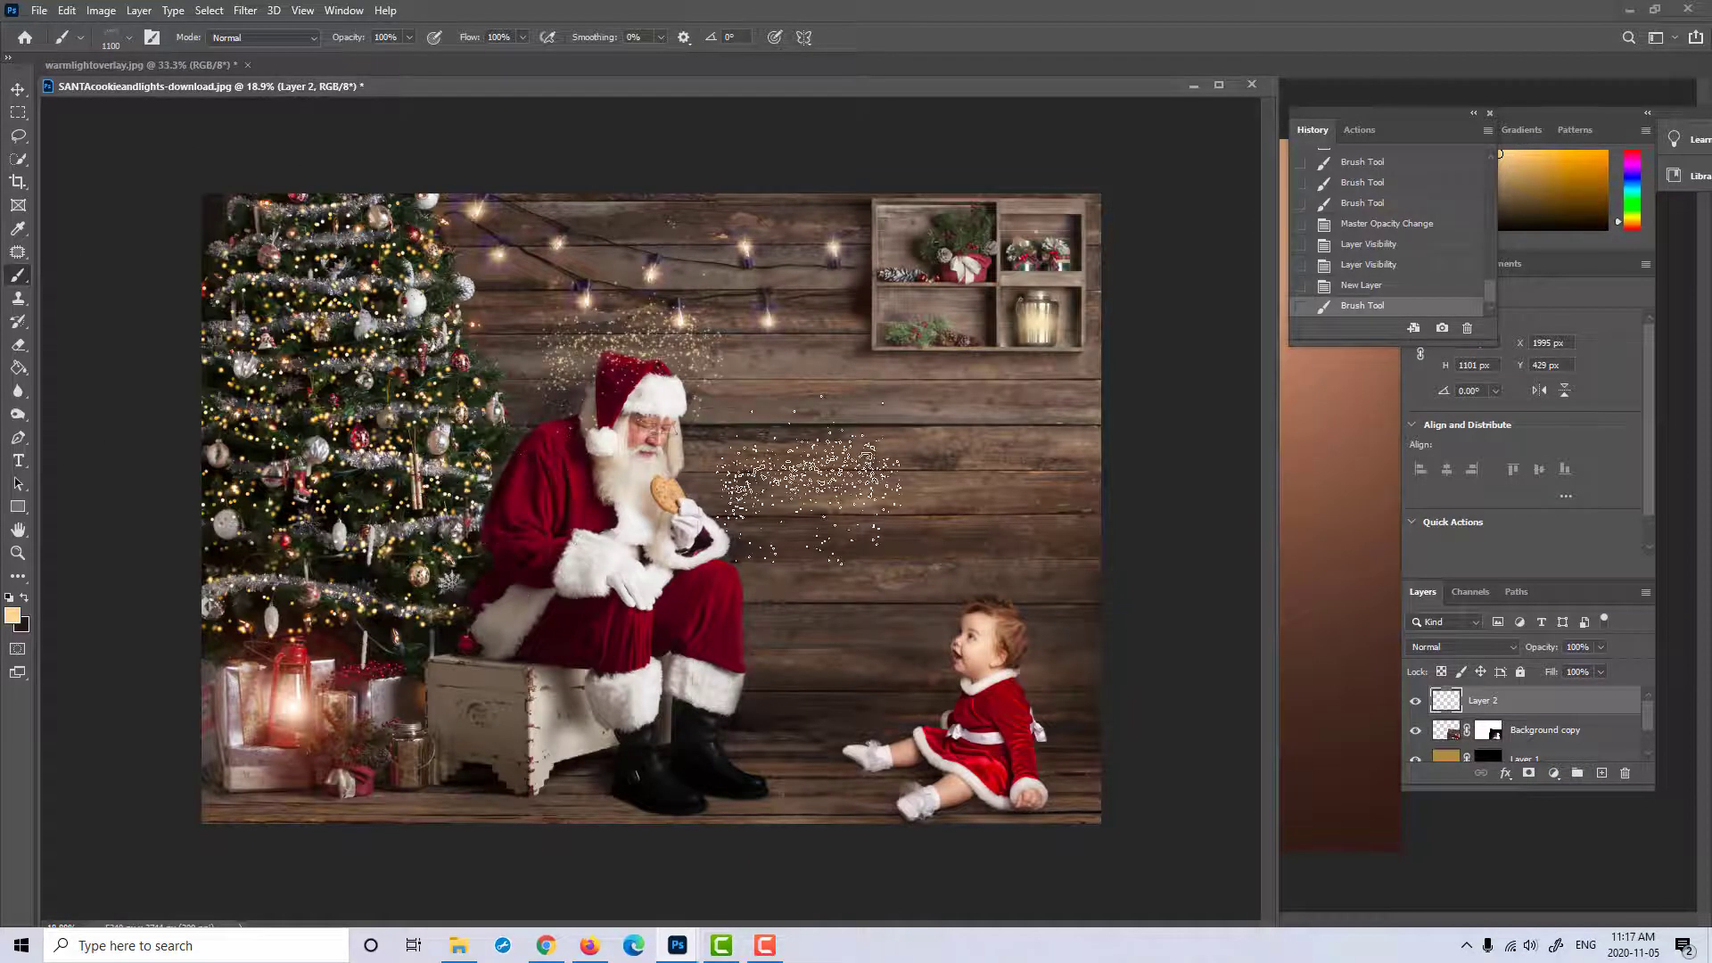
Step: Stamp 2500 px Sparkler 7 sparkles on Layer 2 across the wall above the baby and around the string lights
{"action": "left_click", "coordinate": [129, 36]}
{"action": "left_click", "coordinate": [125, 239]}
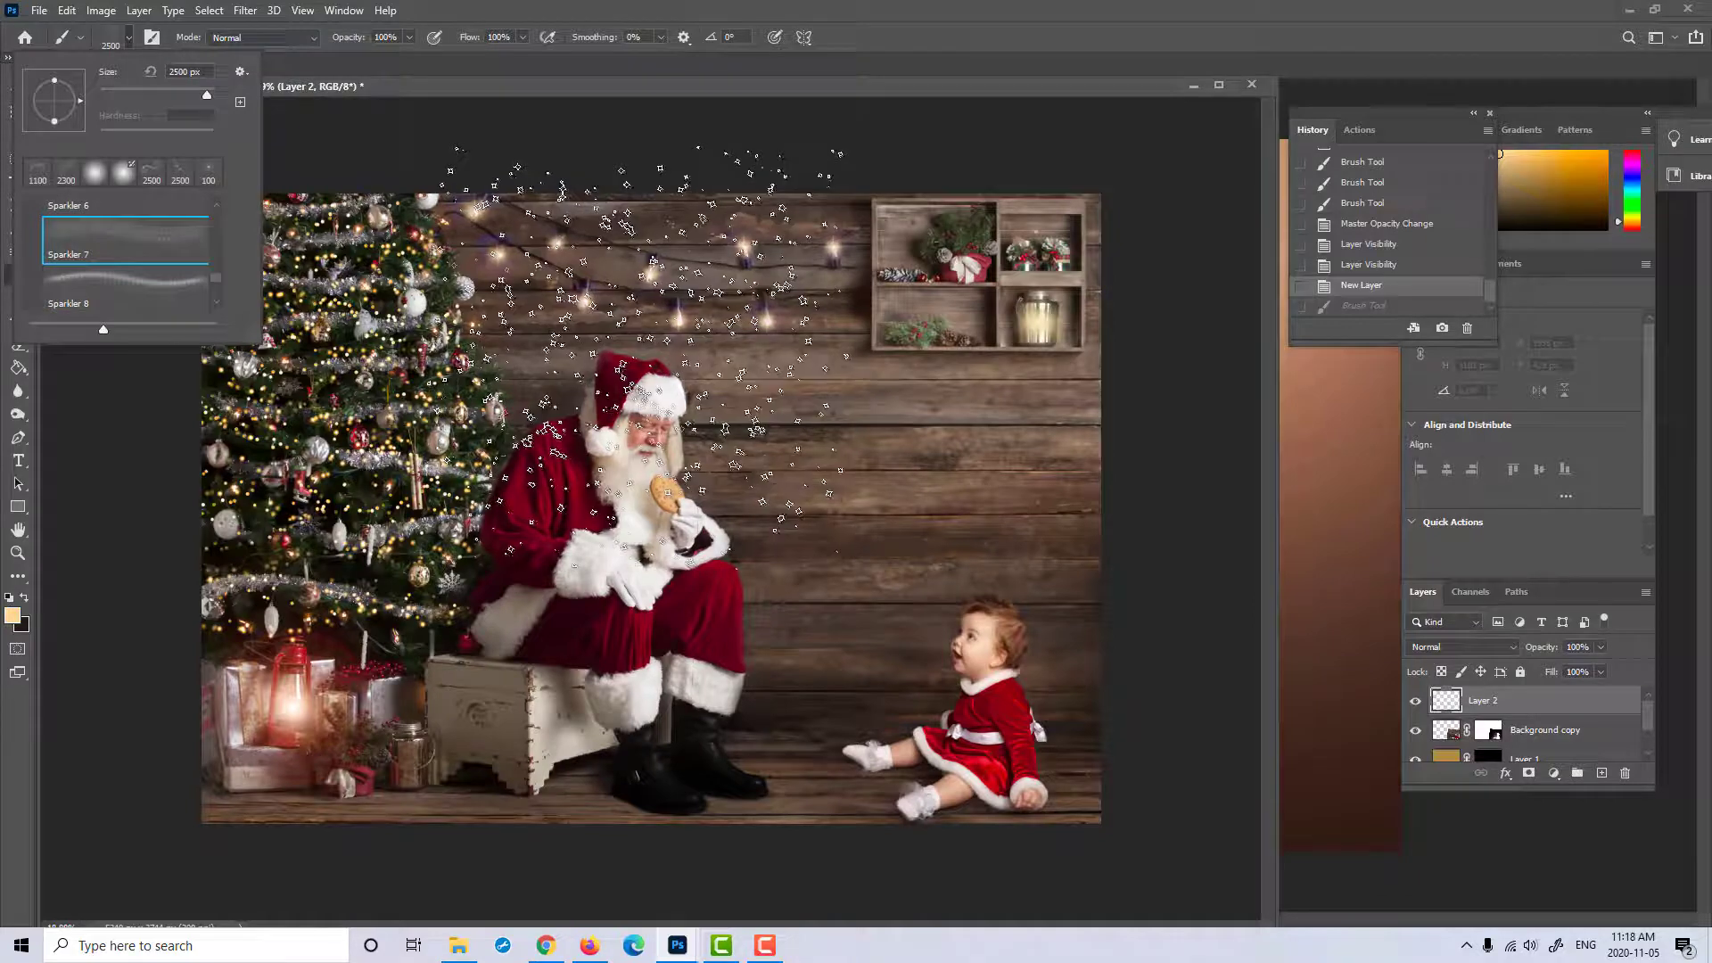
{"action": "left_click", "coordinate": [923, 446]}
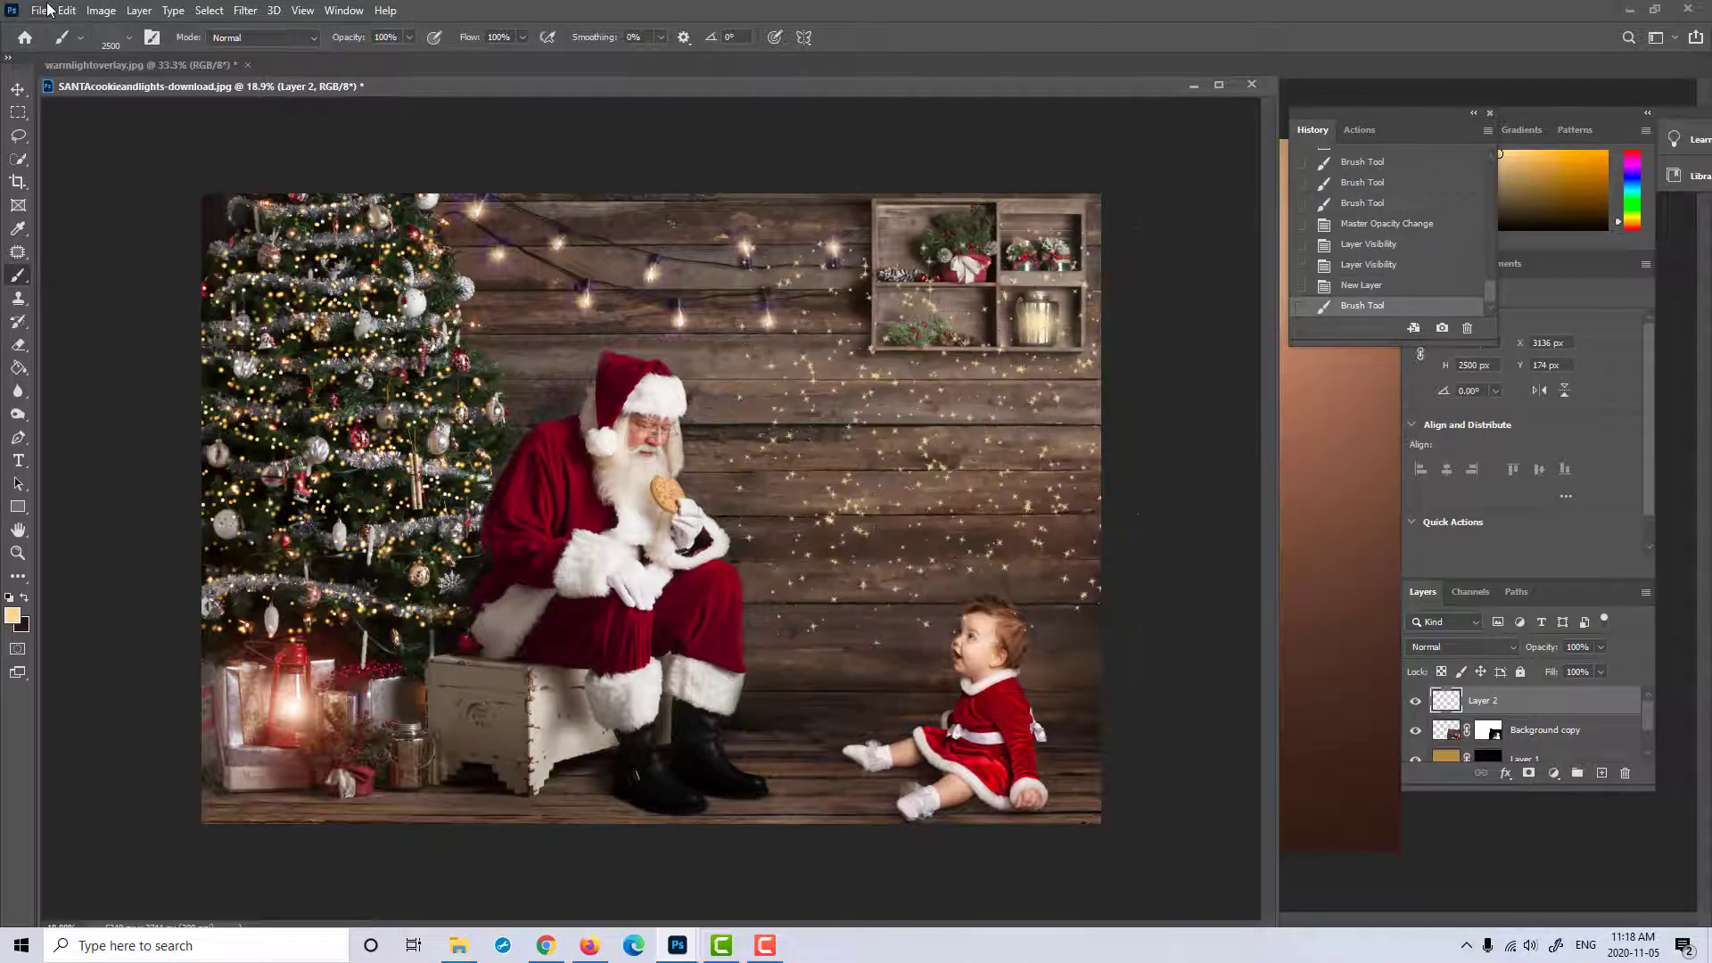
{"action": "left_click", "coordinate": [652, 201]}
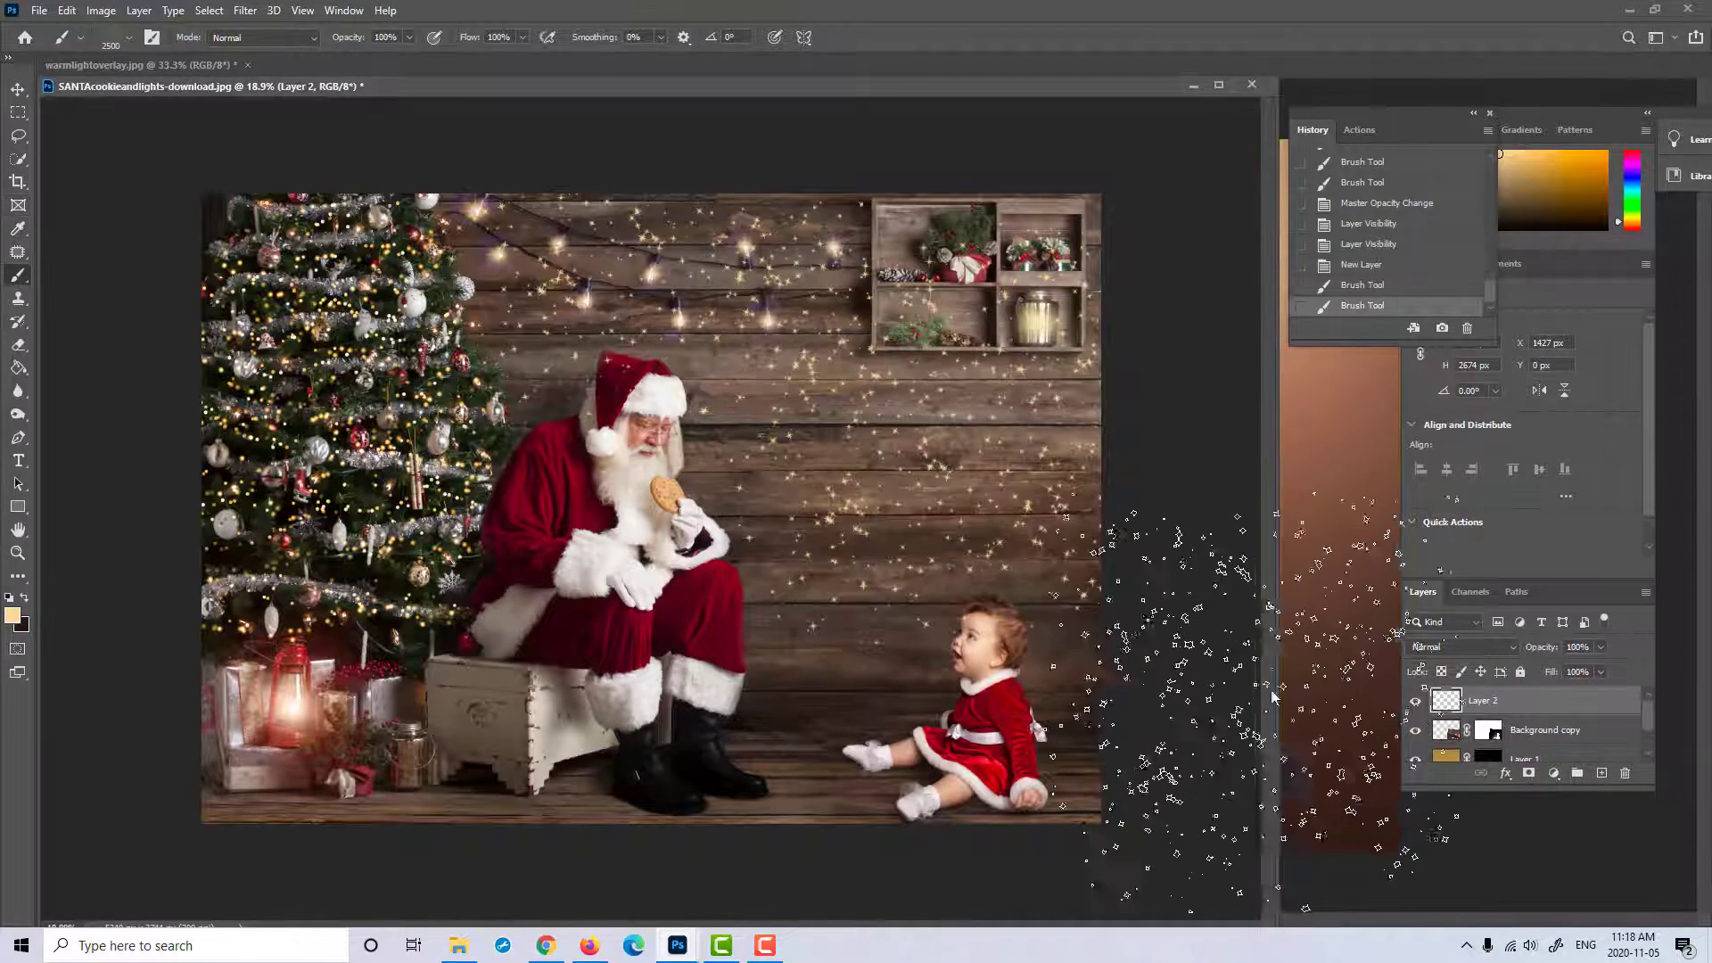
Step: Set Layer 2's blend mode to Screen and its opacity to 62%, and delete the layer
{"action": "left_click", "coordinate": [1496, 649]}
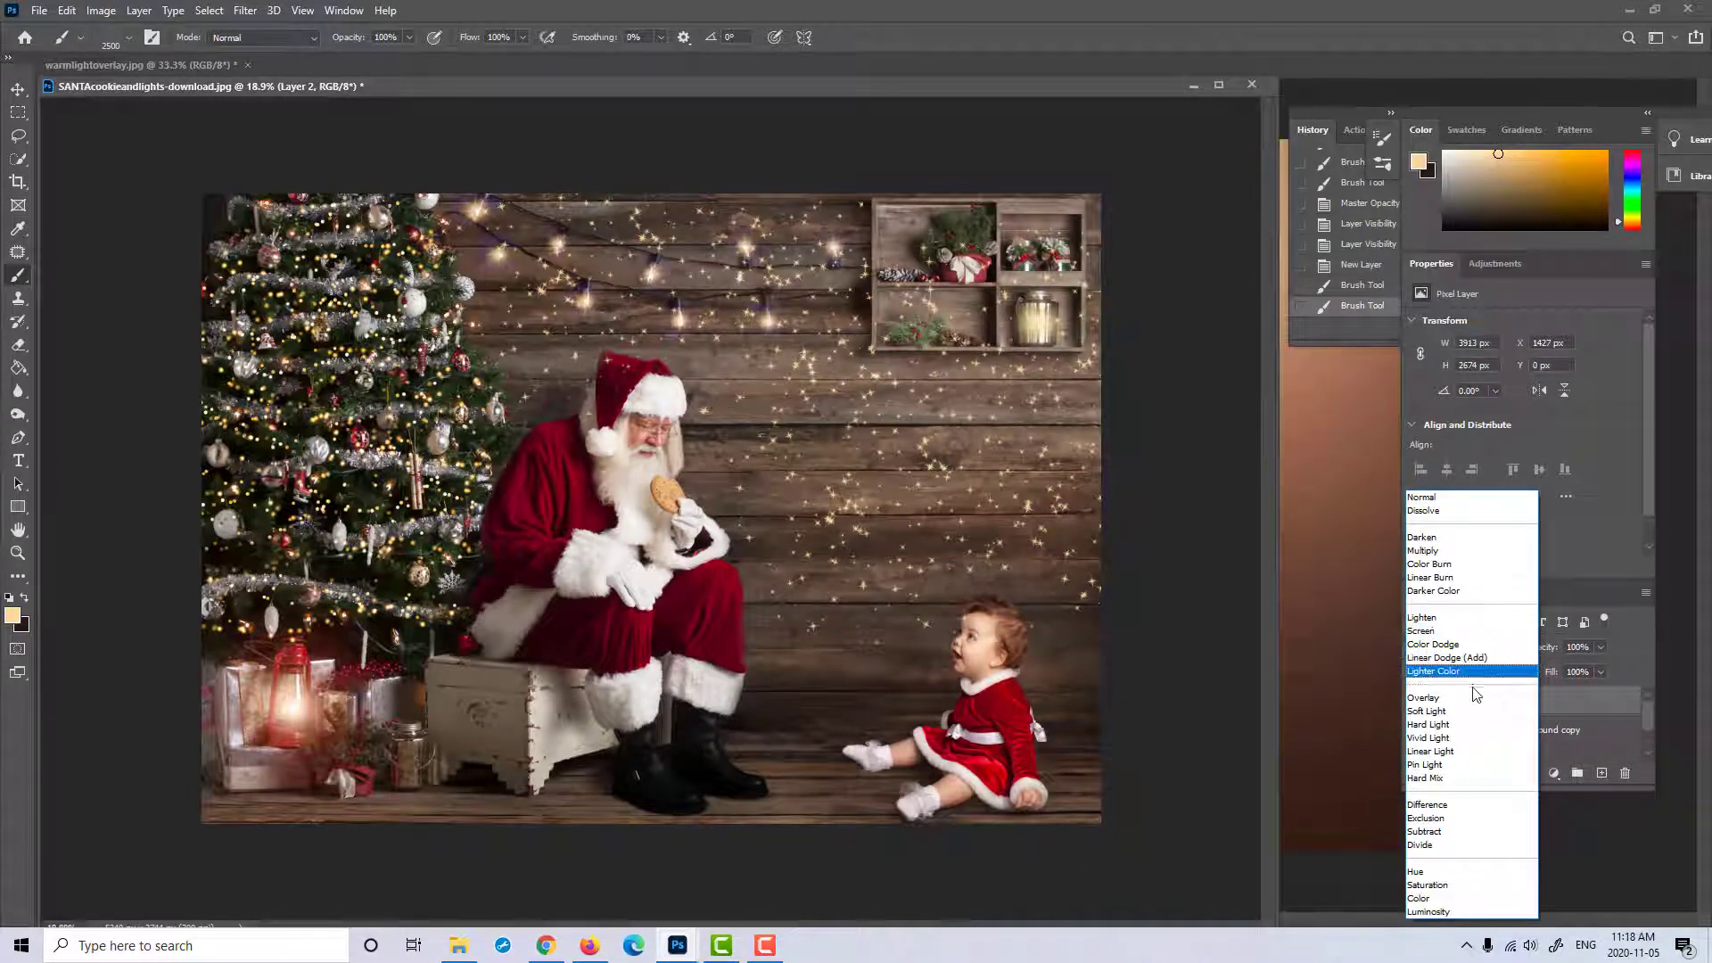
{"action": "left_click", "coordinate": [1453, 633]}
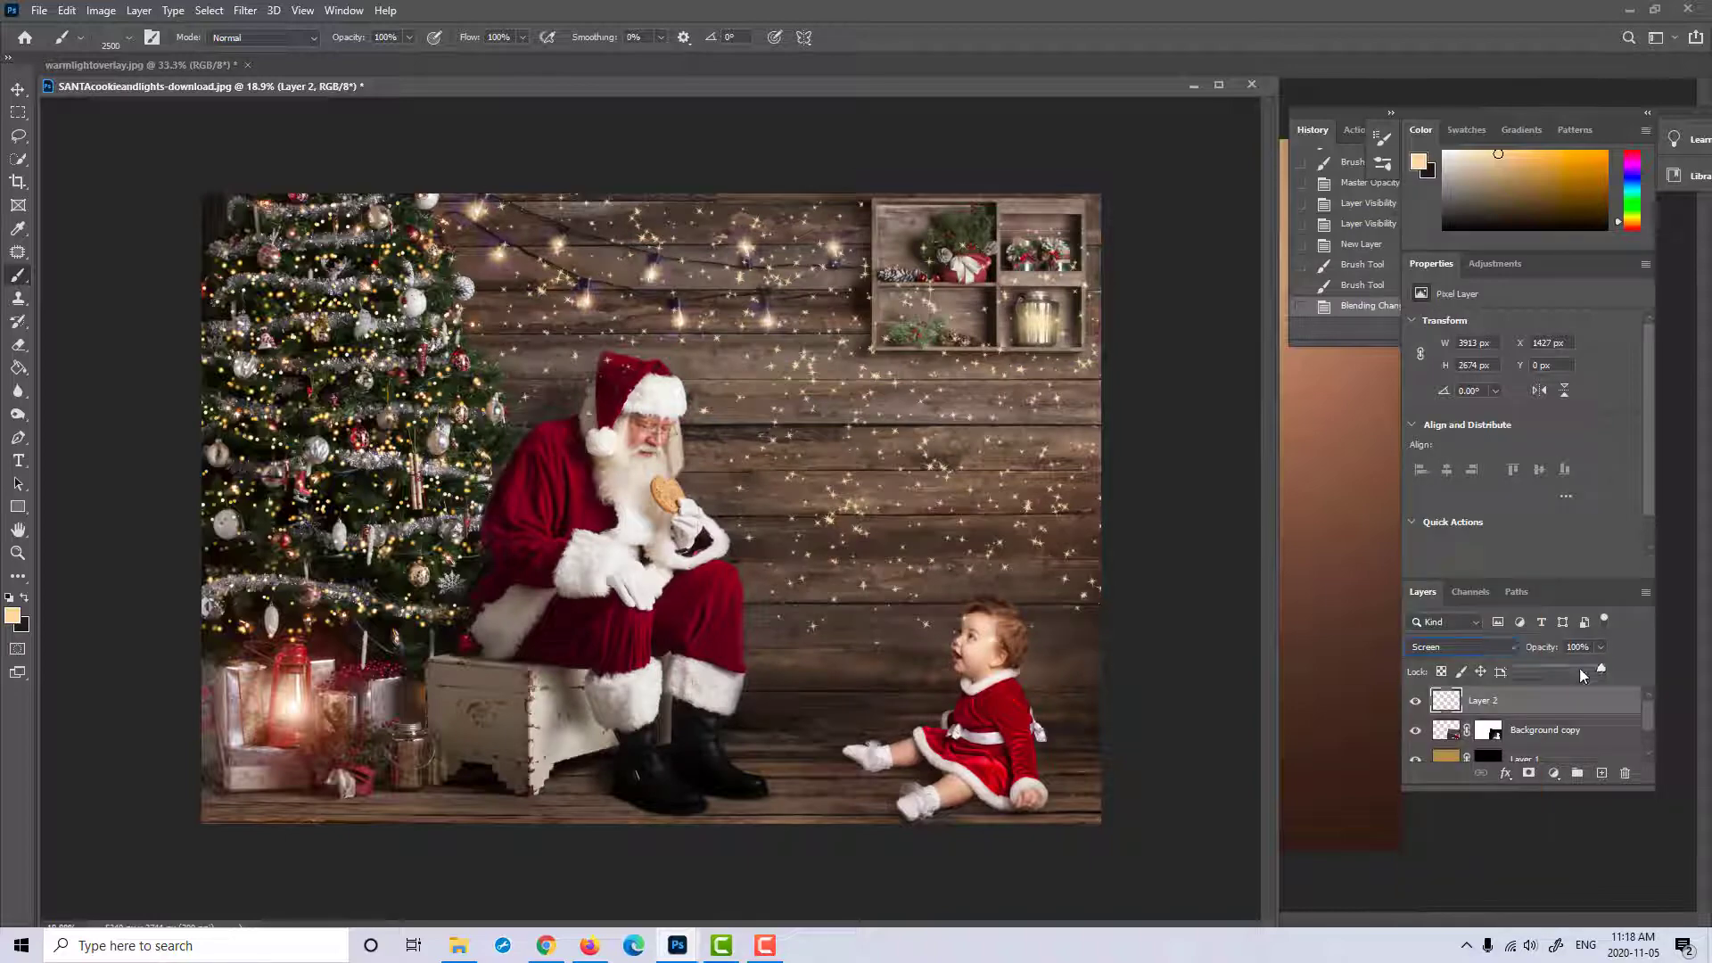
{"action": "left_click", "coordinate": [1580, 669]}
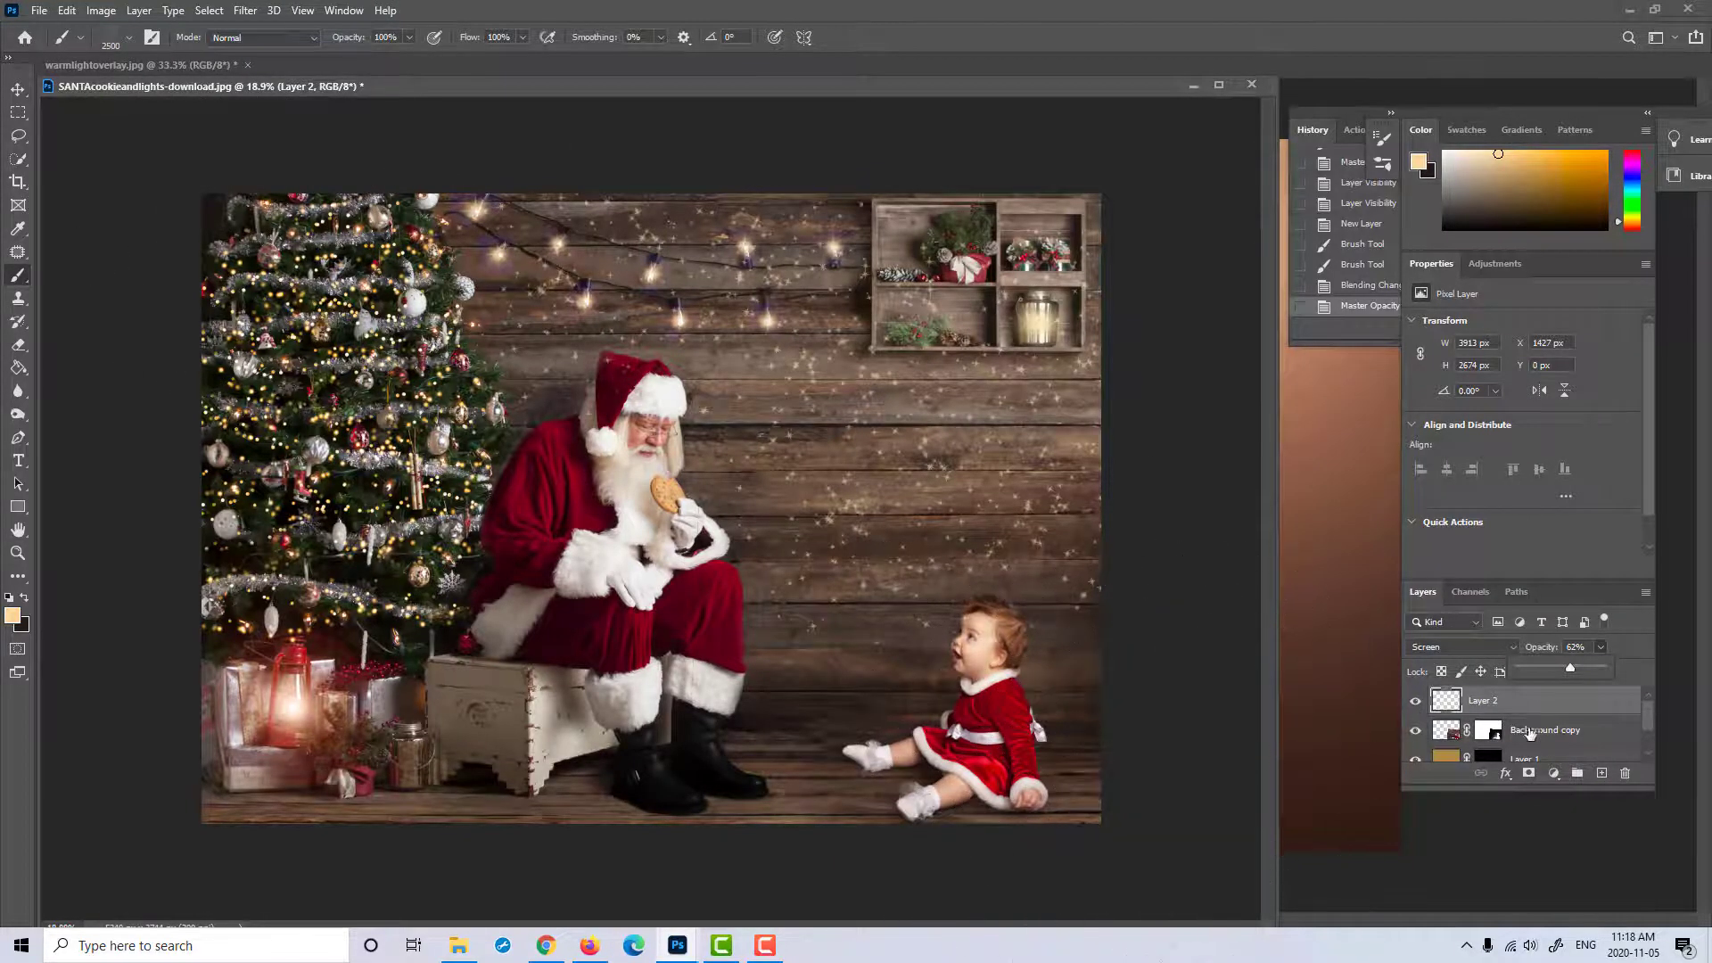
{"action": "left_click_drag", "start_coordinate": [1542, 714], "coordinate": [1628, 775]}
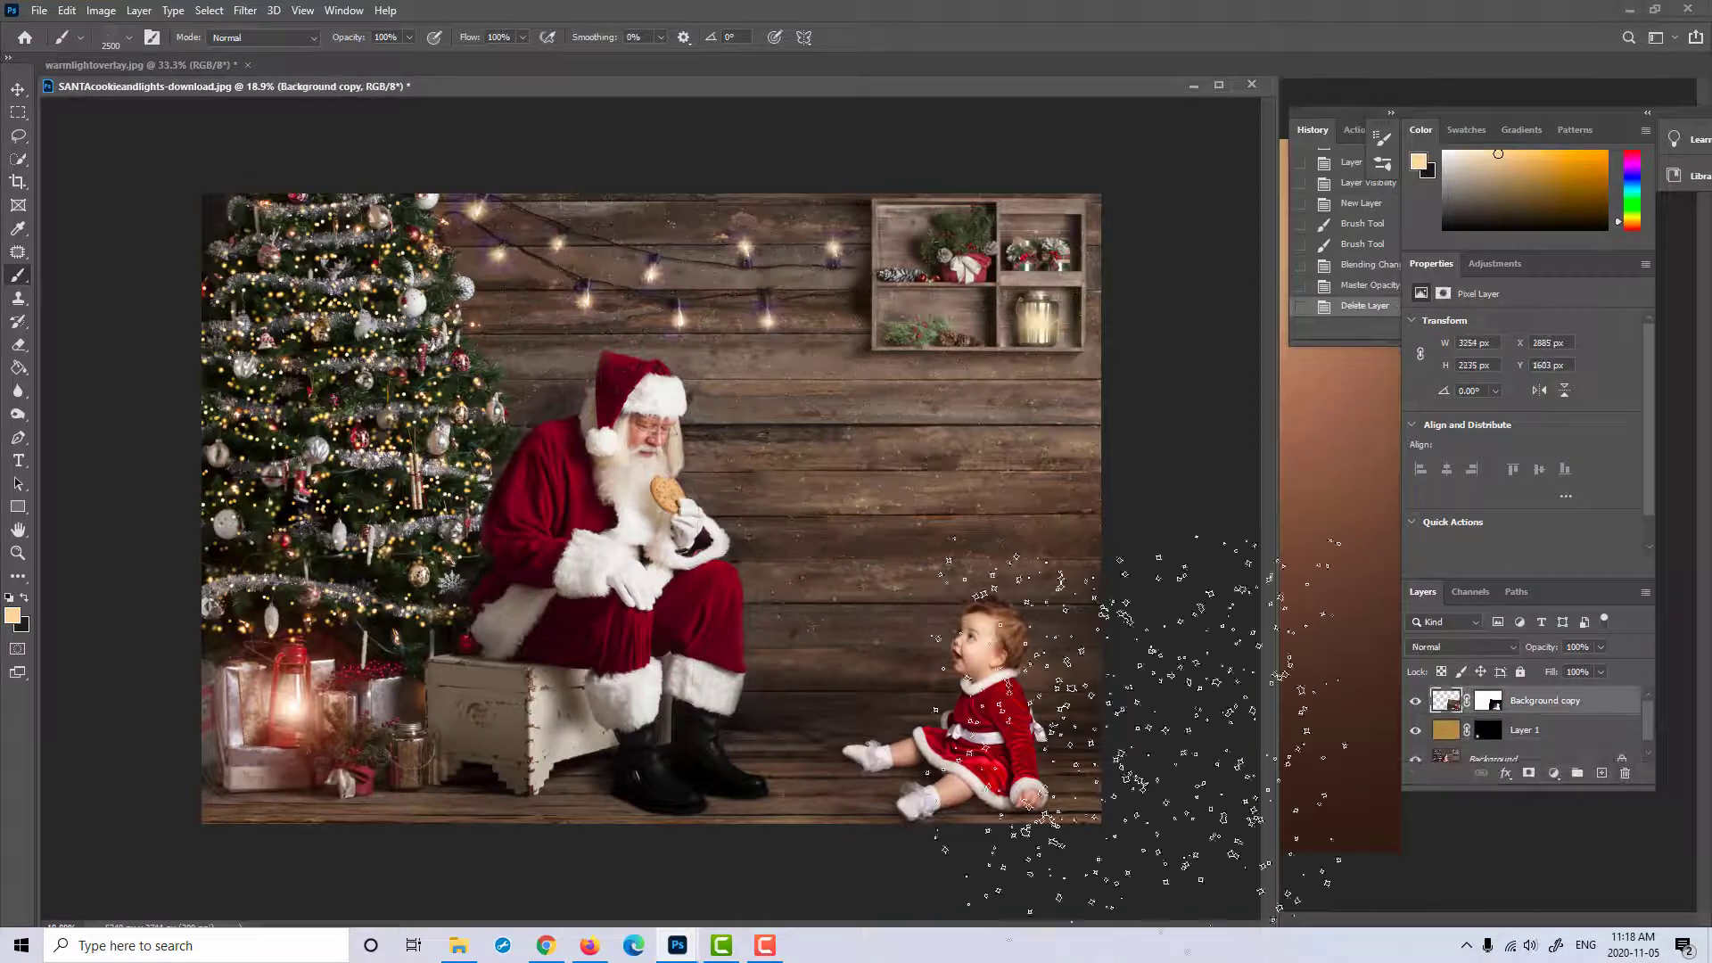
Step: Add a new layer and stamp sparkles around the baby with the sparkler brush reduced to 1900 px
{"action": "left_click", "coordinate": [1601, 773]}
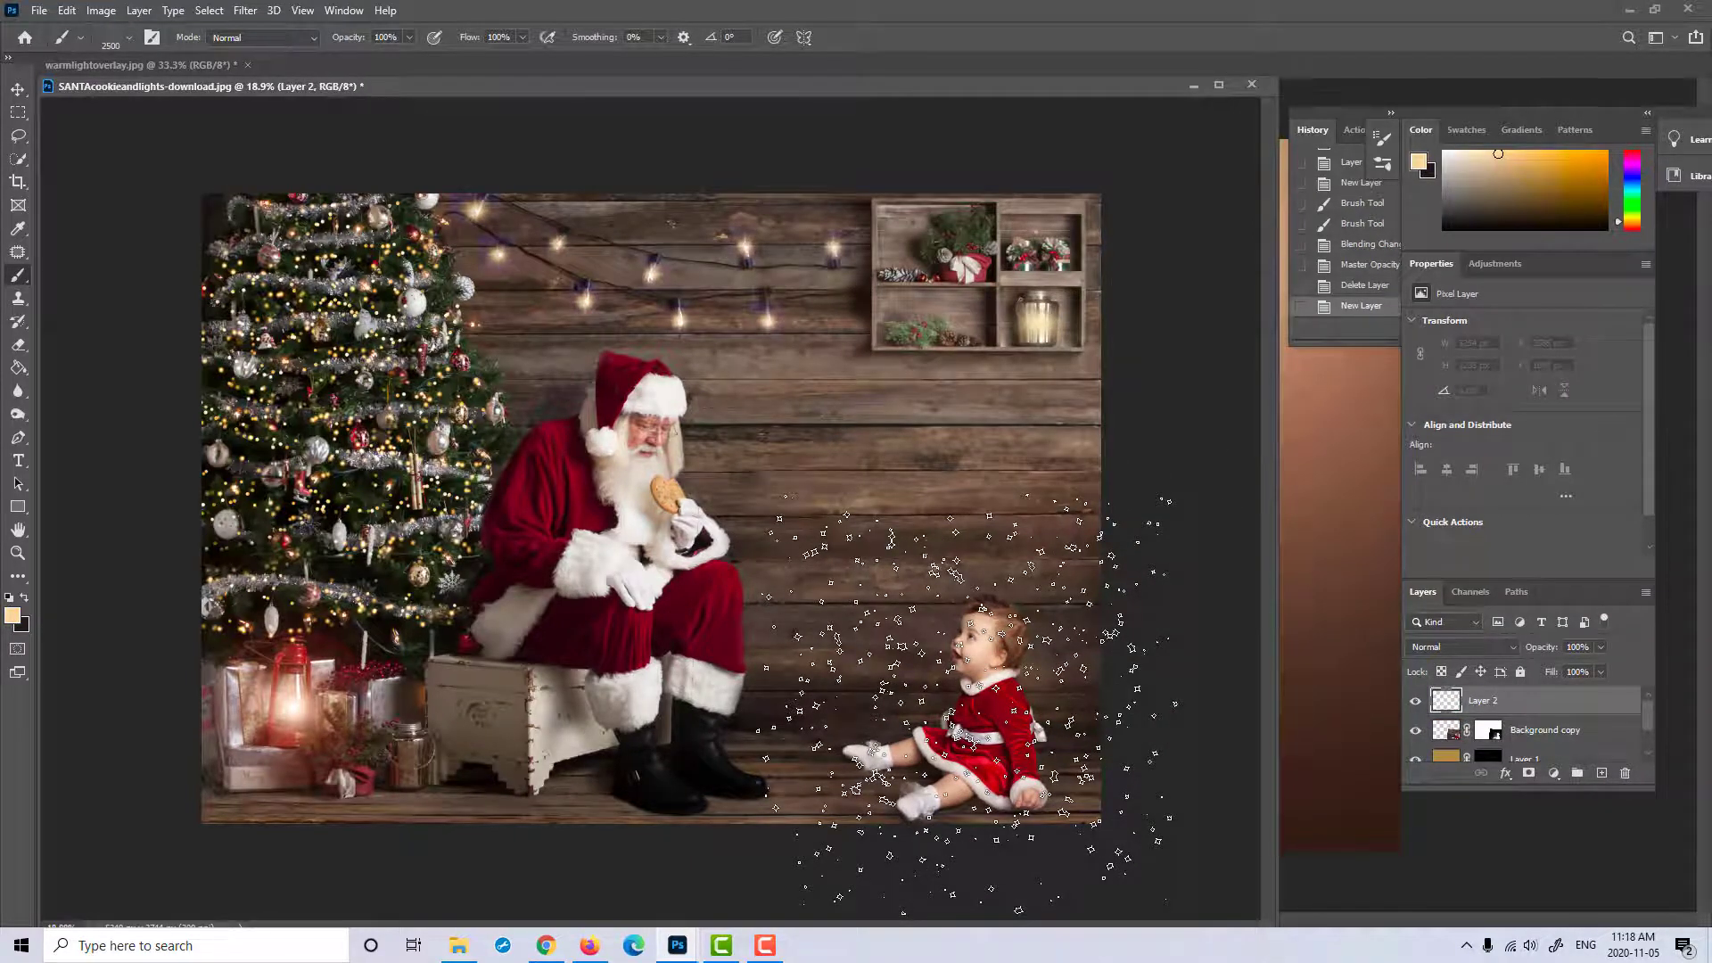
{"action": "key", "text": "bracketleft"}
{"action": "key", "text": "bracketleft"}
{"action": "key", "text": "bracketleft"}
{"action": "key", "text": "bracketleft"}
{"action": "key", "text": "bracketleft"}
{"action": "key", "text": "bracketleft"}
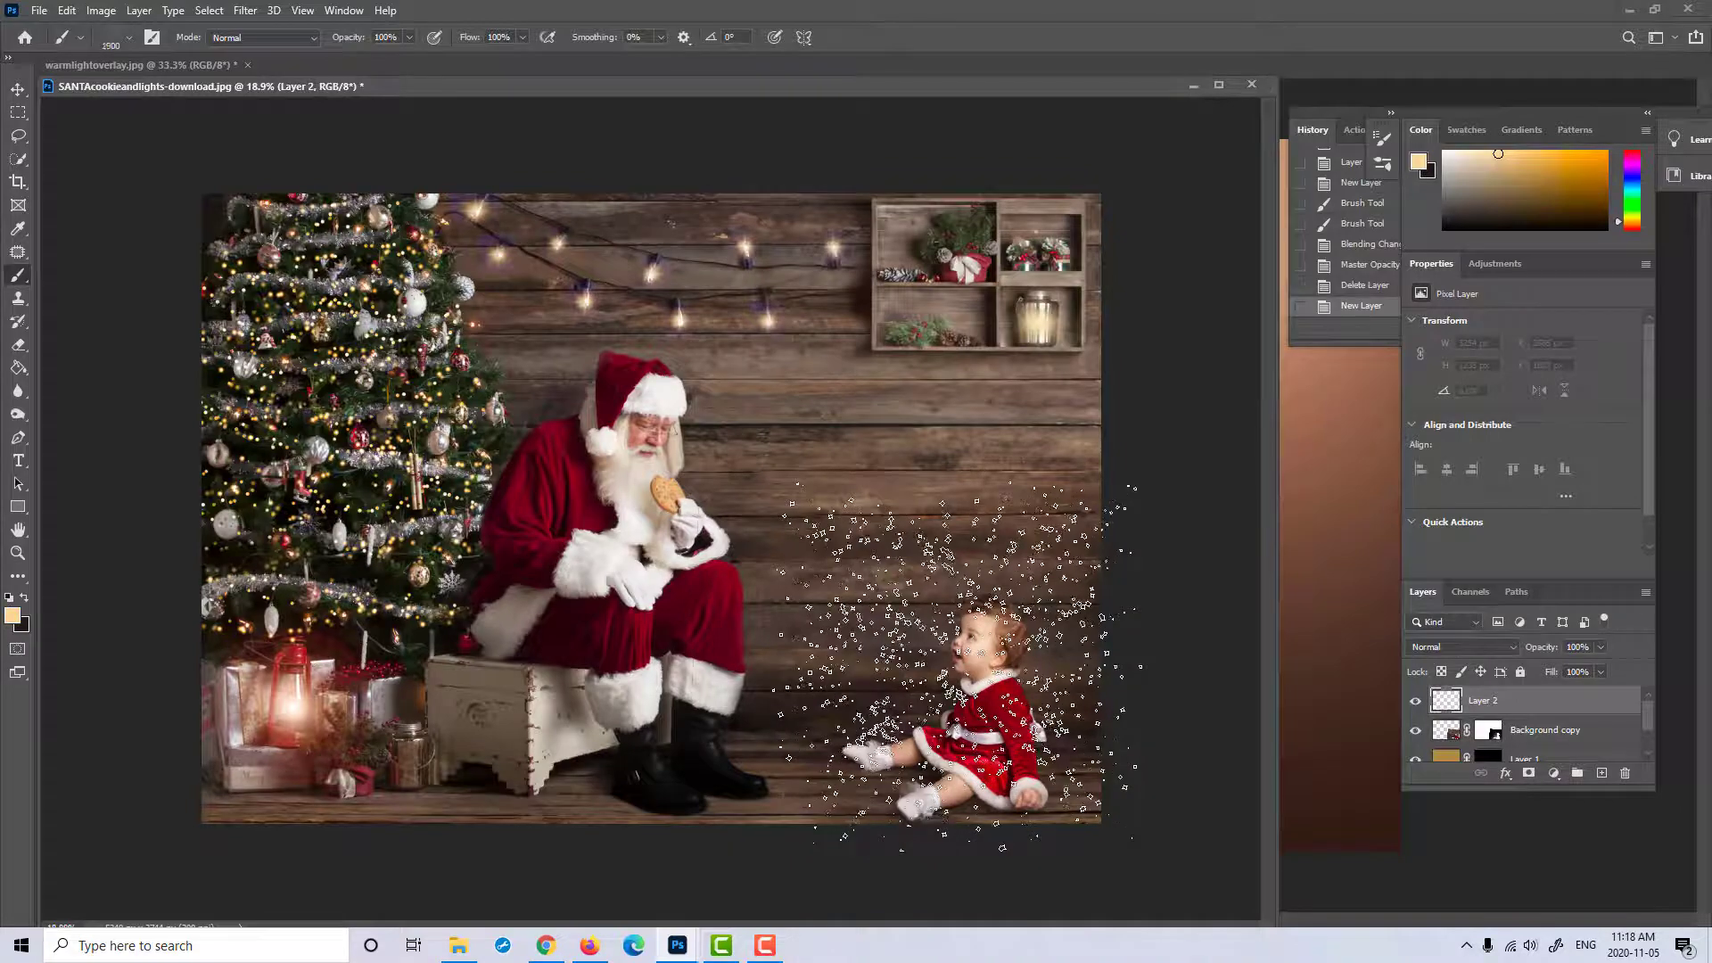
{"action": "left_click", "coordinate": [956, 666]}
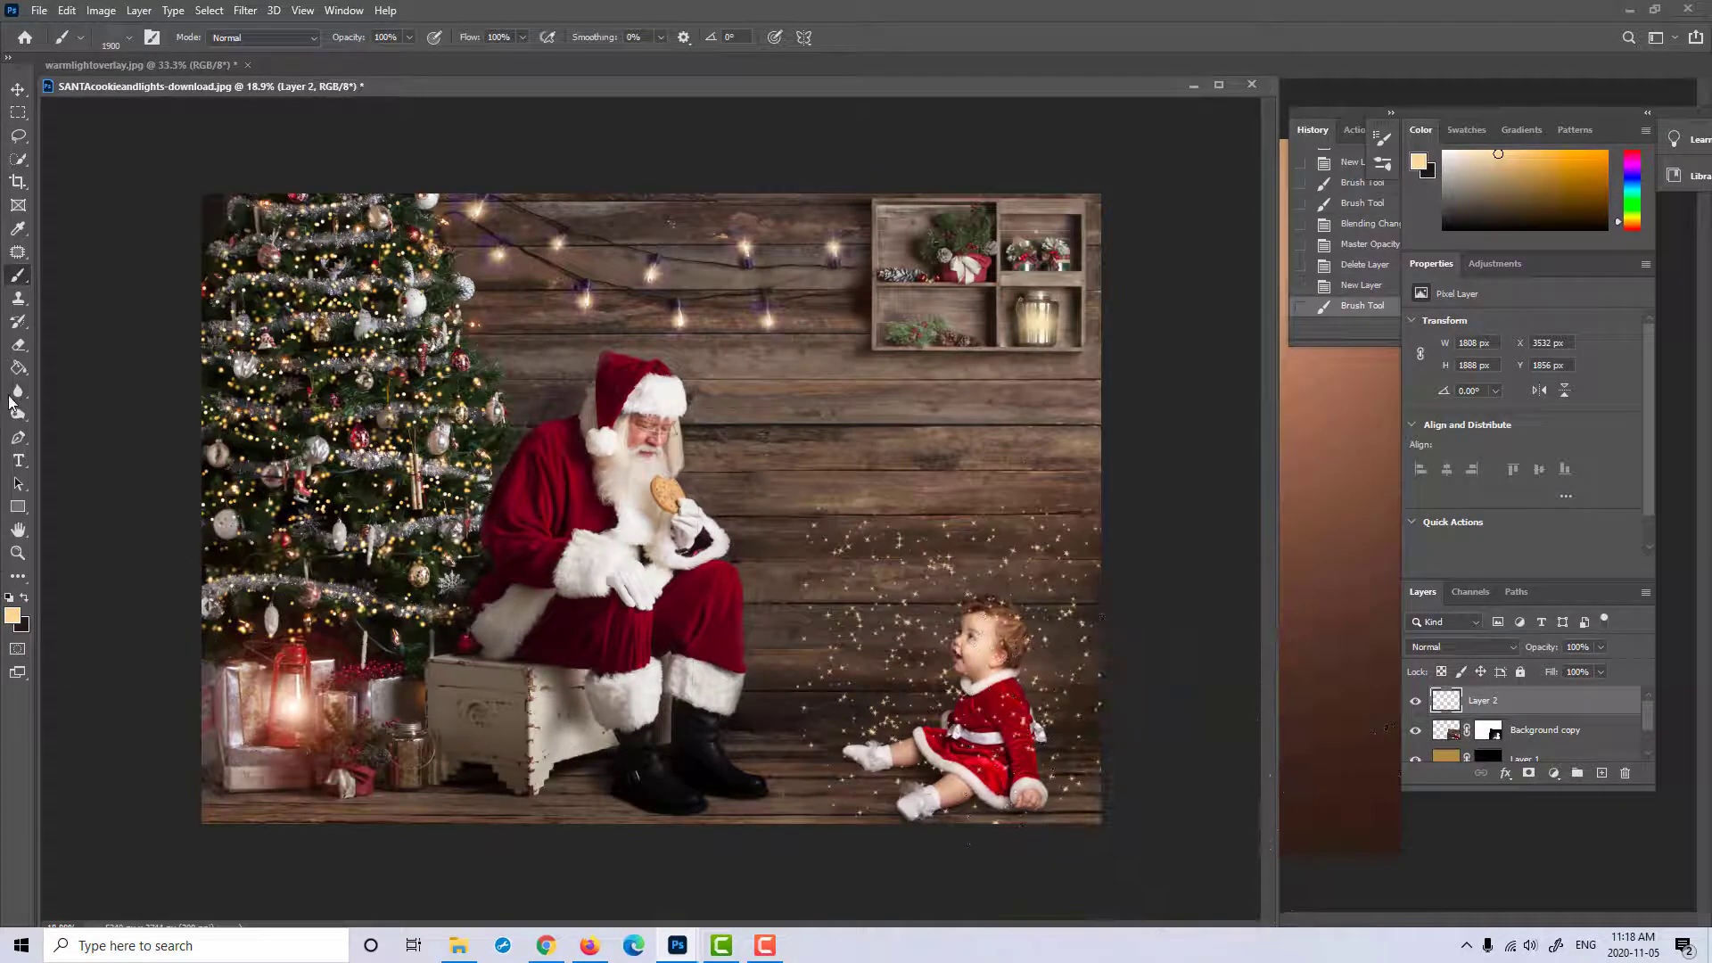
Step: Erase the sparkles covering the baby's face, body and dress on Layer 2 with a 700 px eraser
{"action": "left_click", "coordinate": [17, 345]}
{"action": "left_click", "coordinate": [992, 661]}
{"action": "left_click", "coordinate": [986, 650]}
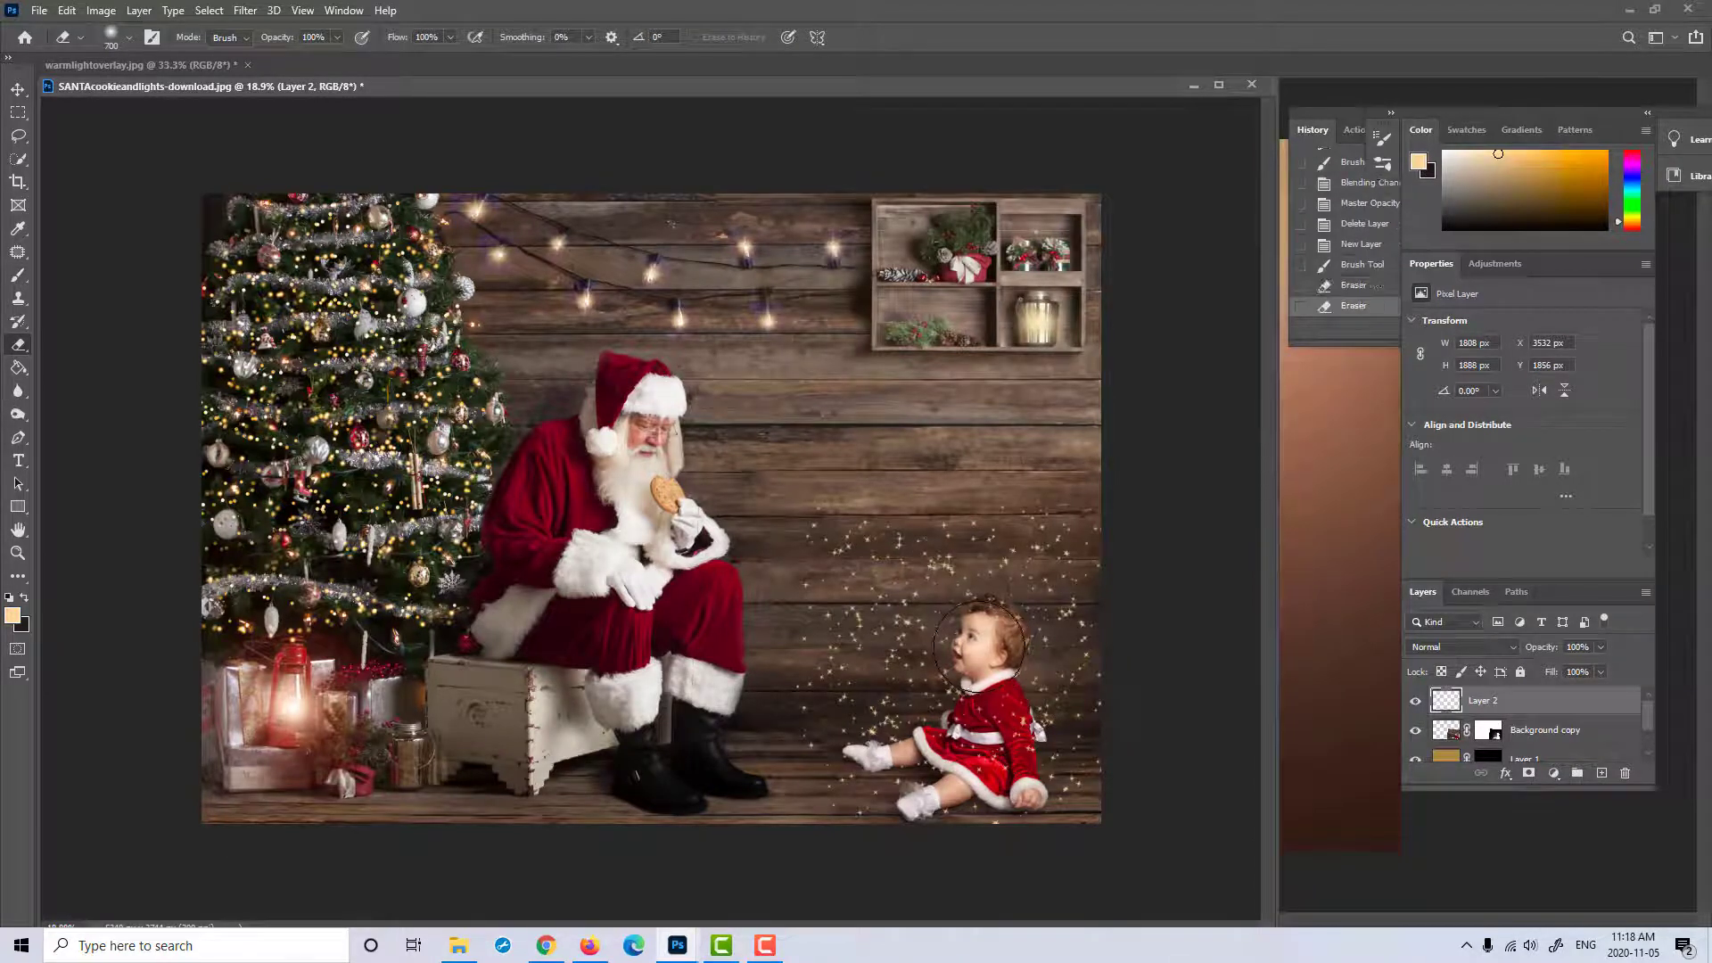
{"action": "left_click", "coordinate": [979, 668]}
{"action": "left_click", "coordinate": [978, 725]}
{"action": "left_click", "coordinate": [938, 744]}
{"action": "left_click", "coordinate": [981, 739]}
{"action": "left_click", "coordinate": [991, 704]}
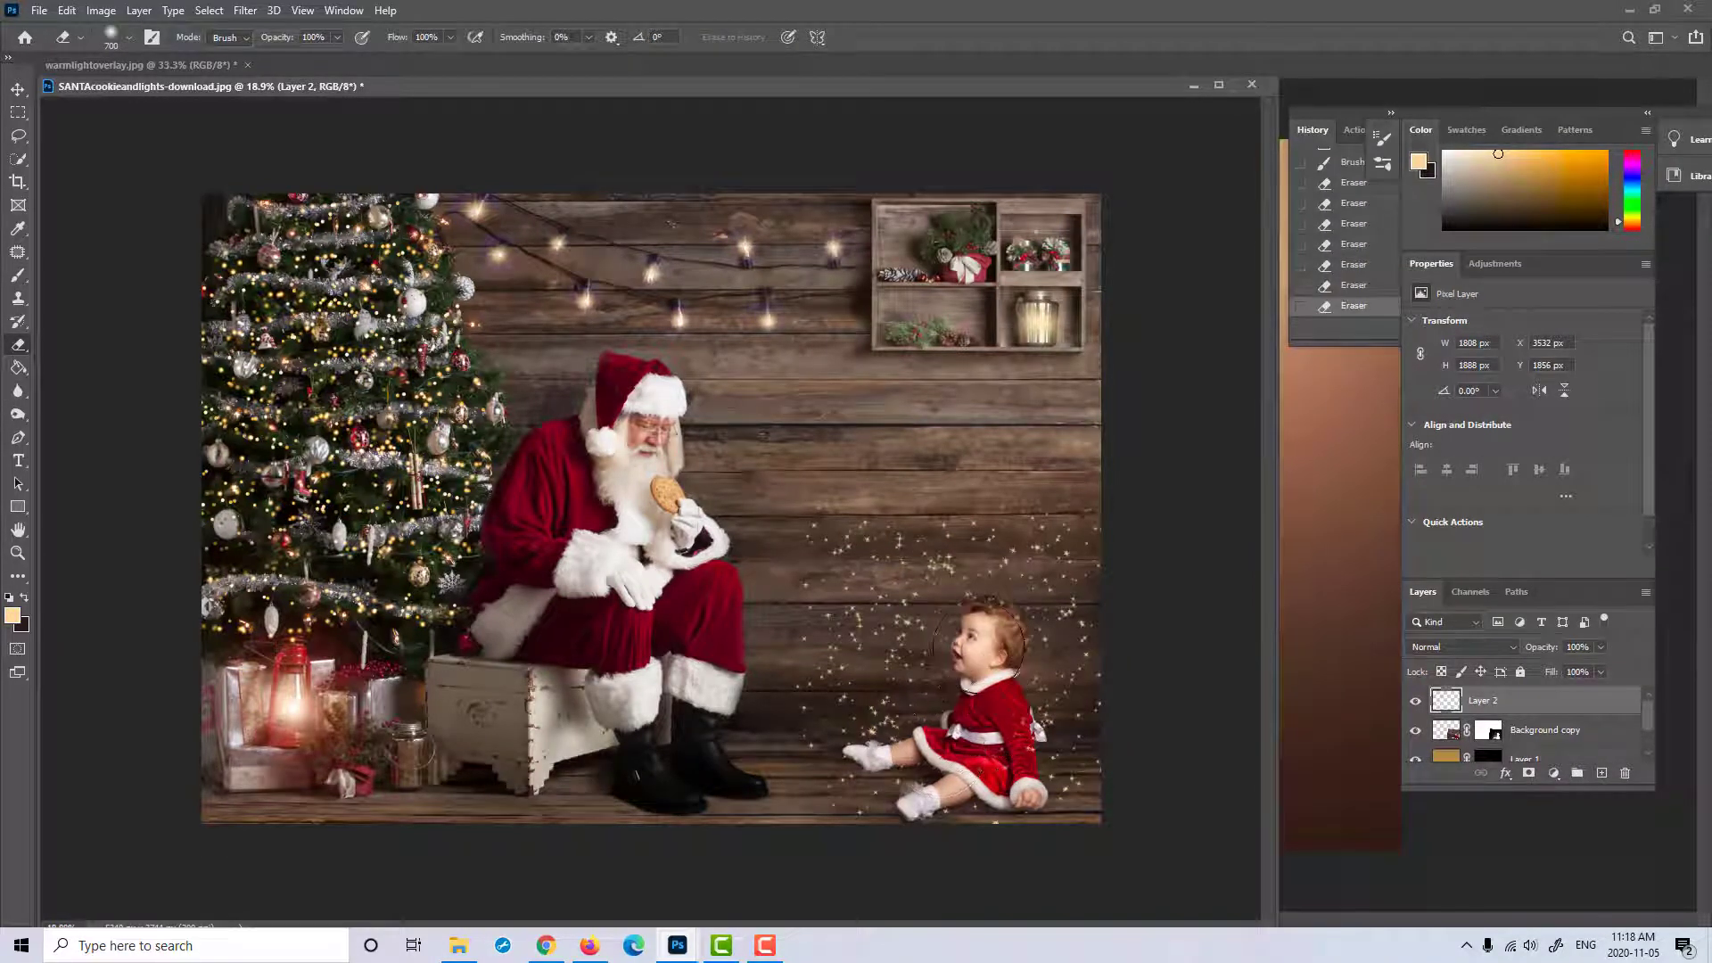
Step: Blend the sparkles around the baby using Screen mode at 66% opacity on Layer 2
{"action": "left_click", "coordinate": [1486, 650]}
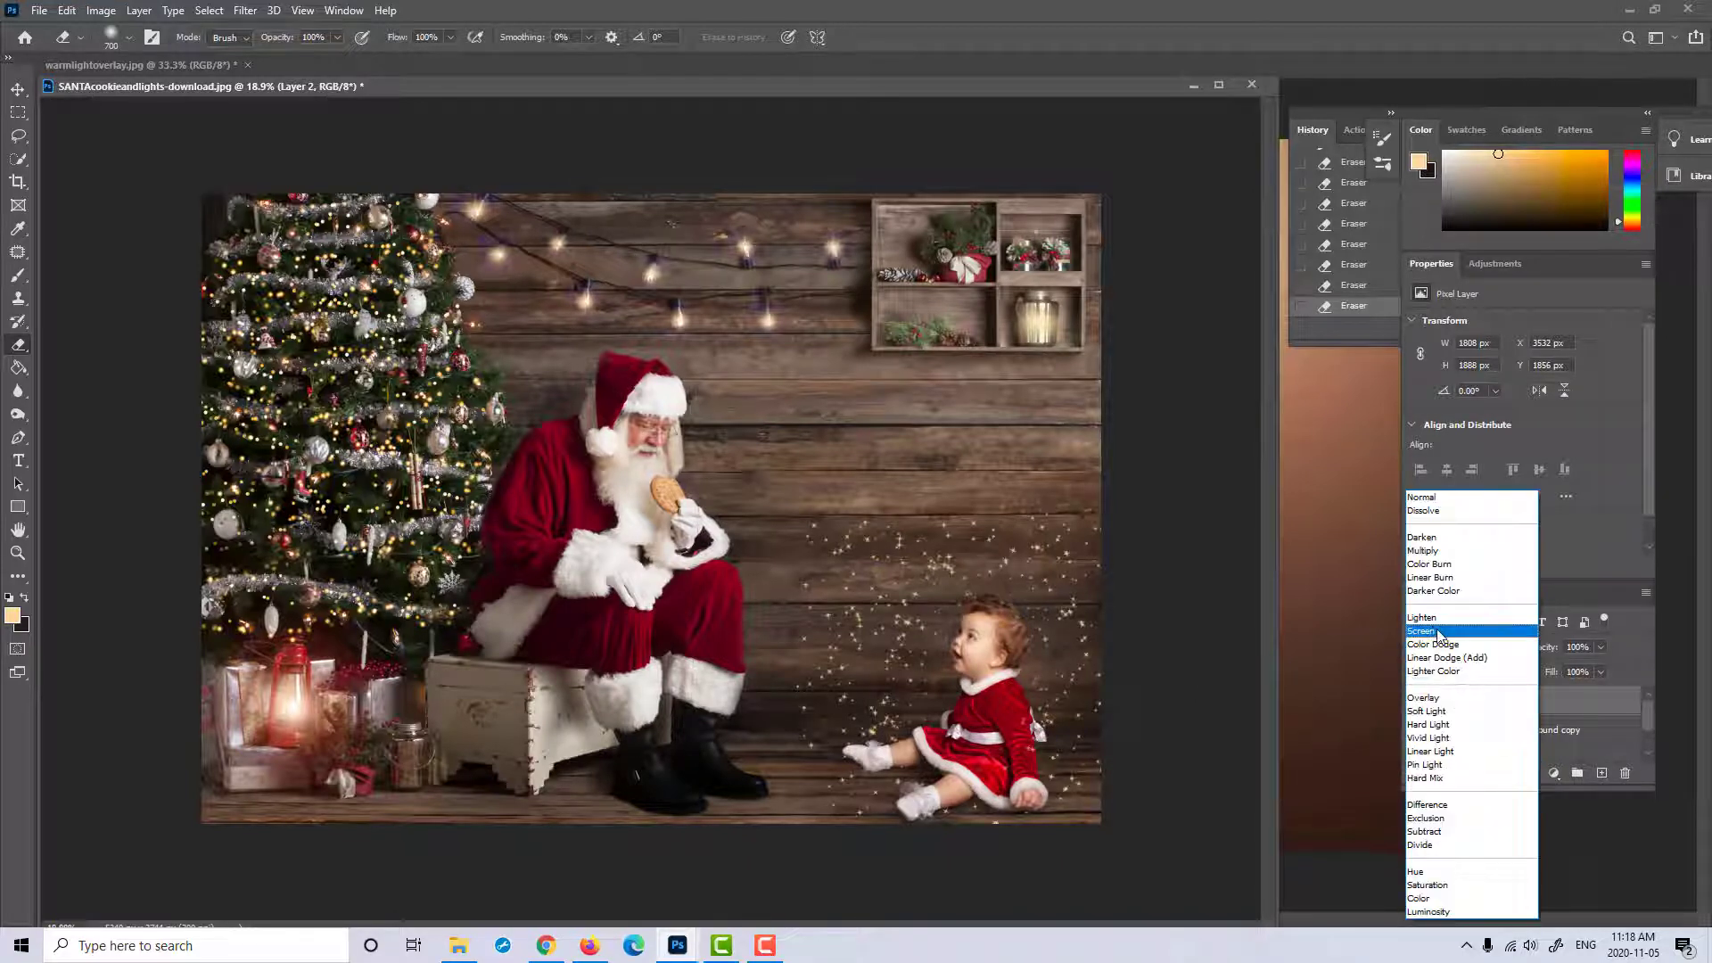
{"action": "left_click", "coordinate": [1438, 635]}
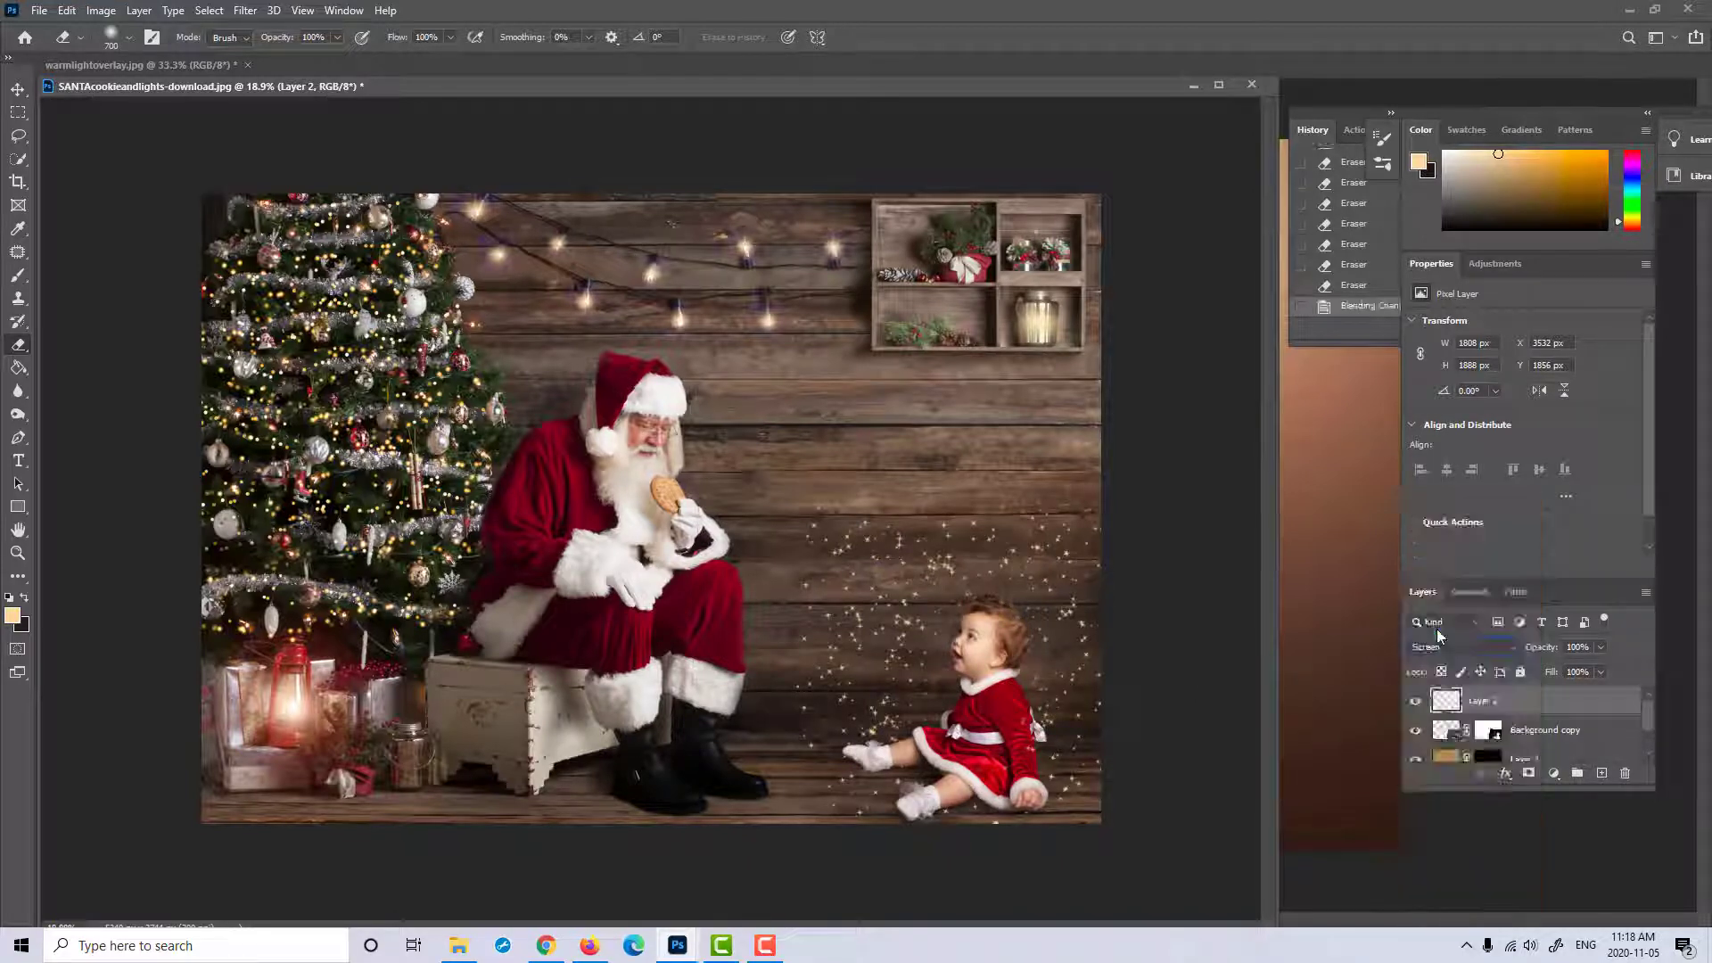
{"action": "left_click", "coordinate": [1600, 647]}
{"action": "left_click_drag", "start_coordinate": [1608, 669], "coordinate": [1574, 666]}
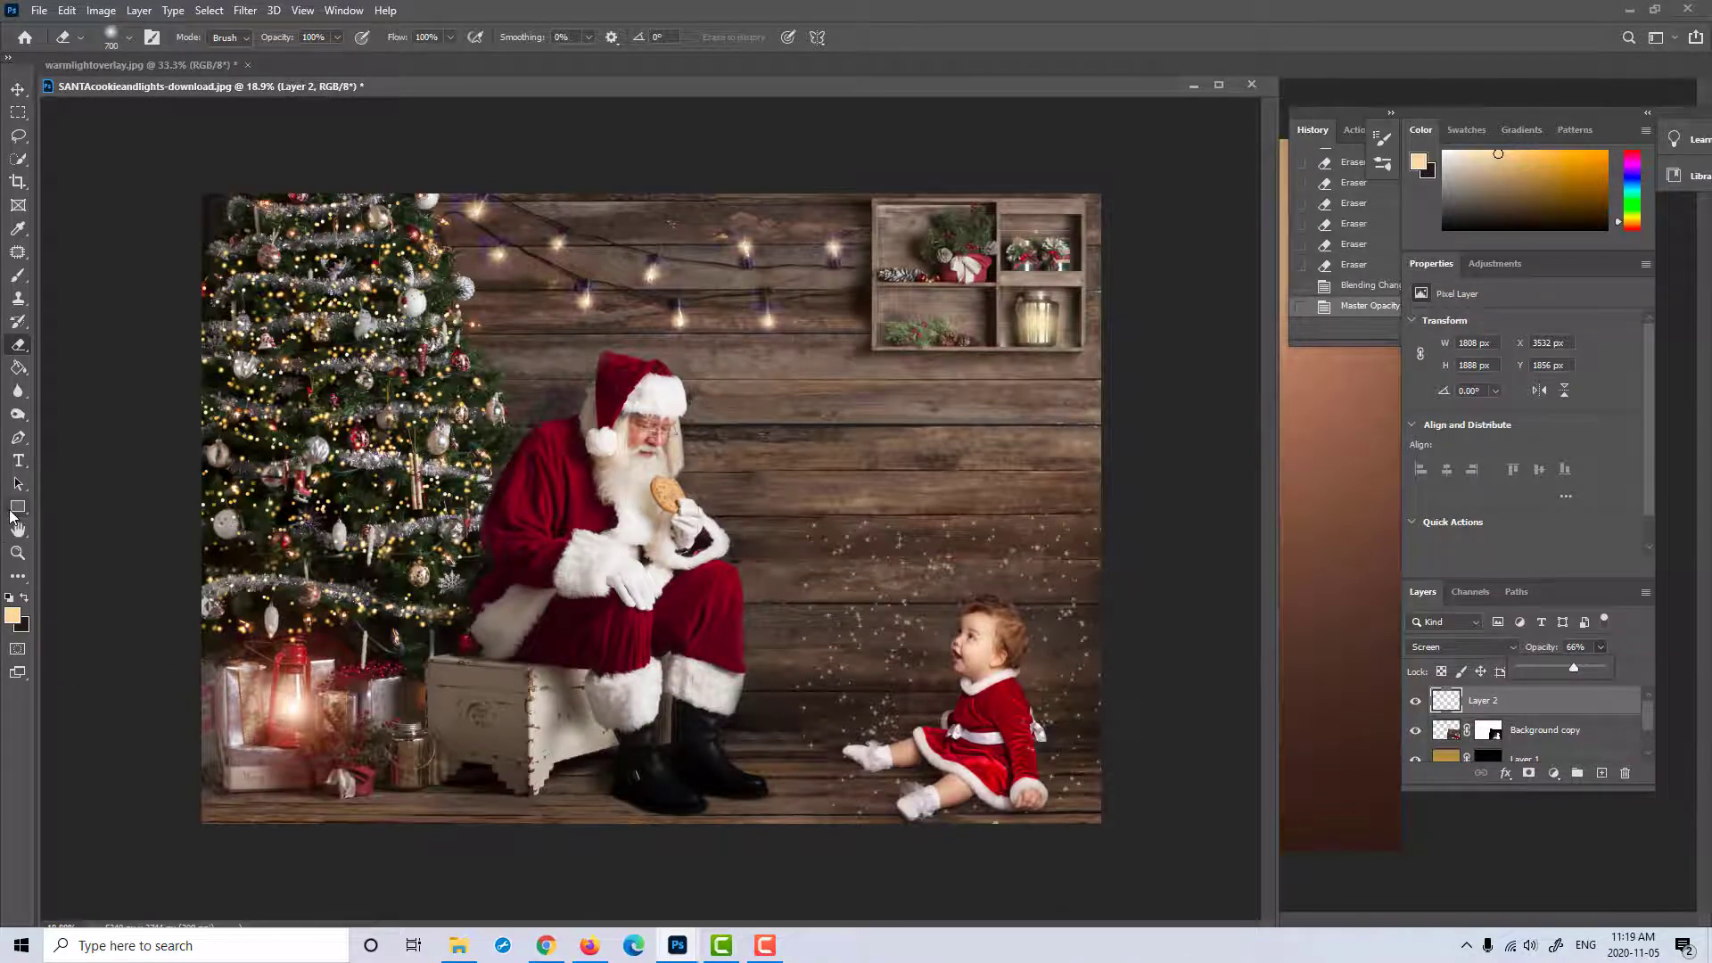
Step: Erase the remaining sparkles over the baby's dress and legs
{"action": "left_click", "coordinate": [975, 756]}
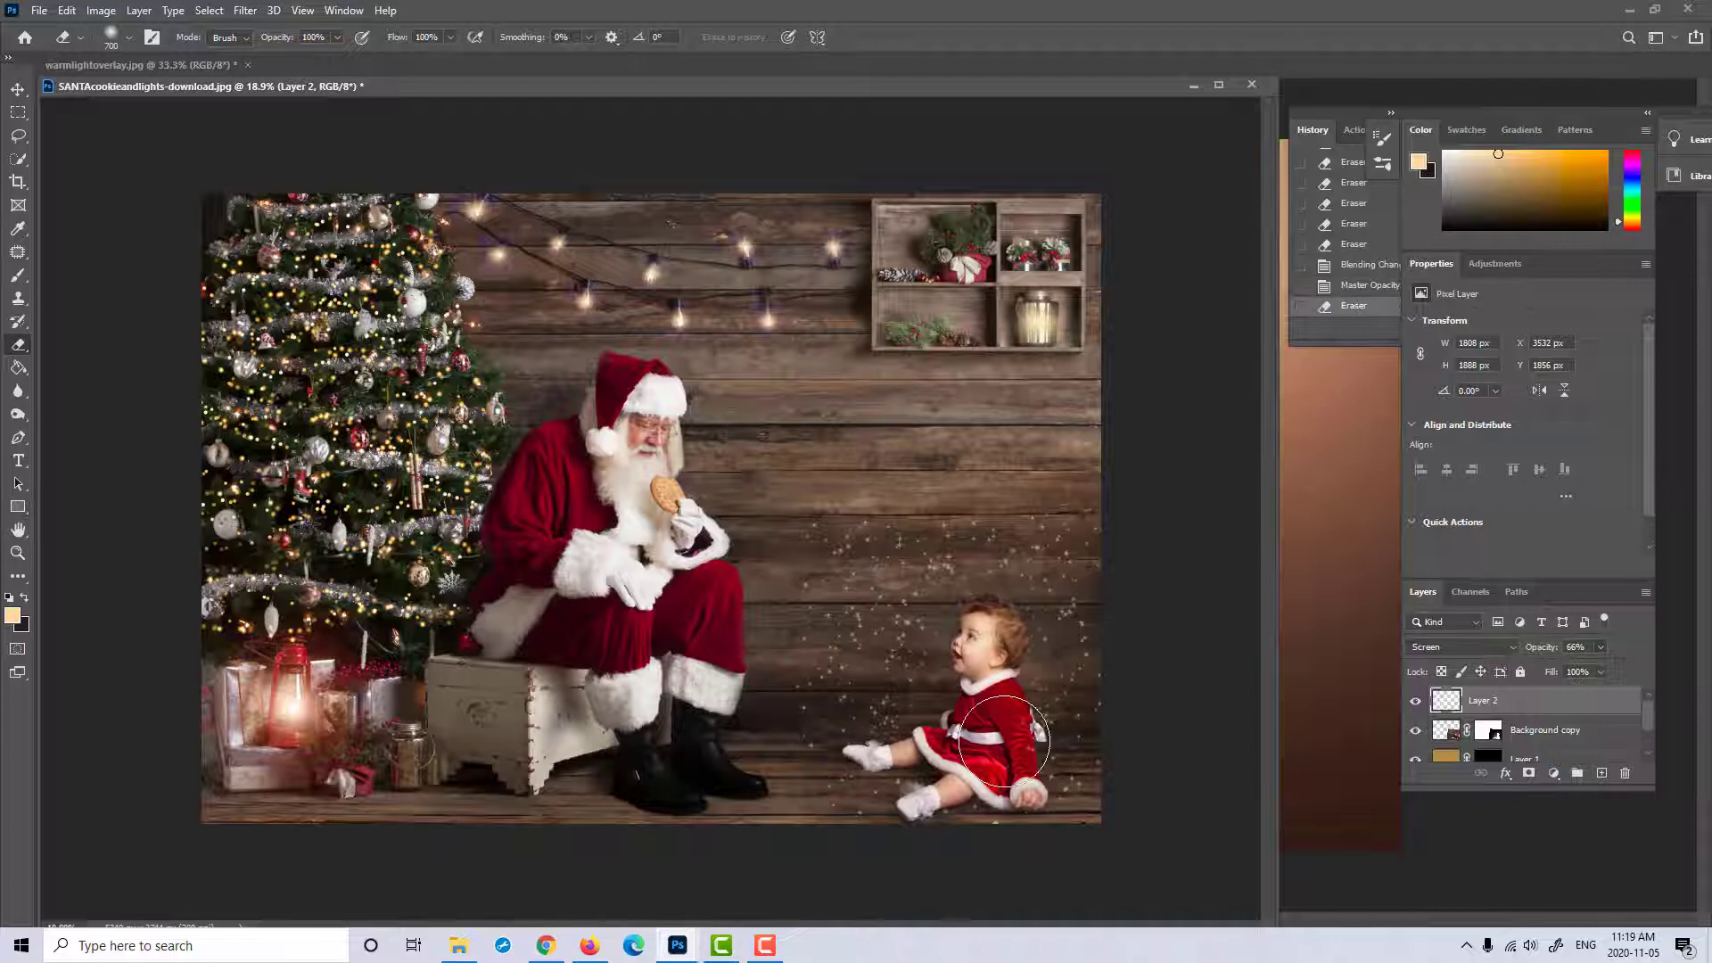
{"action": "left_click", "coordinate": [917, 769]}
{"action": "left_click", "coordinate": [904, 778]}
Step: Hide and show Layer 2 to compare the image with and without sparkles, and delete the layer
{"action": "left_click", "coordinate": [1416, 701]}
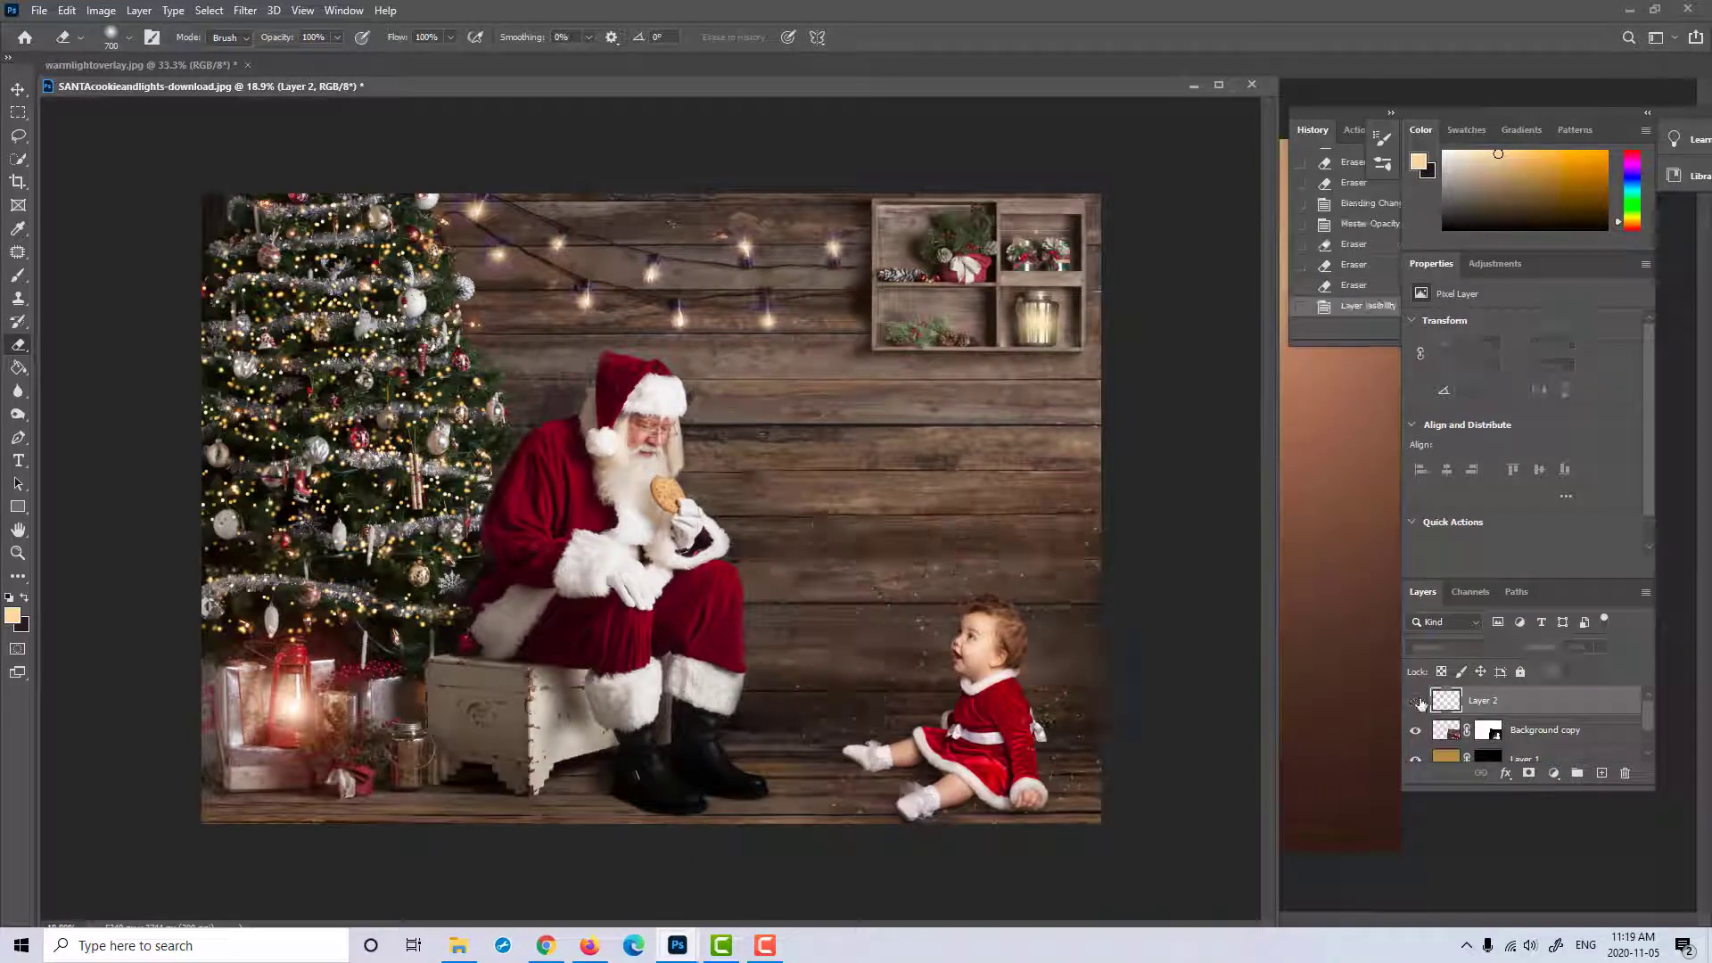
{"action": "left_click", "coordinate": [1417, 701]}
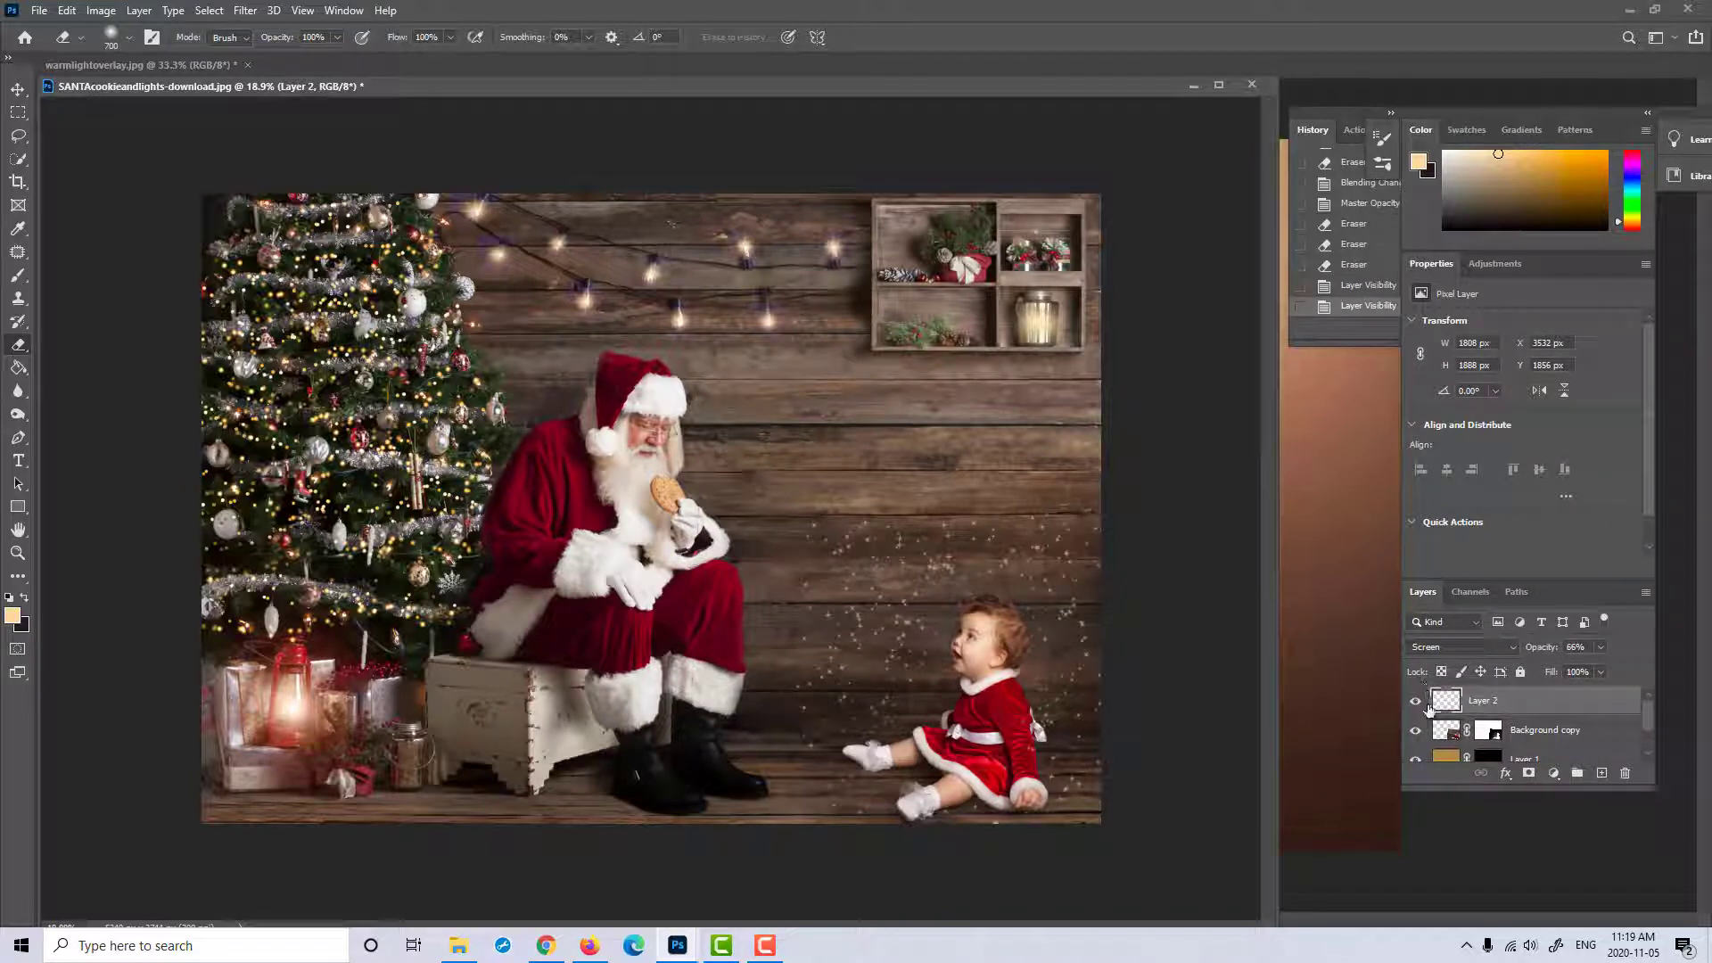
{"action": "left_click_drag", "start_coordinate": [1549, 705], "coordinate": [1623, 772]}
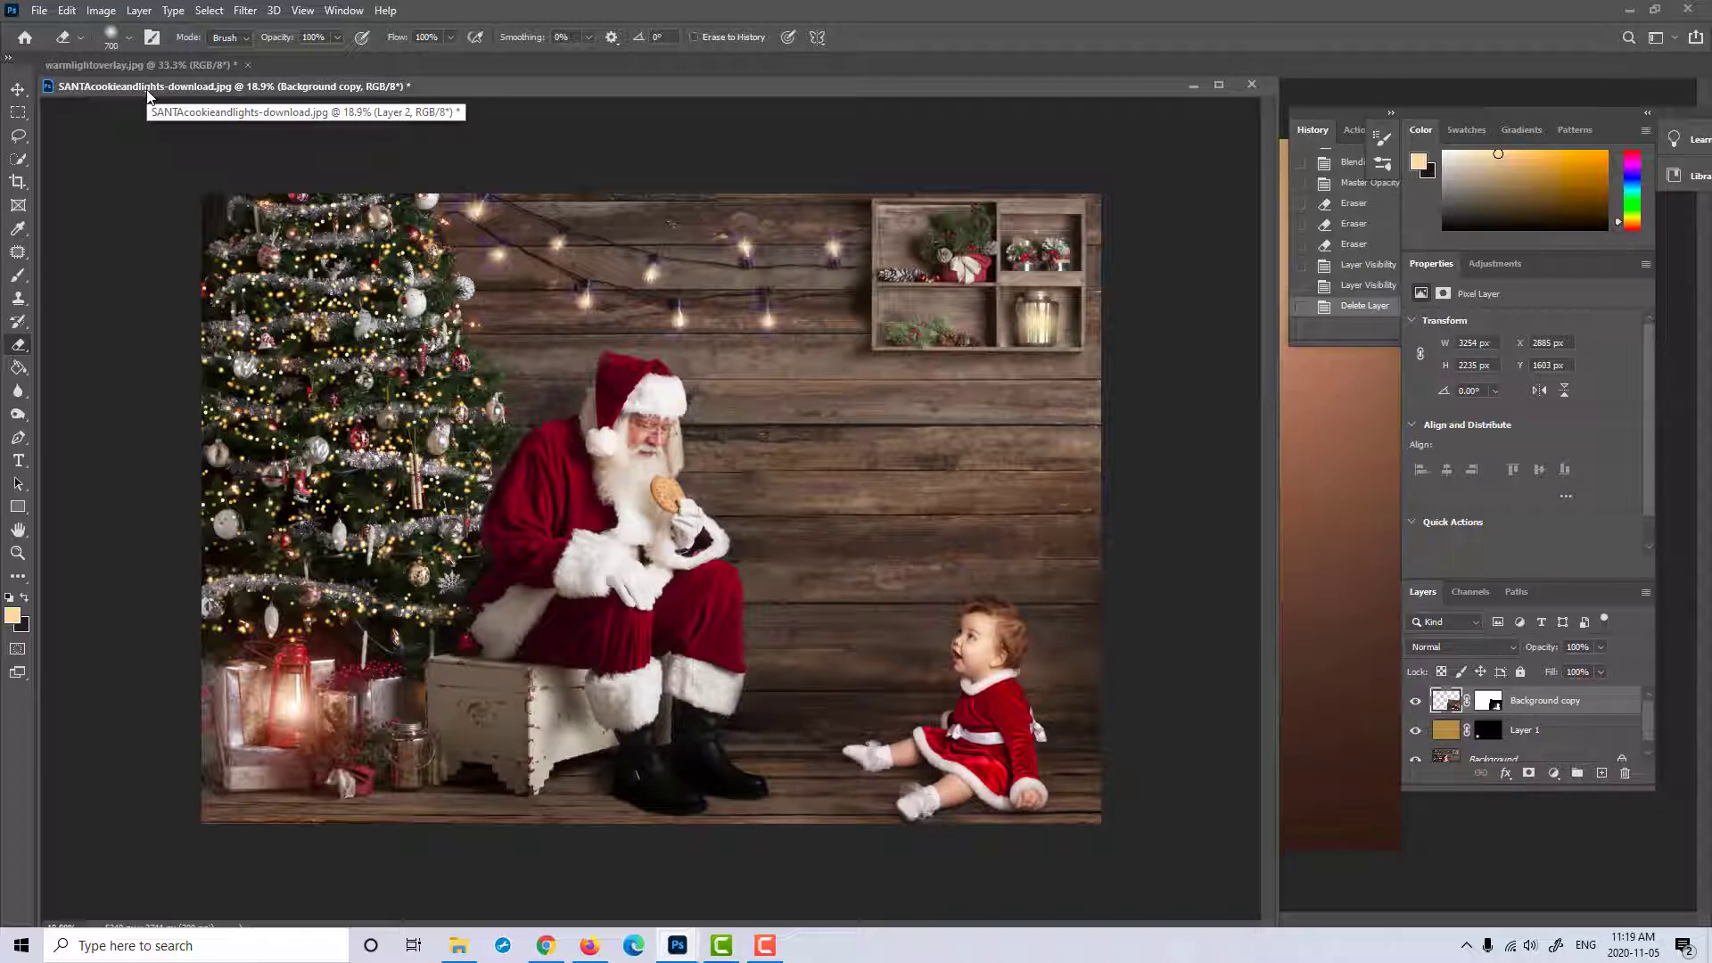
{"action": "left_click", "coordinate": [765, 945]}
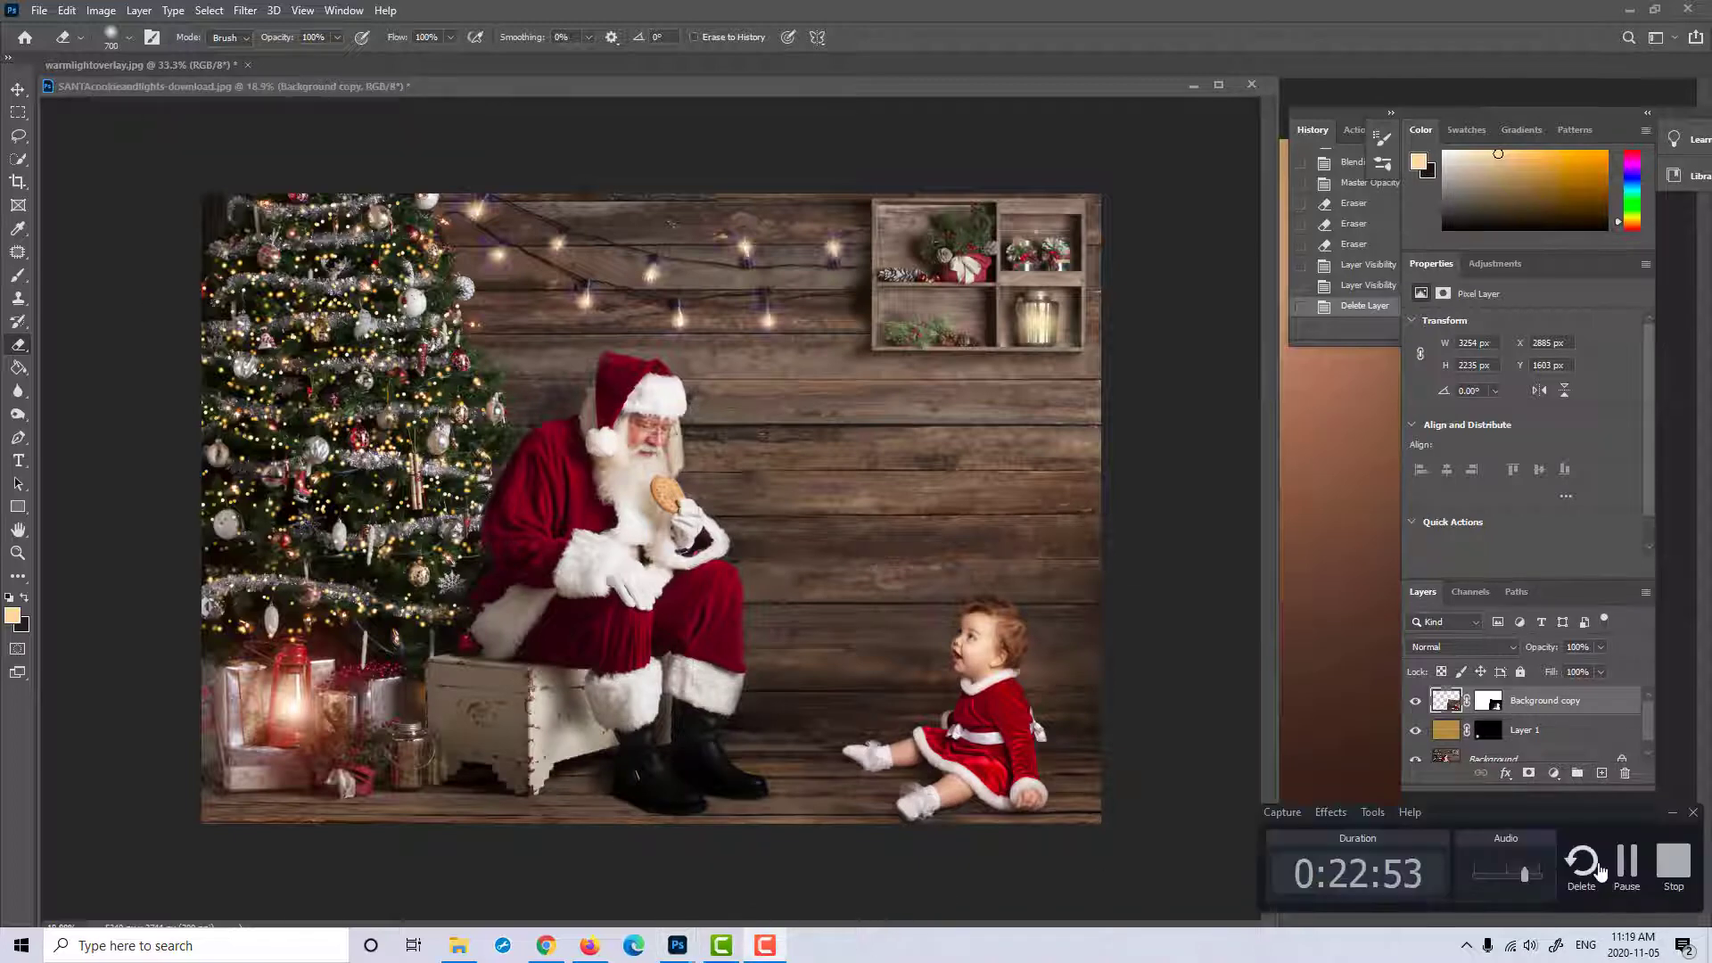